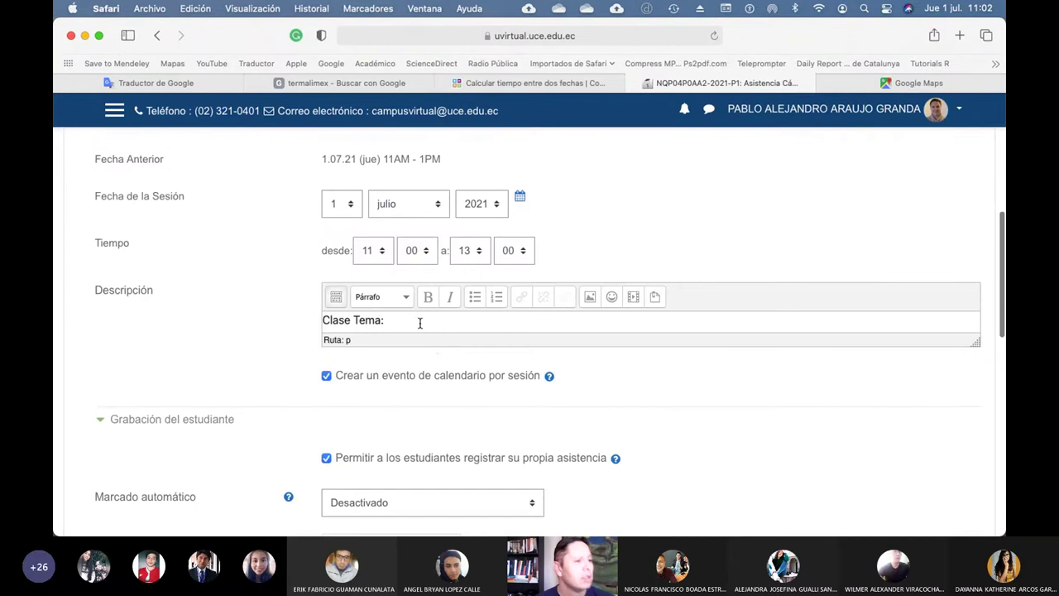
- Finish the 1 July description as 'Clase Tema: PAE: Balance de energía en nuestros cuerpos' and save
left_click(418, 320)
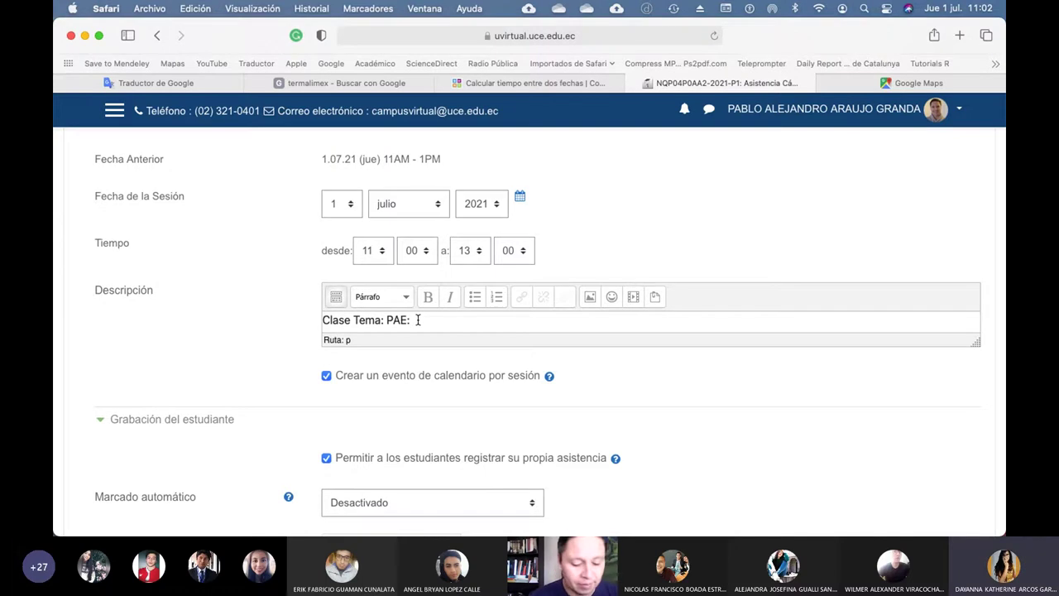
type("Balance de ener")
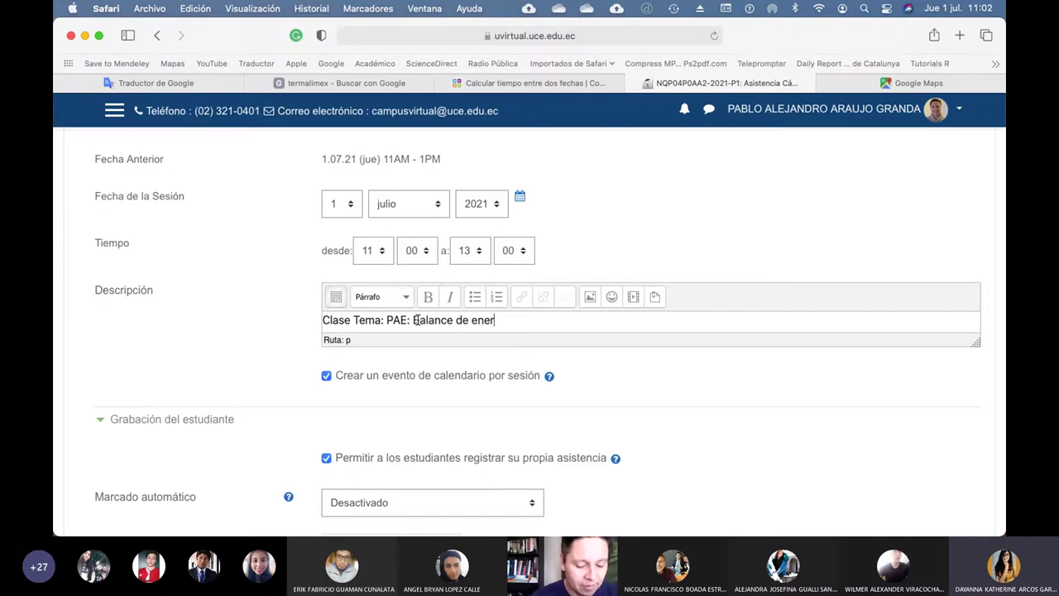
type("g´")
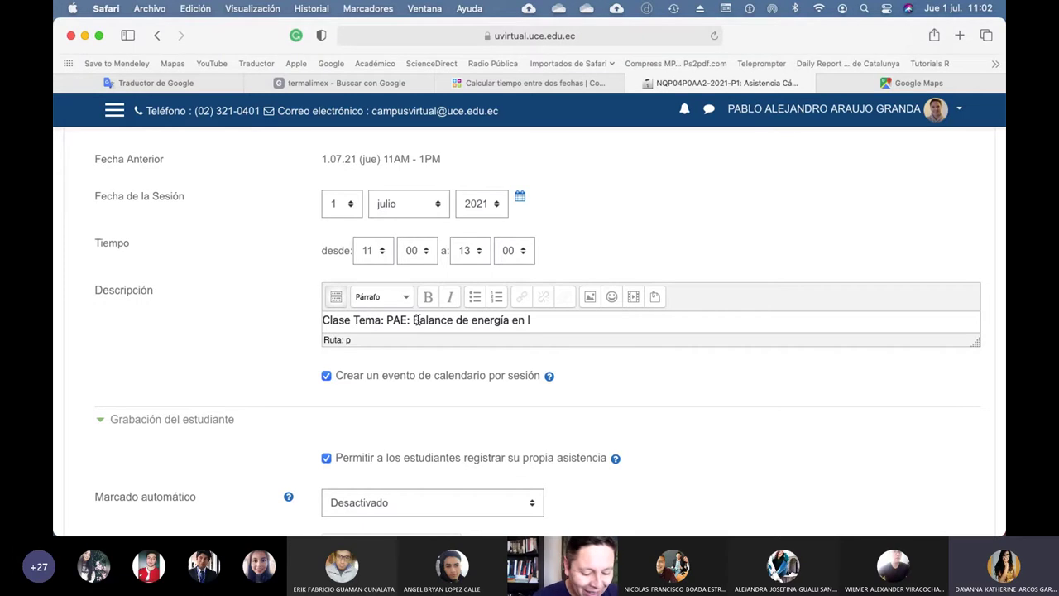
type("ia en n")
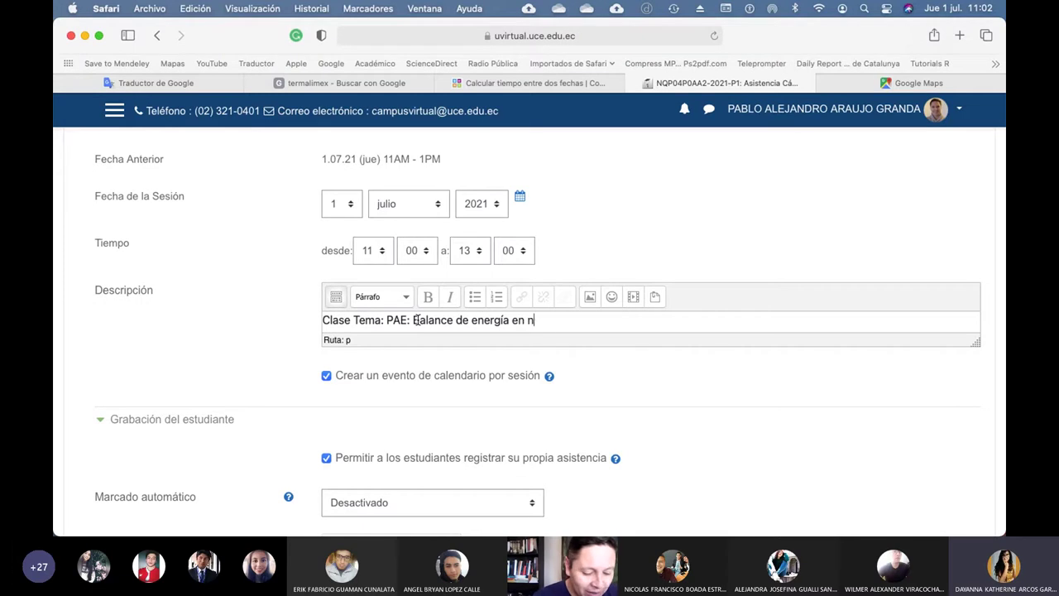
type("uestros cuerpos")
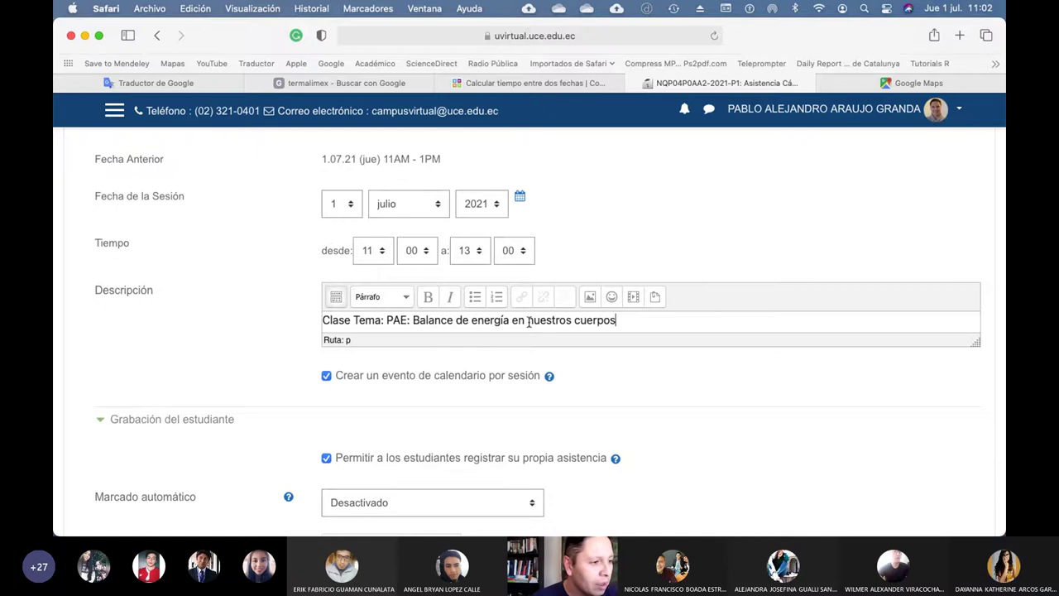
key("Return")
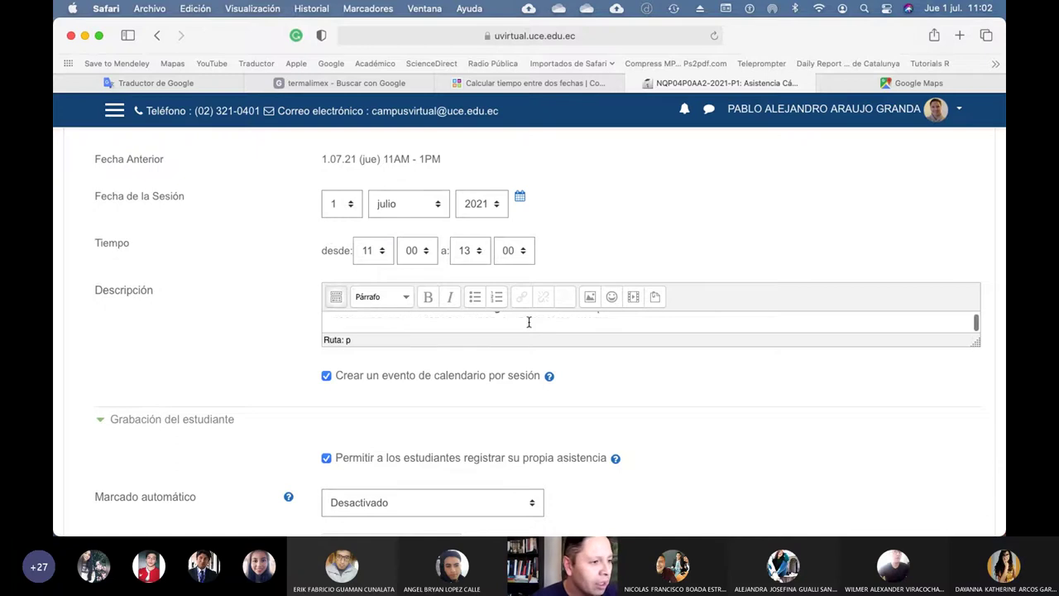
scroll(665, 402, "down", 3)
scroll(666, 402, "down", 3)
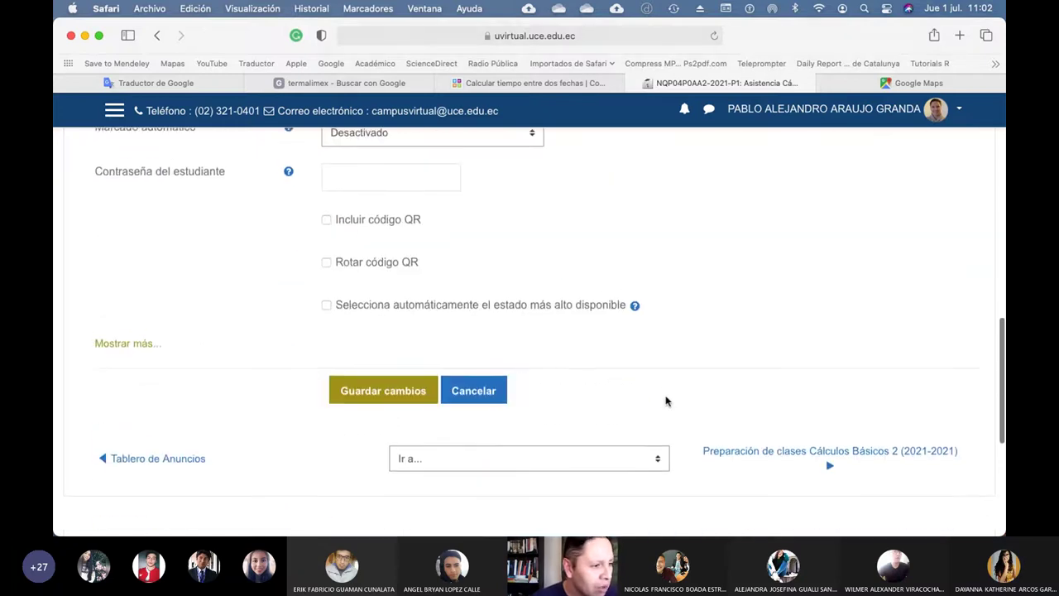
left_click(362, 387)
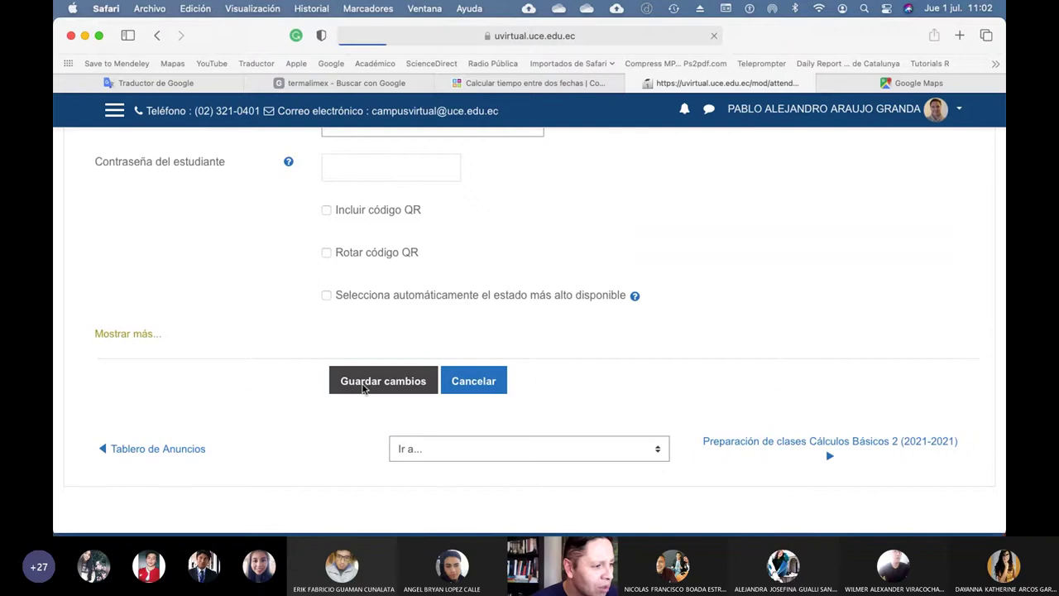
- Check the Sesiones table for the updated 1.07.21 topic and refocus the browser window
scroll(822, 338, "down", 2)
scroll(822, 338, "down", 4)
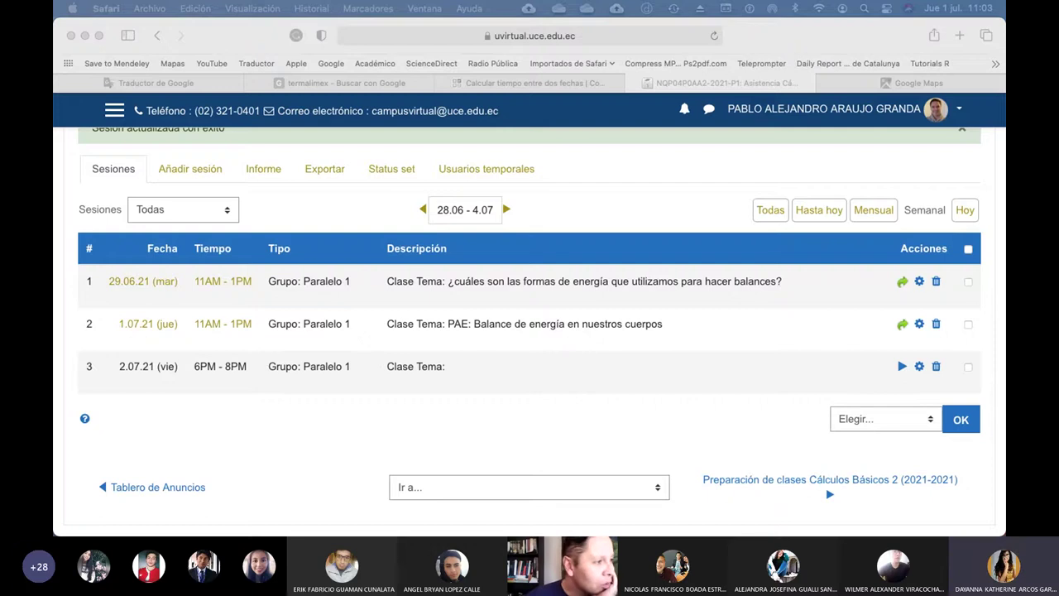
left_click(220, 39)
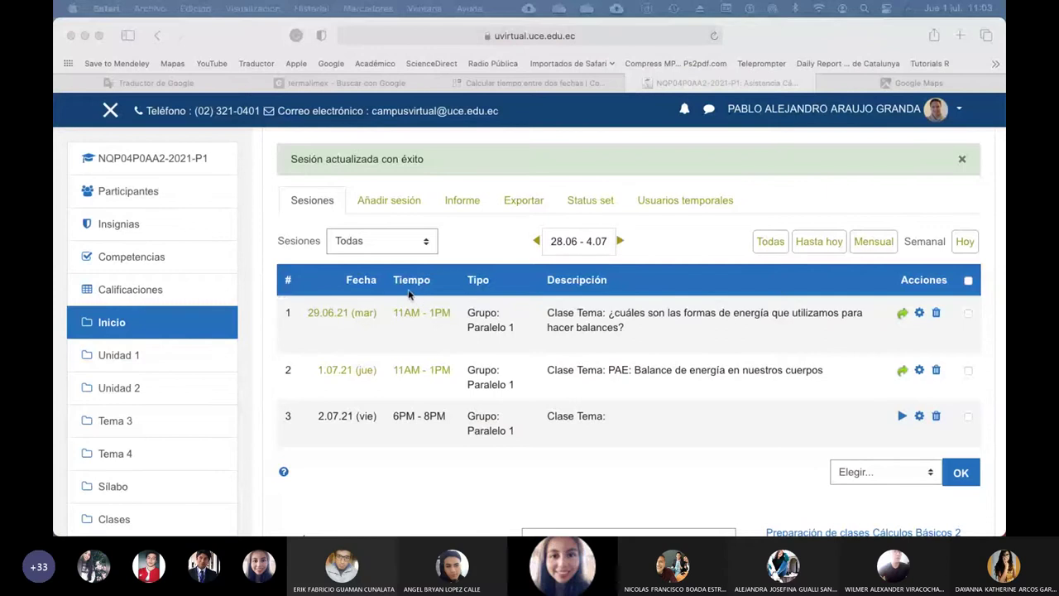
- Go to the 57-member Participantes page and start the Matricular usuarios enrolment dialog
left_click(136, 191)
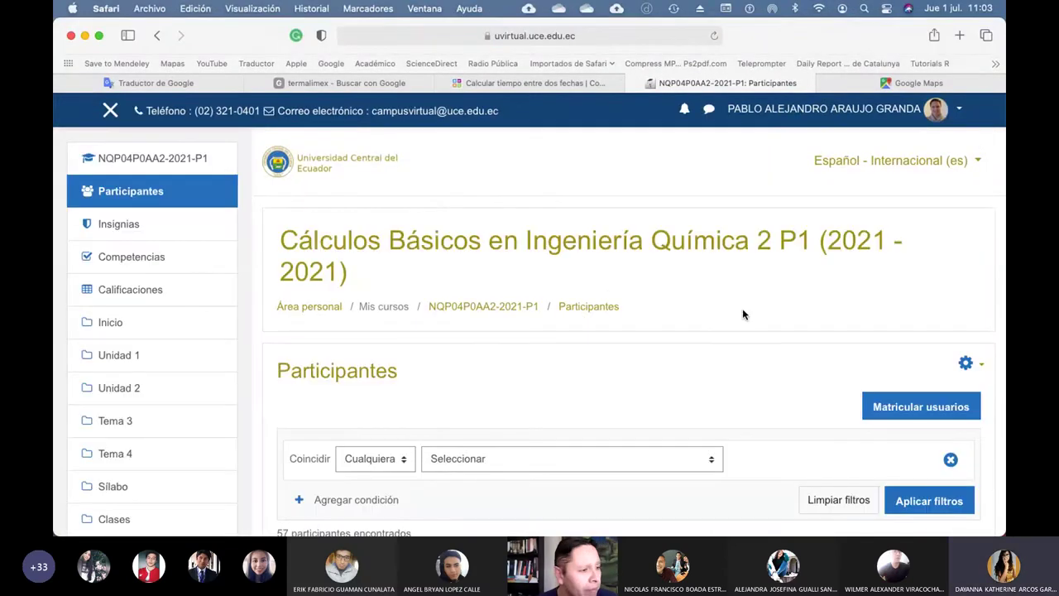
scroll(742, 313, "down", 3)
scroll(742, 312, "down", 5)
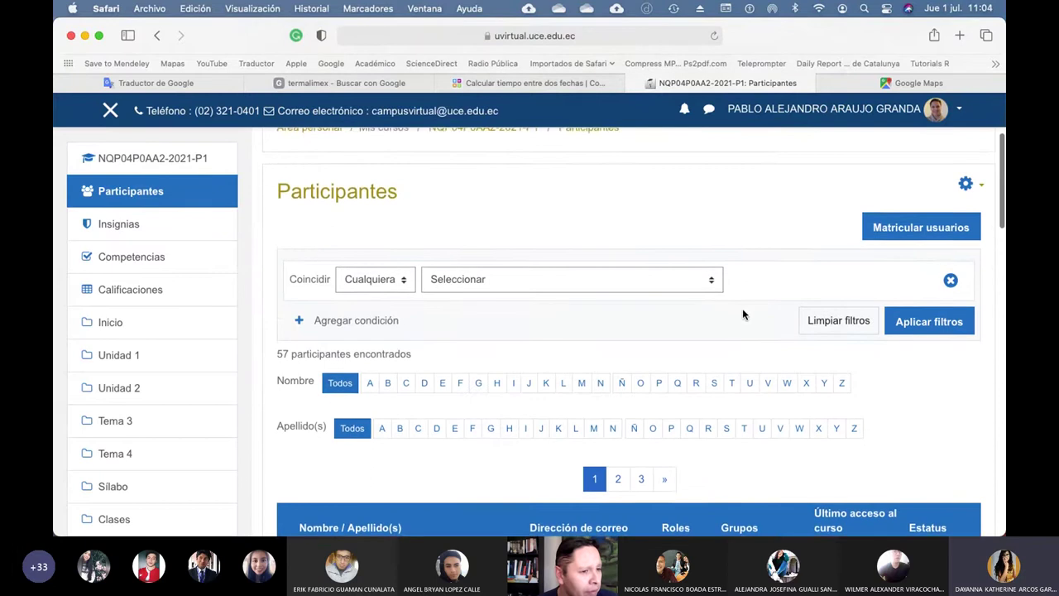
scroll(742, 307, "up", 4)
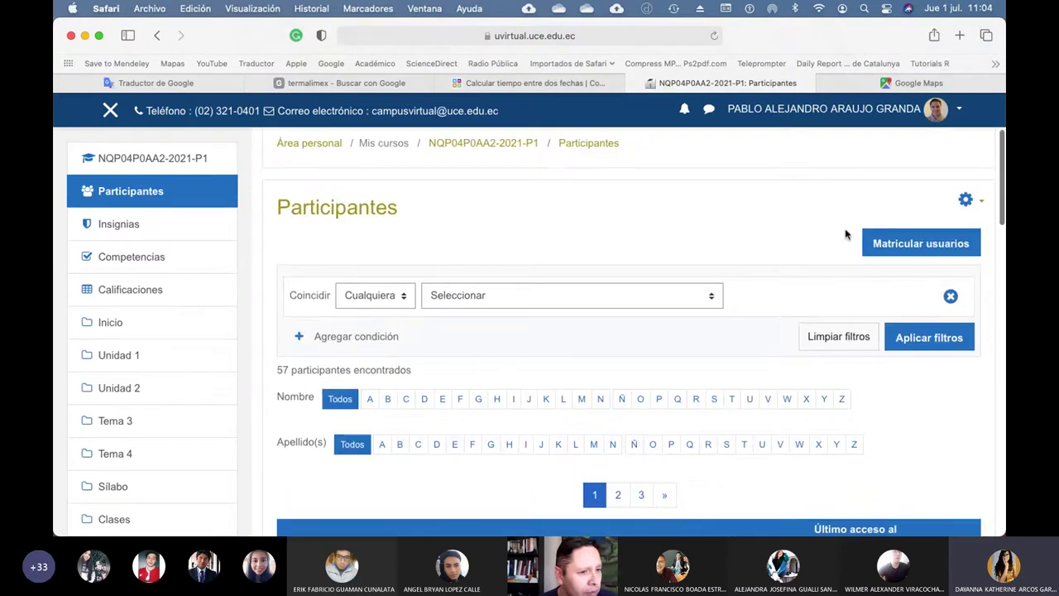
left_click(883, 243)
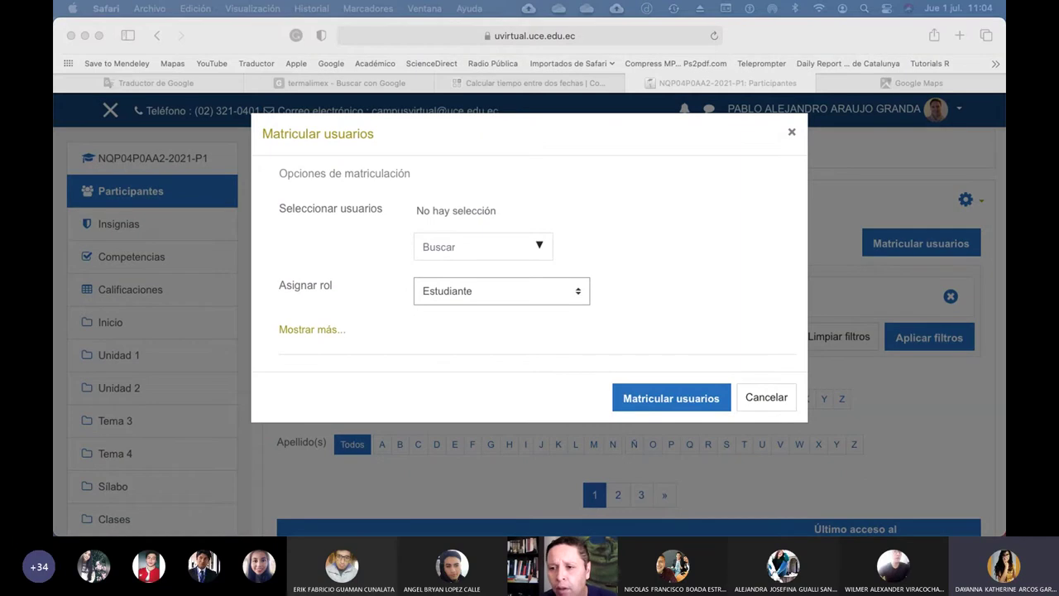
- Search the Matricular usuarios dialog by the student's surname and select the matching student
left_click(451, 212)
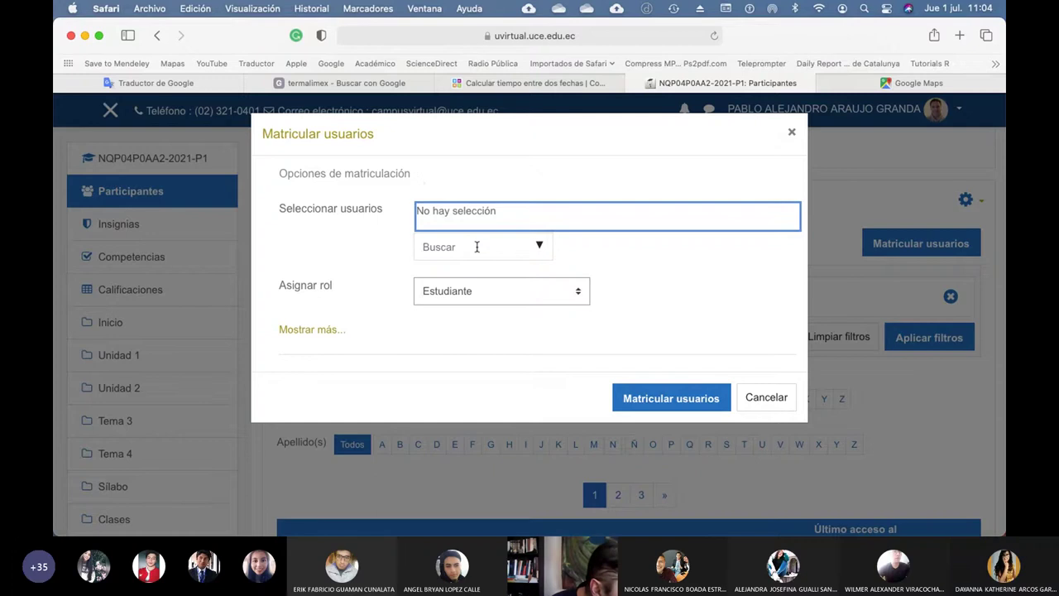
left_click(475, 245)
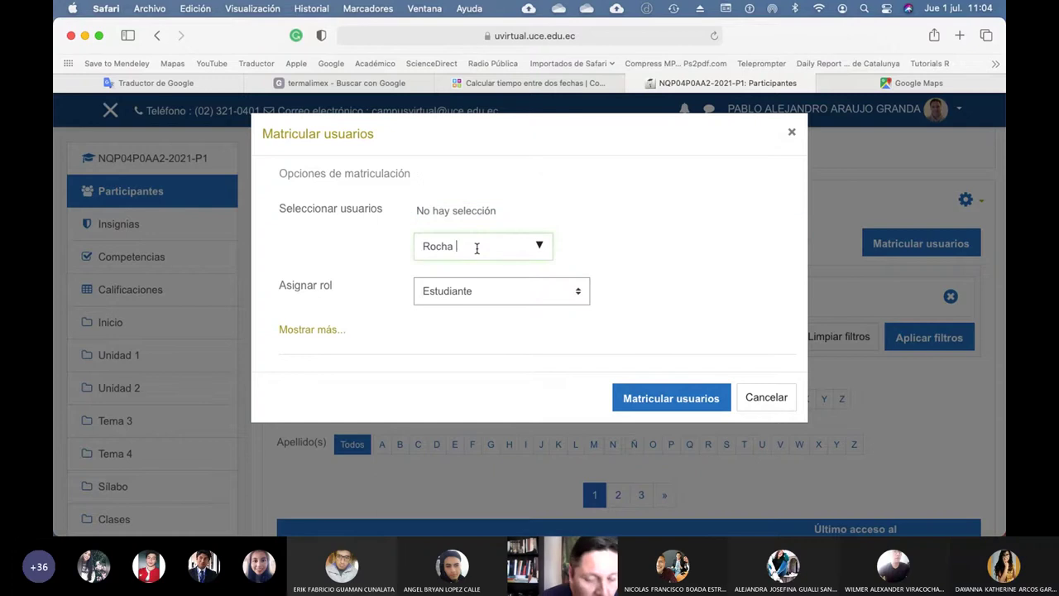
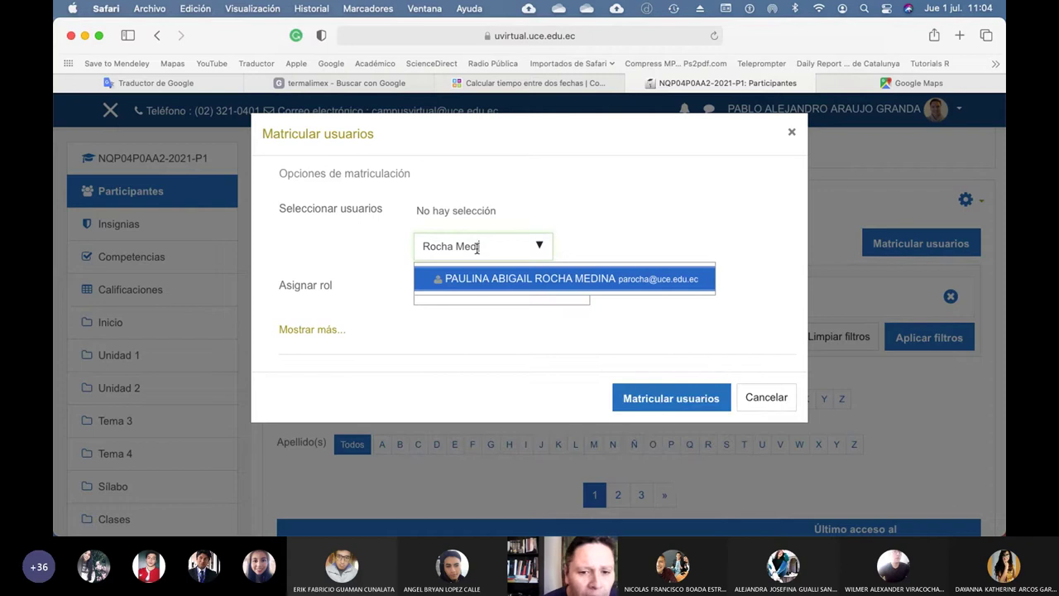
left_click(520, 279)
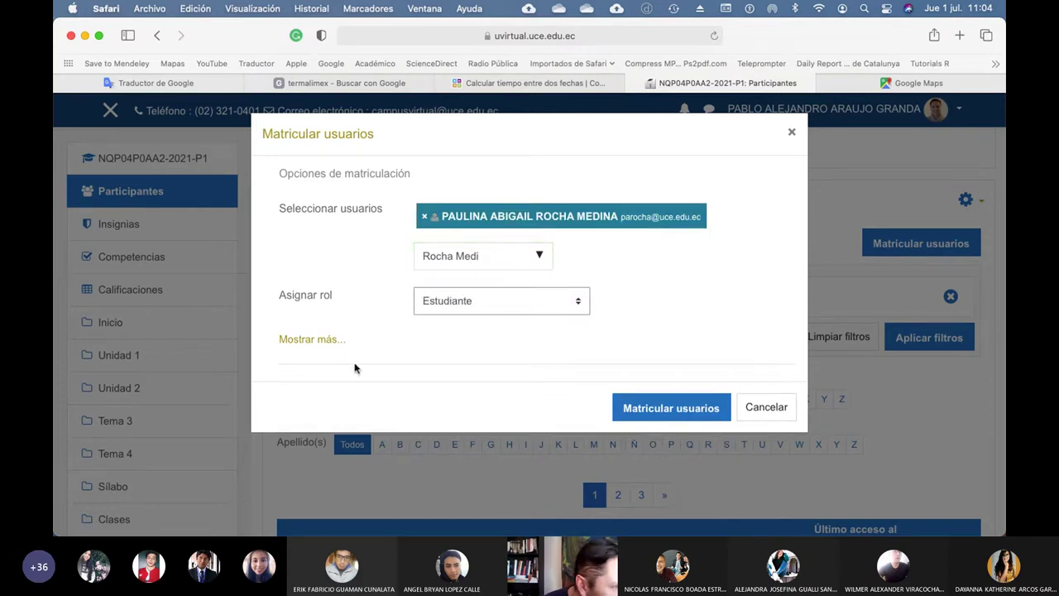
- Enrol the student with old grades recoverable and a 120-day enrolment period
left_click(307, 340)
scroll(654, 375, "down", 3)
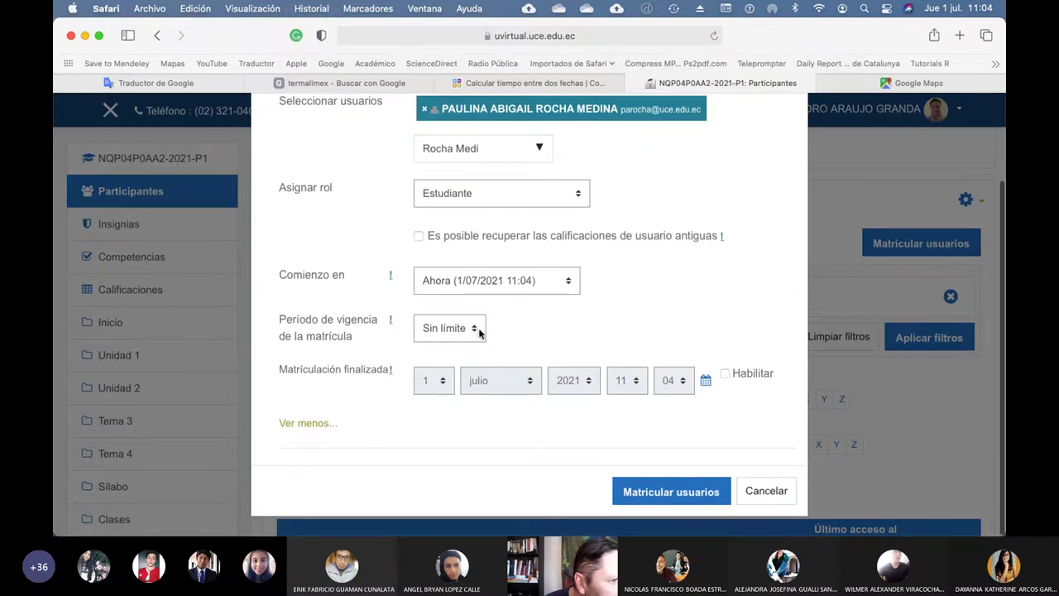
left_click(418, 236)
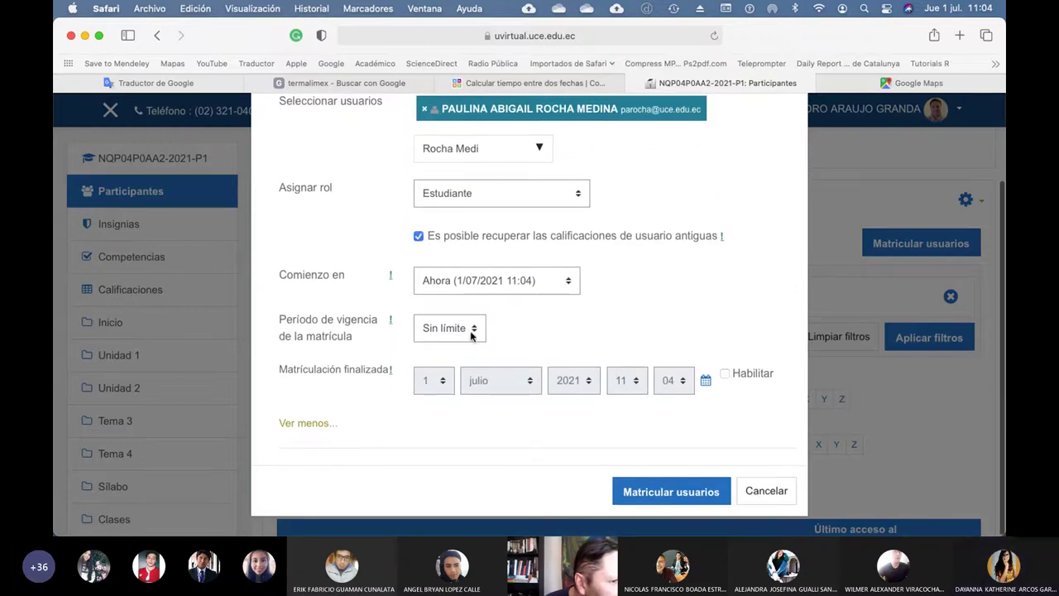
left_click(474, 334)
scroll(470, 379, "down", 20)
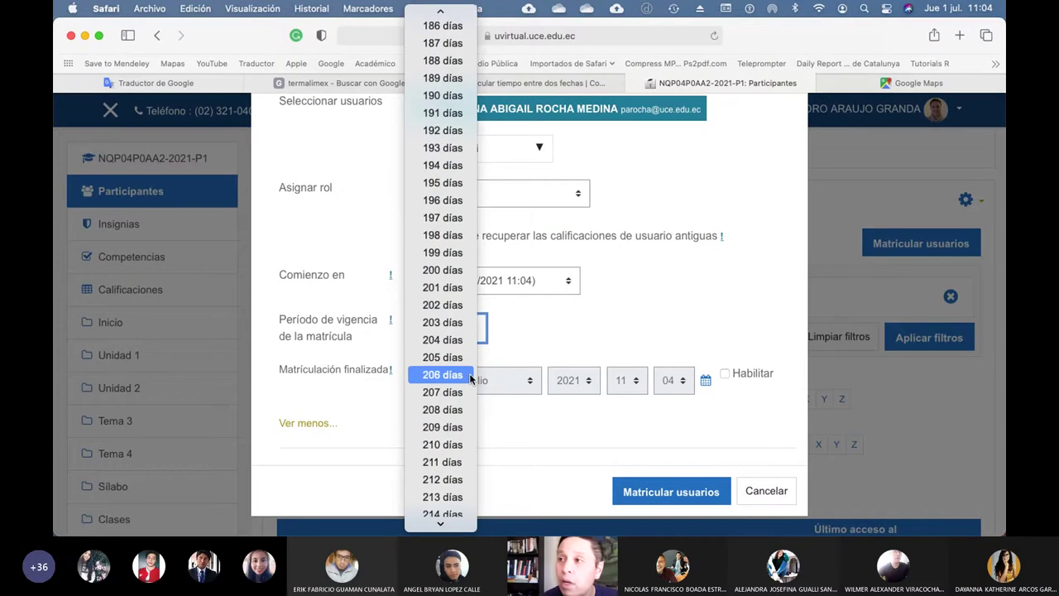
scroll(470, 378, "up", 5)
scroll(470, 379, "up", 15)
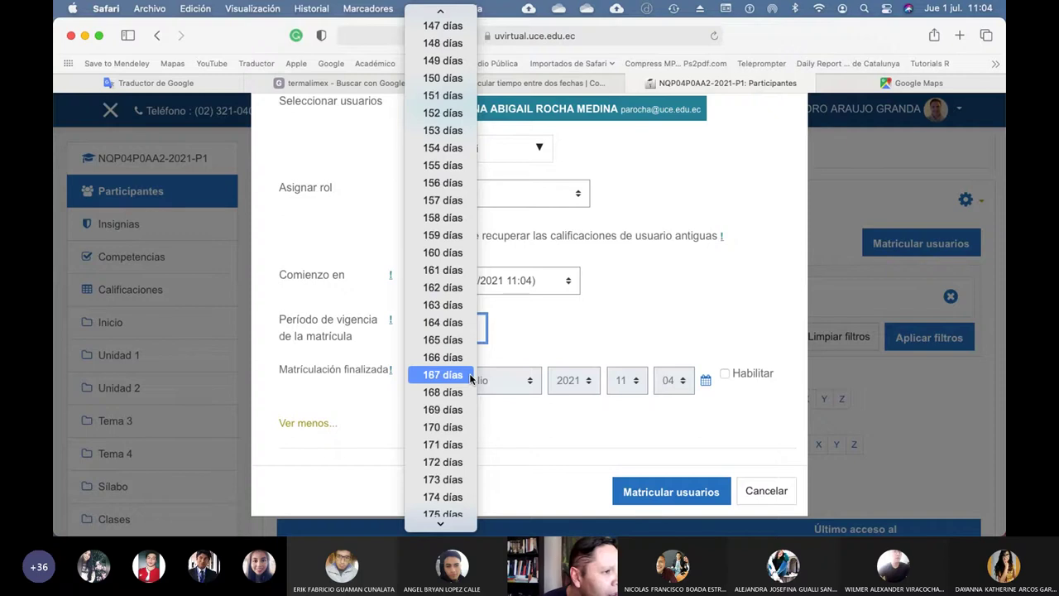
scroll(470, 378, "up", 1)
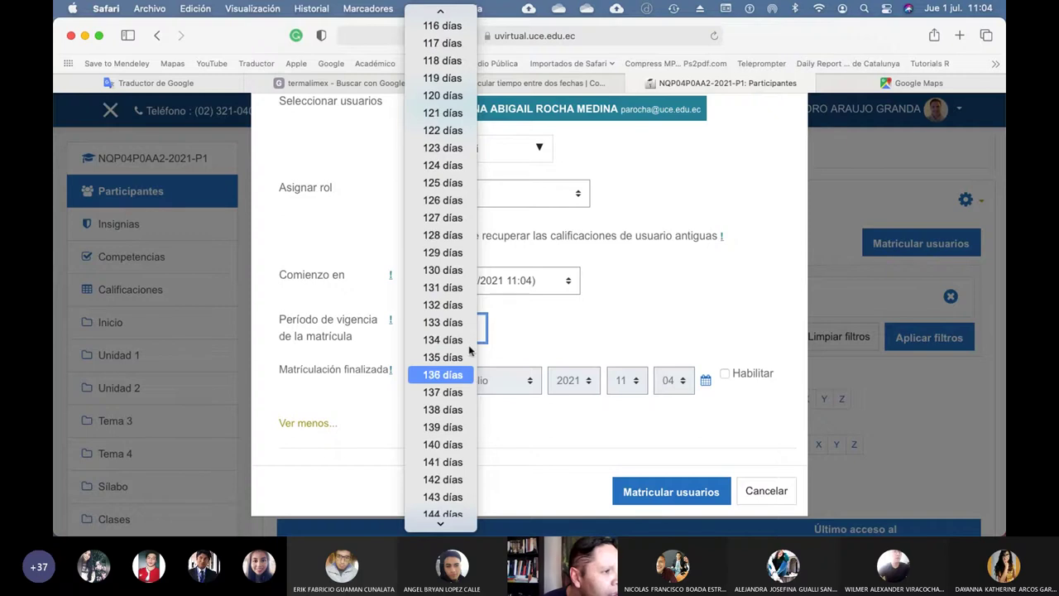
left_click(425, 97)
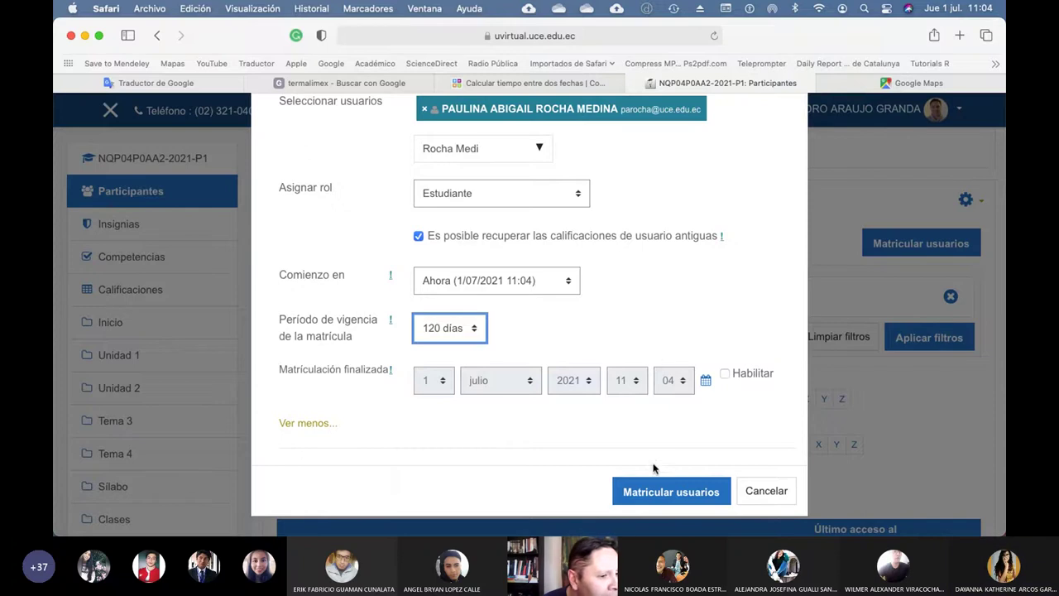
left_click(654, 491)
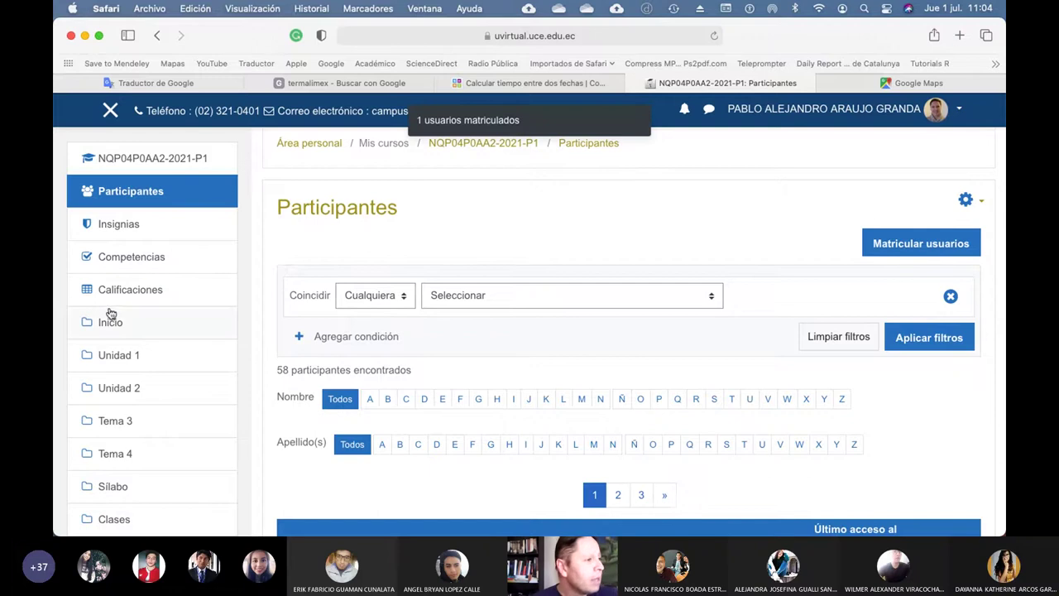
left_click(965, 203)
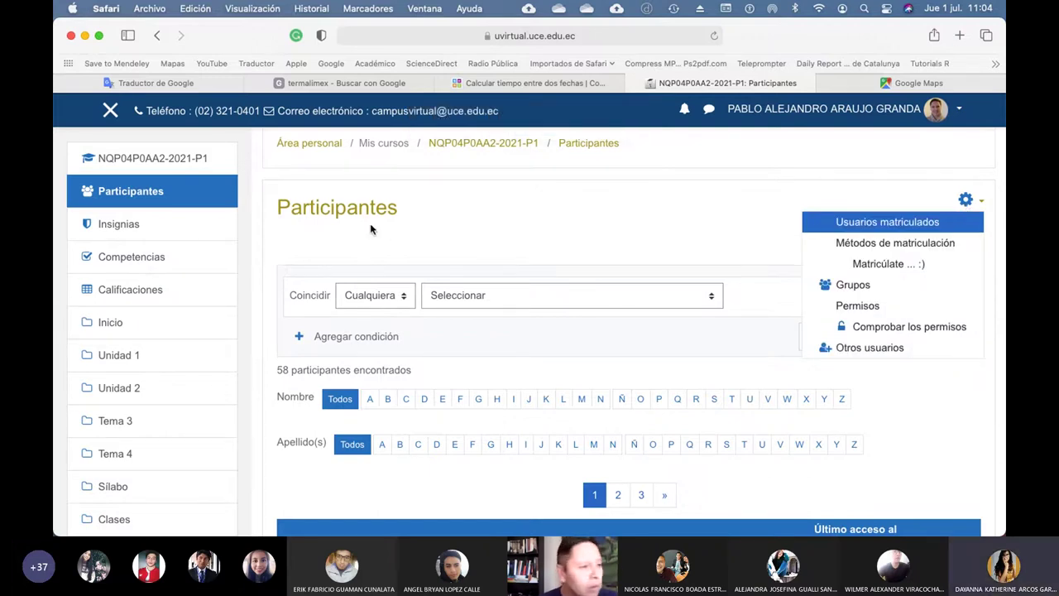
left_click(506, 202)
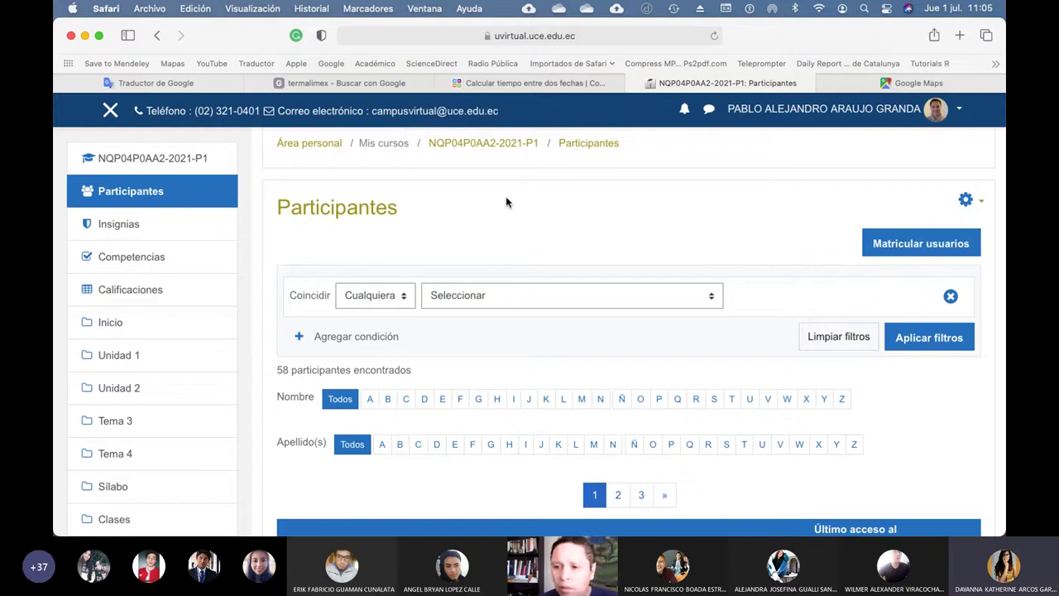
- In a new Matricular usuarios dialog, search by surname and select the second student
left_click(942, 248)
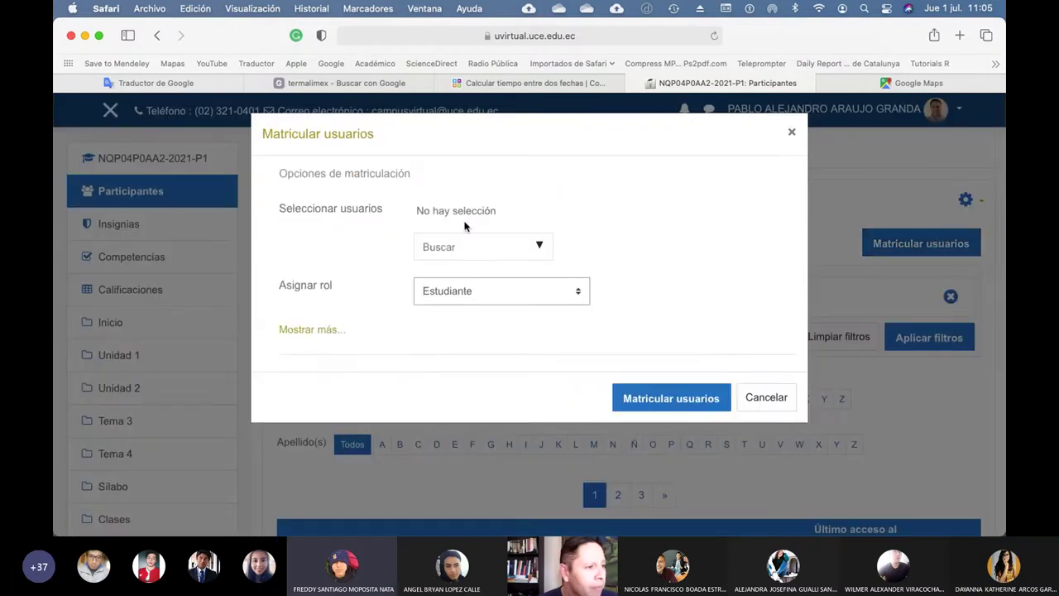
left_click(446, 247)
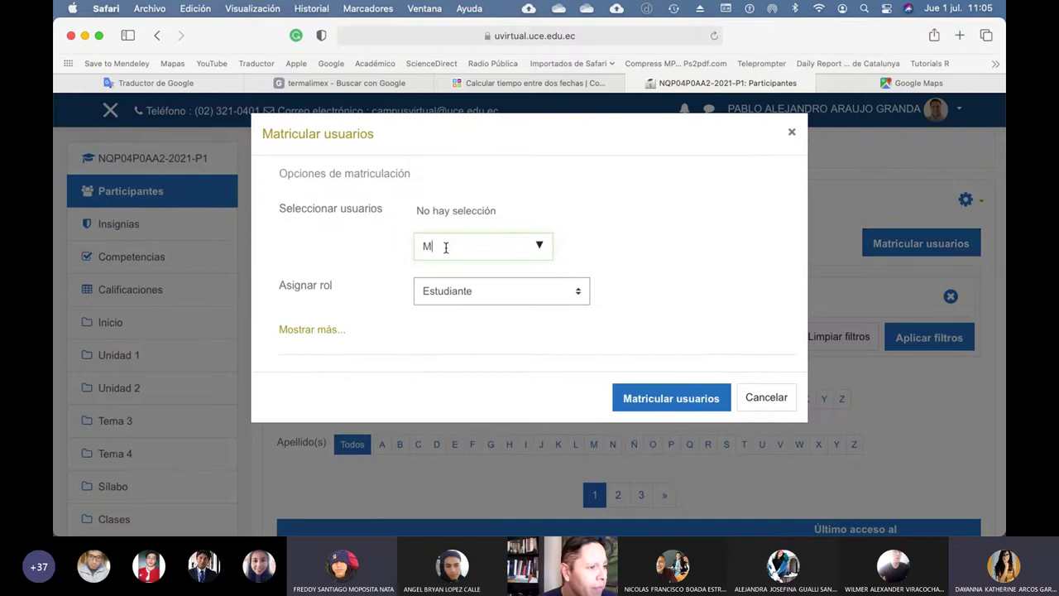
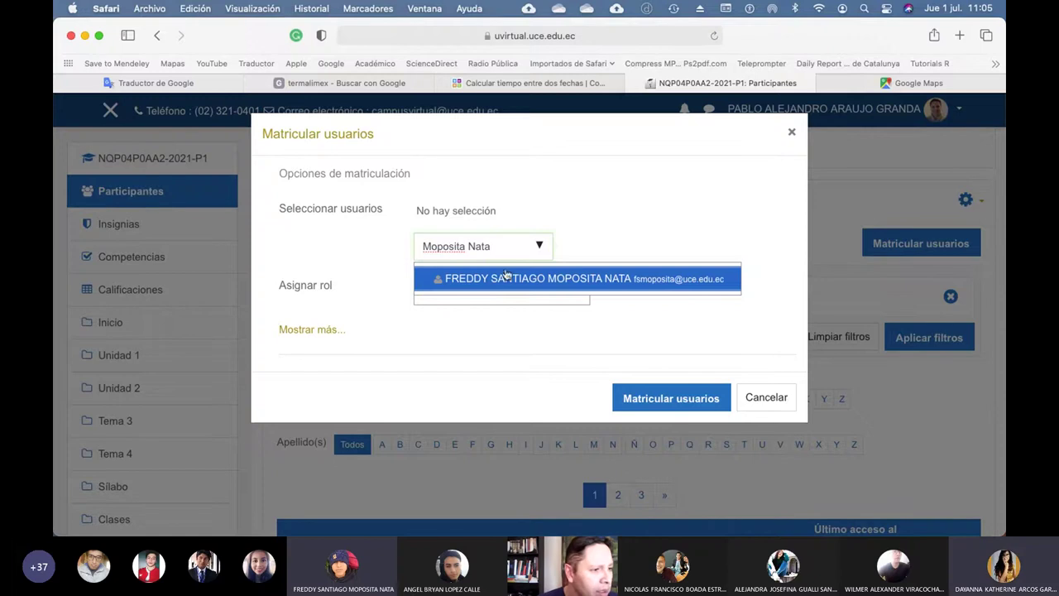
left_click(516, 282)
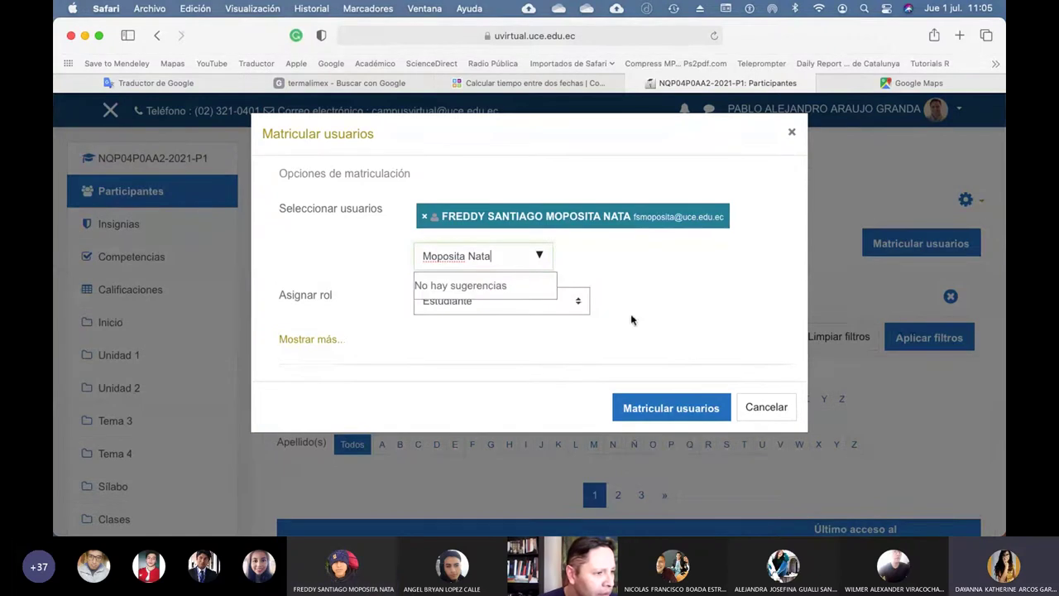
- Allow recovering old grades, set Período de vigencia to 119 días, and enrol the student
left_click(331, 340)
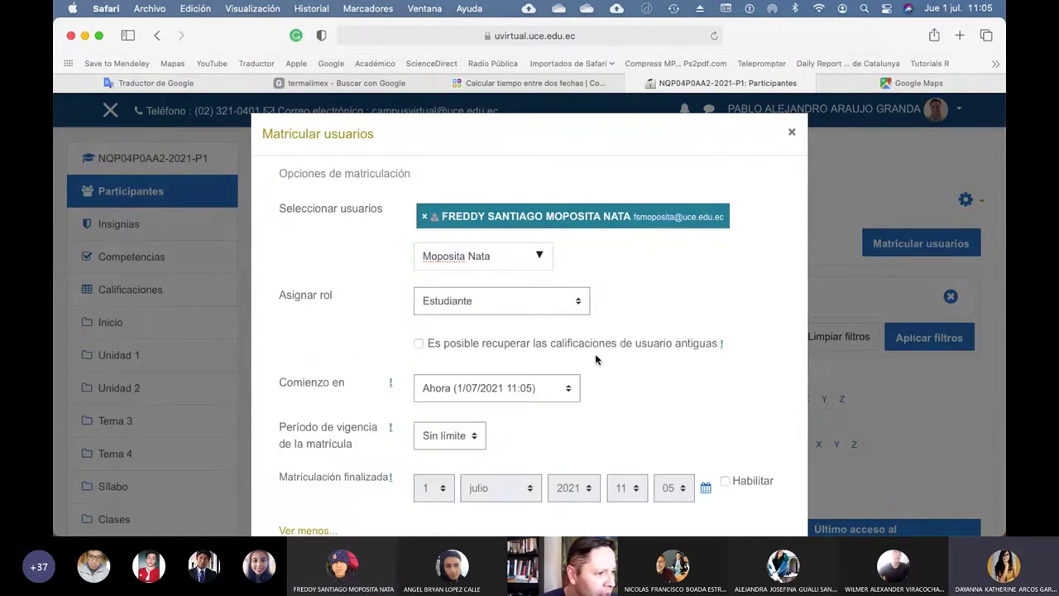
left_click(418, 343)
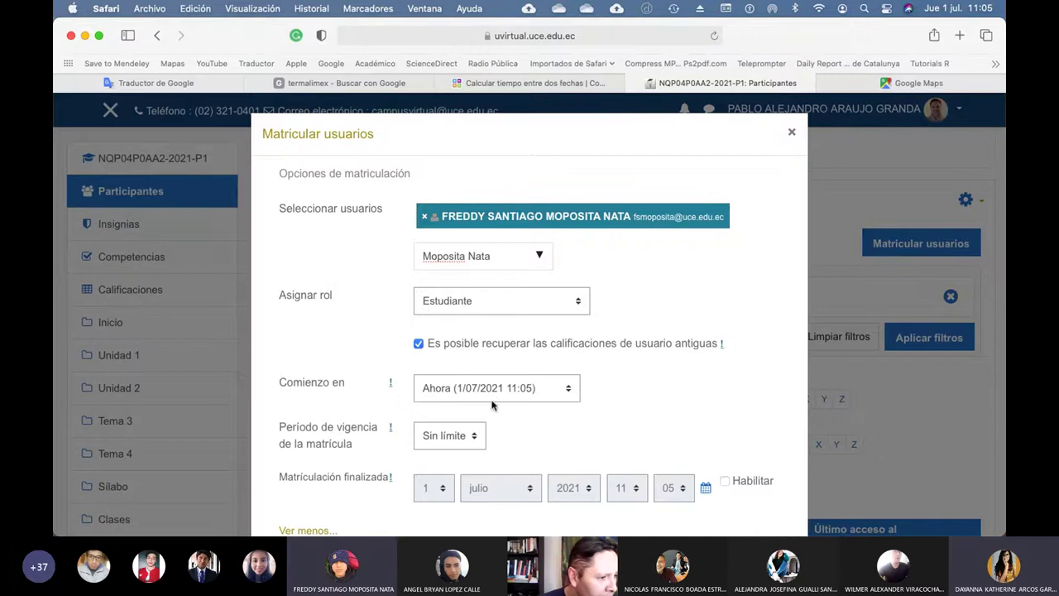
left_click(475, 435)
scroll(470, 444, "down", 20)
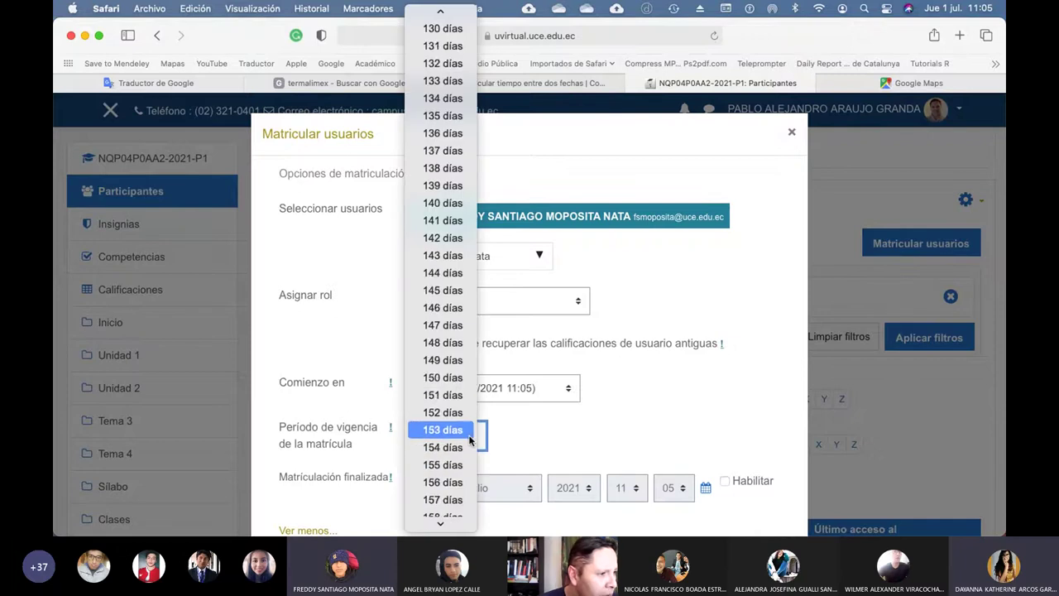
scroll(470, 438, "up", 6)
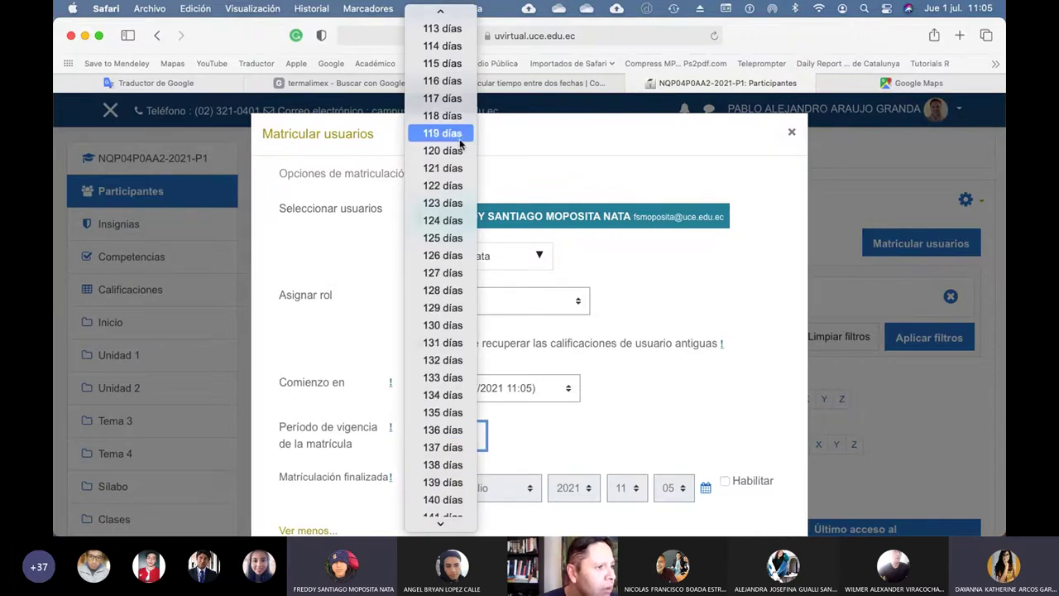
left_click(447, 133)
scroll(641, 371, "down", 3)
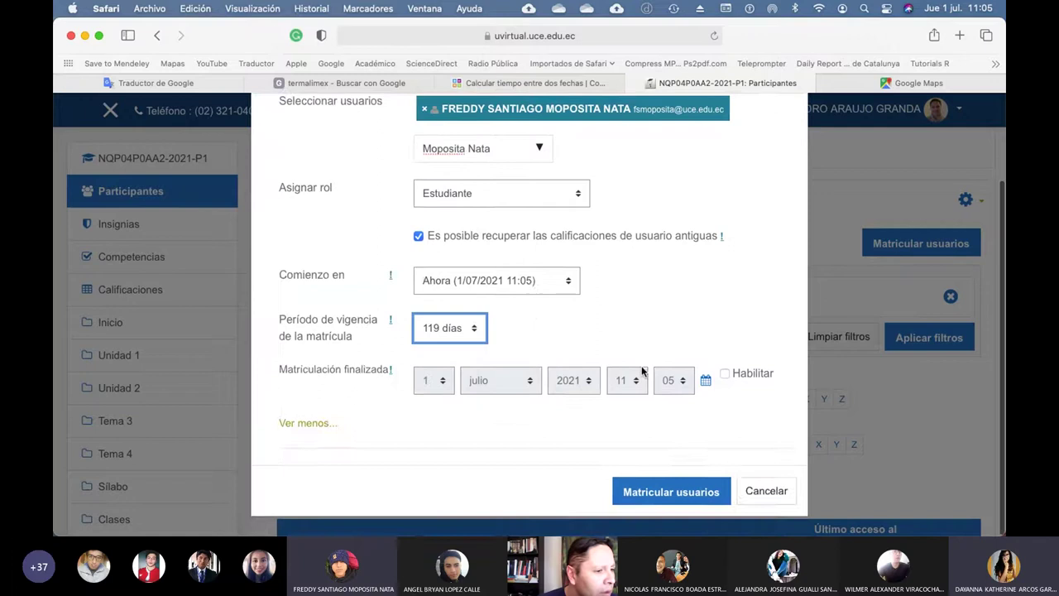
left_click(655, 492)
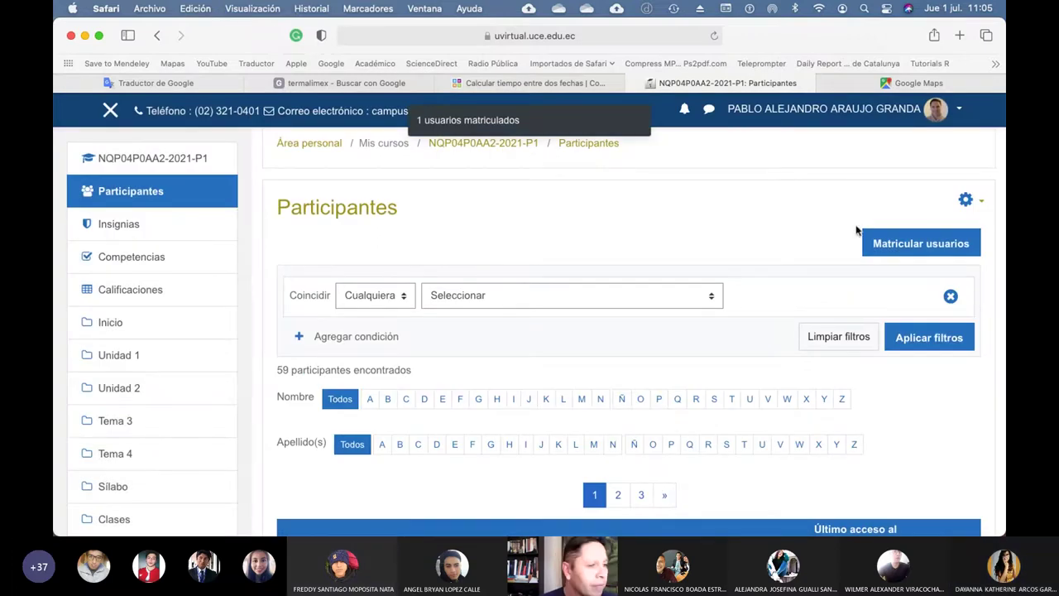
- On the course Grupos page, select Paralelo 1 and open its member management
left_click(965, 200)
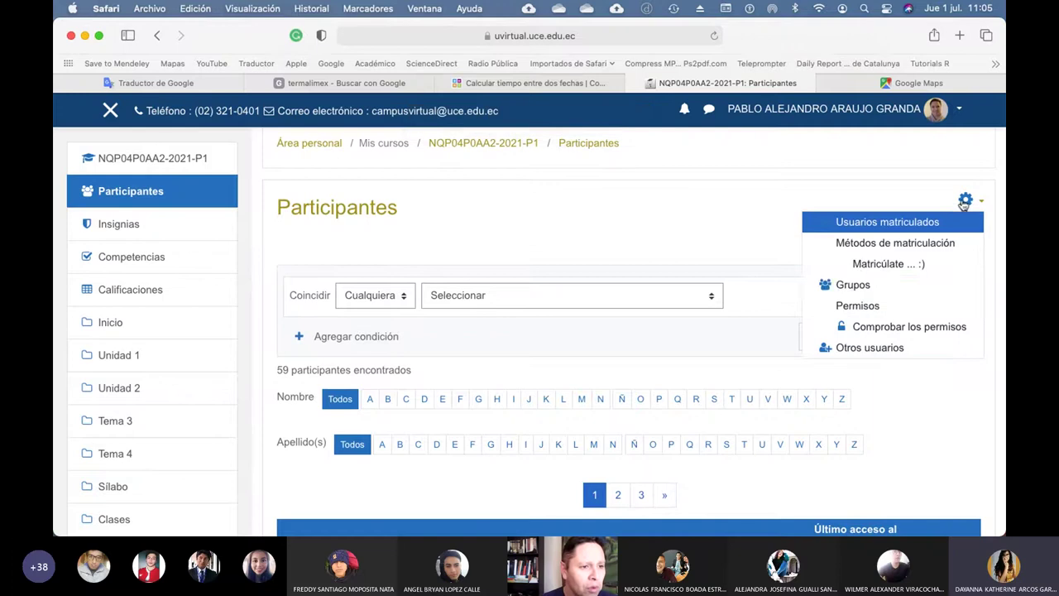
left_click(865, 284)
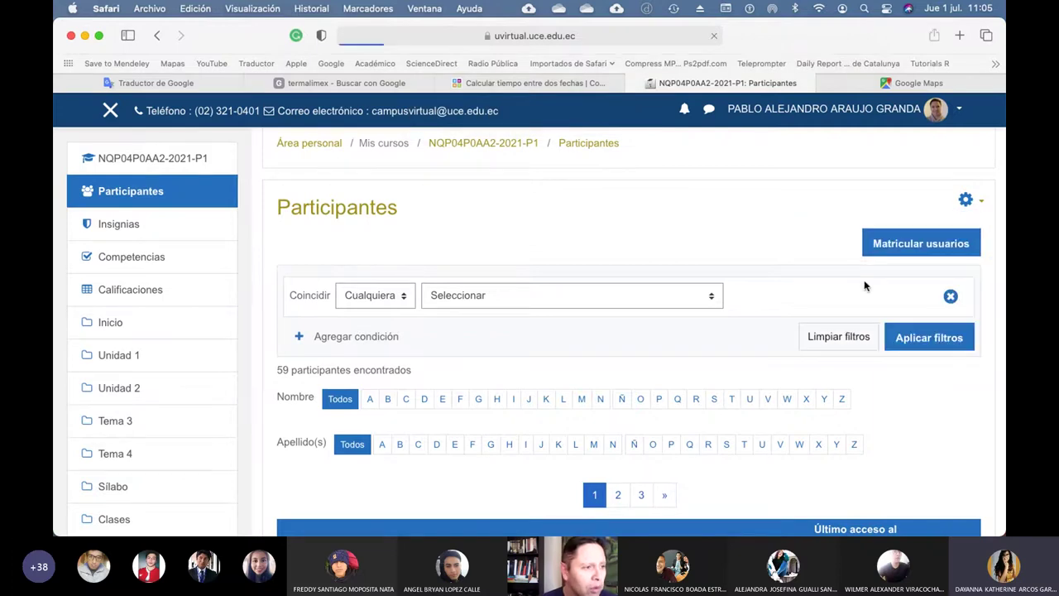
scroll(530, 397, "down", 5)
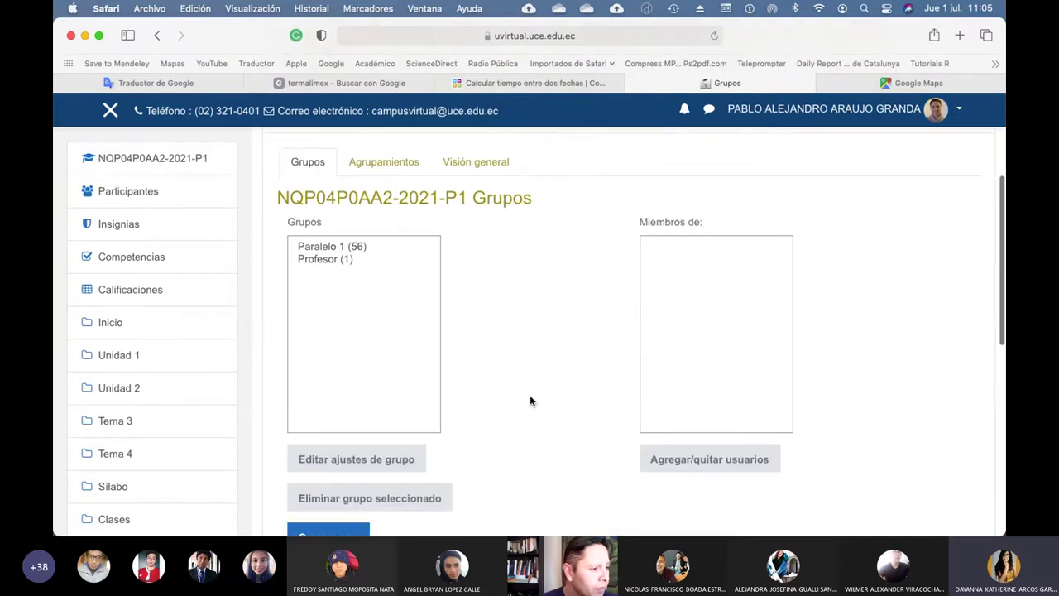
left_click(367, 247)
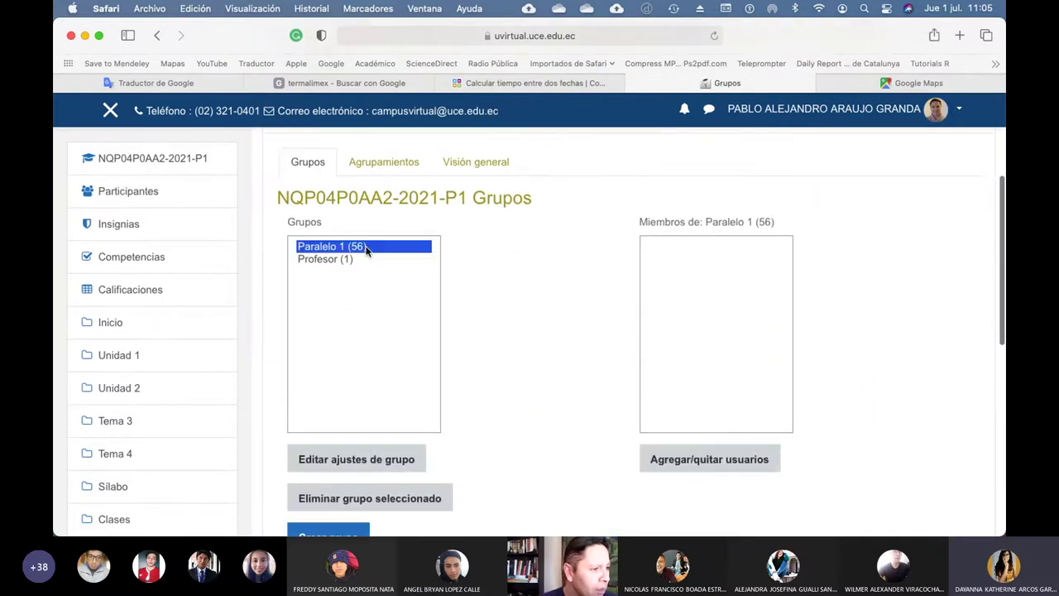
left_click(686, 460)
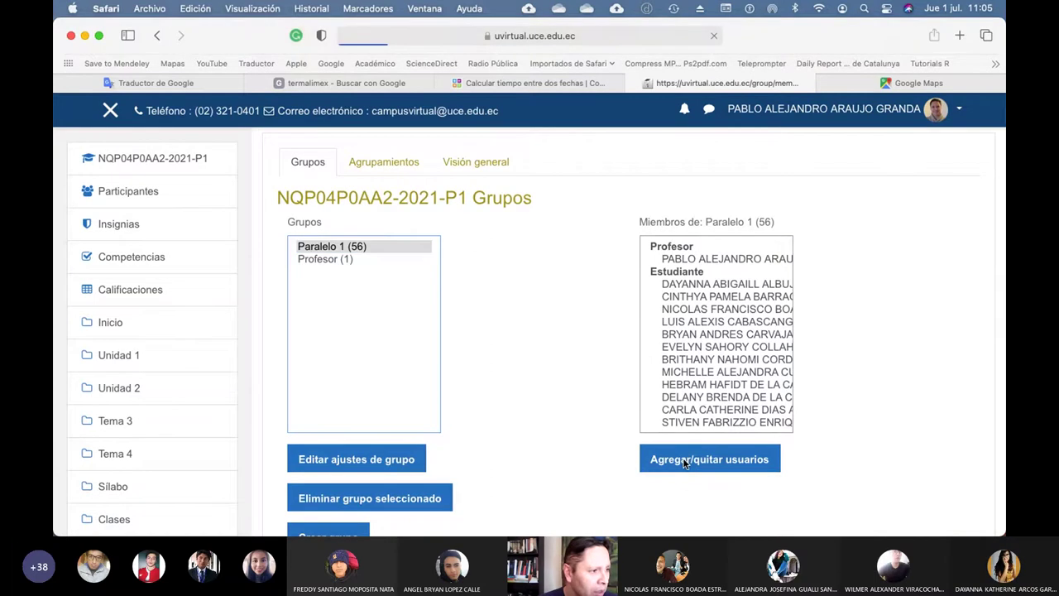
- Add all potential members to Paralelo 1, then return to the groups overview
scroll(799, 468, "down", 2)
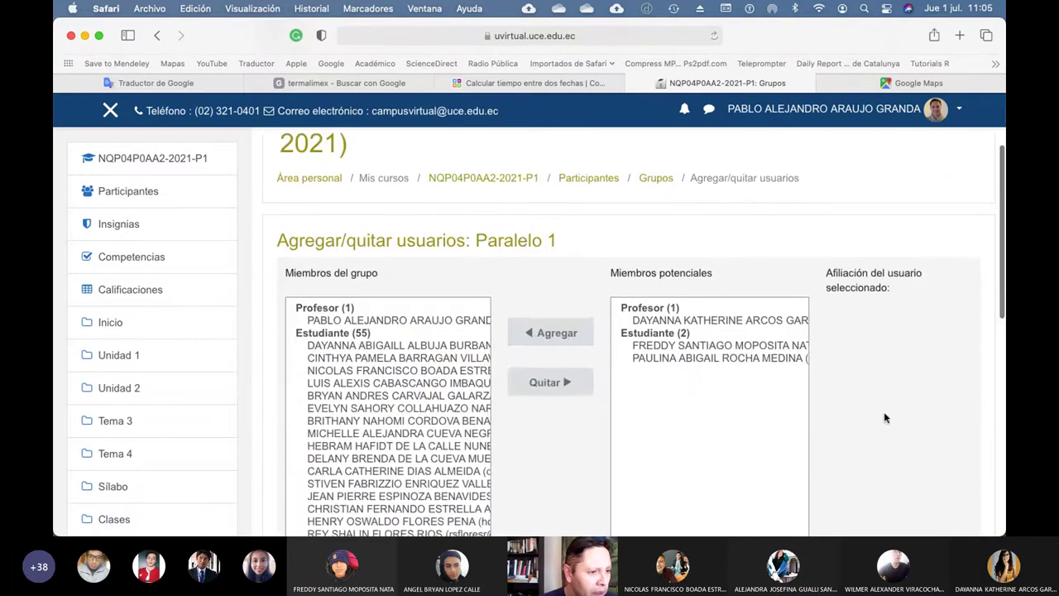
scroll(884, 417, "down", 1)
left_click_drag(662, 285, 710, 330)
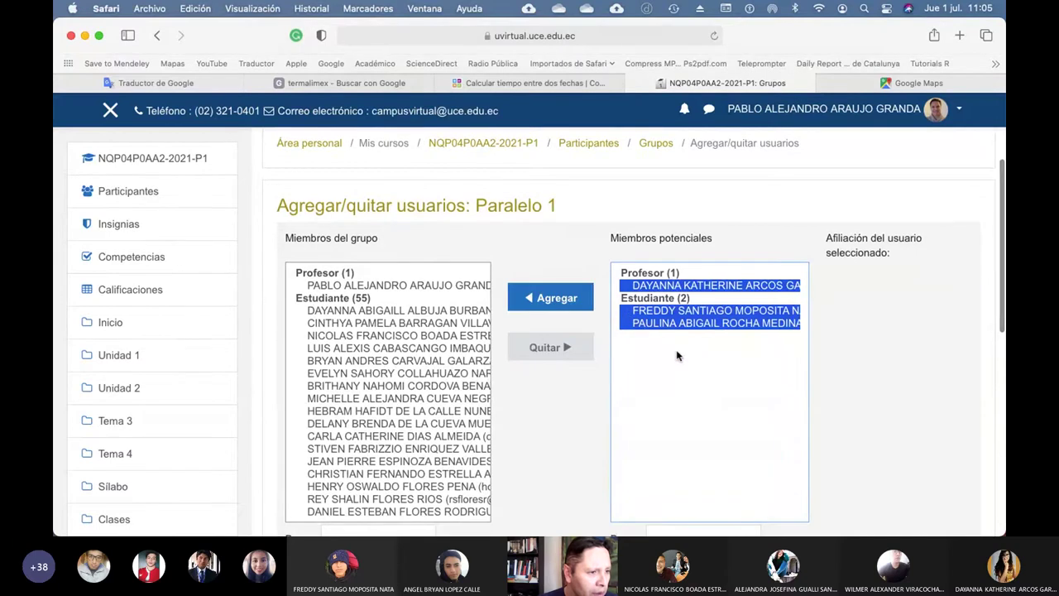
left_click(569, 300)
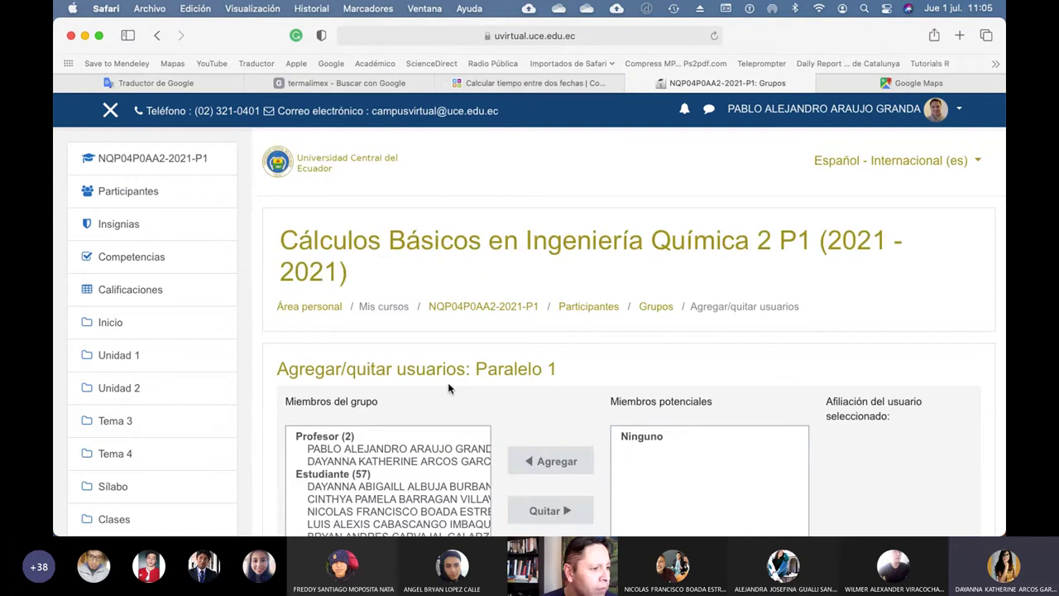
scroll(449, 389, "down", 5)
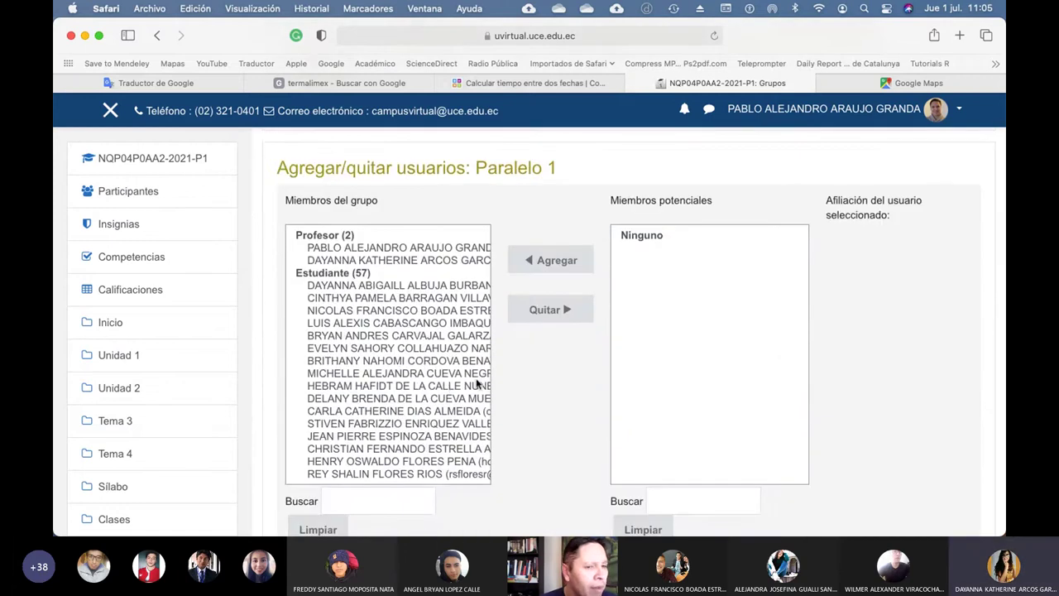
scroll(477, 383, "down", 10)
scroll(522, 383, "down", 5)
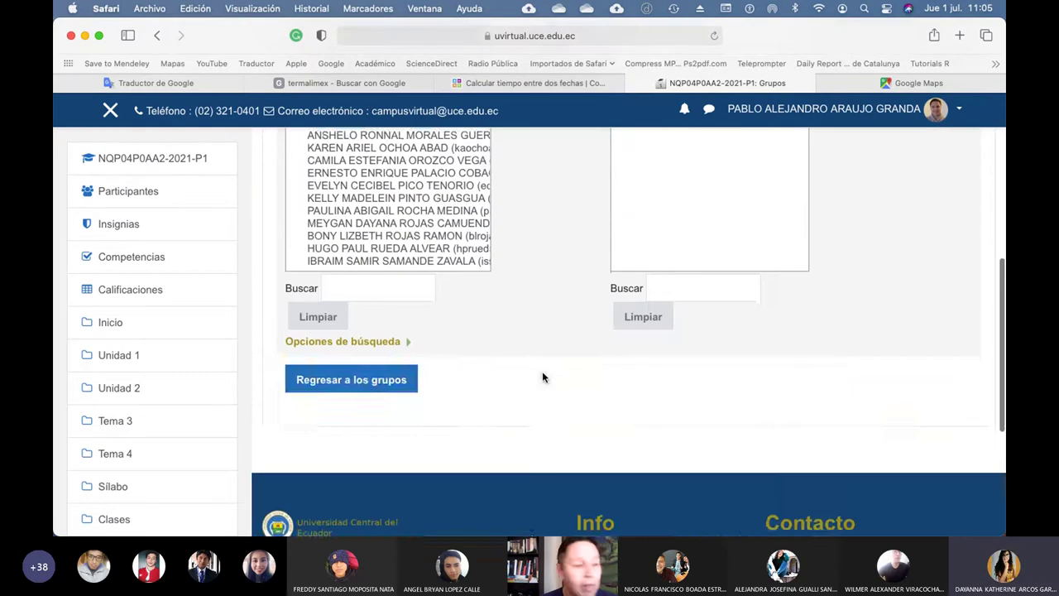
left_click(373, 354)
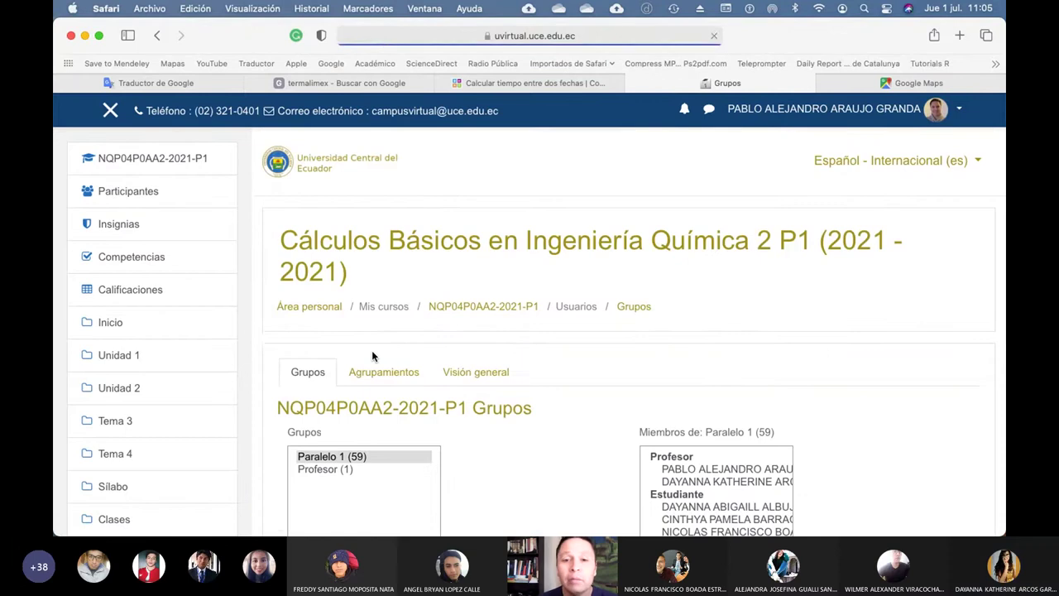
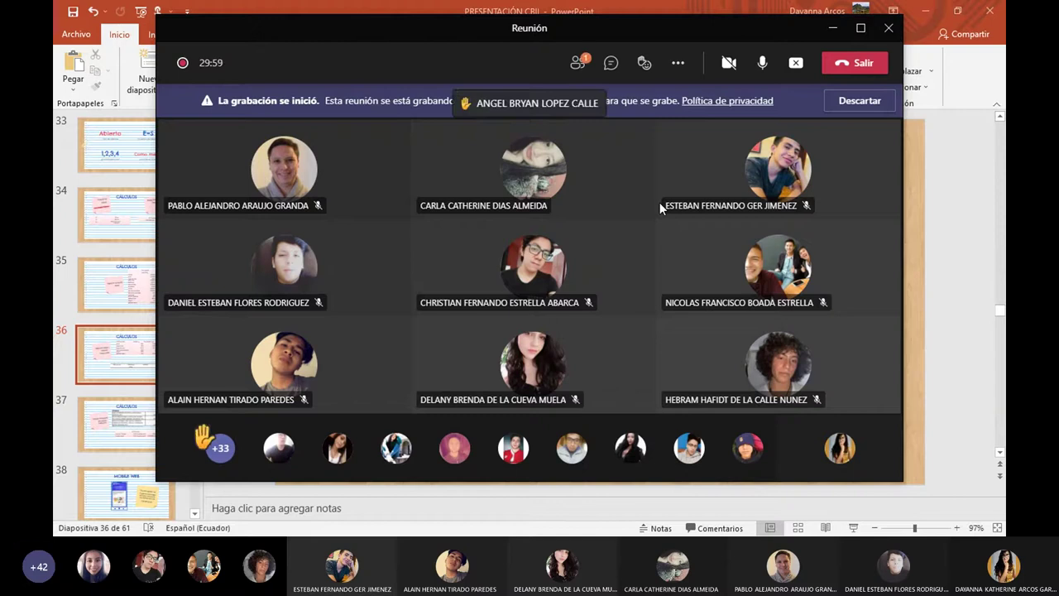
- Promote the attendee with the raised hand to moderator using Convertir en moderador
left_click(579, 64)
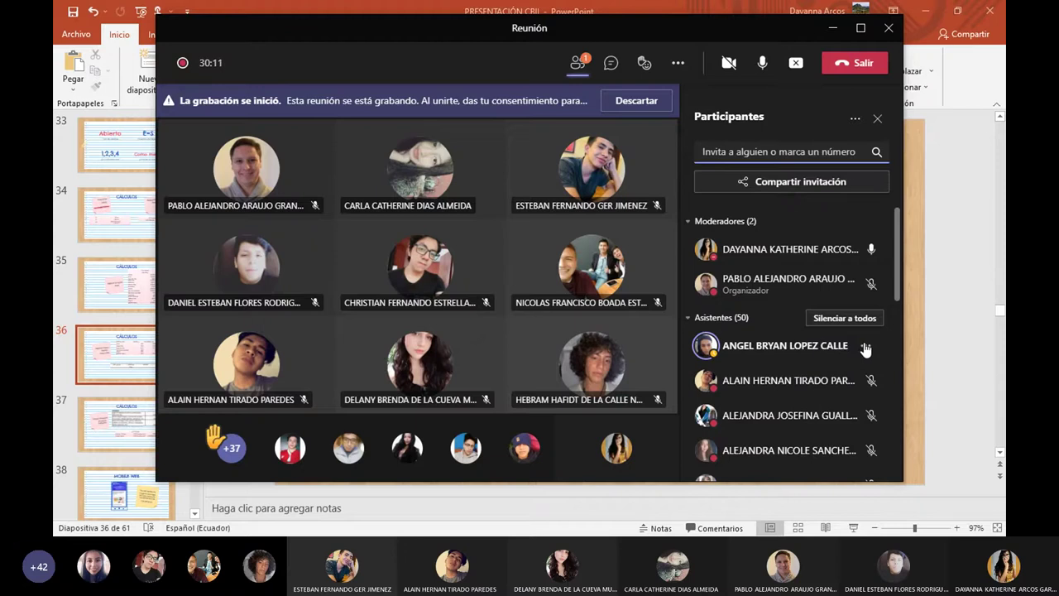
left_click(864, 348)
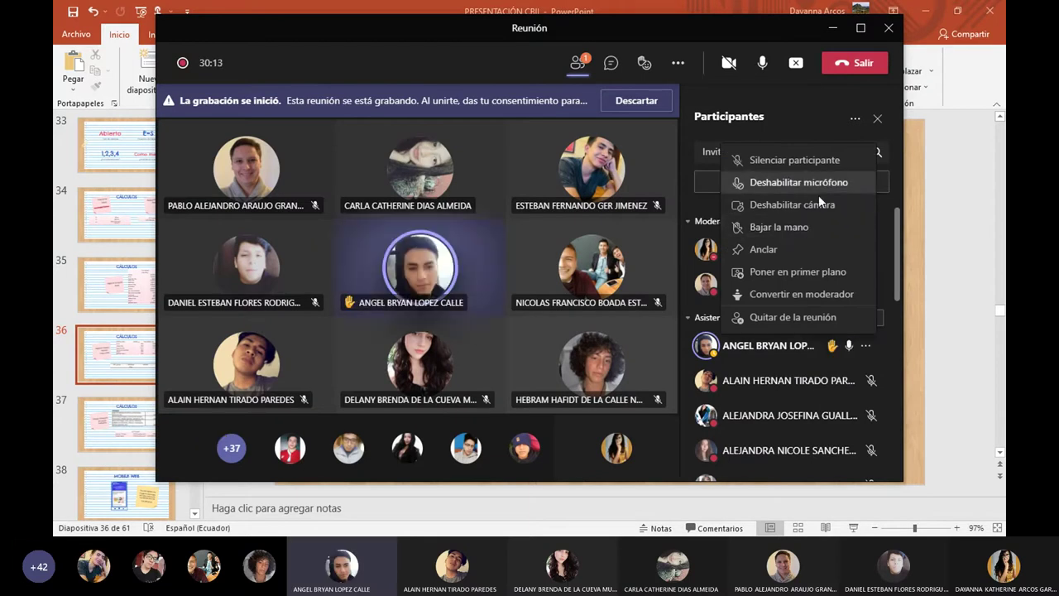
left_click(785, 295)
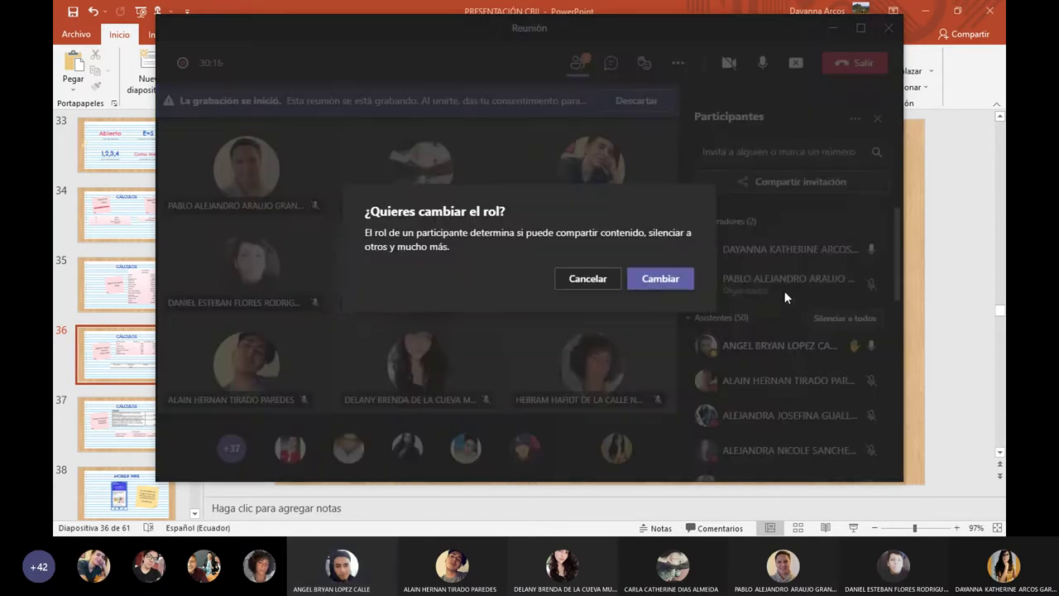
left_click(649, 281)
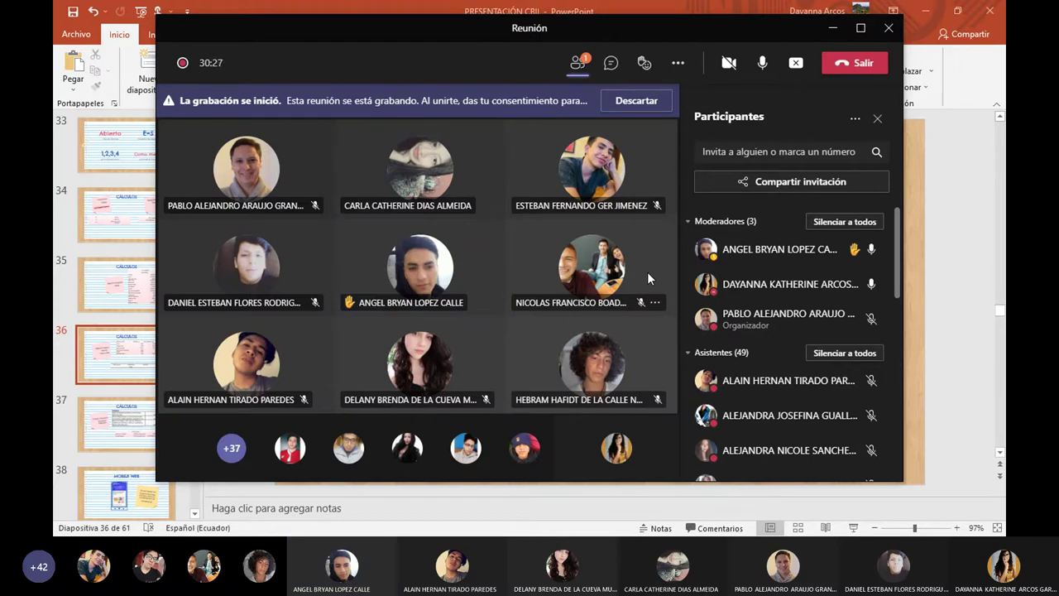
left_click(878, 119)
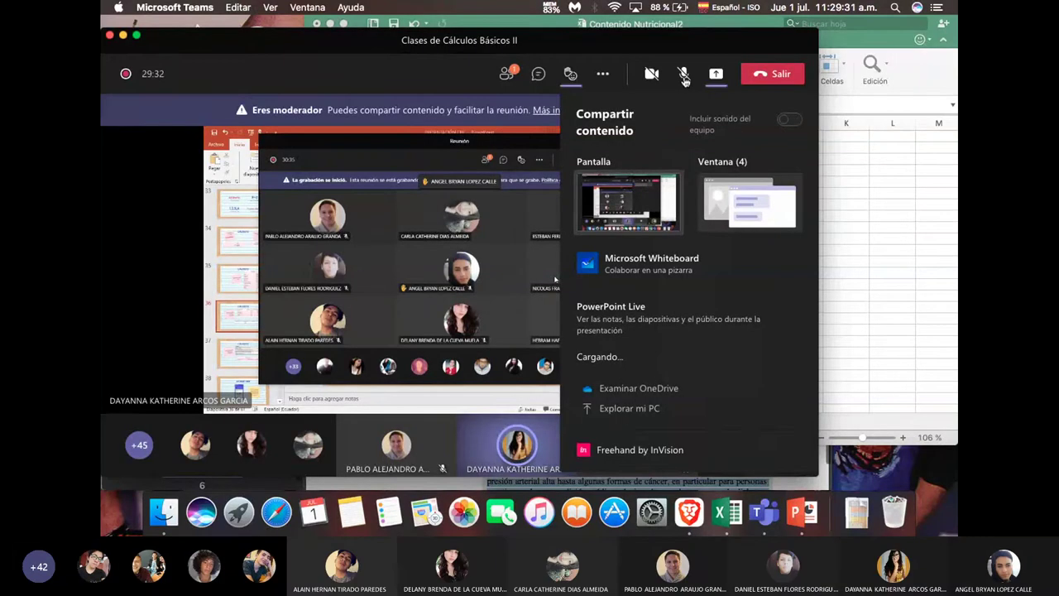
- Minimise the Teams meeting window to reveal the Contenido Nutricional2 workbook
left_click(629, 203)
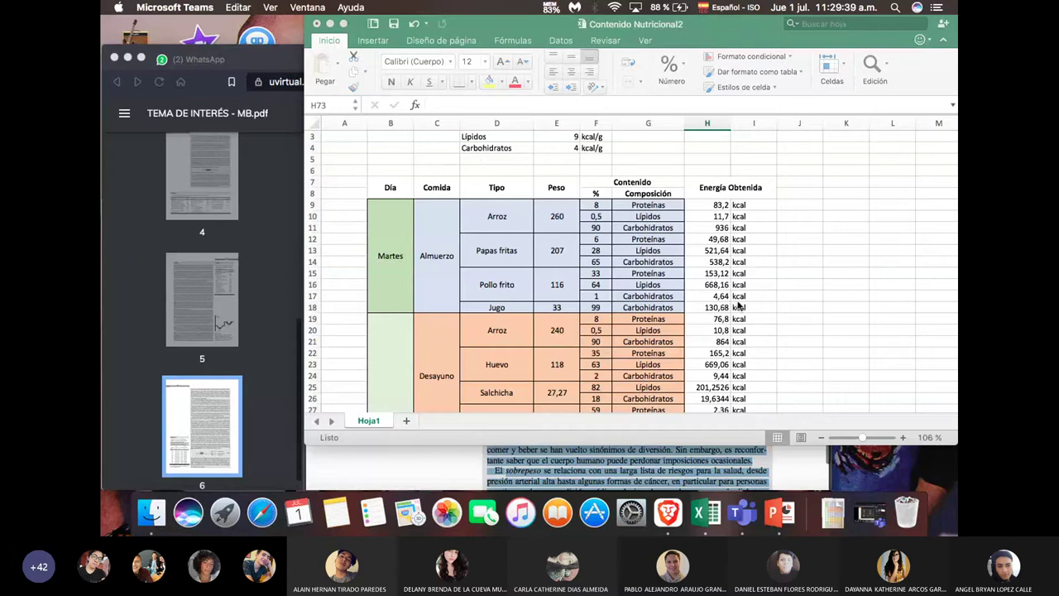
- Activate the Contenido Nutricional2 workbook and scroll through its kcal/g energy table, ending at row 1
left_click(827, 243)
scroll(826, 243, "up", 2)
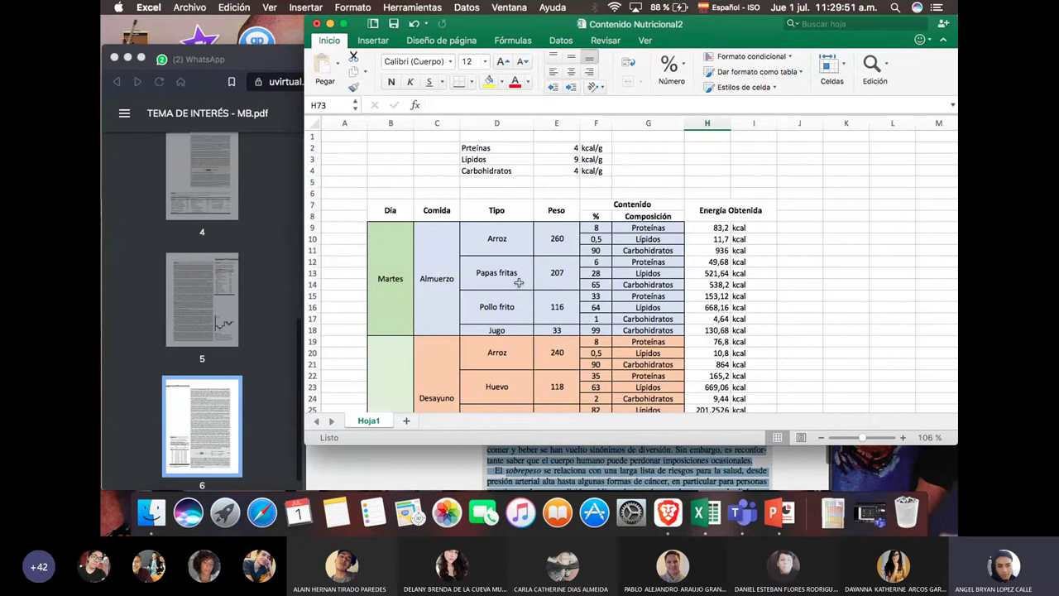
scroll(518, 283, "down", 4)
scroll(518, 283, "down", 1)
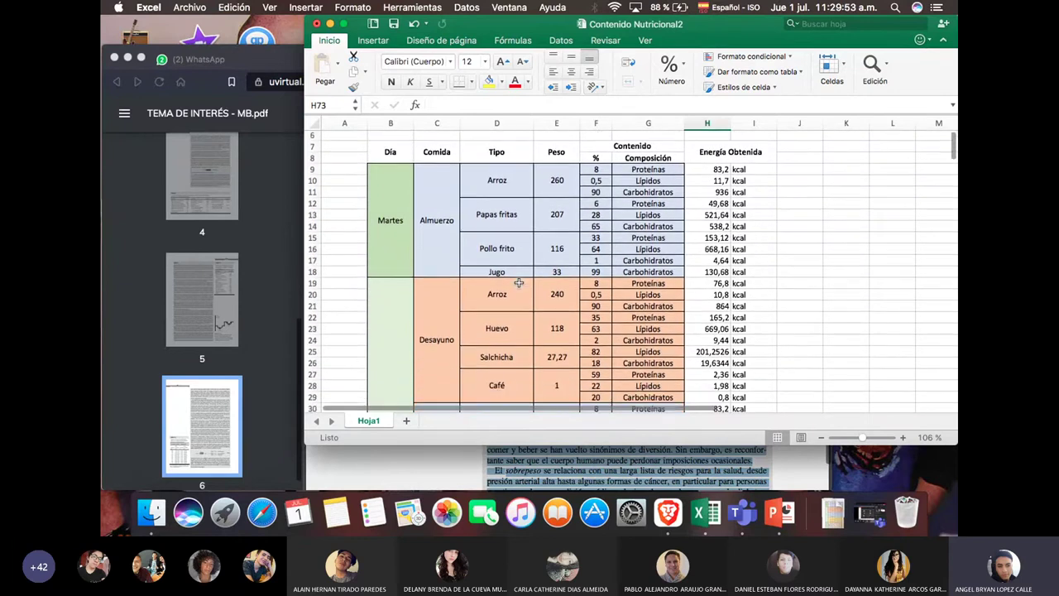
scroll(517, 280, "up", 2)
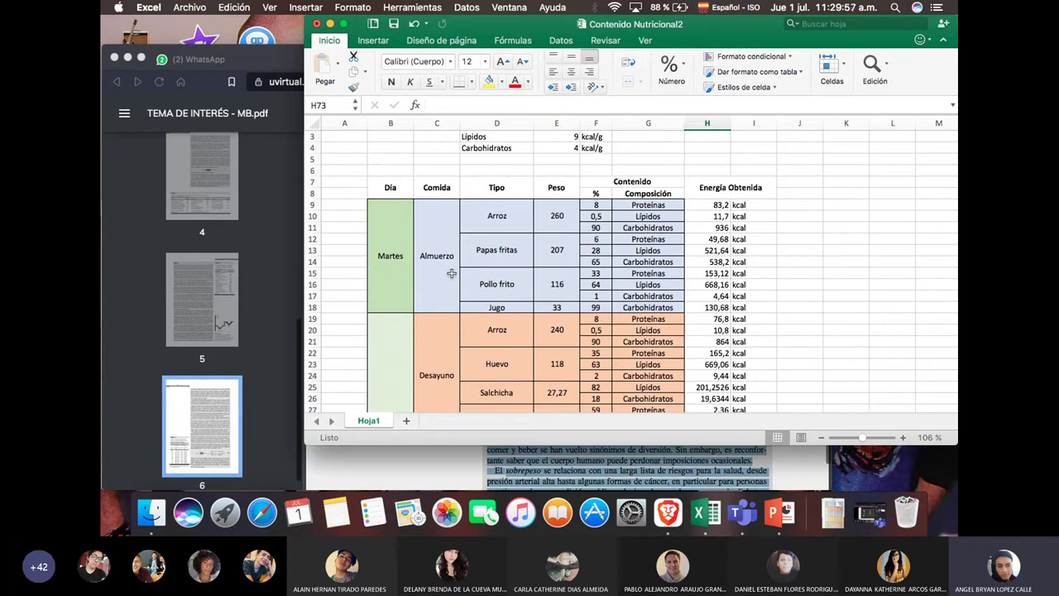
scroll(450, 273, "down", 5)
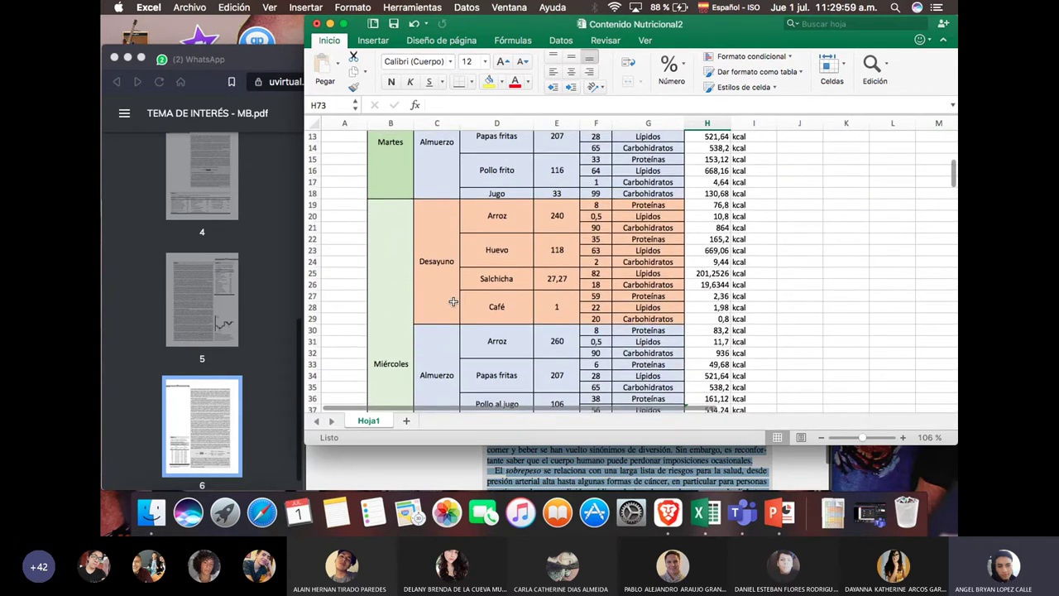
scroll(447, 306, "up", 6)
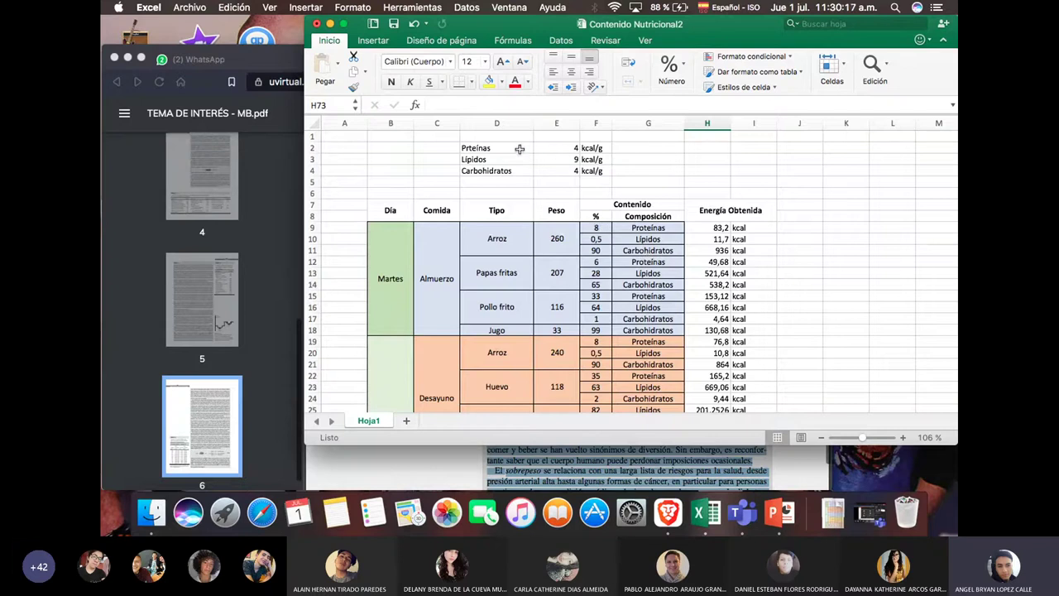
left_click(547, 147)
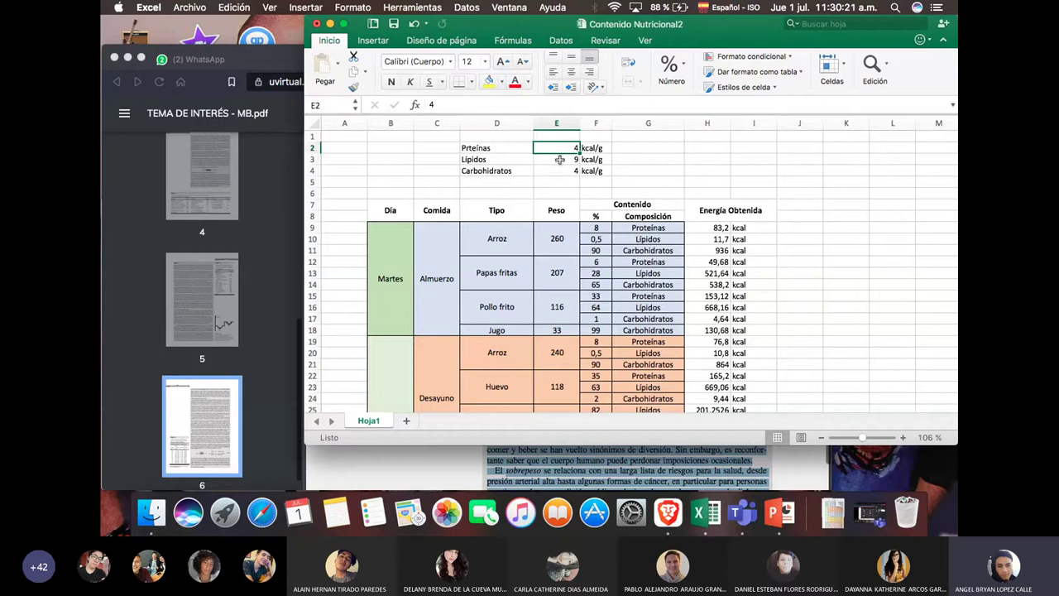
left_click(559, 159)
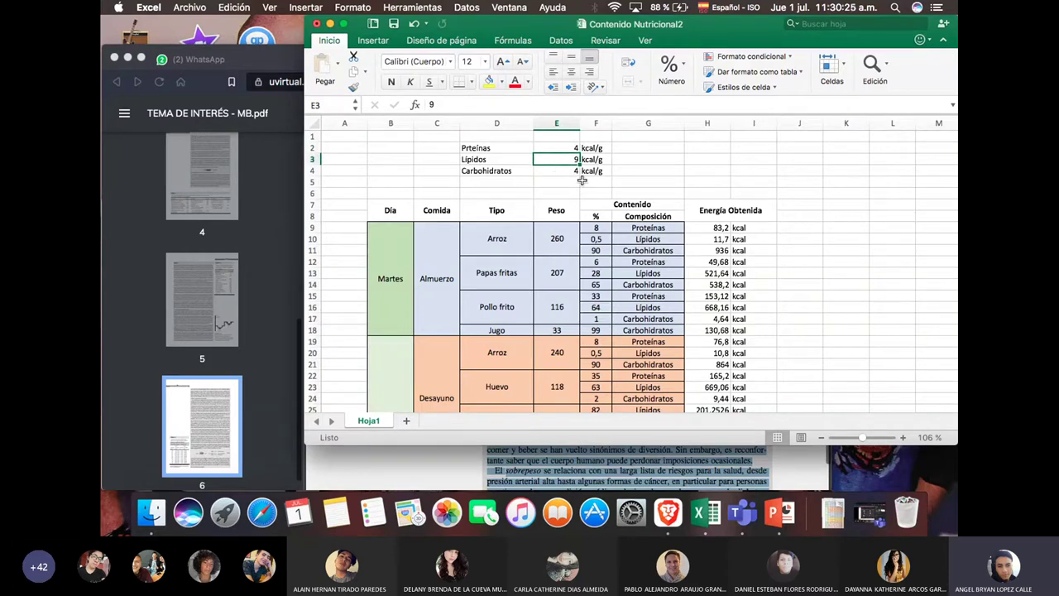
left_click(705, 228)
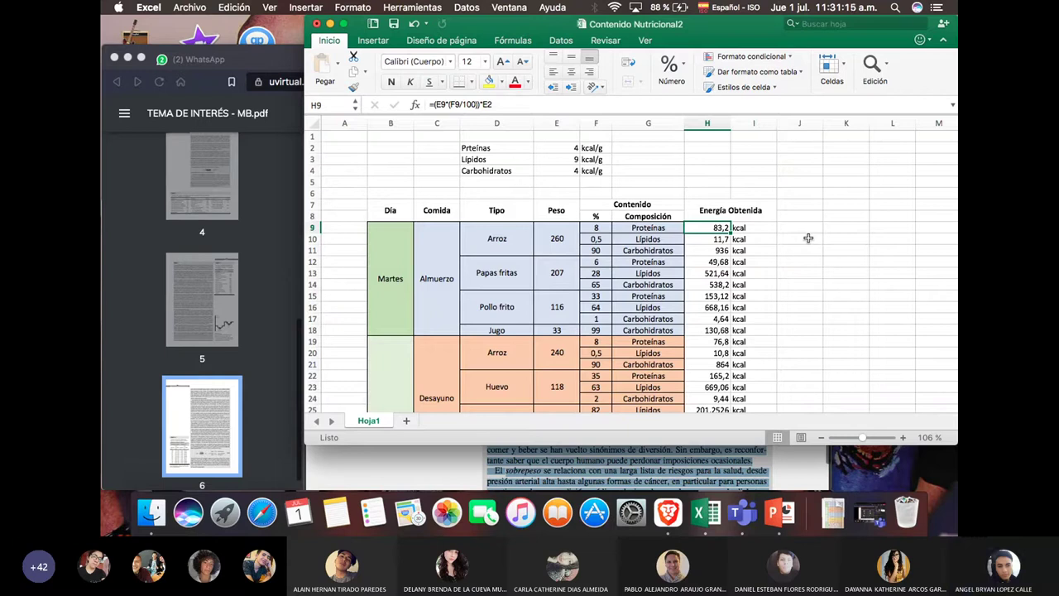
- Enter =SUMA(H9:H18) in K9 to total Martes almuerzo energy as 3097,02
left_click(833, 229)
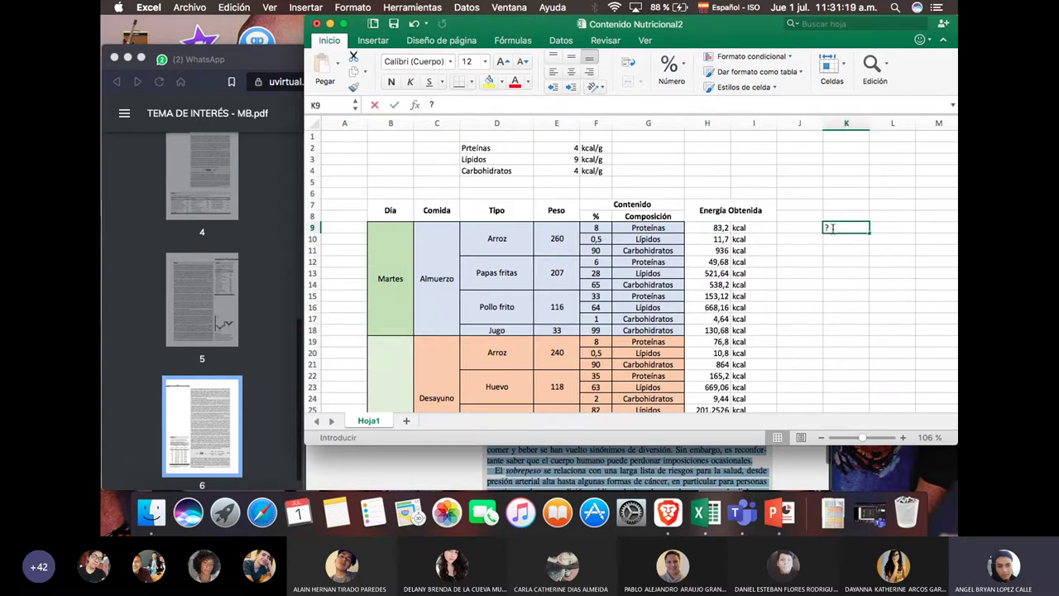
type("=")
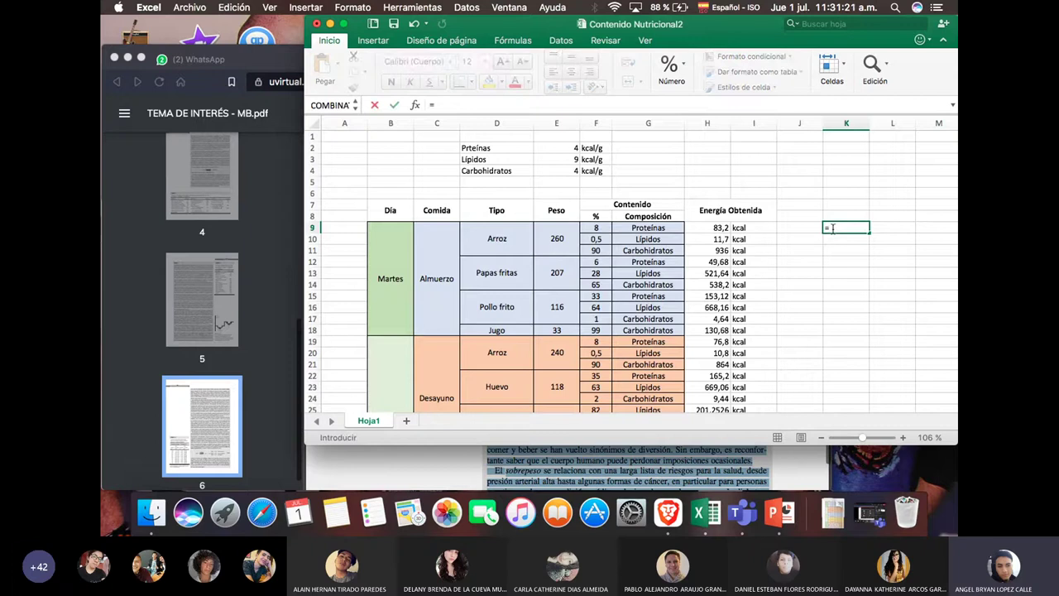
type("su")
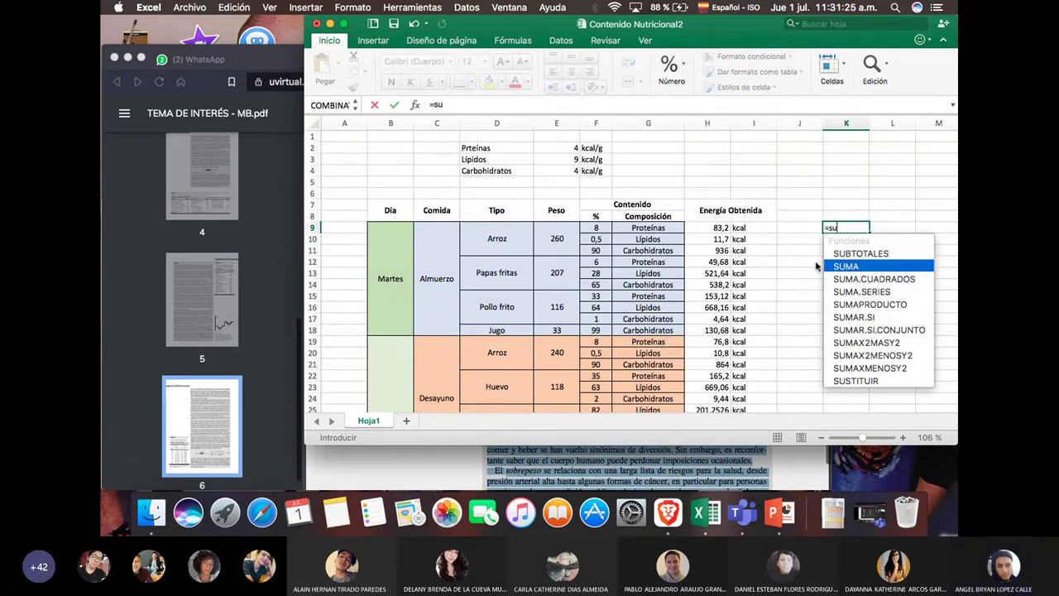
key("Tab")
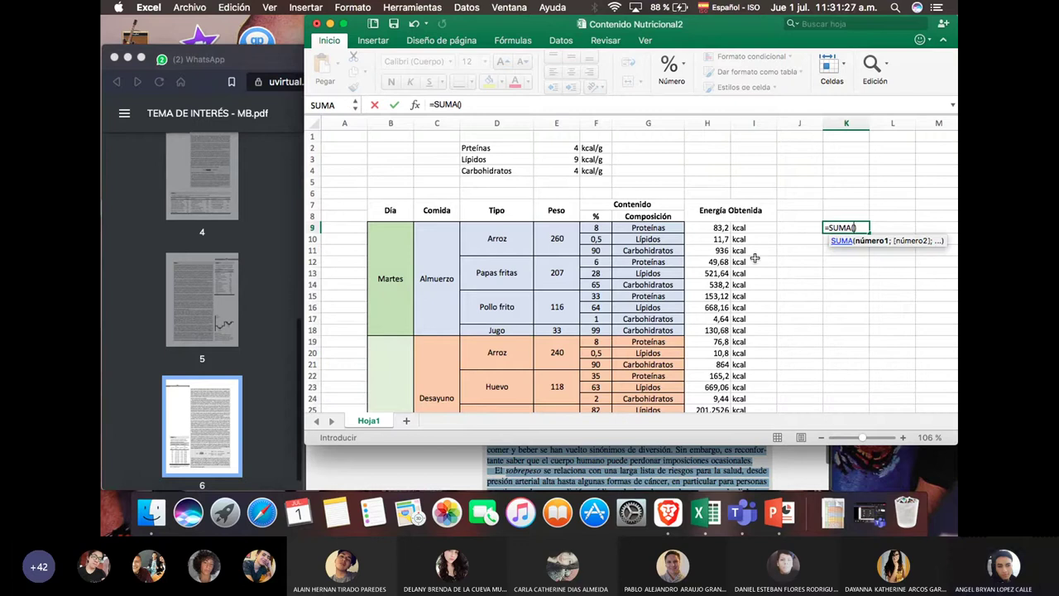
left_click_drag(716, 229, 717, 330)
key("Return")
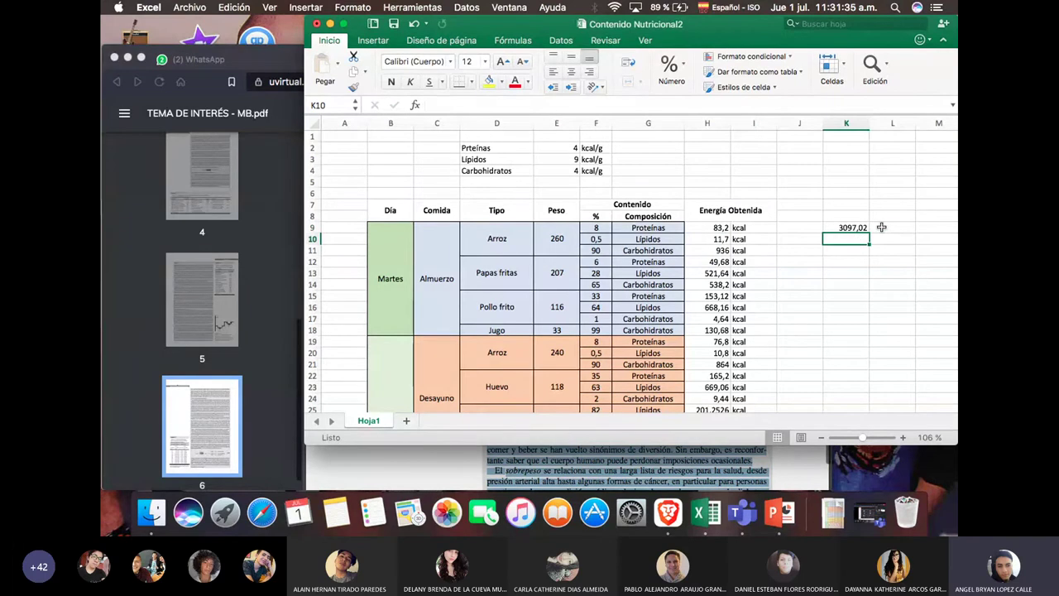
left_click(881, 227)
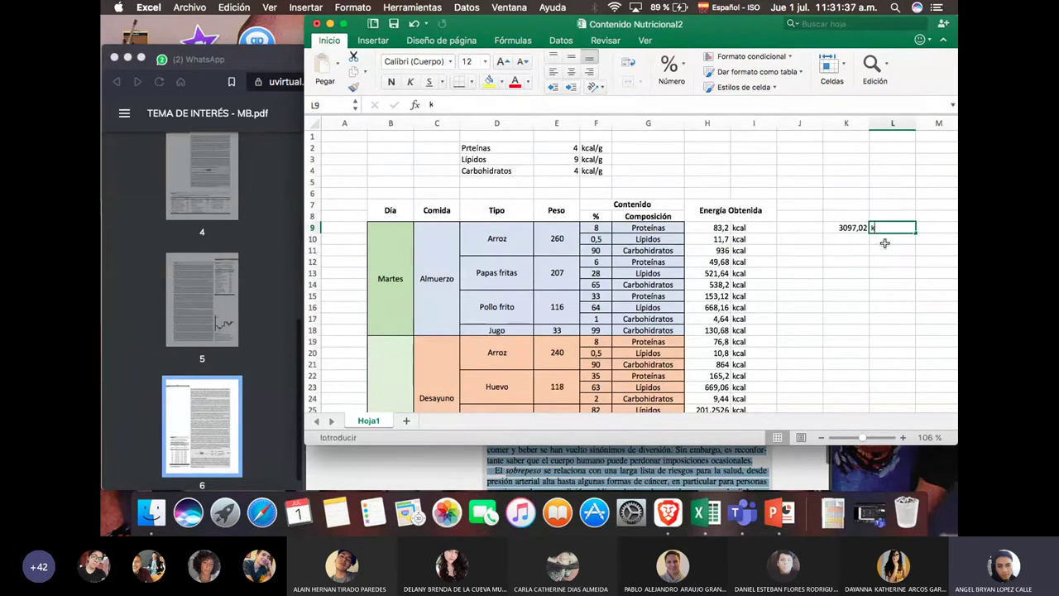
- Put the label kcal in L9 beside the 3097,02 total, then review the table
type("kcal")
key("Return")
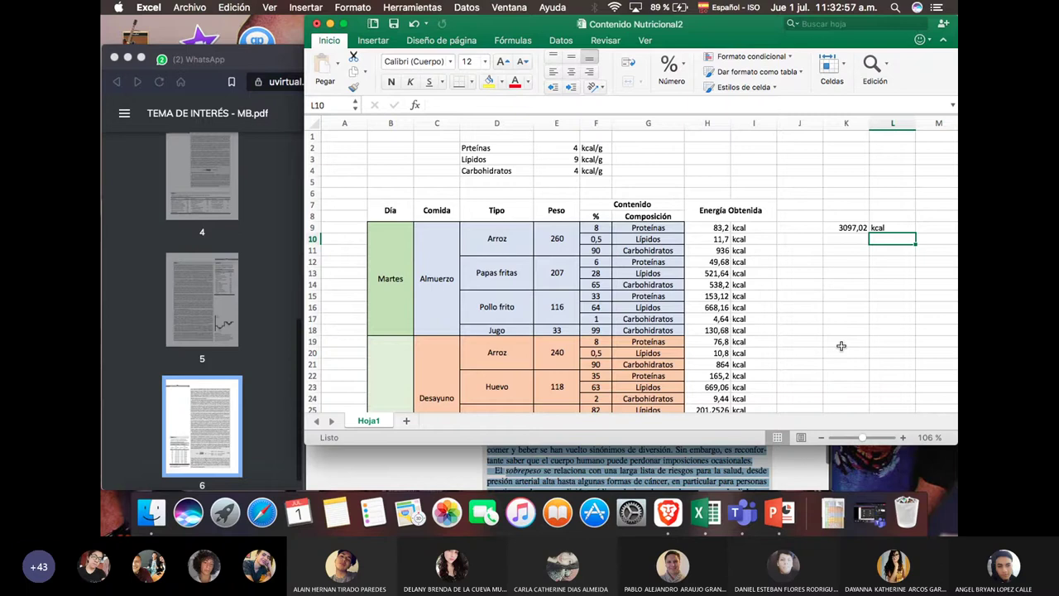
scroll(840, 346, "down", 3)
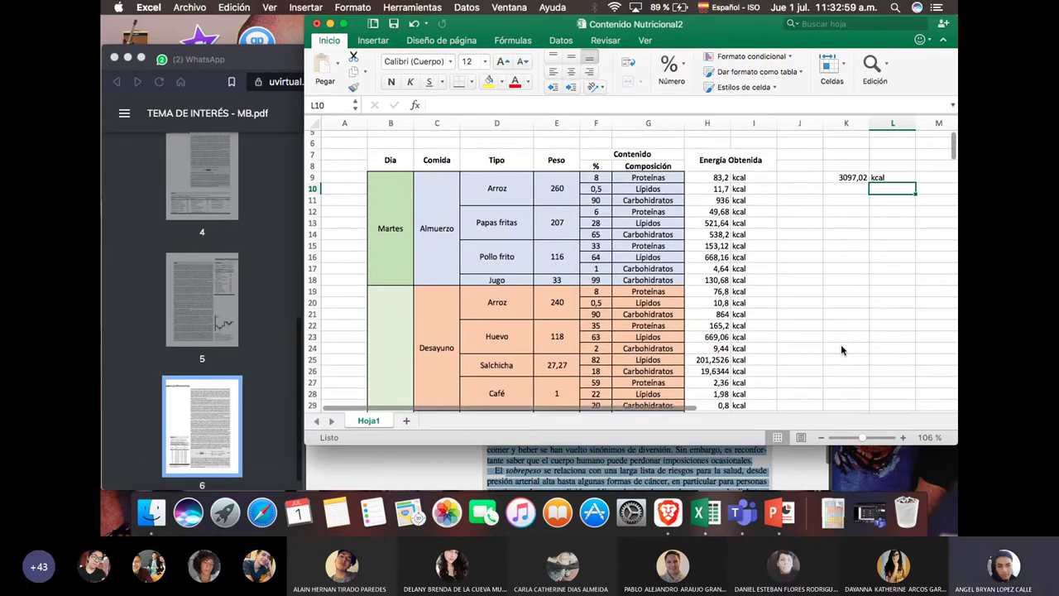
scroll(841, 350, "down", 1)
scroll(841, 350, "down", 1)
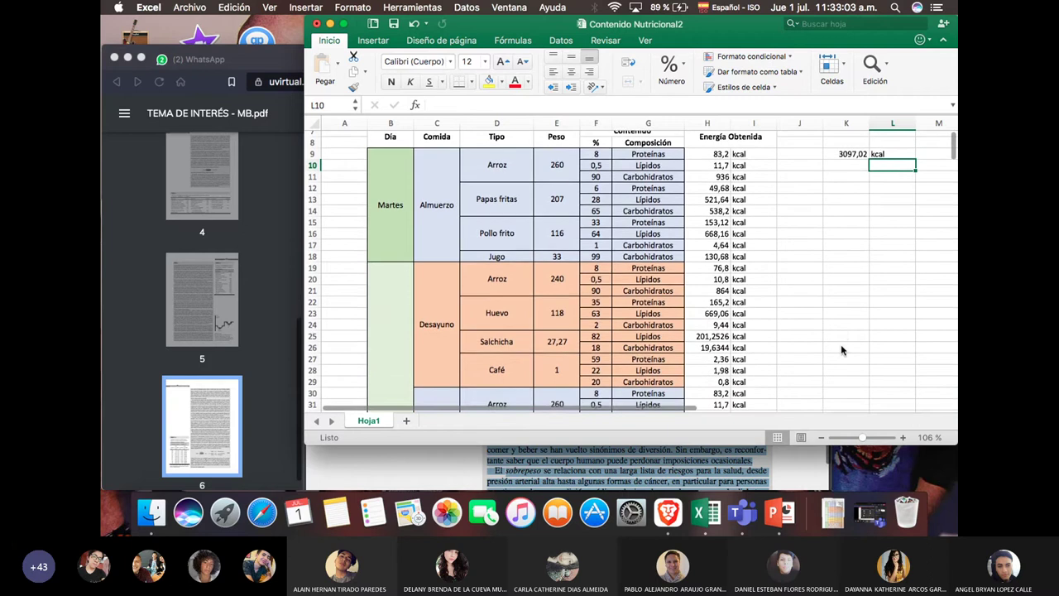
scroll(842, 350, "down", 8)
scroll(842, 350, "down", 10)
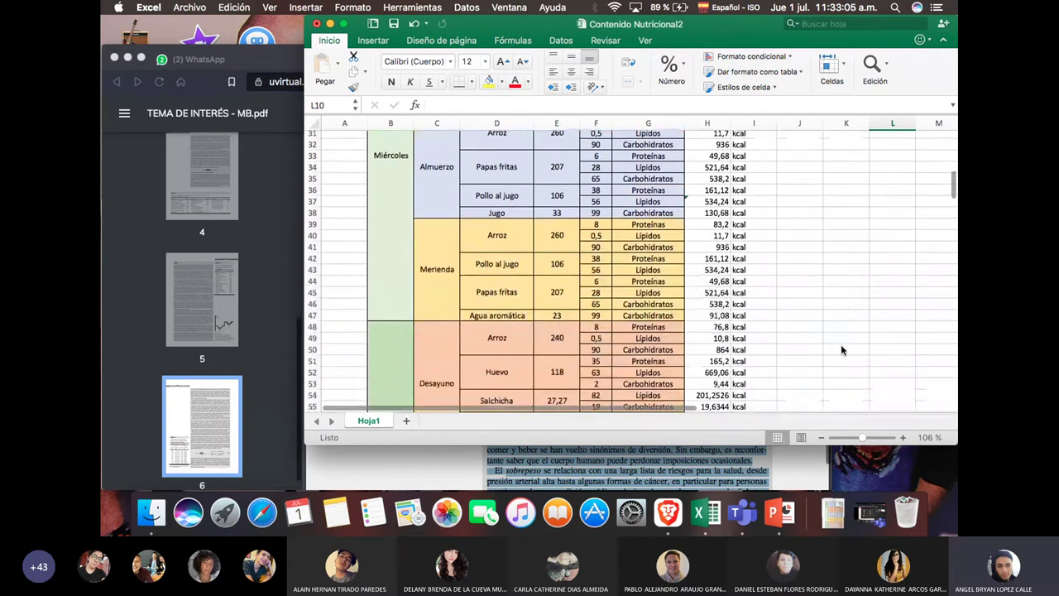
scroll(842, 350, "up", 4)
scroll(841, 350, "up", 5)
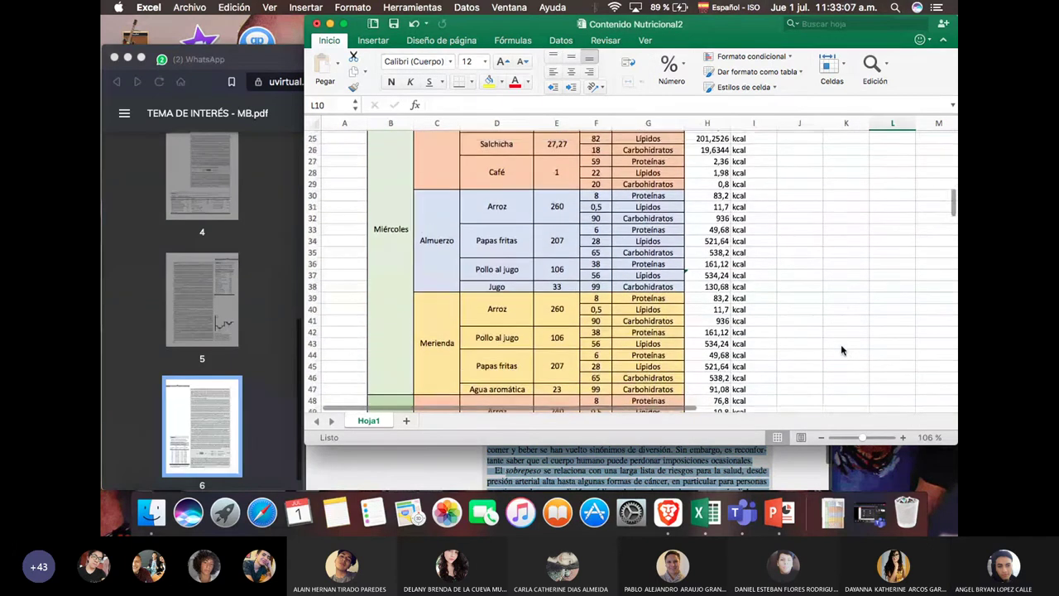
scroll(842, 350, "up", 5)
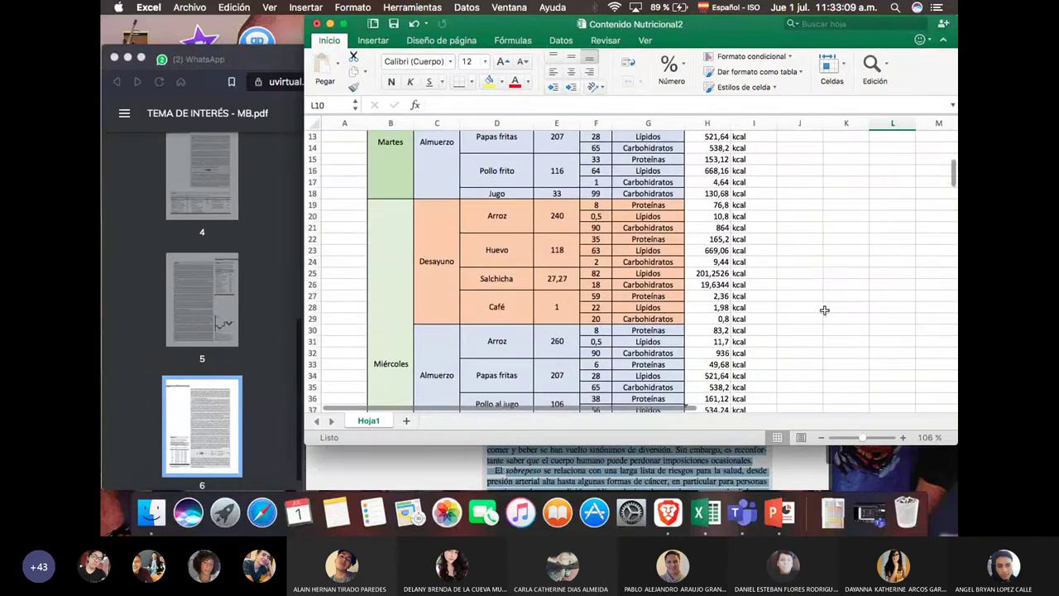
left_click(801, 262)
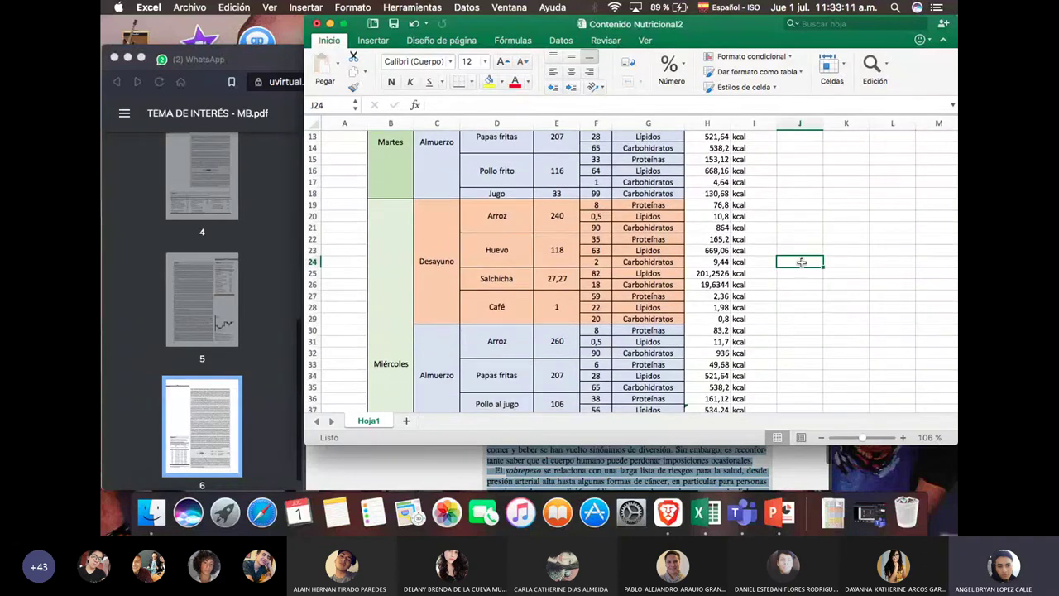
- Enter =SUMA(H19:H47) in J24 to total the Miércoles kcal values
type("=su")
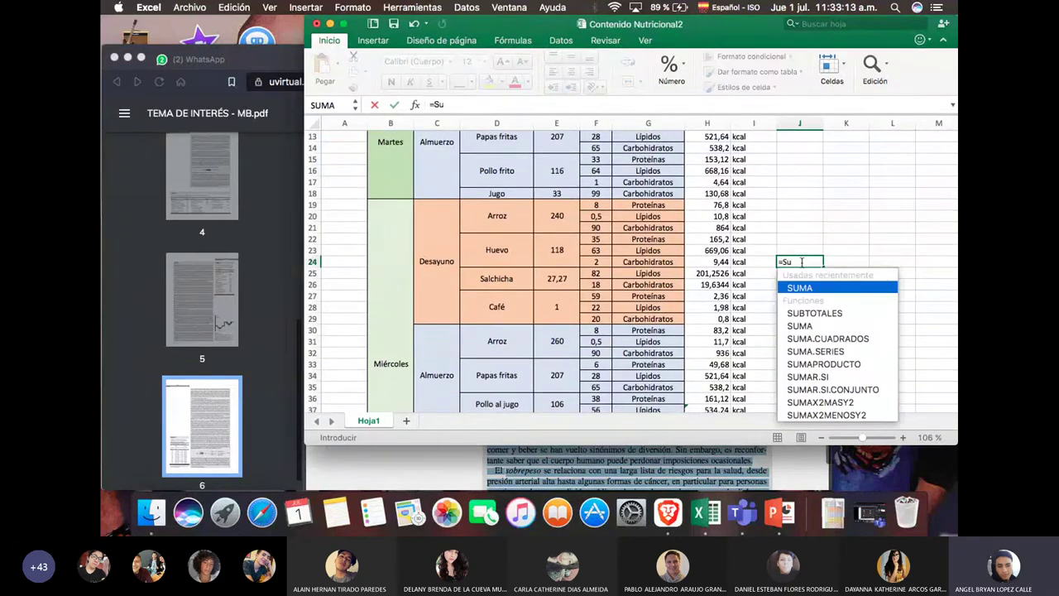
double_click(805, 285)
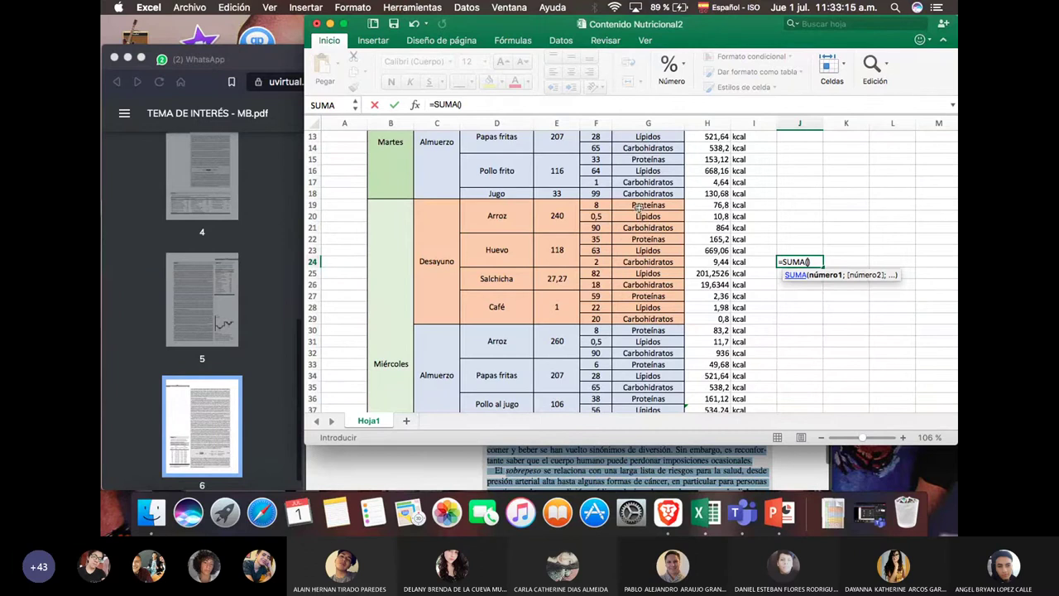
left_click_drag(710, 205, 717, 359)
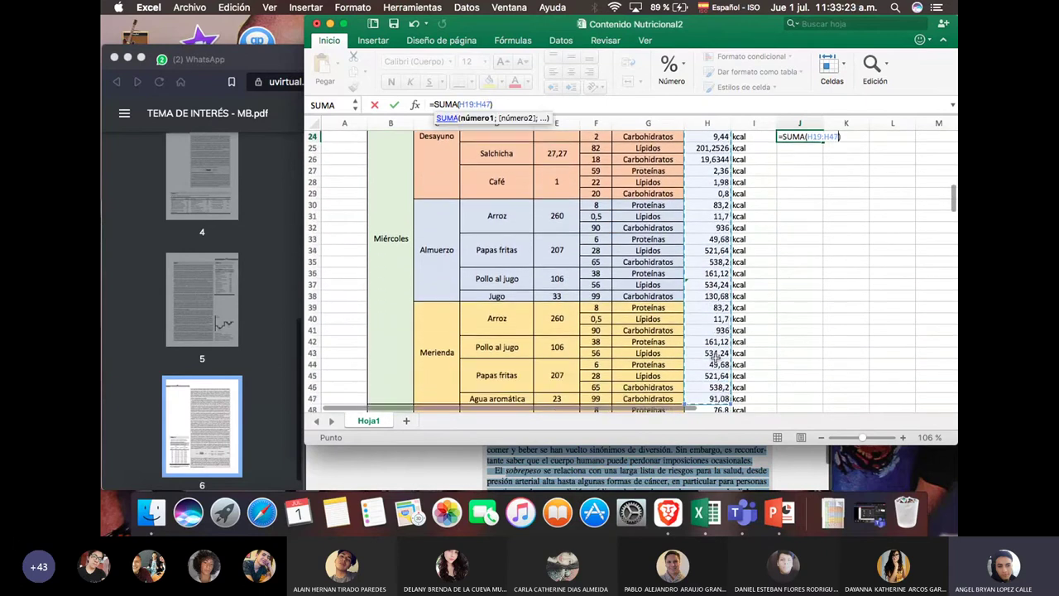
scroll(716, 357, "down", 2)
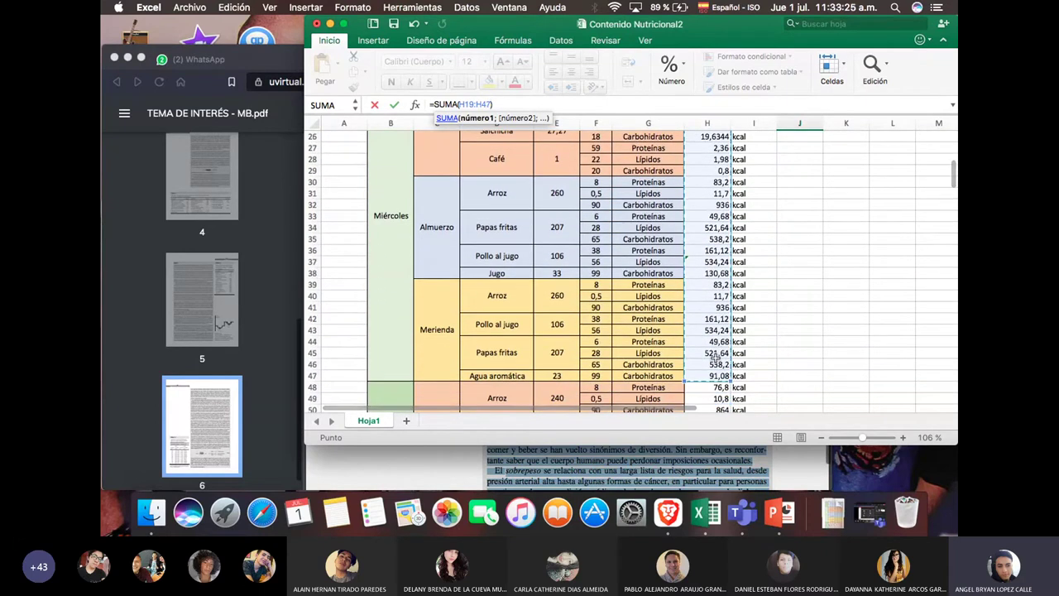
key("Return")
scroll(801, 312, "up", 10)
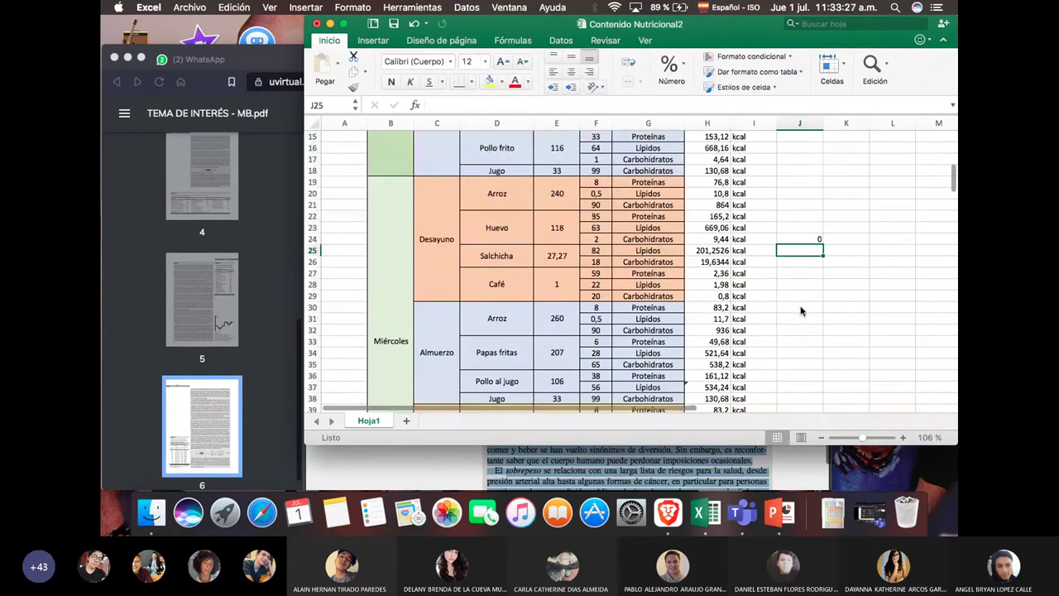
- Re-enter the J24 formula =SUMA(H19:H47) so it calculates 7914,647
left_click(809, 239)
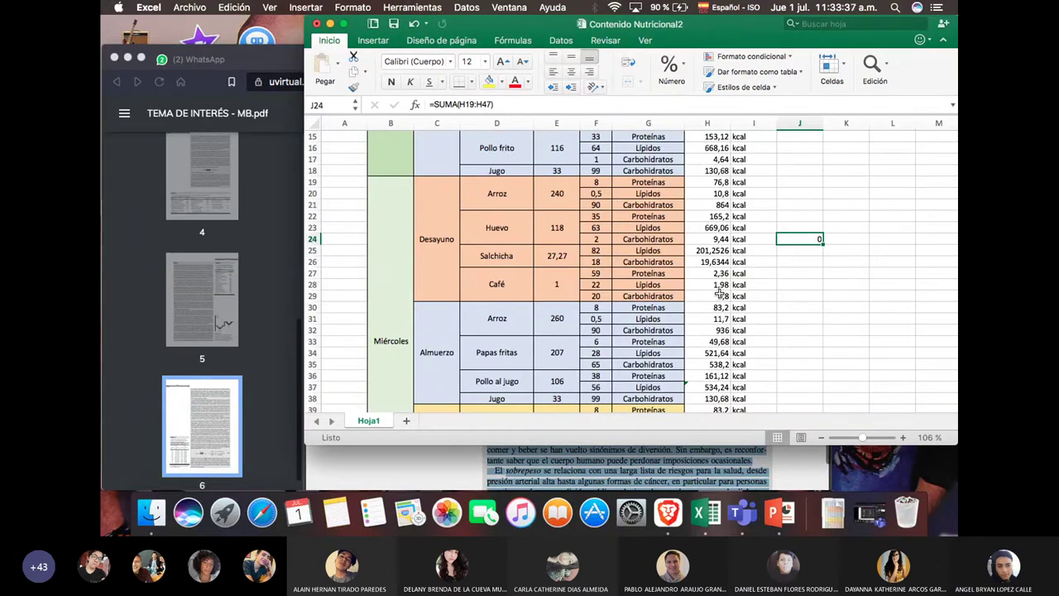
scroll(719, 295, "down", 3)
scroll(720, 295, "down", 2)
scroll(720, 293, "up", 4)
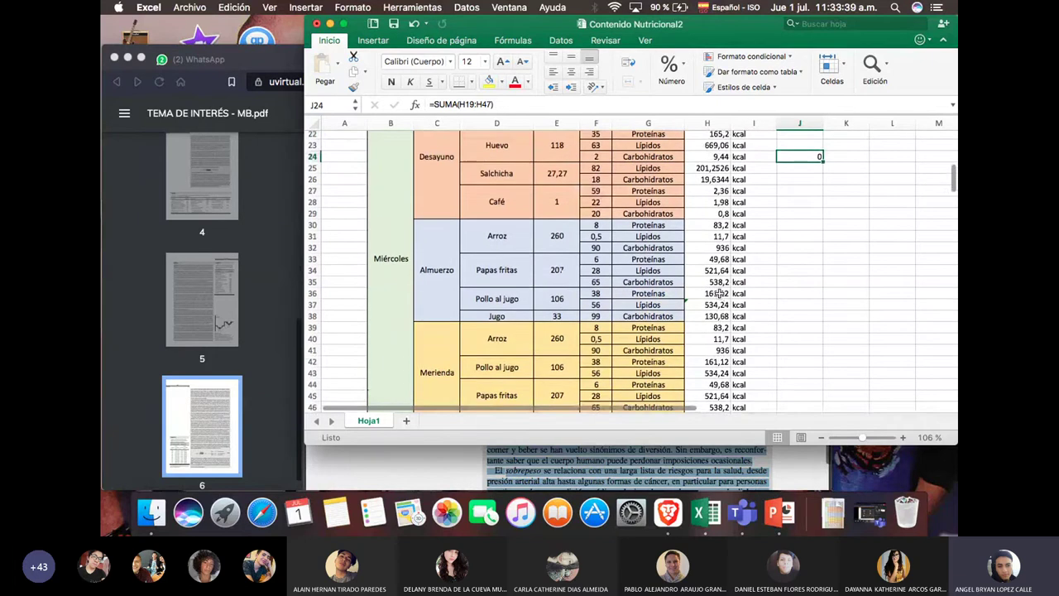
scroll(719, 294, "up", 2)
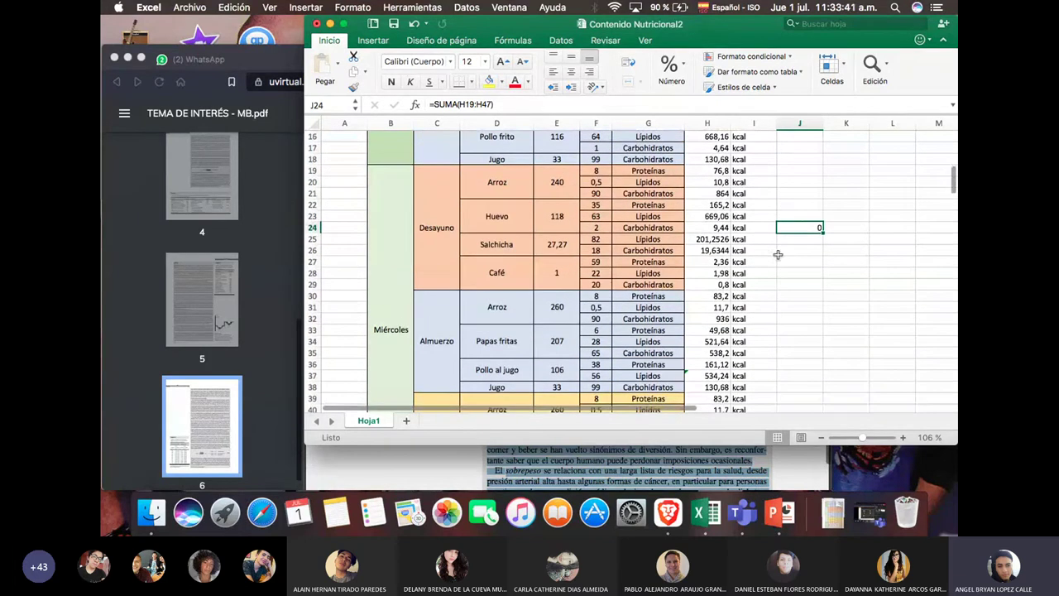
left_click(501, 104)
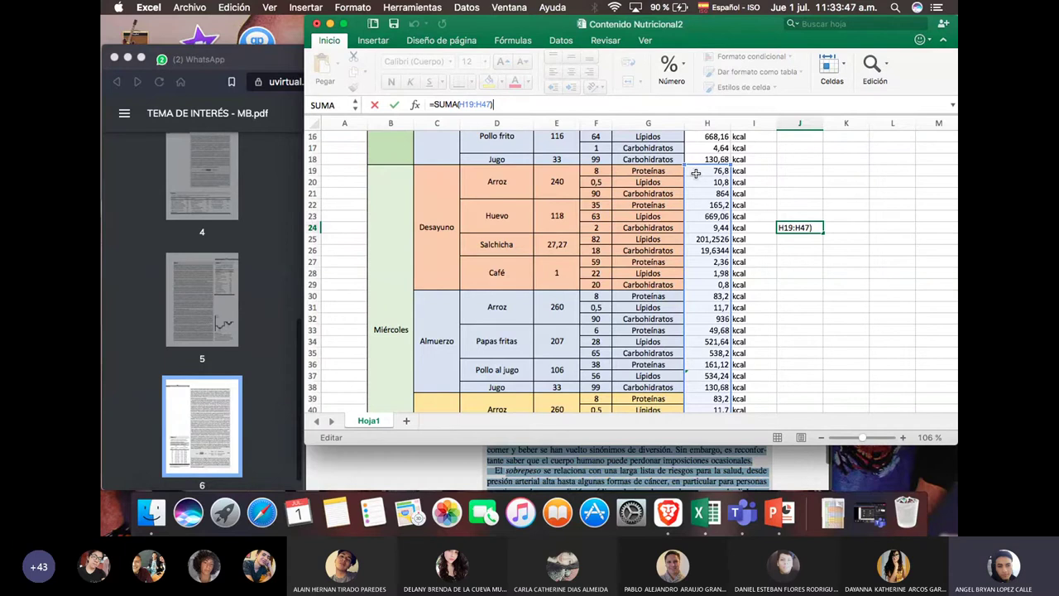
scroll(699, 170, "down", 5)
scroll(696, 173, "up", 5)
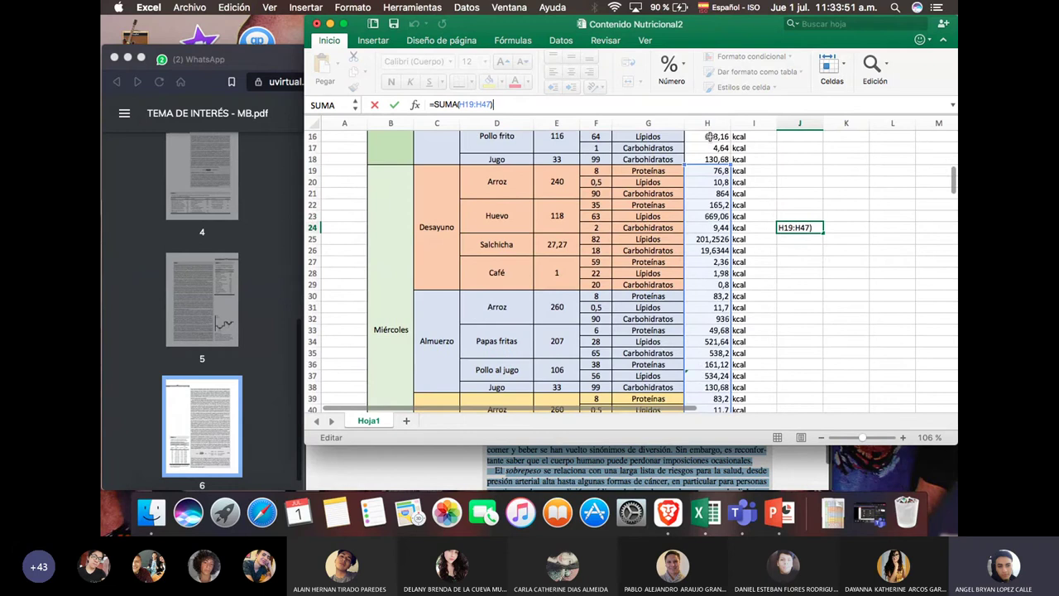
key("Return")
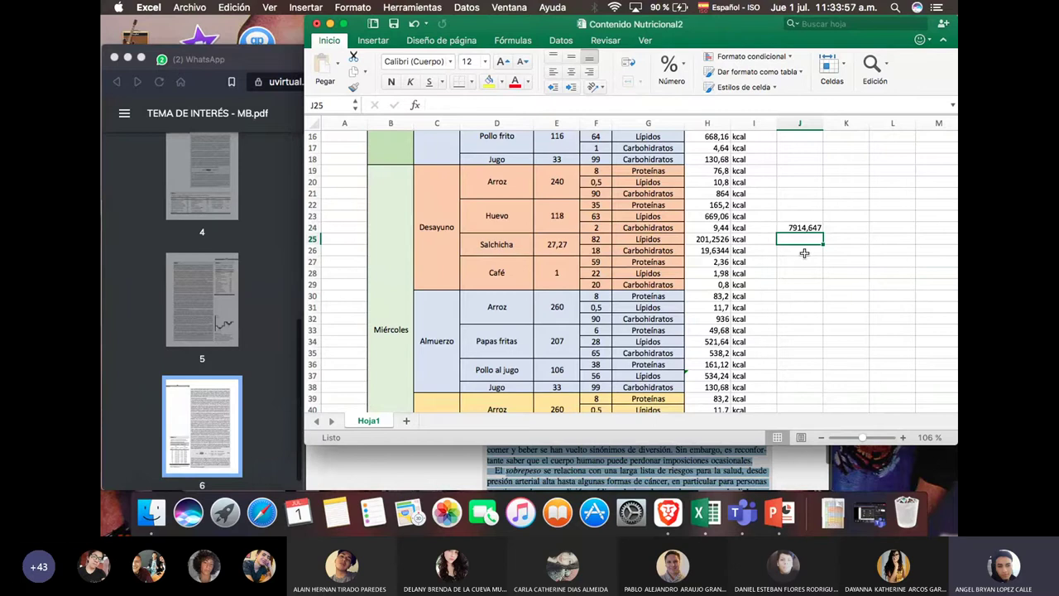
left_click(841, 226)
- Label the 7914,647 total with kcal in K24
type("kcal")
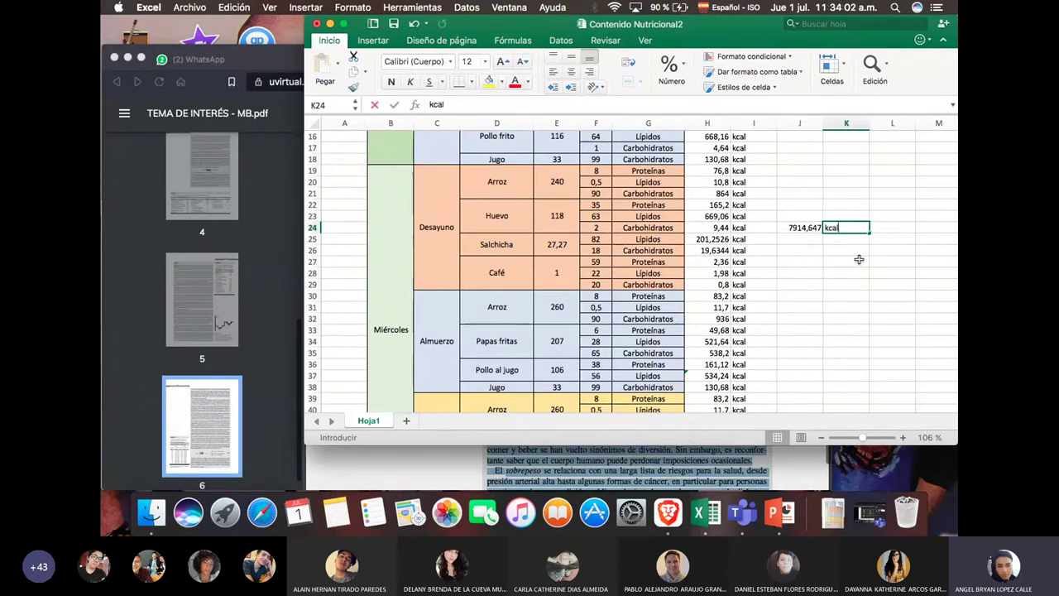
key("Return")
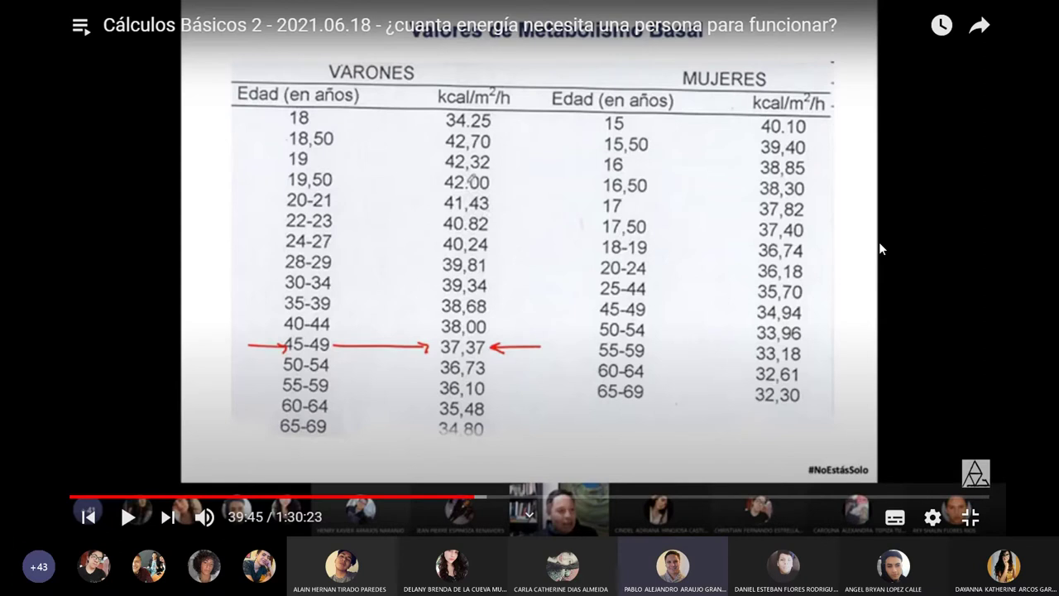
- Exit fullscreen on the YouTube lecture, leave it paused, and bring the Teams meeting forward
key("alt+Tab")
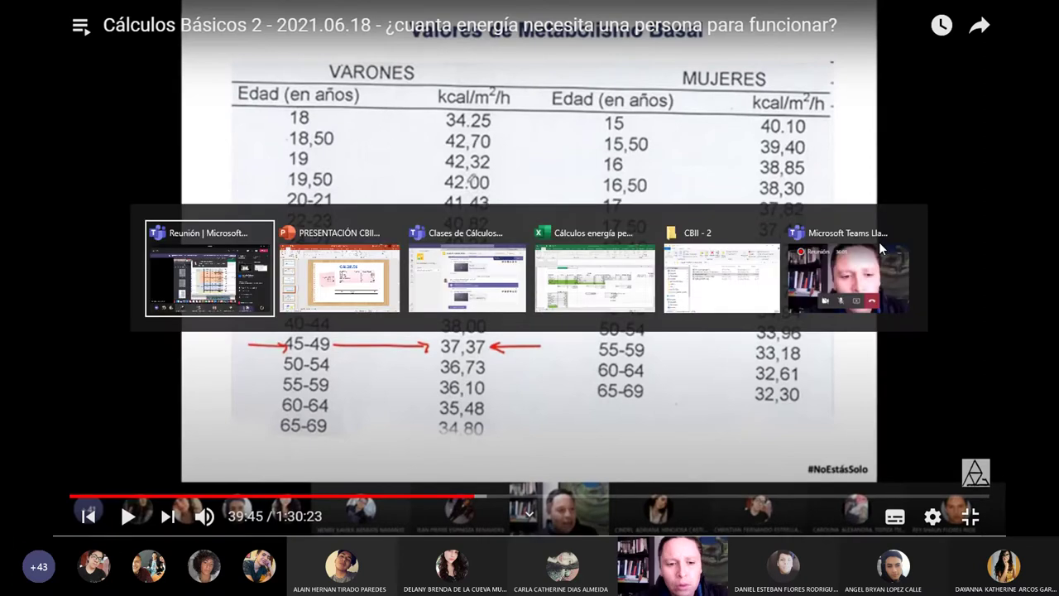
key("alt+Tab")
key("alt+Tab")
key("alt+Tab")
key("alt+Tab")
key("alt+Tab")
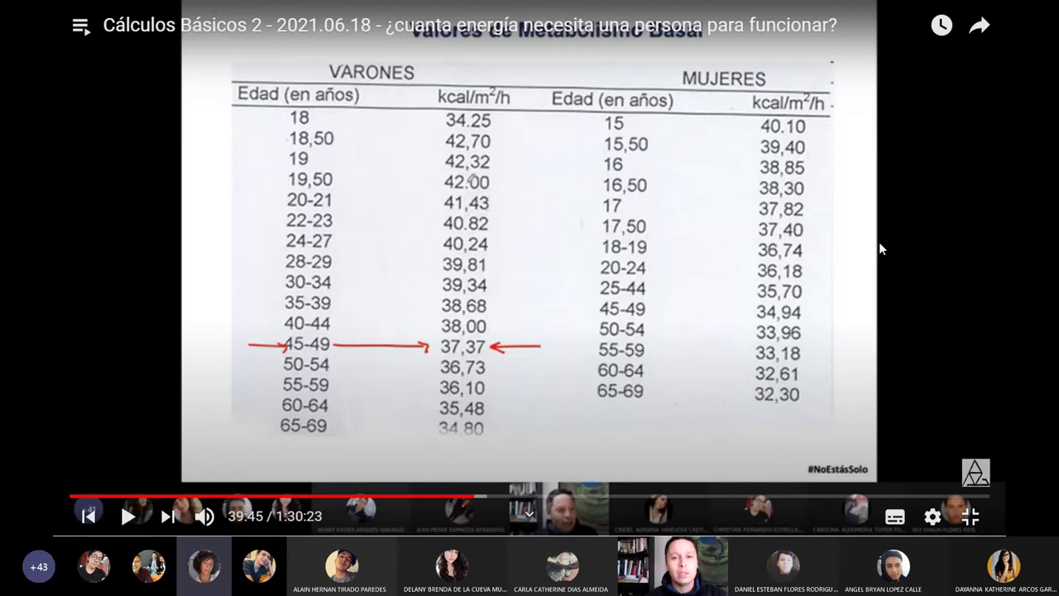
left_click(758, 279)
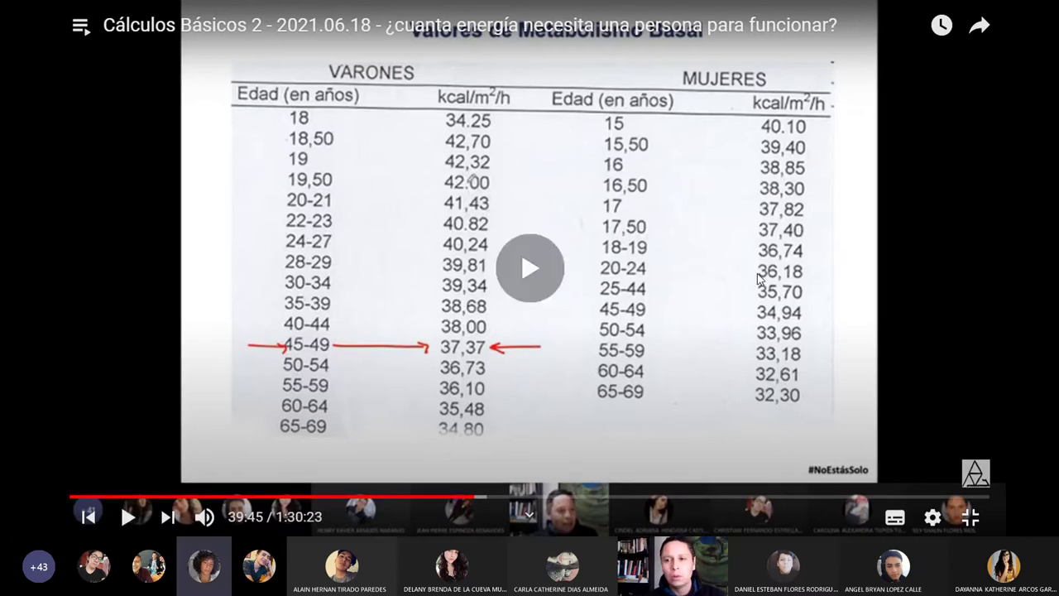
key("Escape")
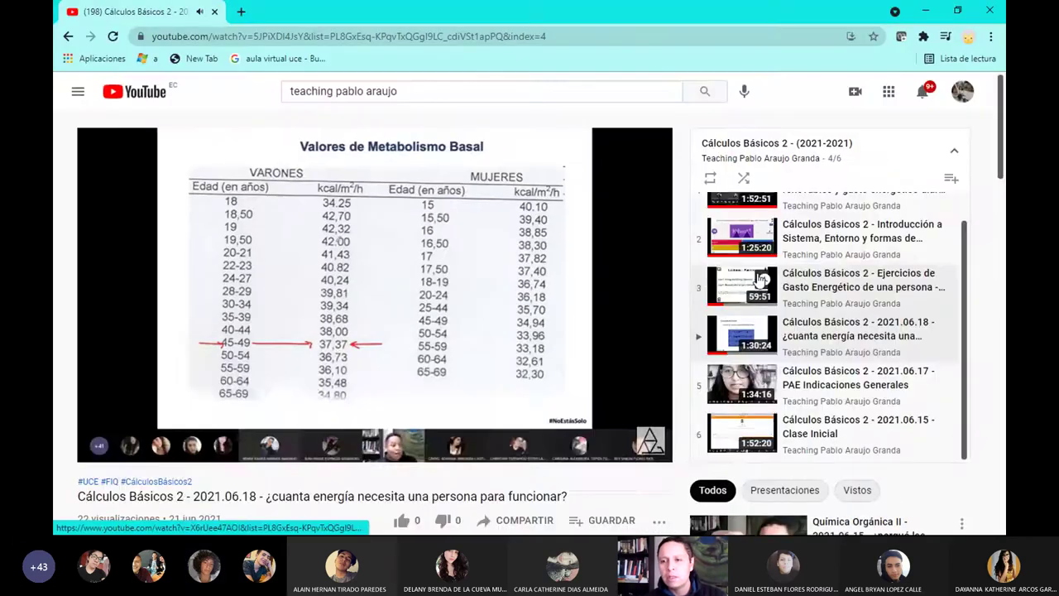
left_click(490, 246)
key("alt+Tab")
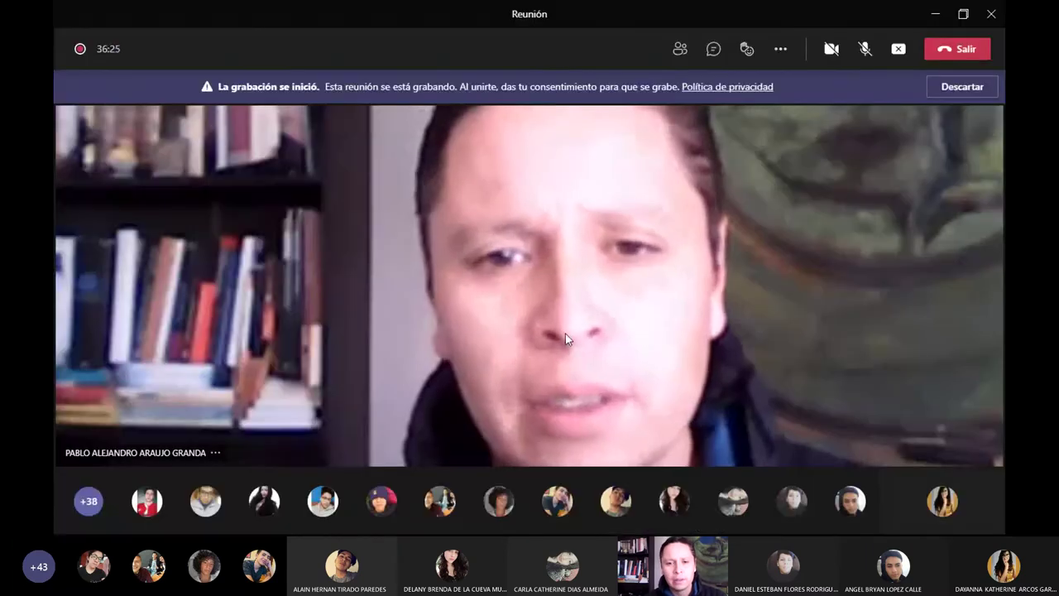
- Unmute the Teams microphone and go back to the paused YouTube lecture in Chrome
left_click(865, 50)
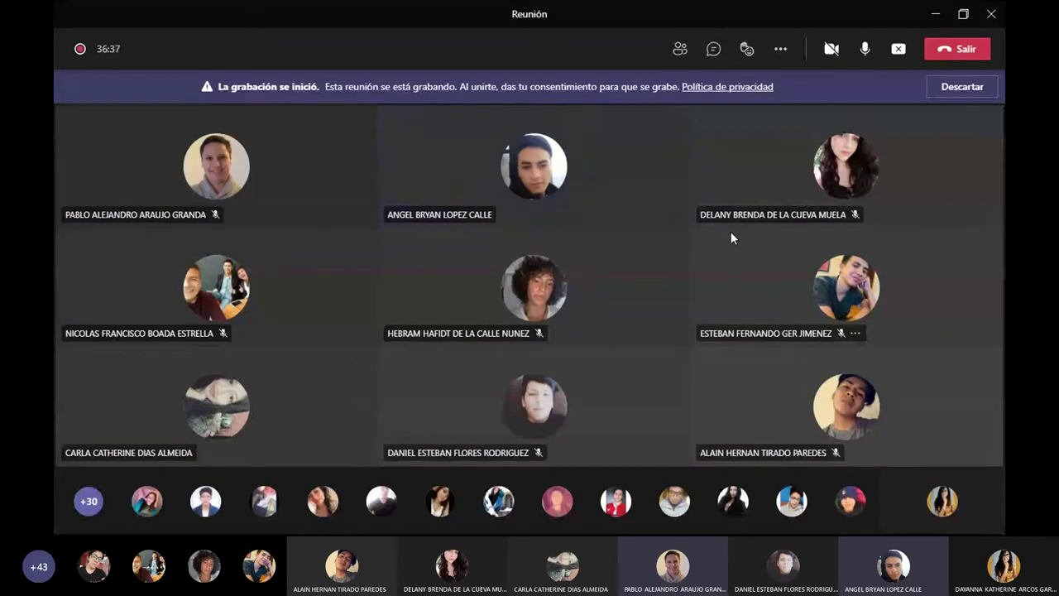
key("alt+Tab")
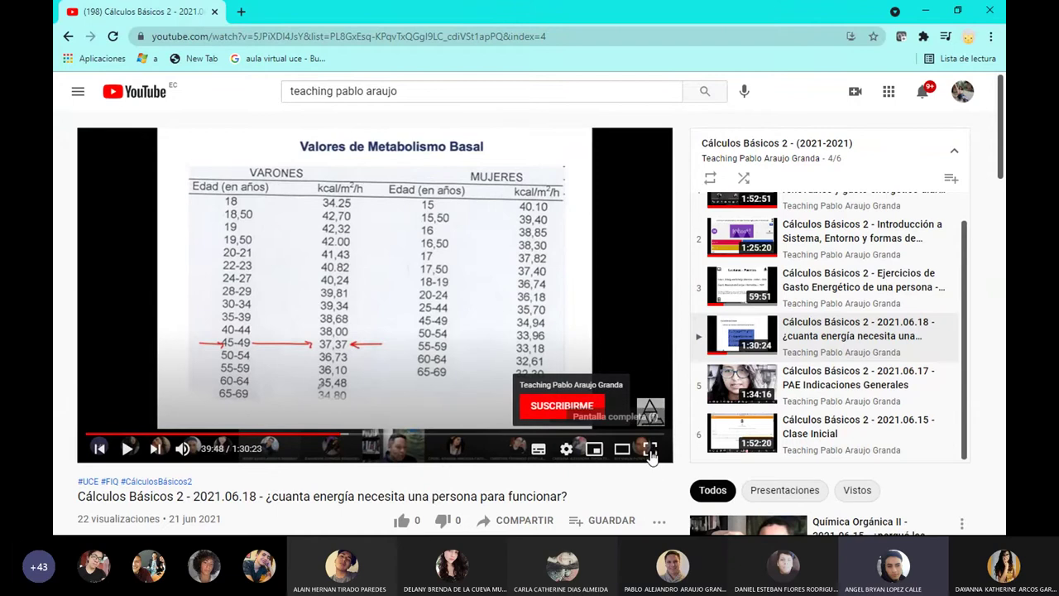
- Show the YouTube lecture fullscreen, paused at 39:48 on the basal metabolism table, then switch to PowerPoint
left_click(649, 447)
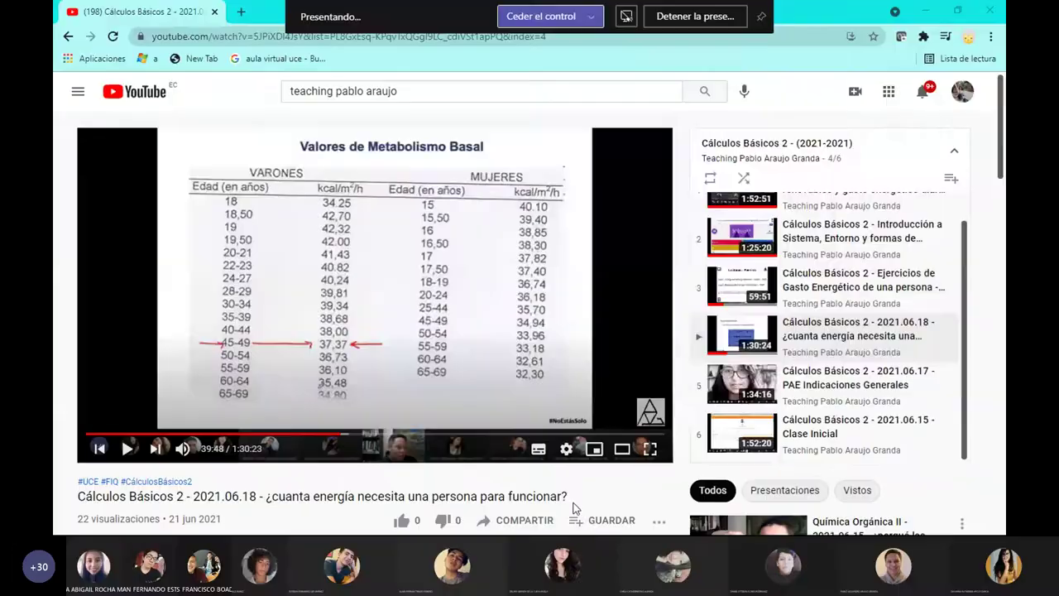
key("alt+Tab")
key("alt+Tab")
key("alt+Tab")
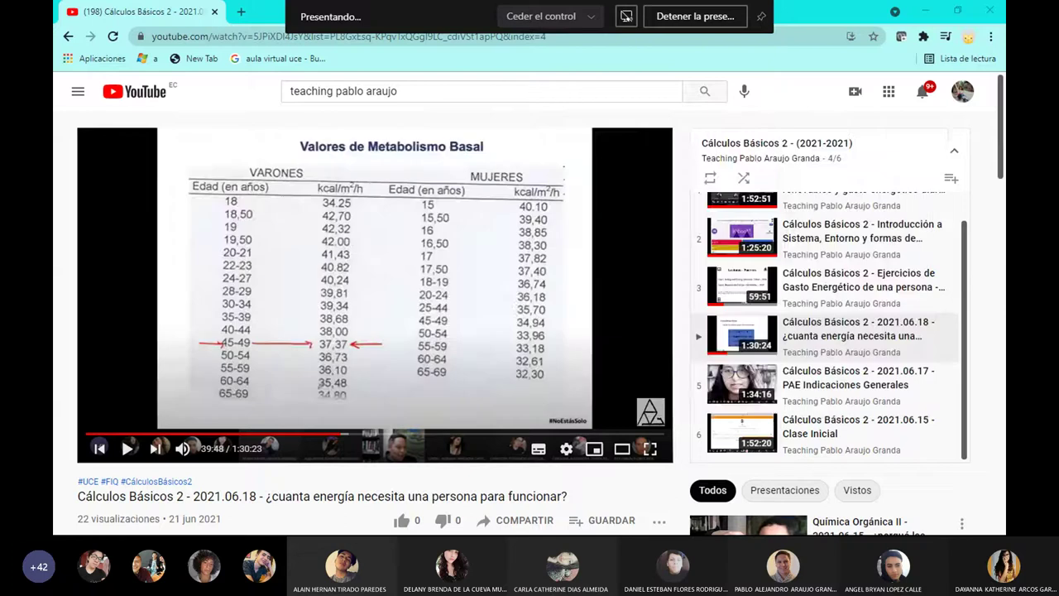
- Start the slide show from slide 31, 'Balance de Energía'
scroll(356, 480, "up", 6)
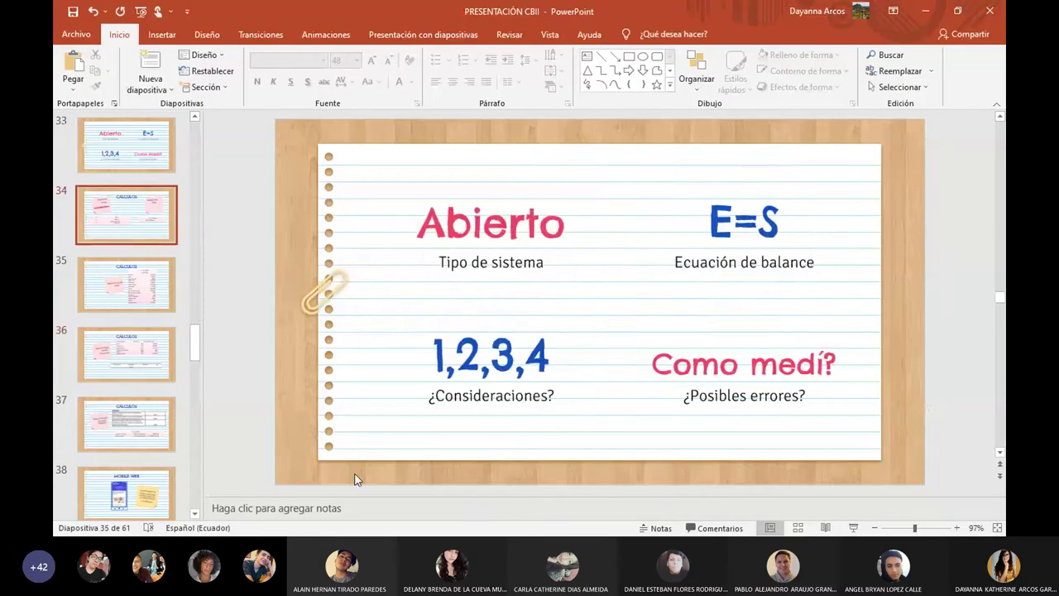
scroll(355, 480, "down", 1)
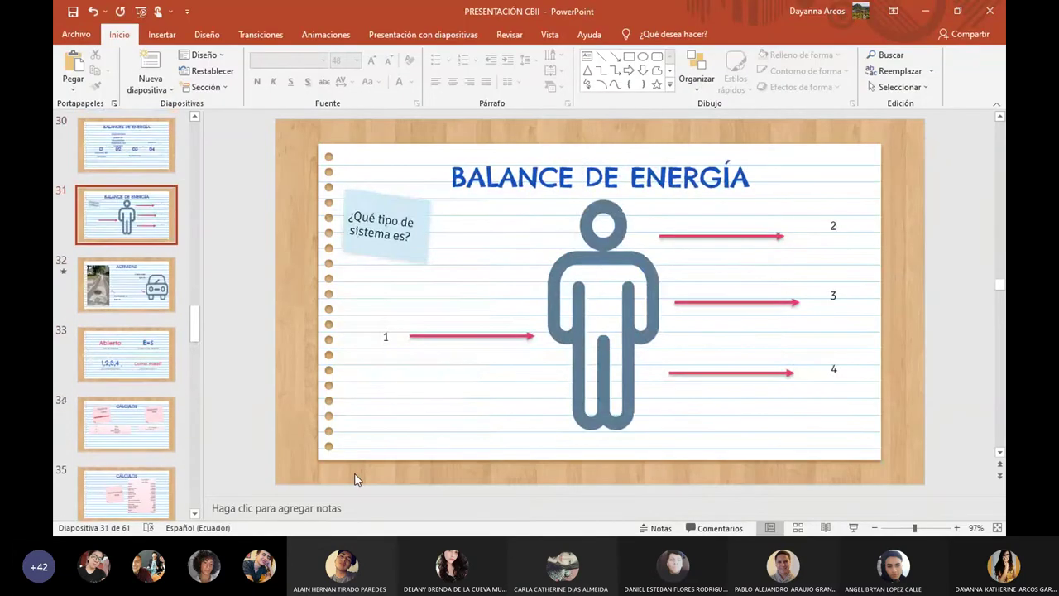
left_click(852, 527)
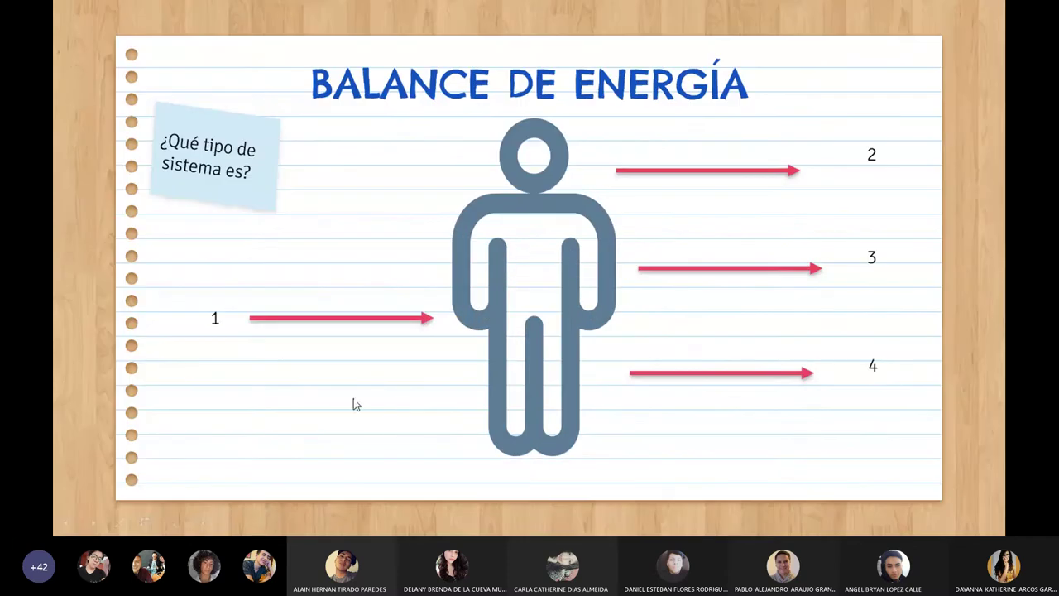
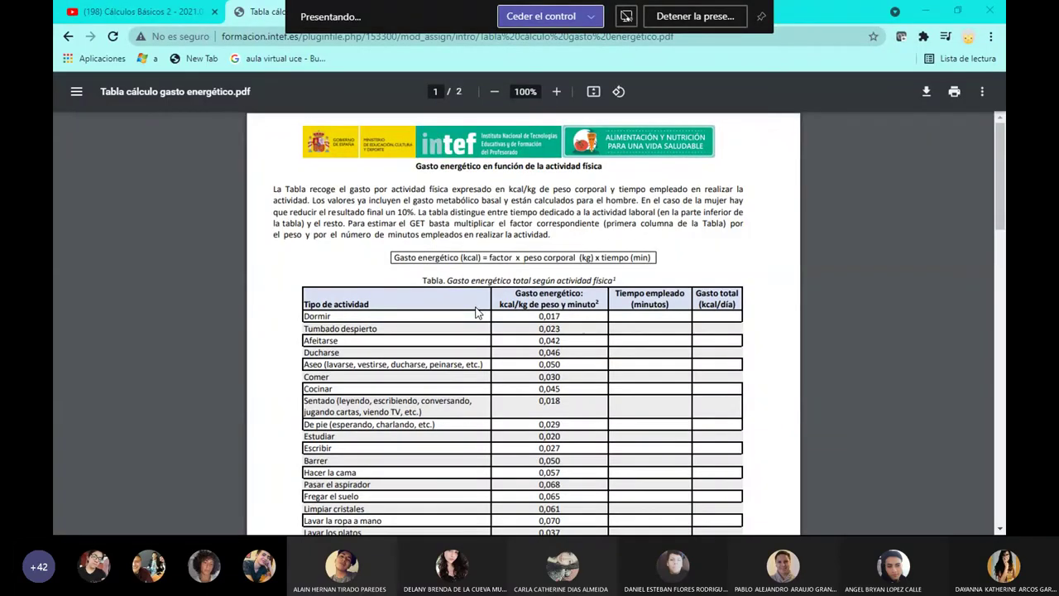
- Zoom the energy table PDF in to 150%
left_click(556, 93)
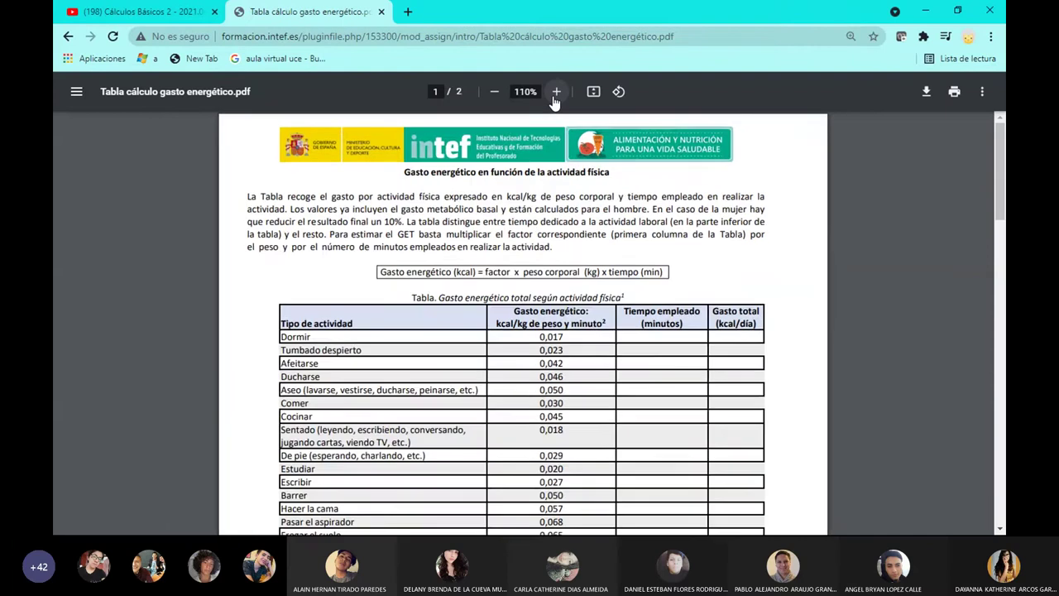
left_click(556, 92)
left_click(556, 92)
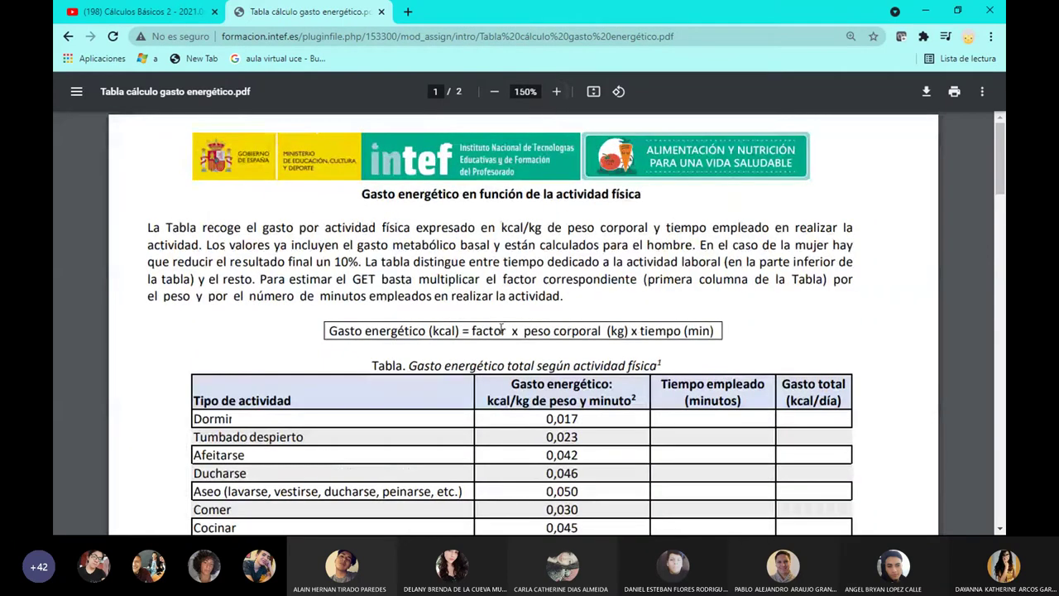
- Scroll to page 2's TRABAJO factors and highlight Ligero's 0,031 value
scroll(498, 335, "down", 2)
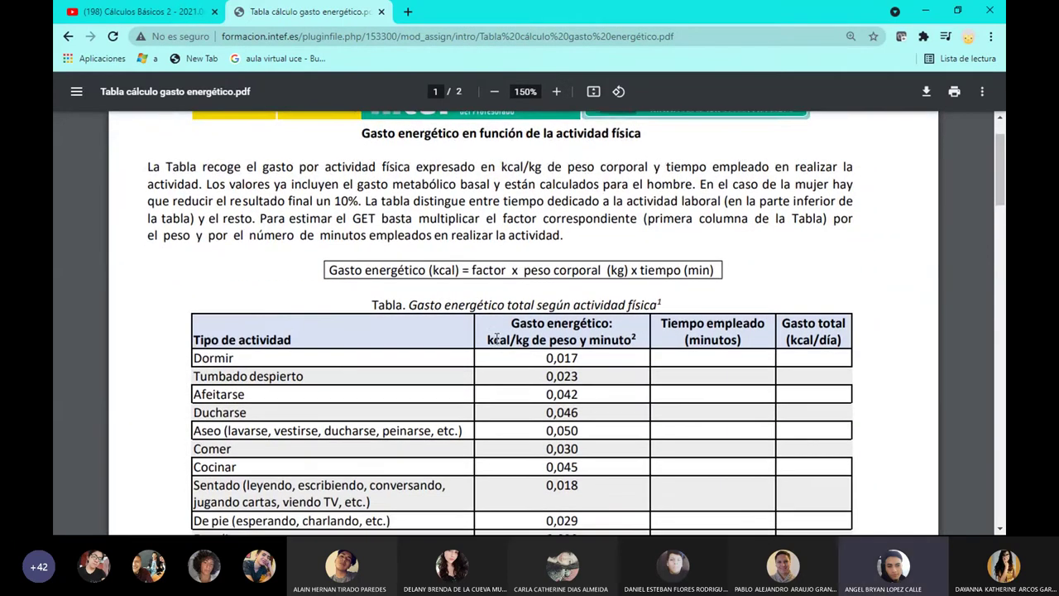
scroll(496, 337, "down", 2)
scroll(497, 338, "down", 1)
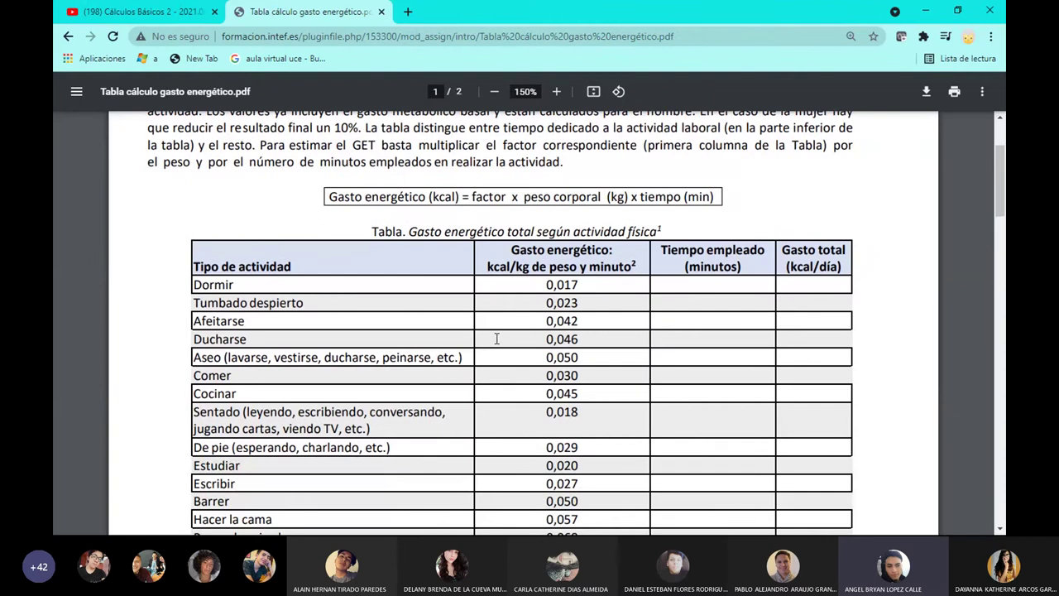
scroll(496, 338, "up", 5)
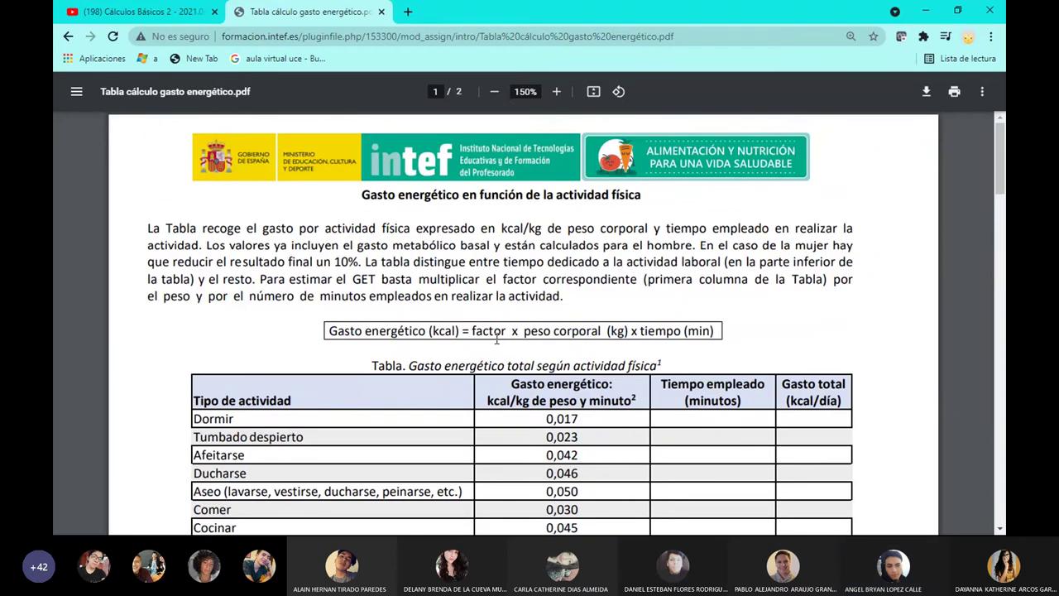
scroll(496, 338, "down", 3)
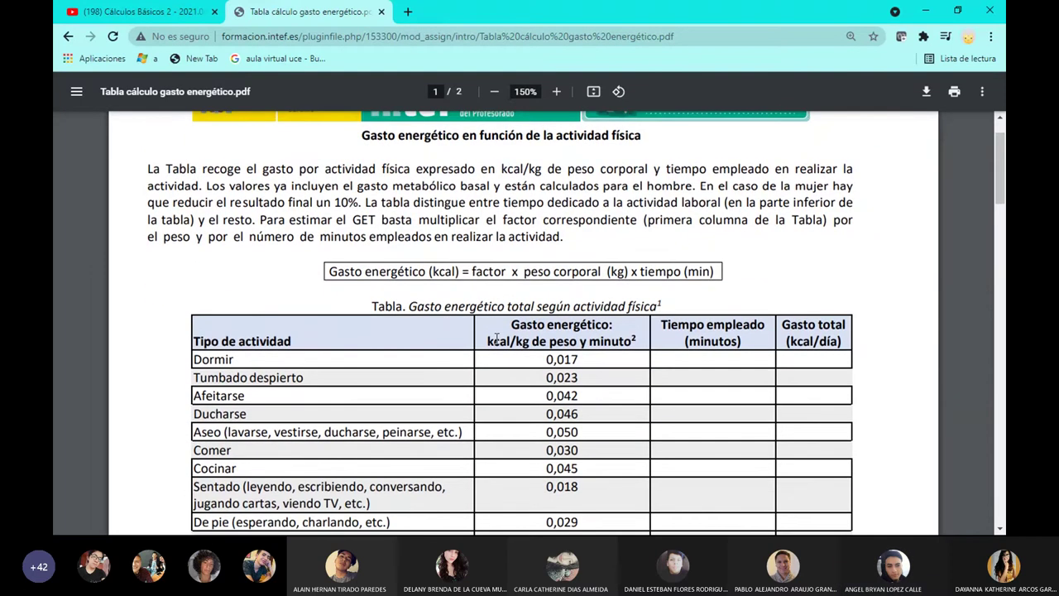
scroll(496, 337, "down", 2)
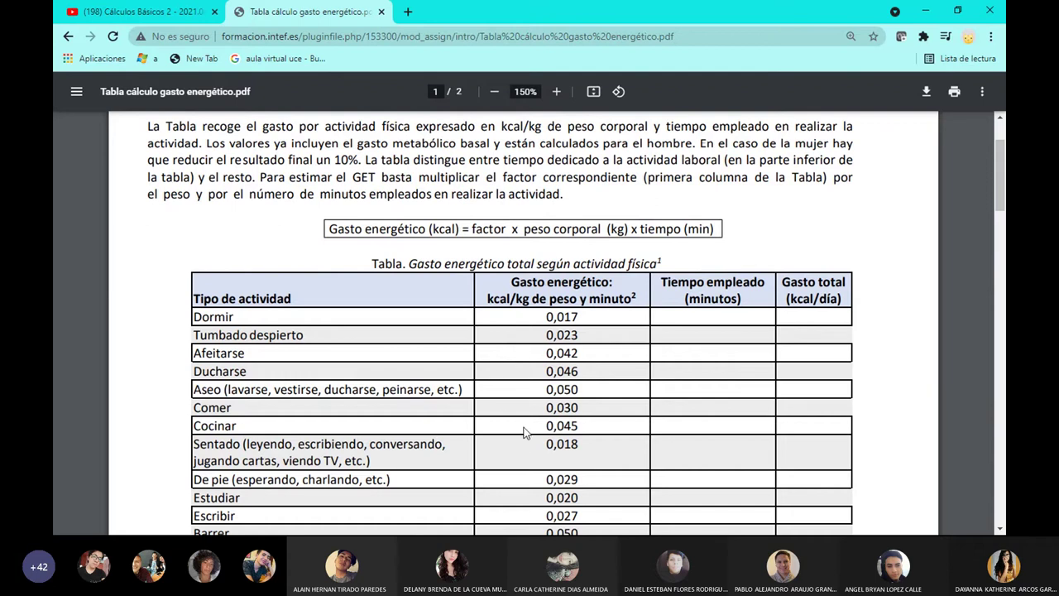
scroll(524, 432, "down", 3)
scroll(524, 432, "down", 1)
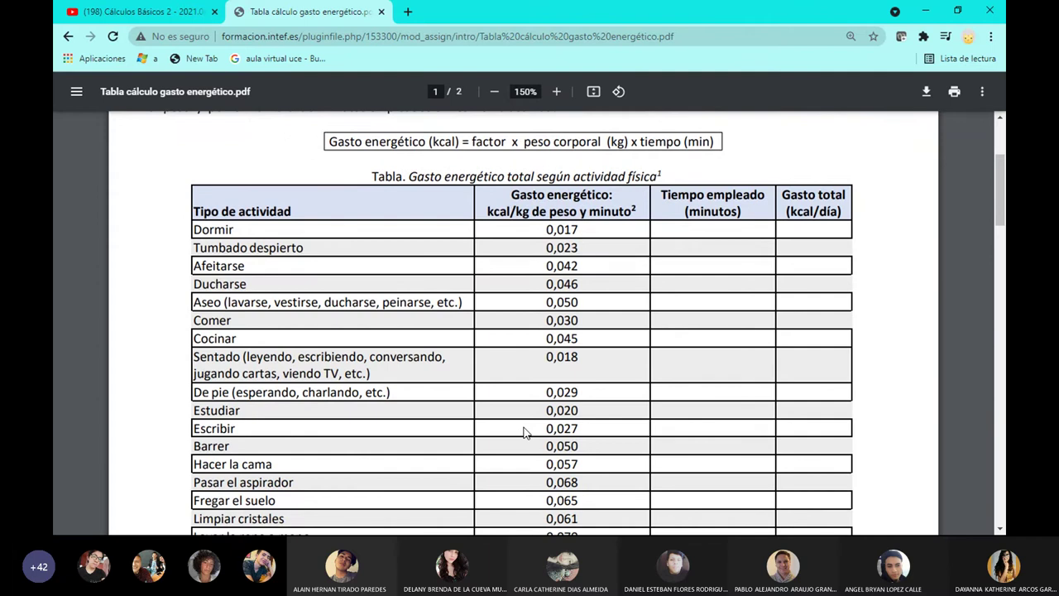
scroll(524, 432, "down", 3)
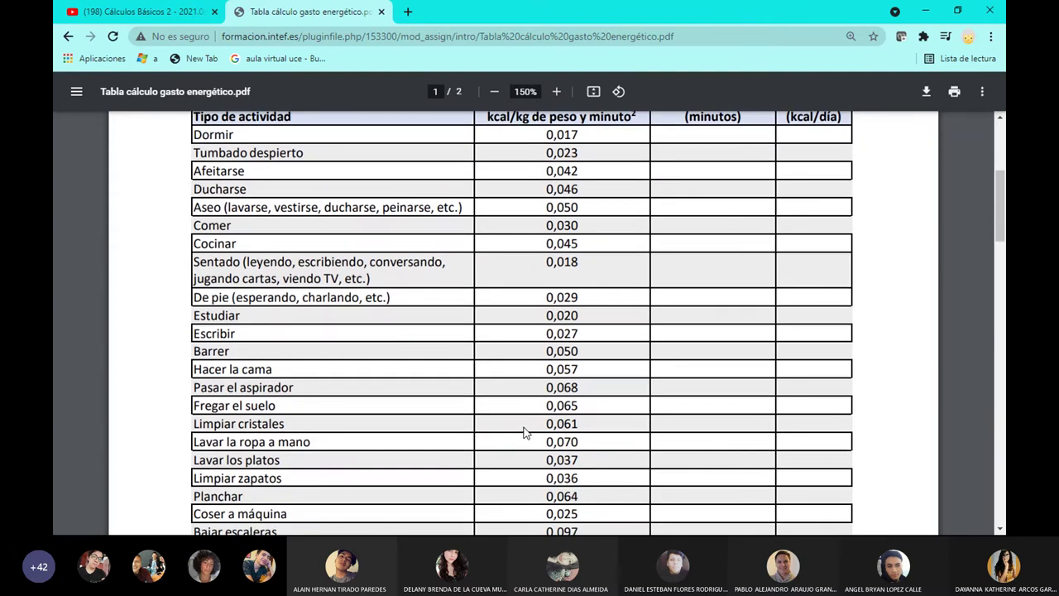
scroll(524, 432, "down", 8)
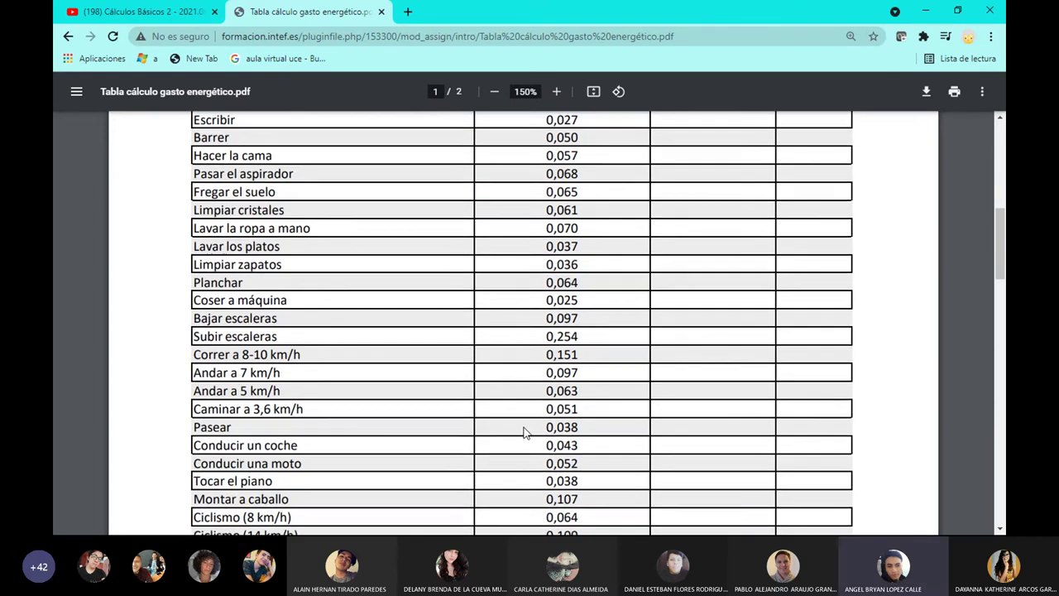
scroll(524, 432, "down", 10)
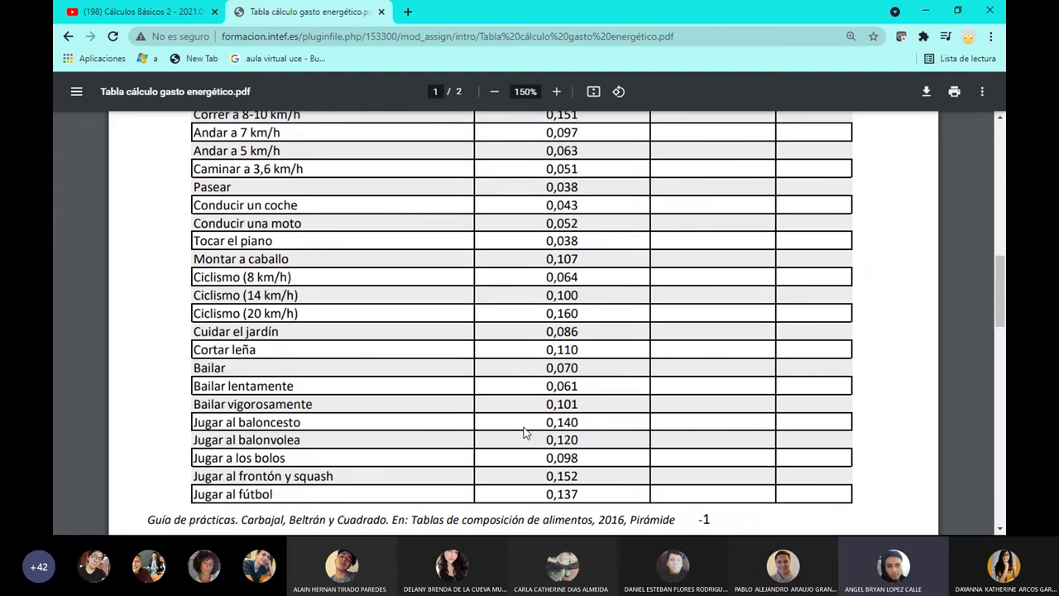
scroll(524, 432, "up", 3)
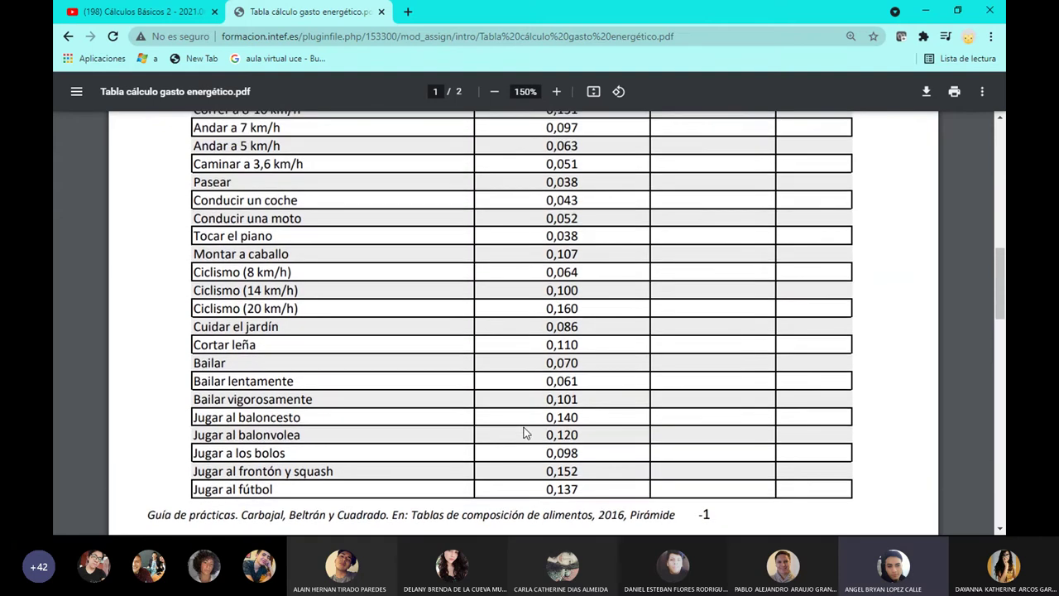
scroll(524, 432, "down", 15)
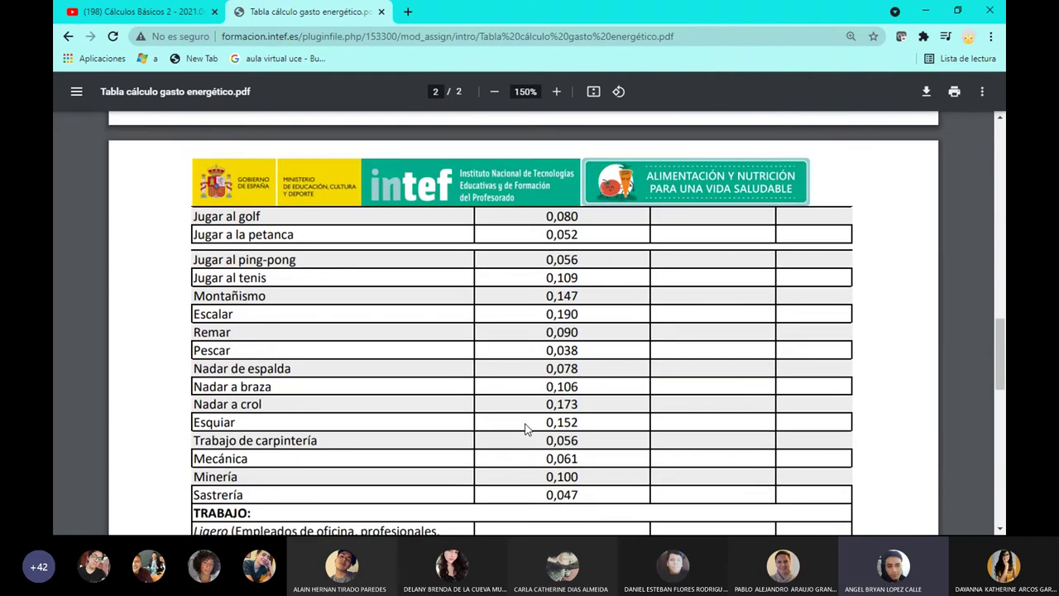
scroll(523, 429, "down", 2)
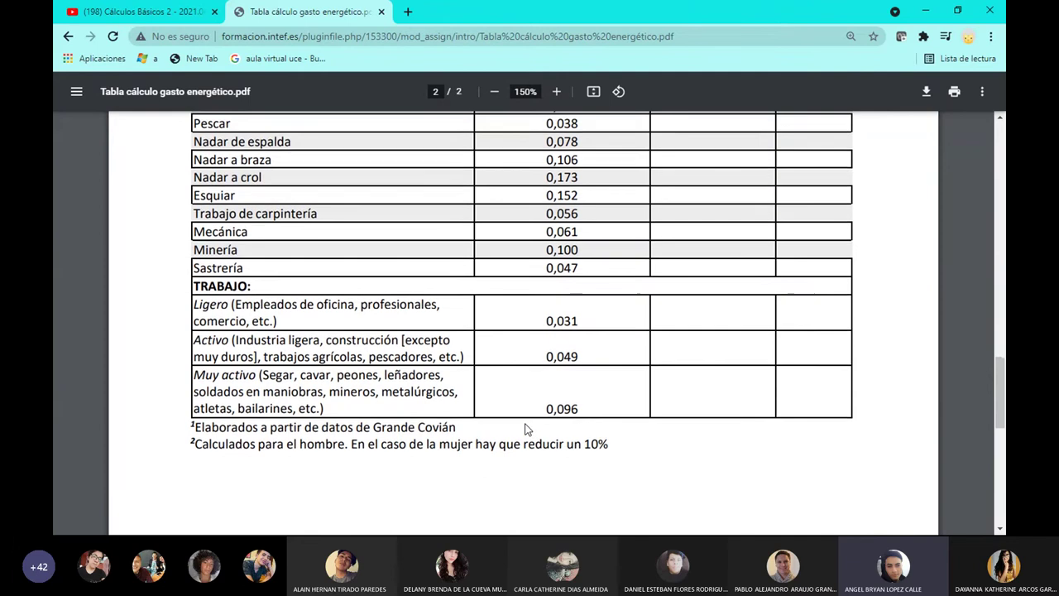
scroll(524, 429, "up", 1)
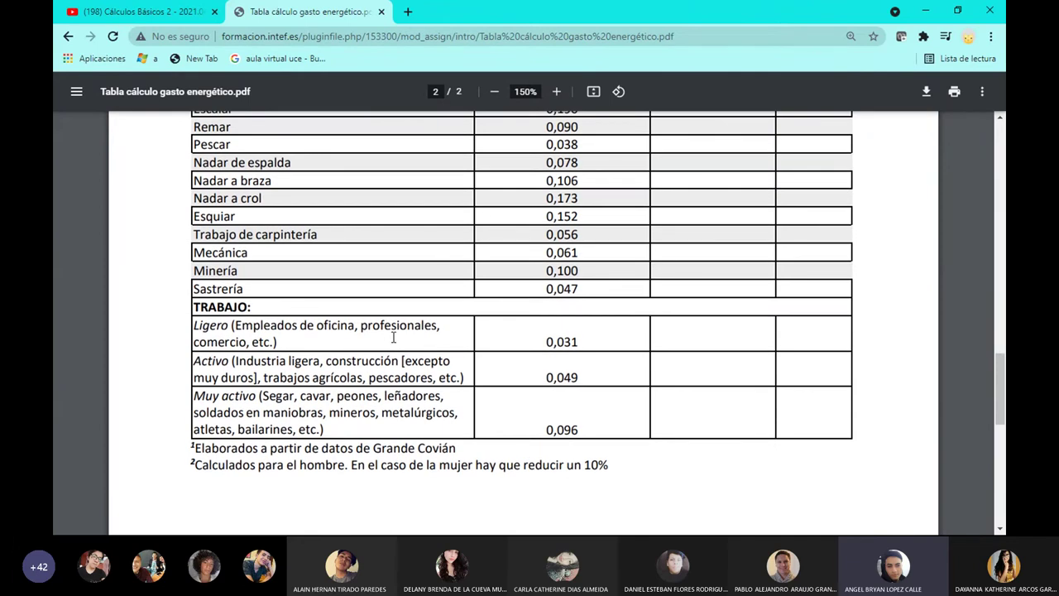
left_click_drag(544, 341, 592, 341)
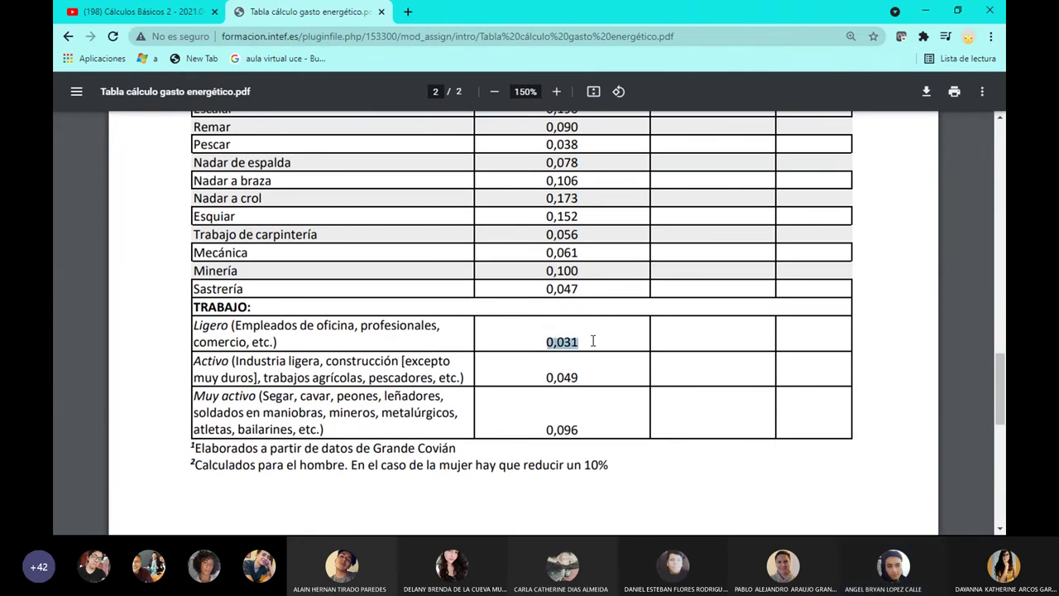
left_click(593, 341)
- Scroll back to page 1 so the Lavar los platos and Limpiar zapatos rows sit at the top
scroll(593, 341, "up", 1)
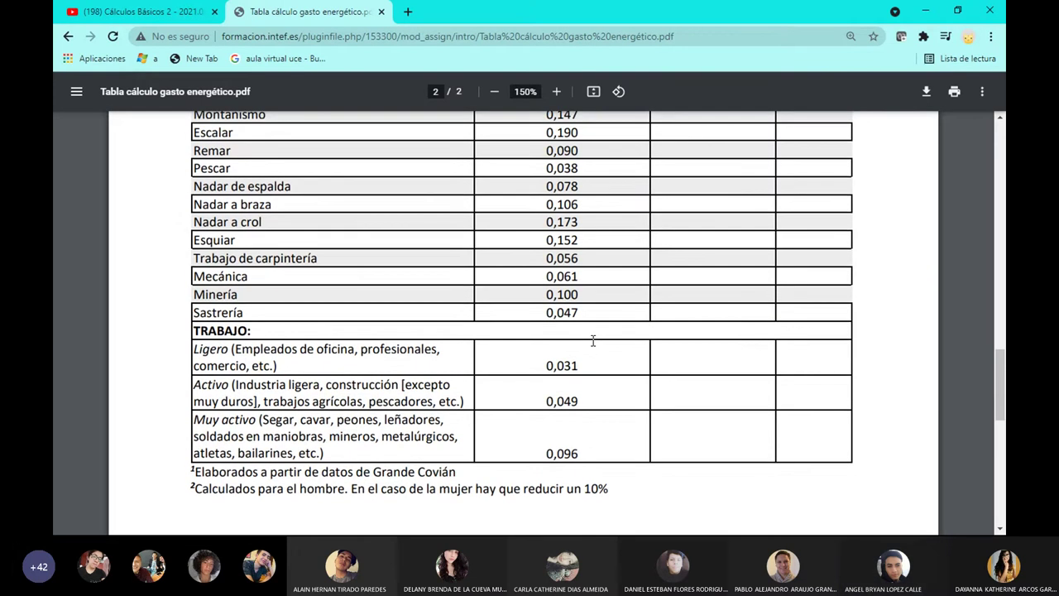
scroll(593, 341, "up", 12)
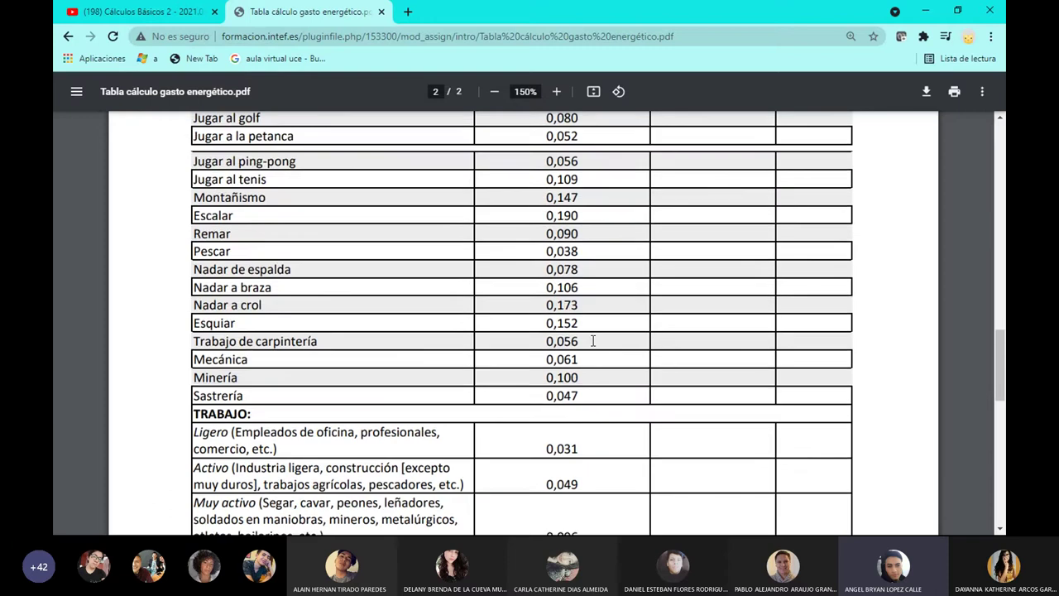
scroll(593, 341, "up", 5)
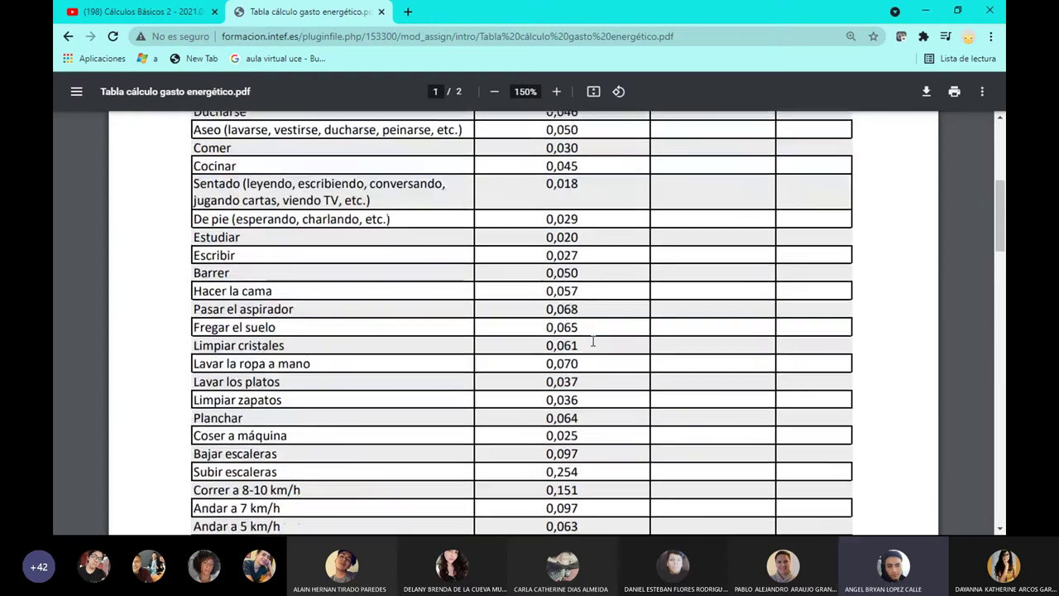
scroll(593, 341, "down", 1)
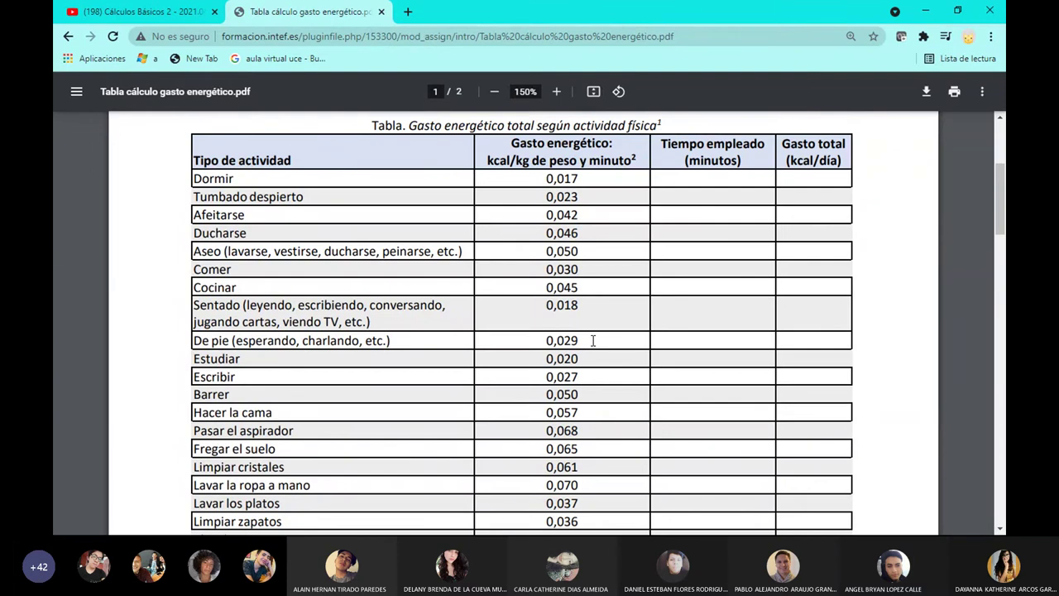
scroll(506, 380, "down", 1)
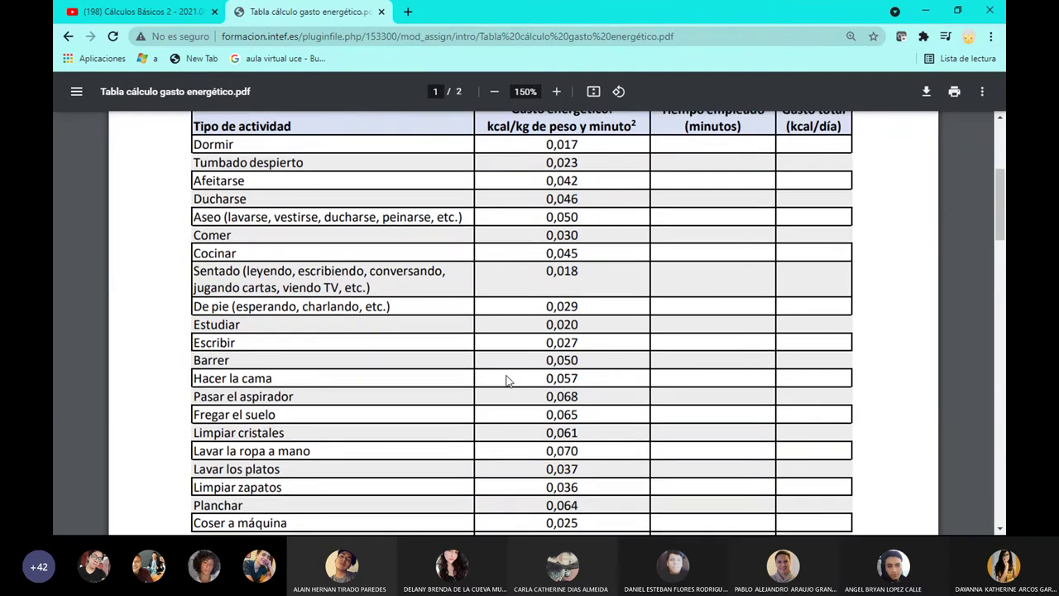
scroll(507, 379, "down", 2)
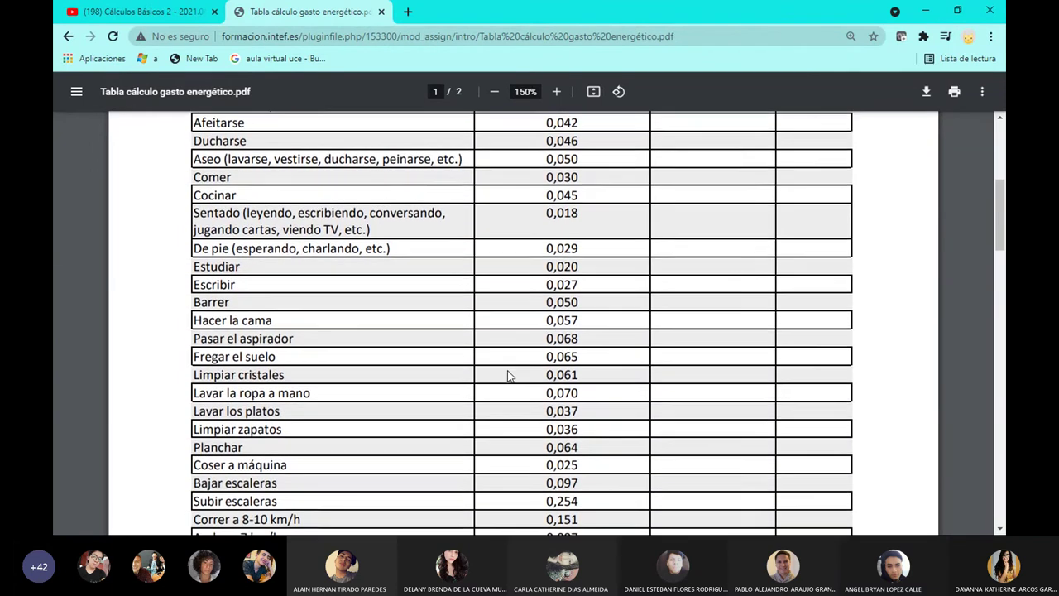
scroll(510, 376, "down", 2)
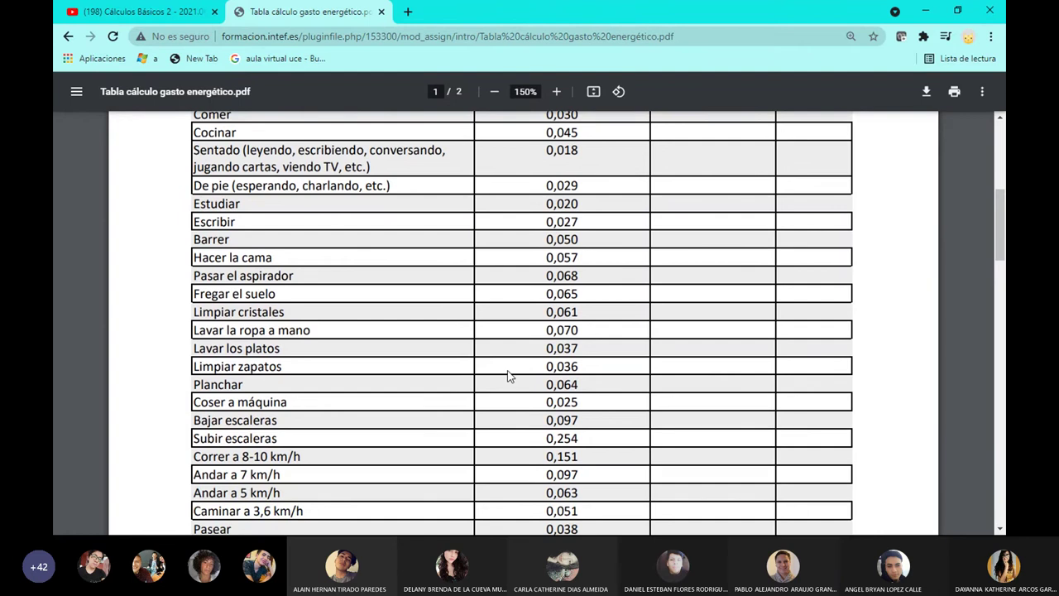
scroll(509, 374, "down", 3)
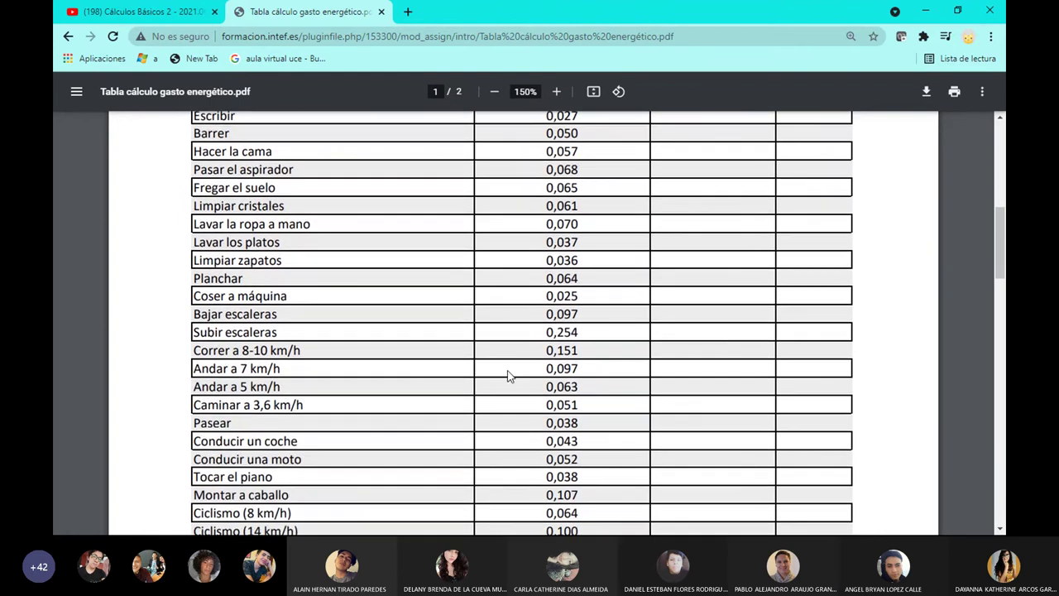
scroll(510, 377, "down", 2)
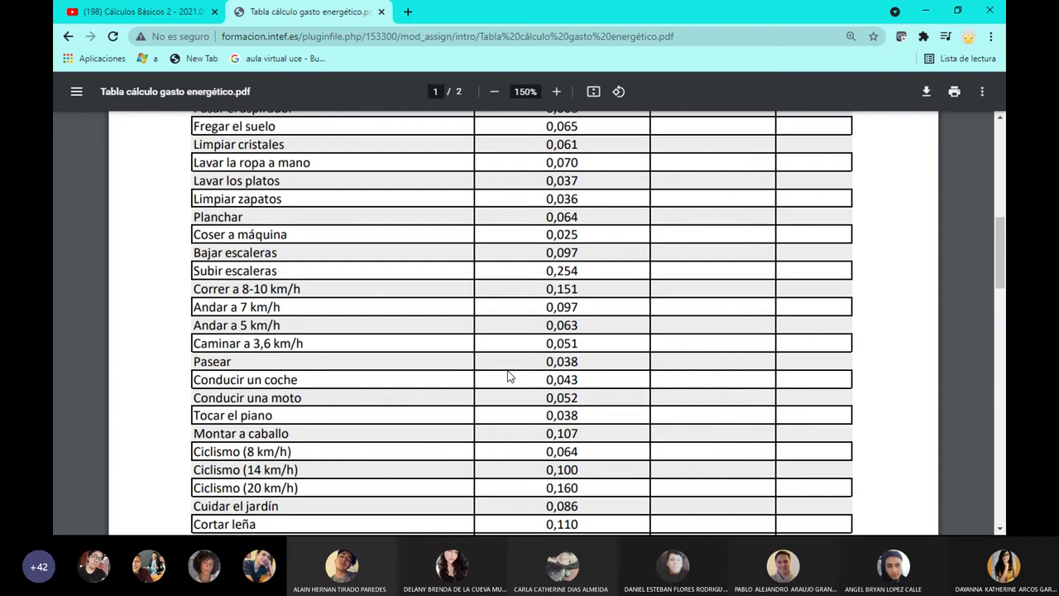
scroll(508, 376, "down", 2)
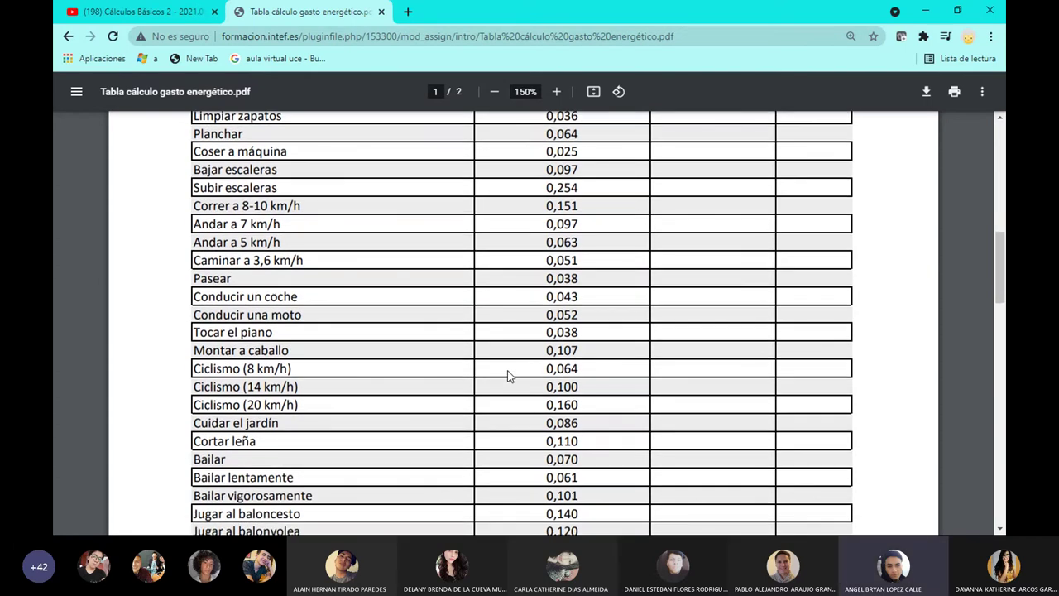
scroll(509, 376, "down", 2)
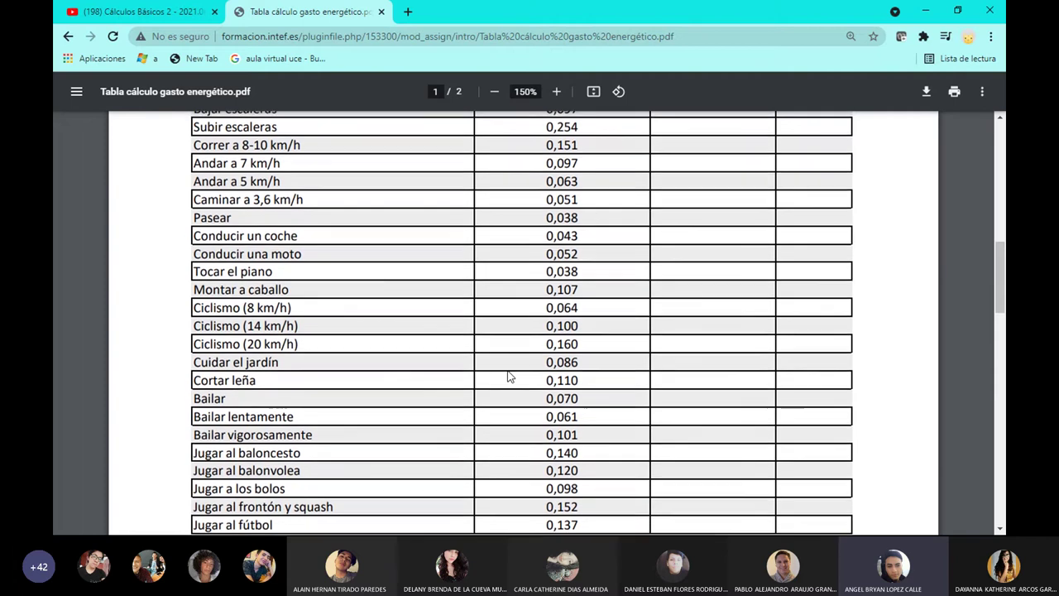
scroll(509, 376, "up", 1)
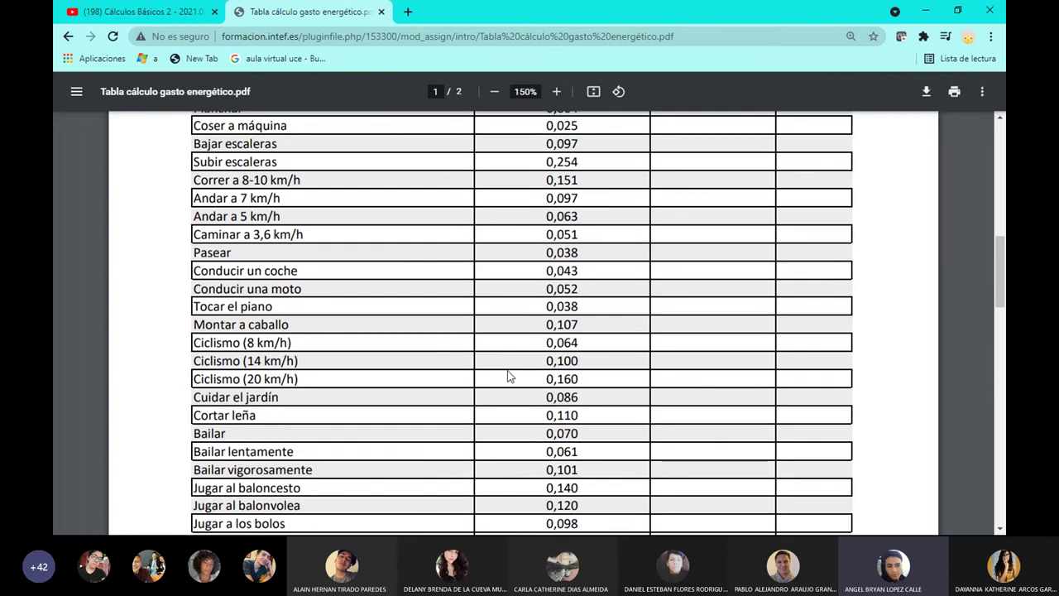
scroll(509, 376, "down", 2)
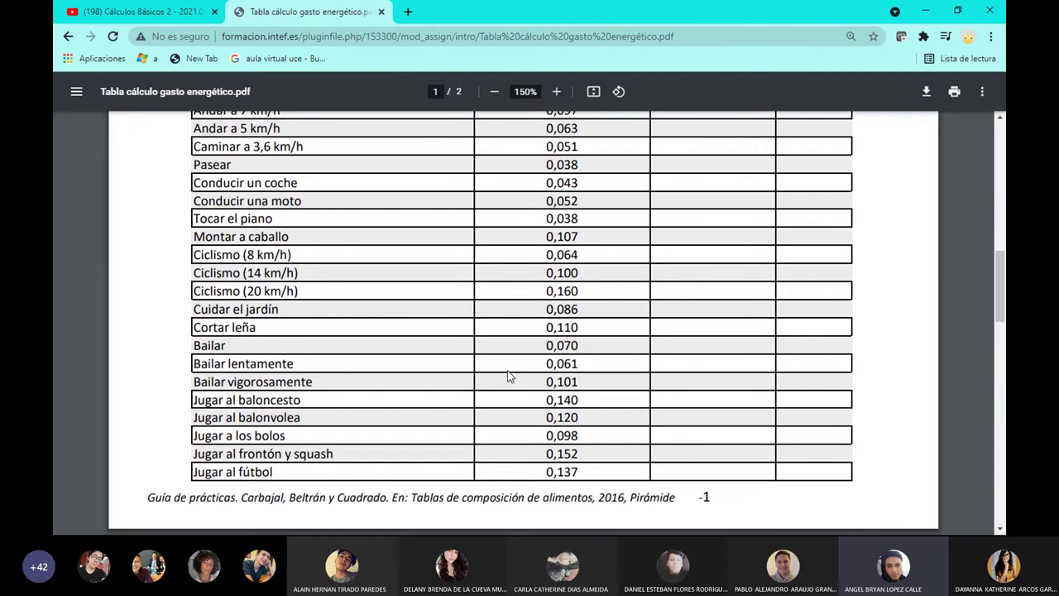
scroll(509, 376, "up", 2)
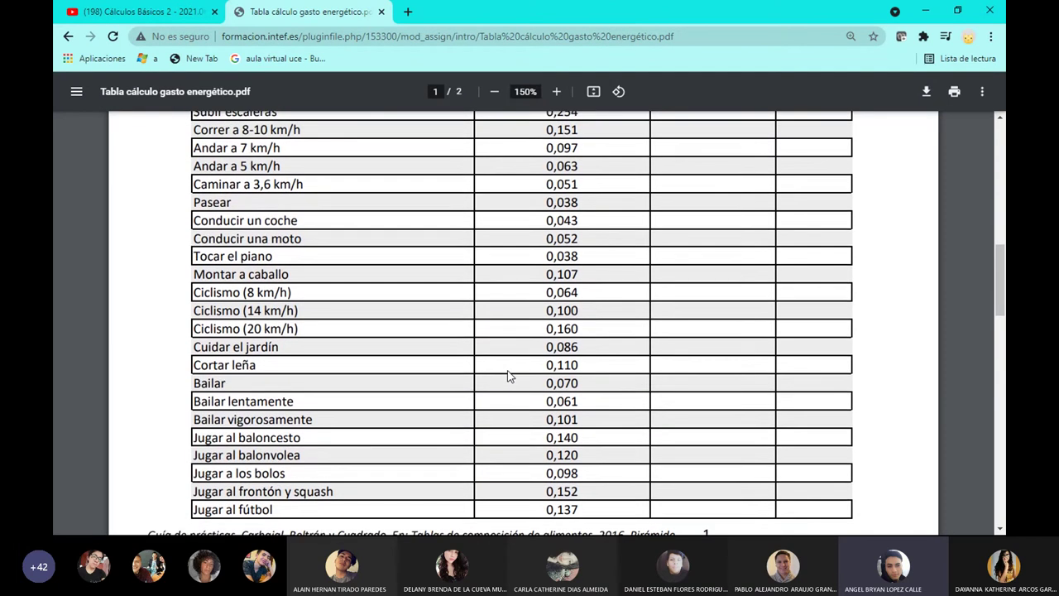
scroll(509, 376, "down", 2)
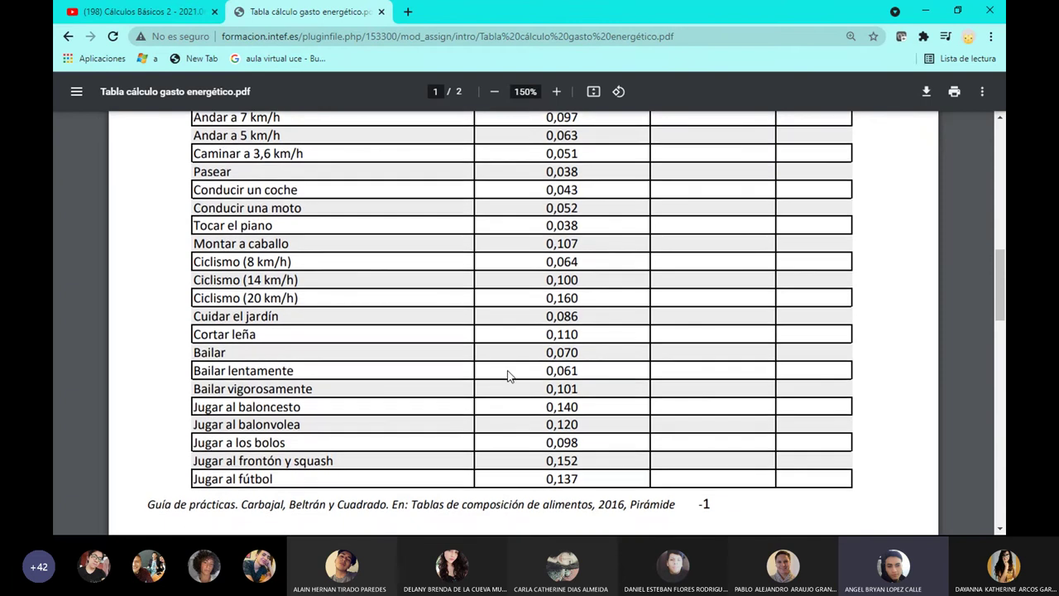
scroll(509, 377, "up", 3)
scroll(508, 376, "up", 3)
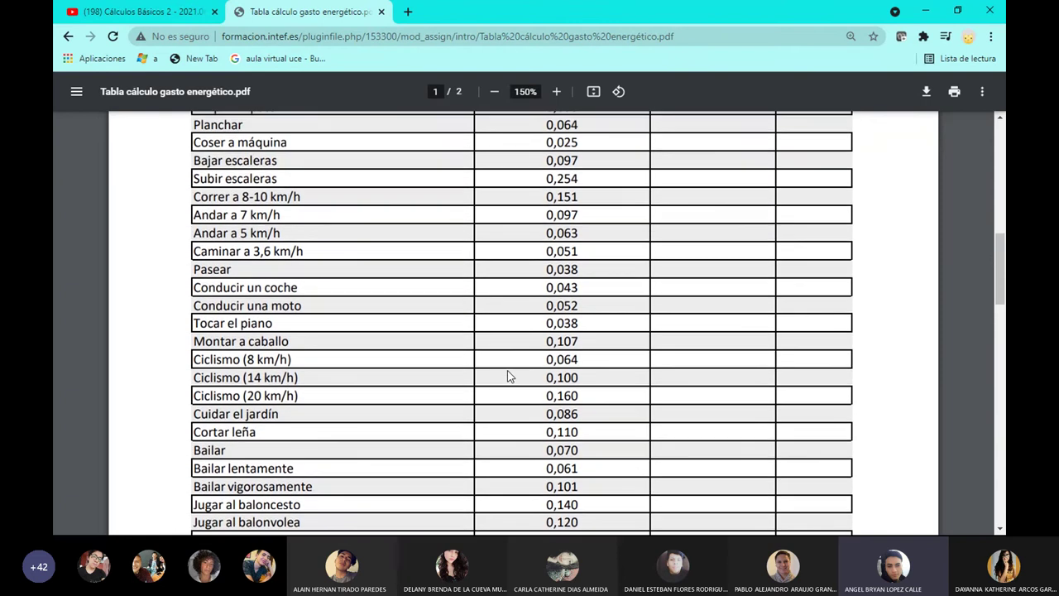
scroll(509, 377, "up", 2)
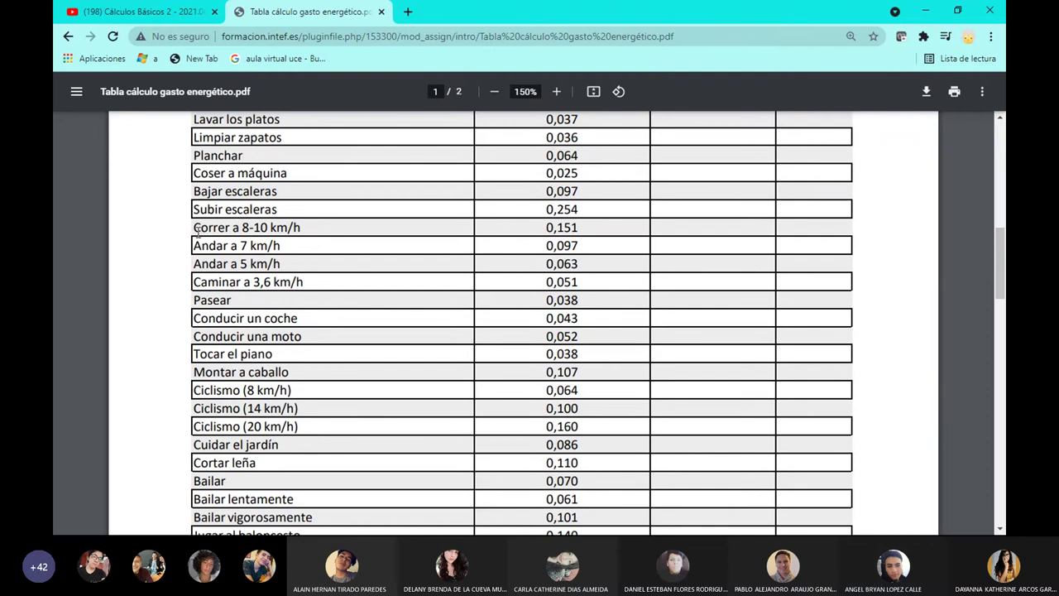
- Highlight the Correr to Caminar rows, then the 0,063 factor for Andar a 5 km/h
left_click_drag(198, 233, 271, 285)
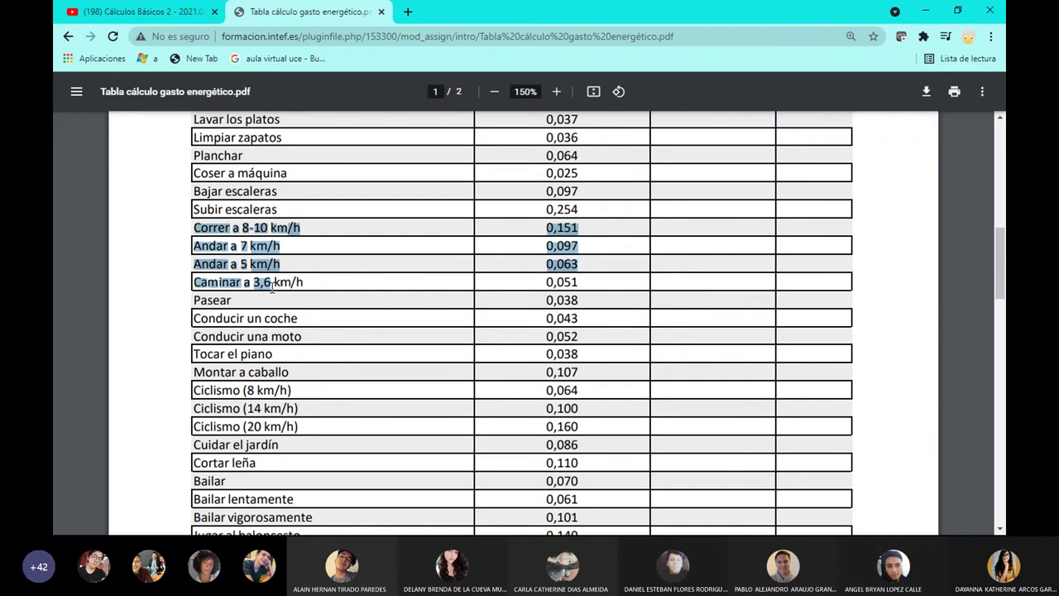
left_click(302, 265)
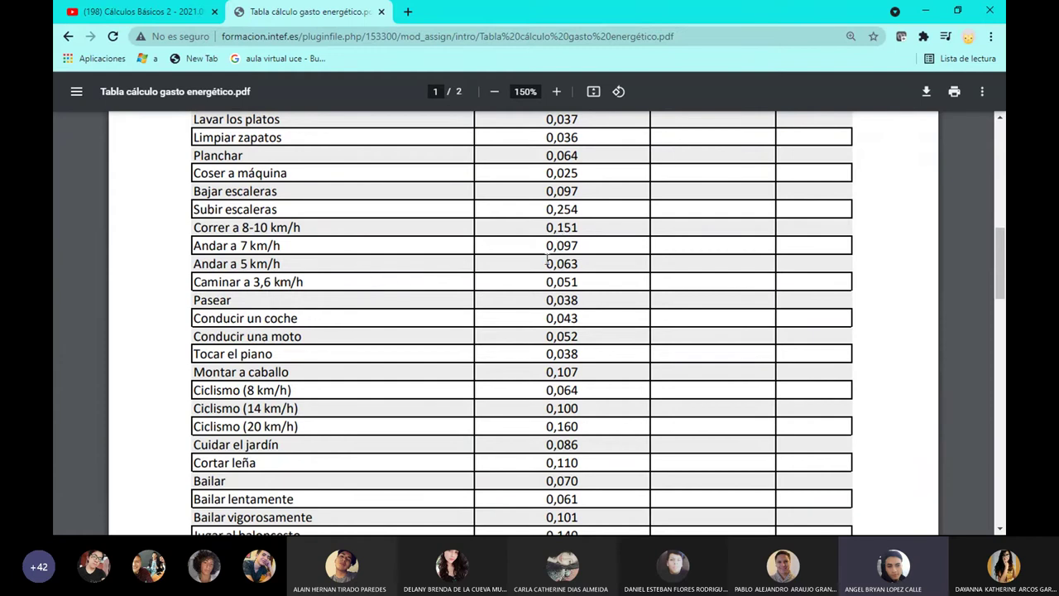
left_click_drag(547, 260, 589, 263)
left_click(587, 311)
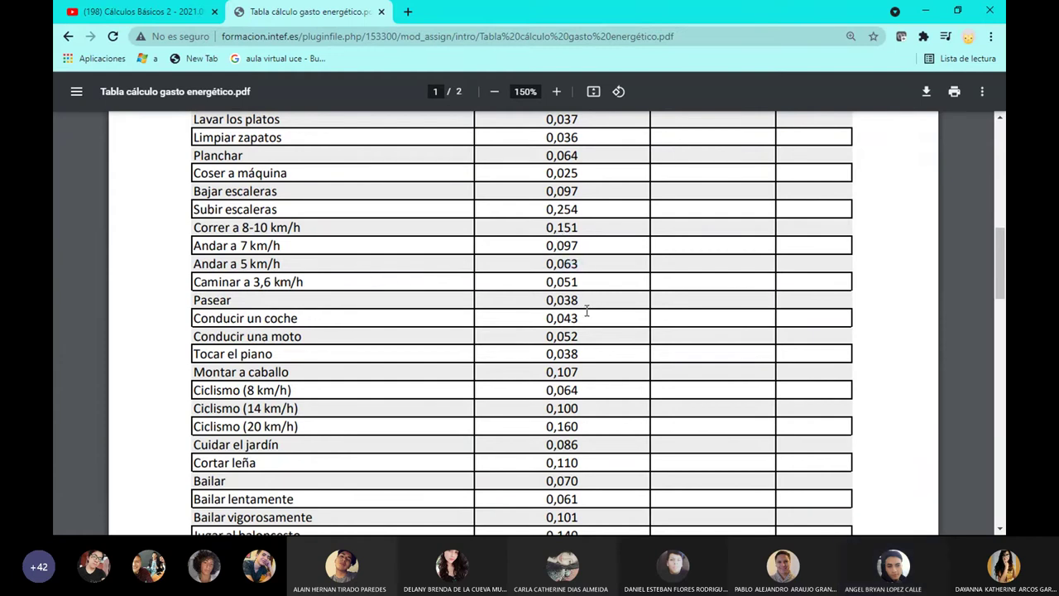
- Scroll through the activity table and switch back to the Teams meeting
scroll(587, 312, "up", 3)
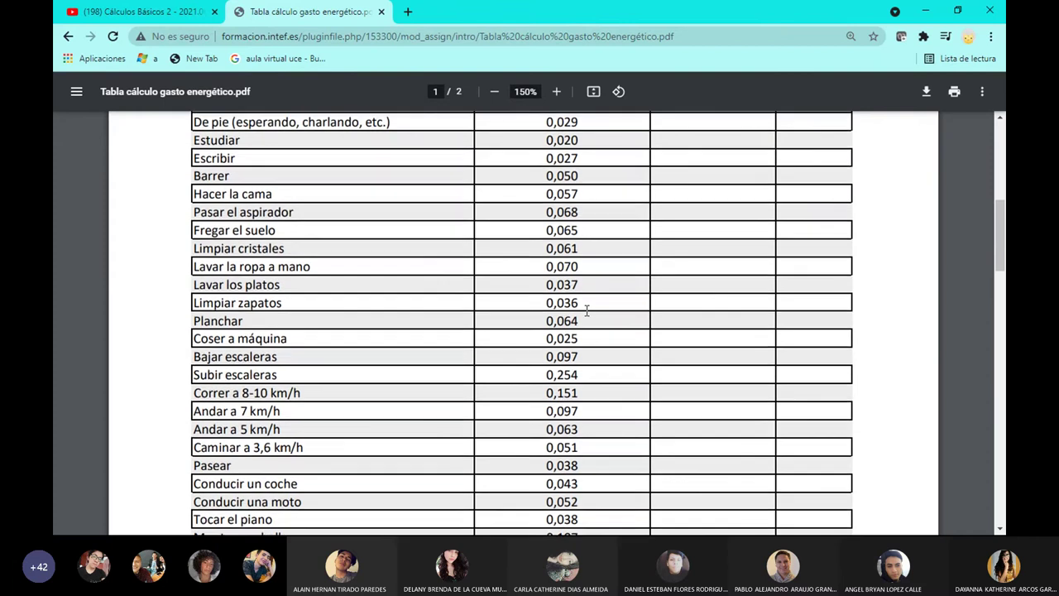
scroll(586, 311, "up", 2)
scroll(586, 311, "down", 1)
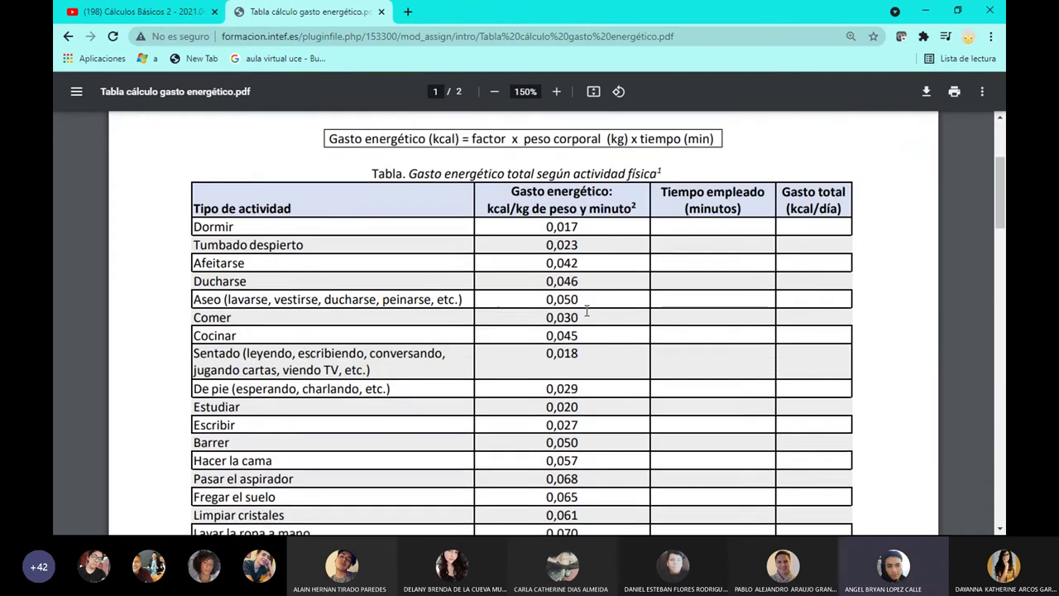
scroll(587, 311, "down", 3)
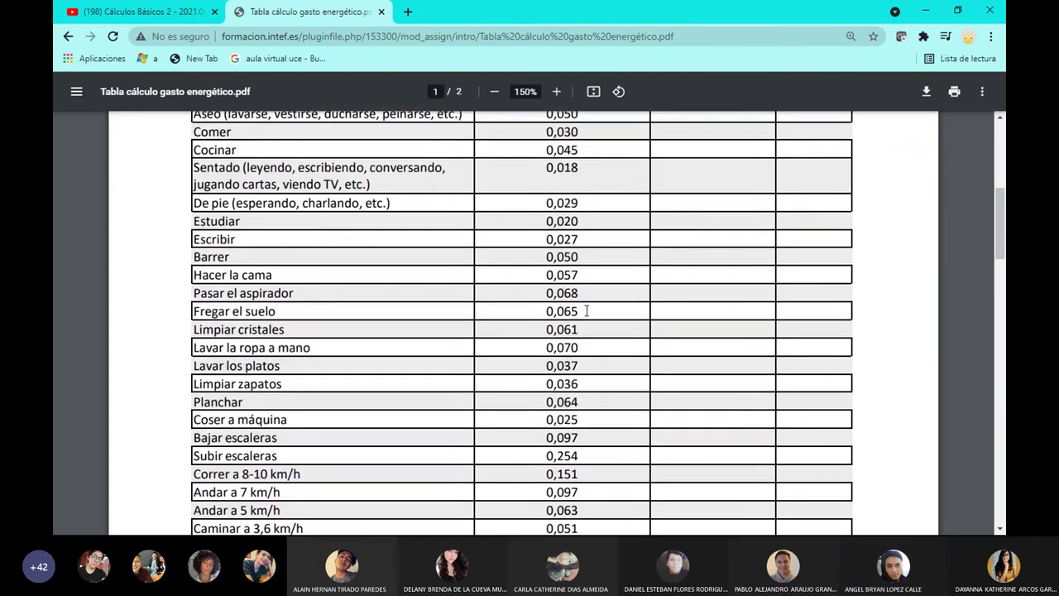
scroll(587, 310, "down", 2)
scroll(586, 309, "down", 2)
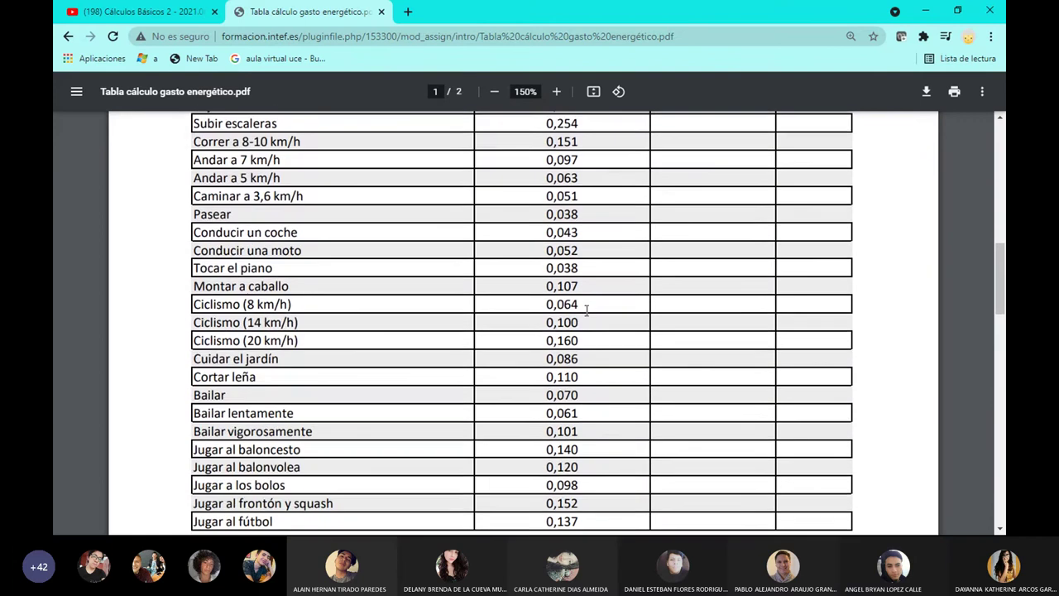
scroll(587, 311, "up", 1)
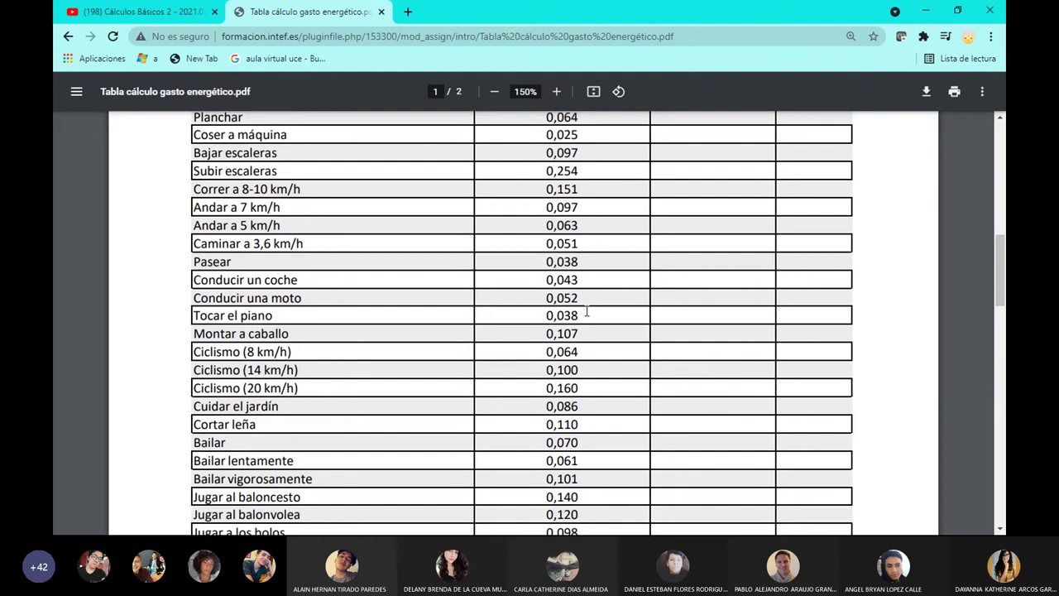
key("alt+Tab")
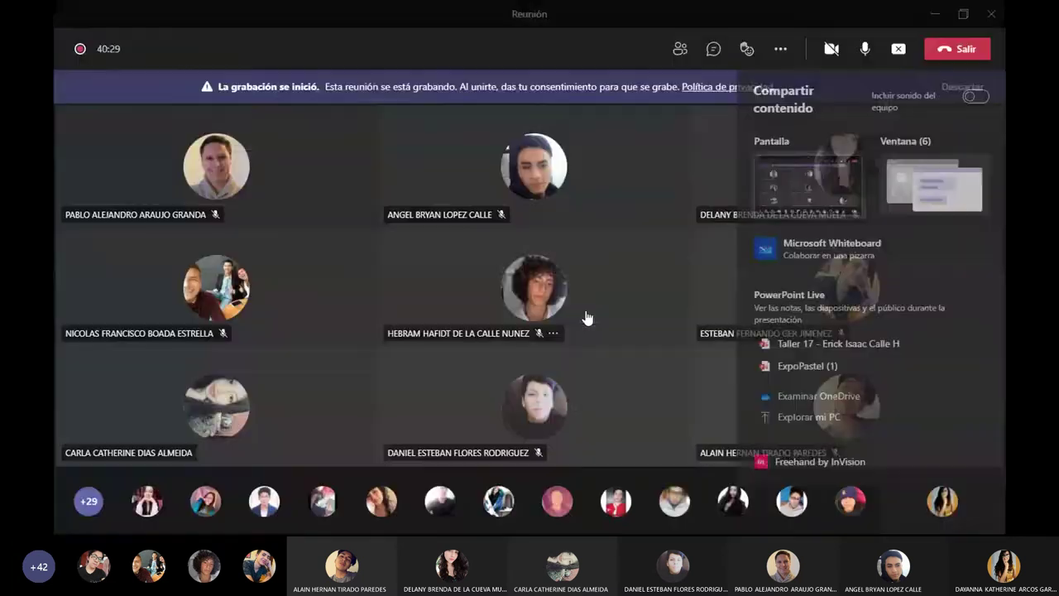
- Close the Share tray, then open and hide the meeting chat
left_click(587, 311)
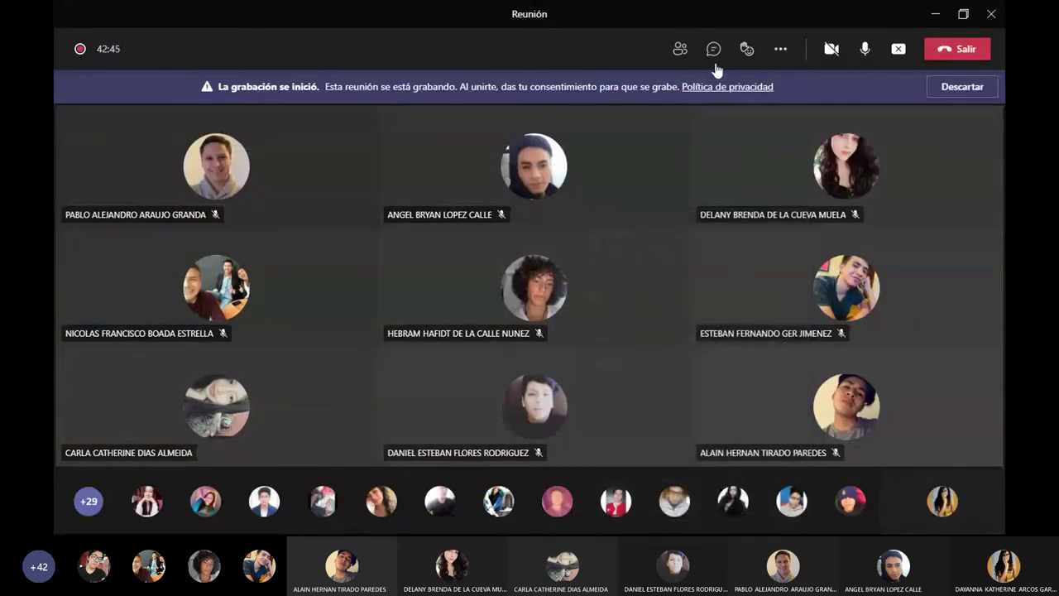
left_click(713, 49)
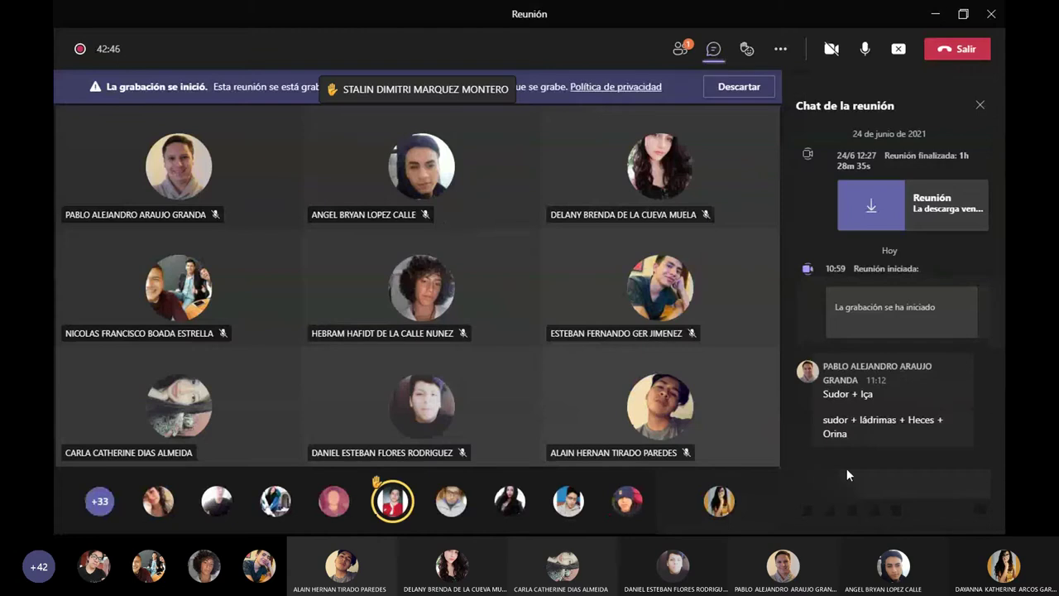
left_click(713, 49)
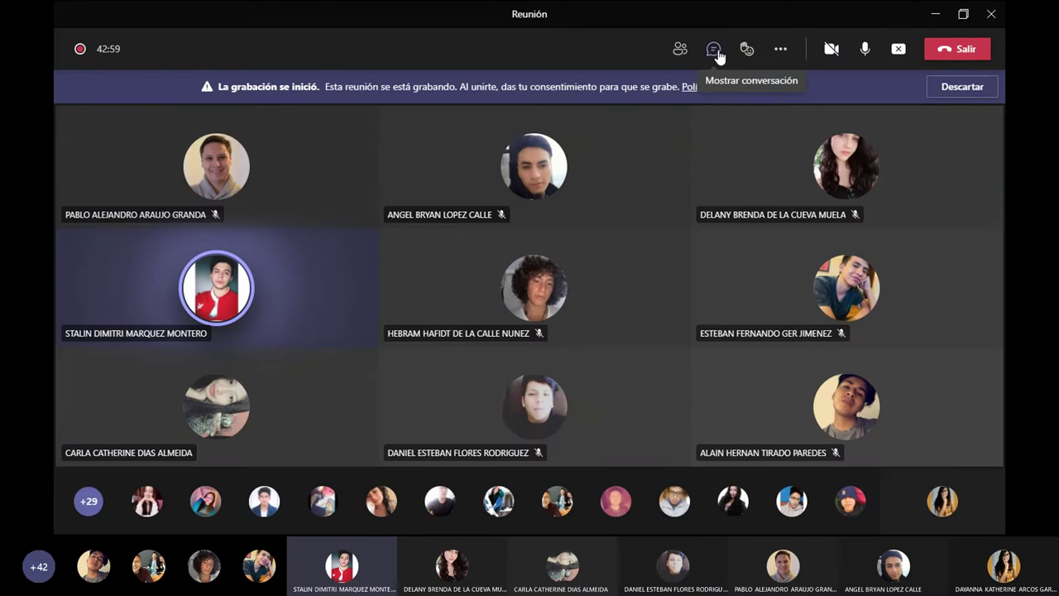
mouse_move(541, 312)
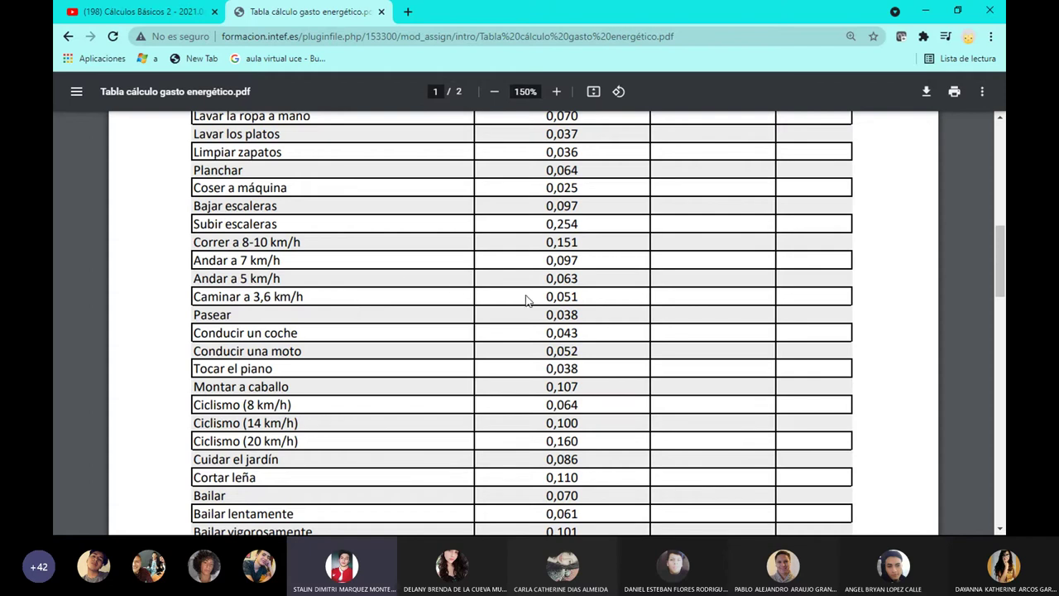
scroll(526, 299, "up", 3)
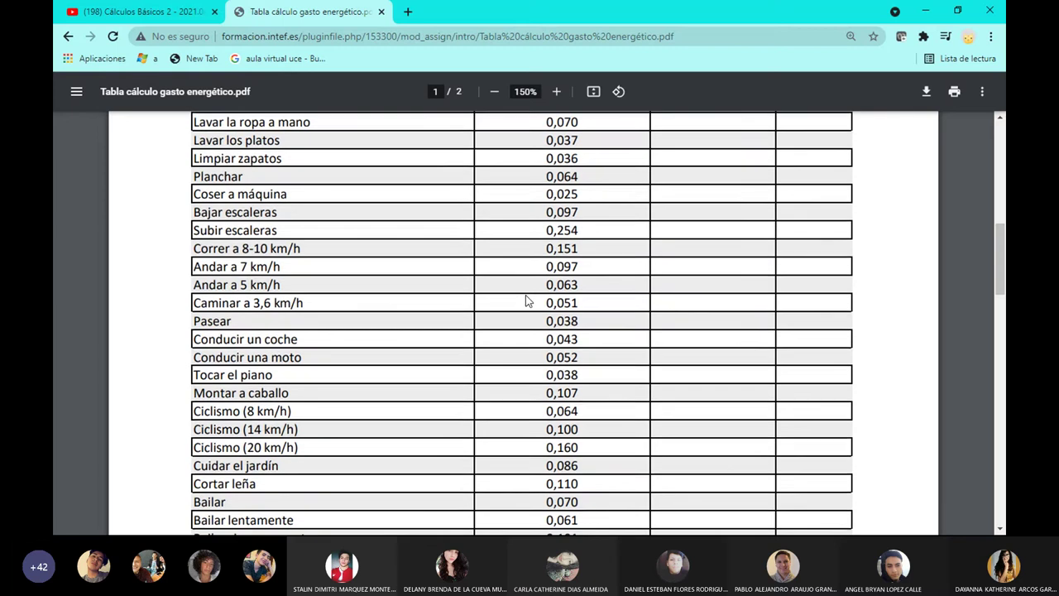
scroll(526, 300, "up", 5)
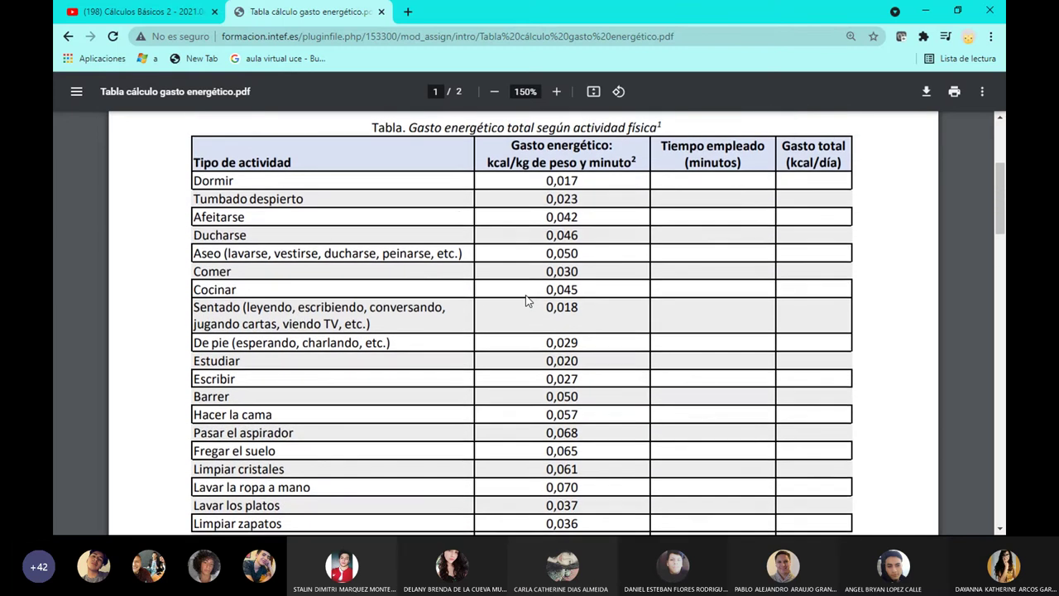
scroll(525, 300, "down", 1)
scroll(525, 299, "down", 1)
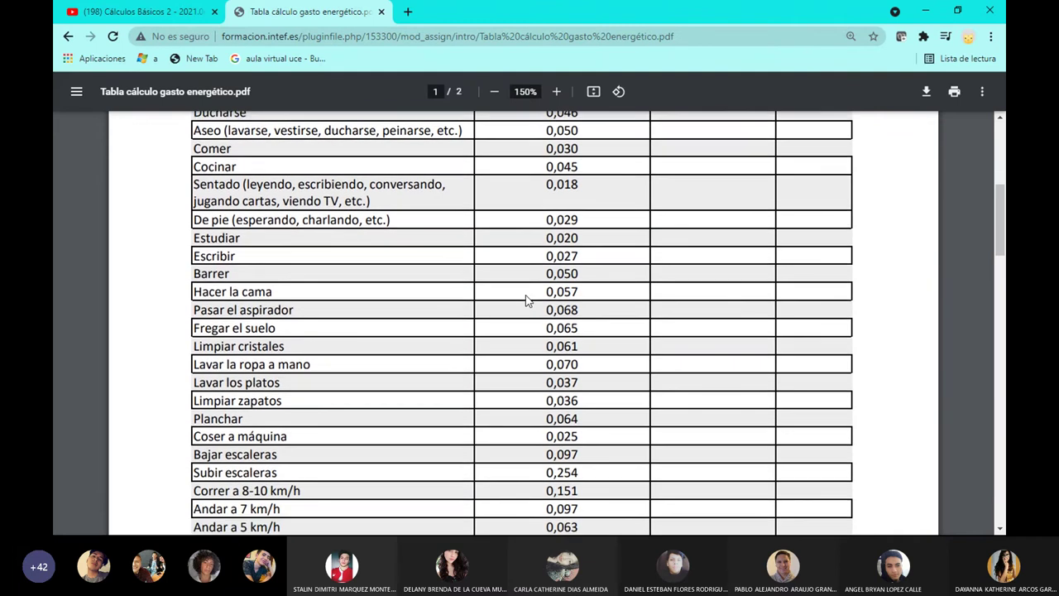
scroll(526, 299, "up", 1)
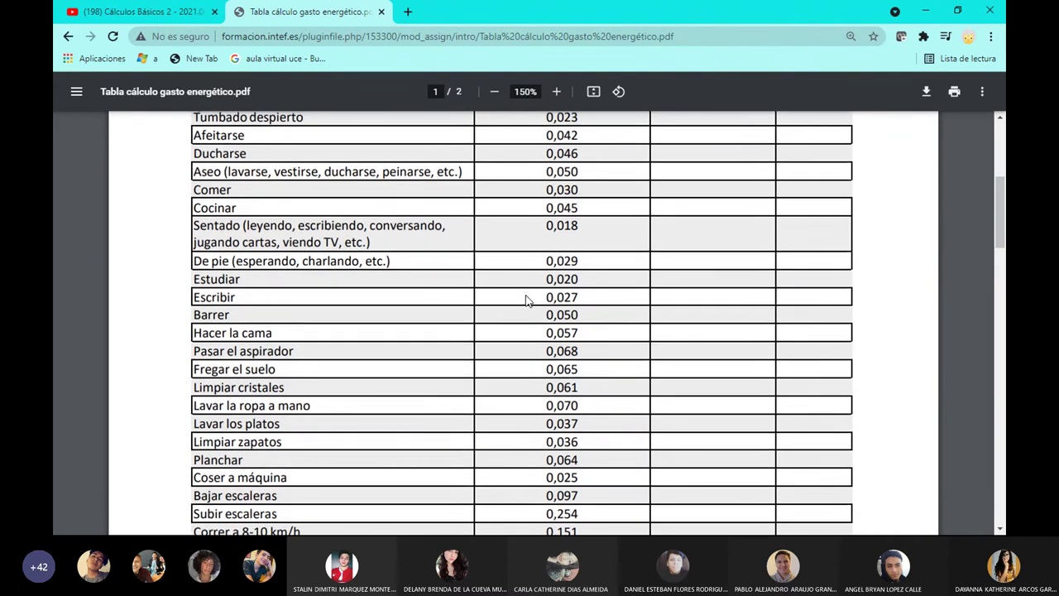
scroll(526, 300, "up", 2)
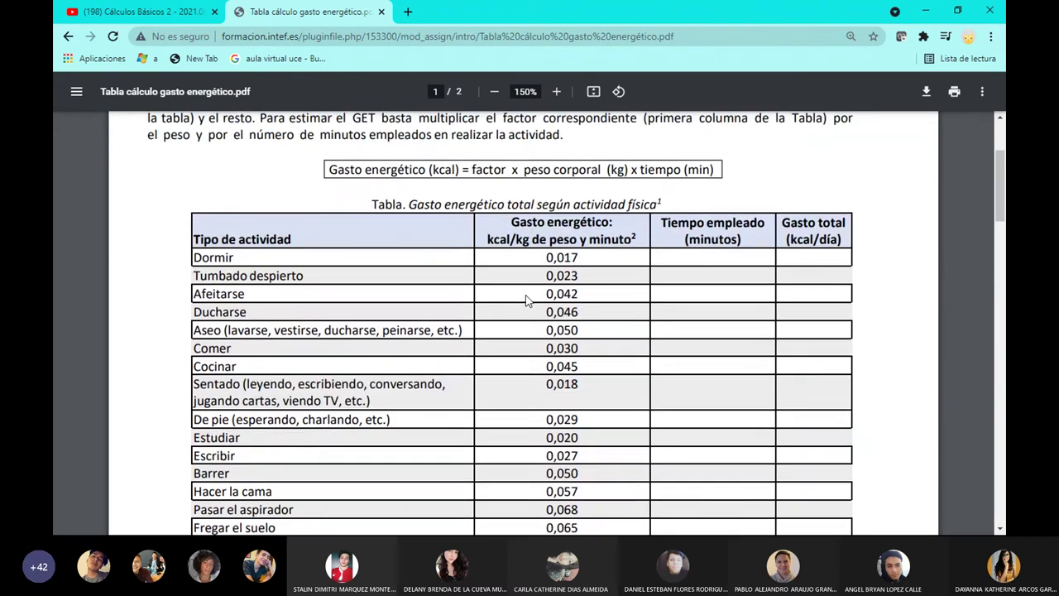
scroll(526, 299, "down", 3)
scroll(525, 299, "down", 1)
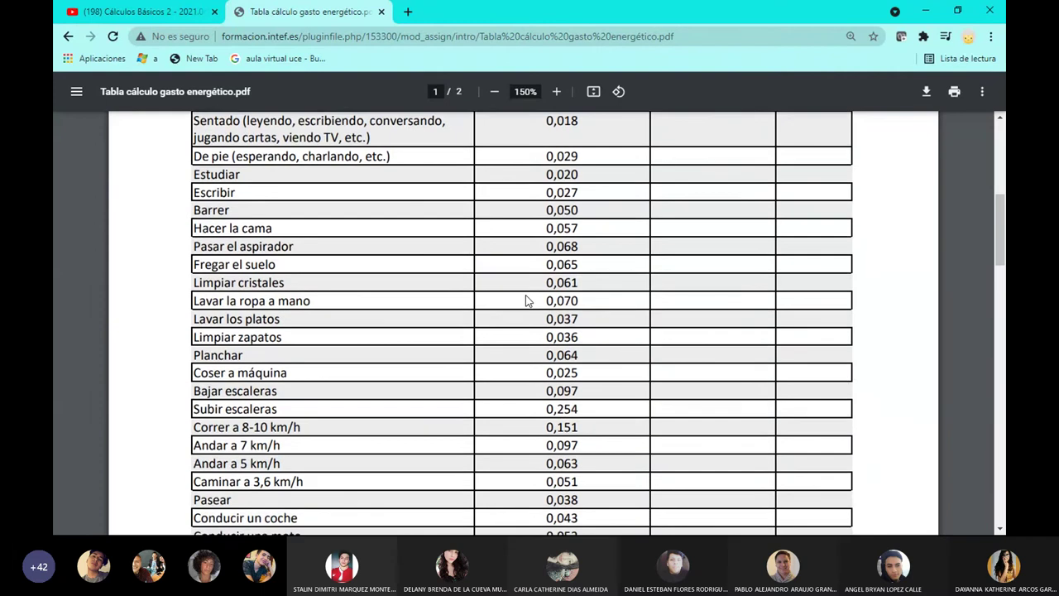
scroll(525, 299, "up", 2)
scroll(525, 300, "up", 1)
scroll(525, 299, "down", 4)
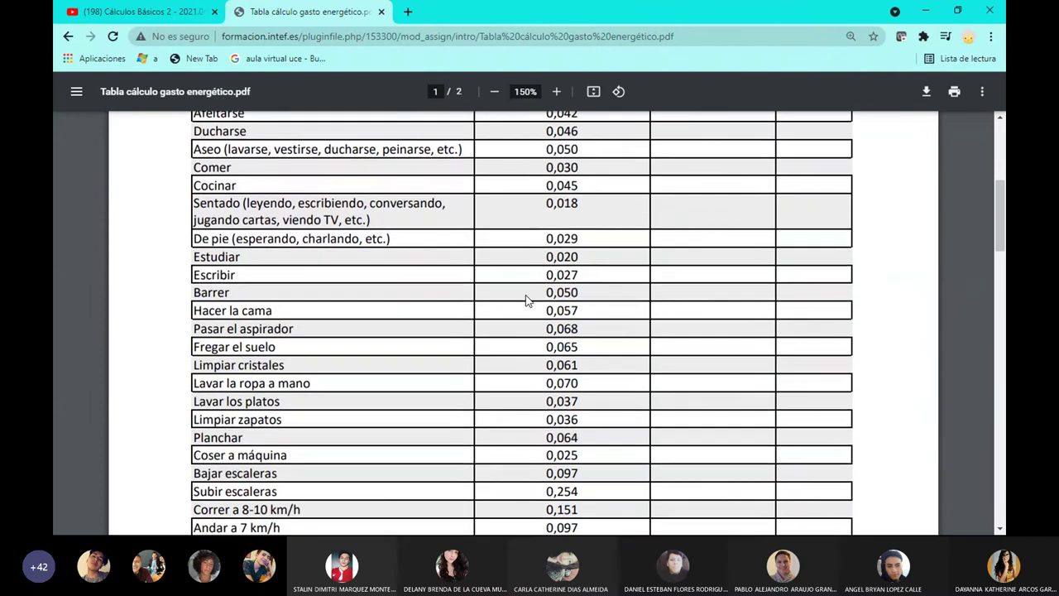
scroll(528, 301, "down", 1)
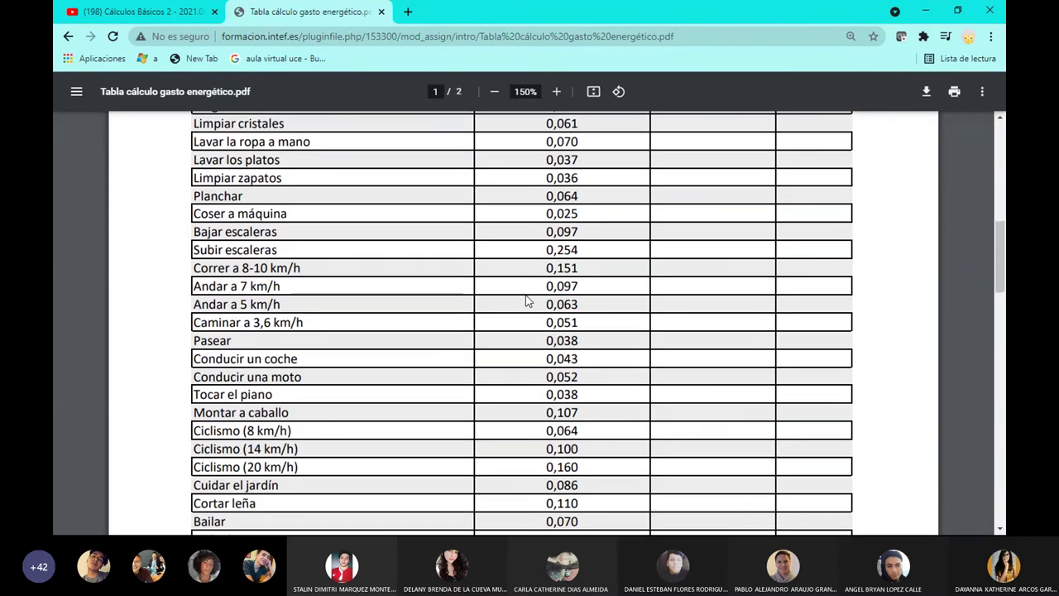
scroll(528, 302, "down", 2)
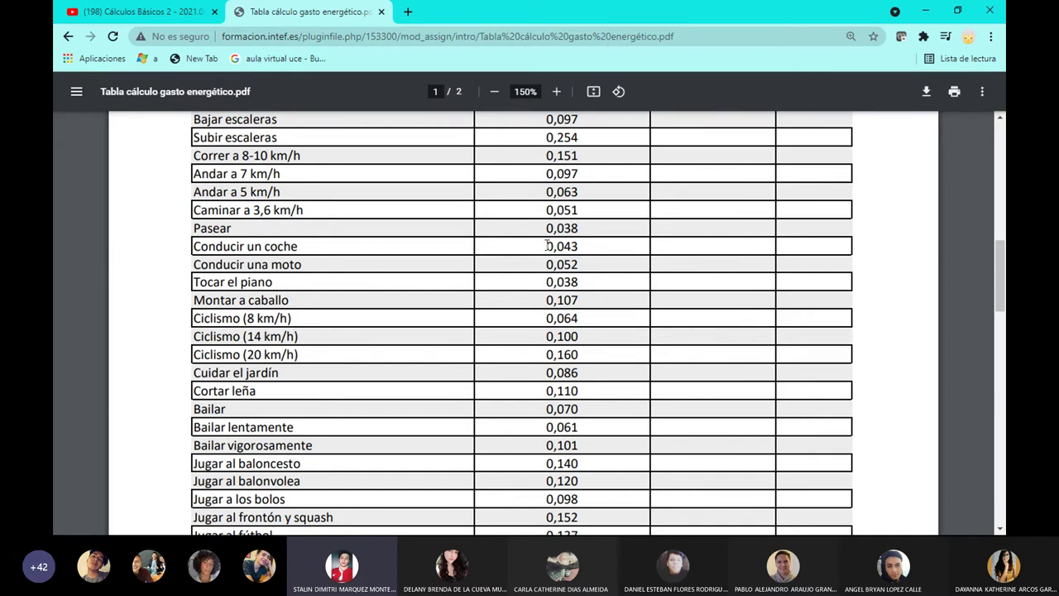
left_click_drag(545, 246, 591, 247)
left_click(591, 246)
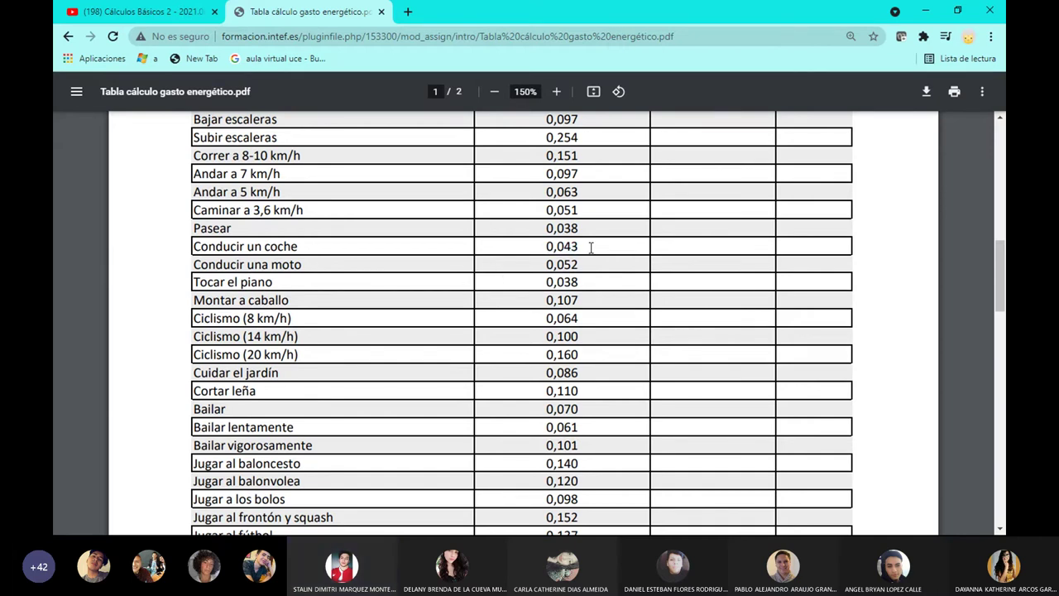
scroll(590, 247, "up", 6)
scroll(591, 247, "up", 3)
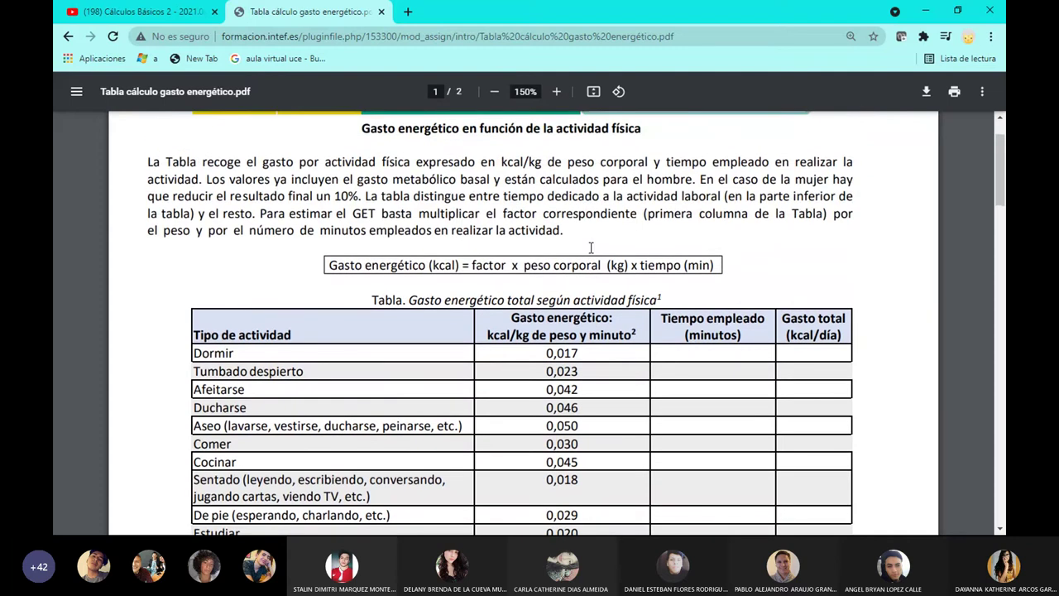
scroll(591, 247, "down", 4)
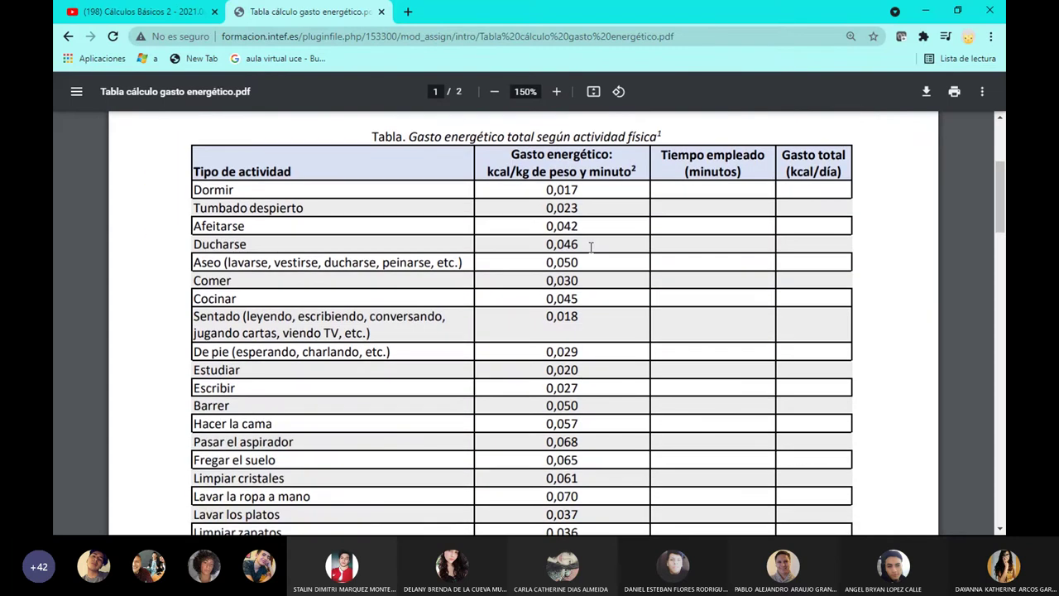
scroll(591, 247, "up", 1)
scroll(591, 246, "down", 10)
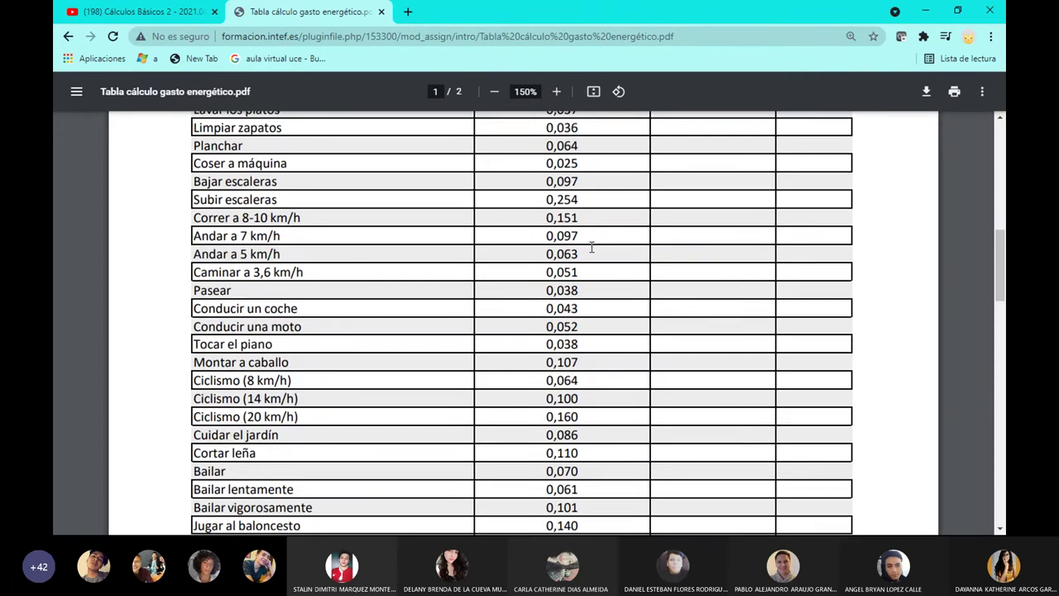
scroll(591, 247, "down", 3)
scroll(591, 247, "up", 2)
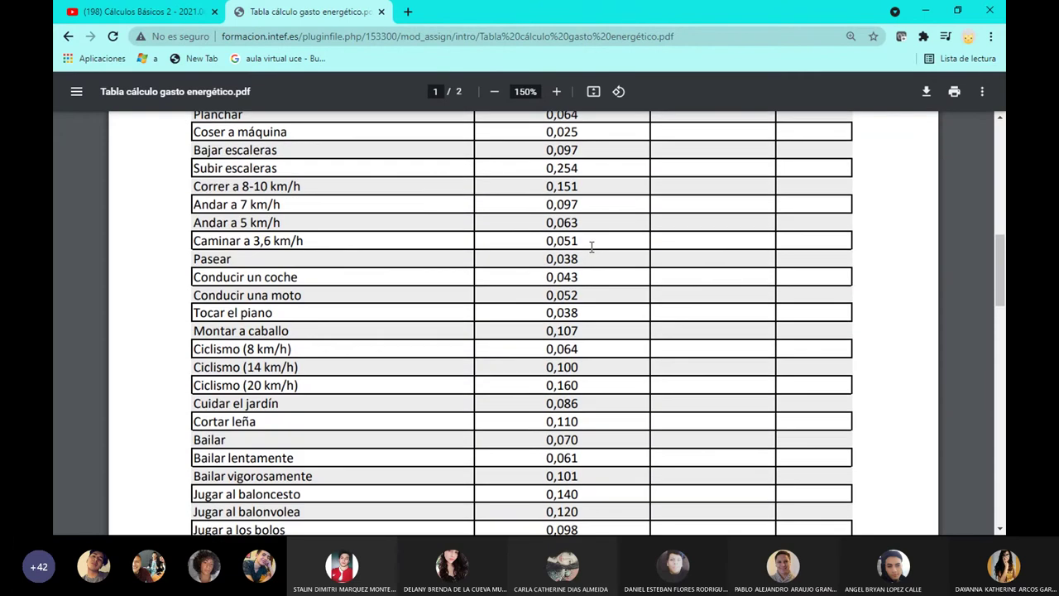
scroll(591, 246, "up", 1)
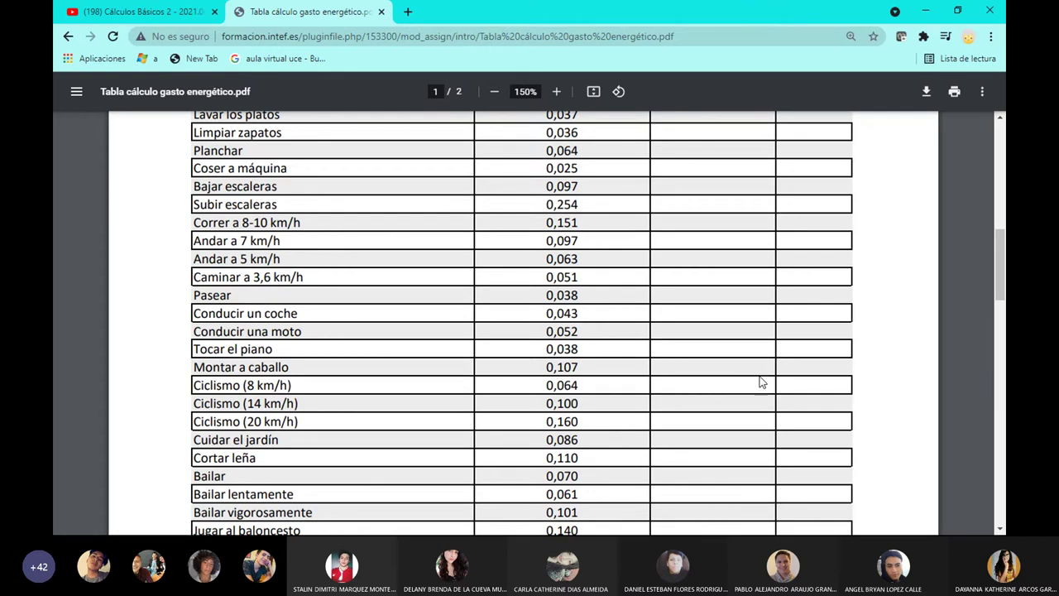
- Highlight the 0,063 Andar a 5 km/h factor twice, then return to Teams
scroll(760, 382, "up", 1)
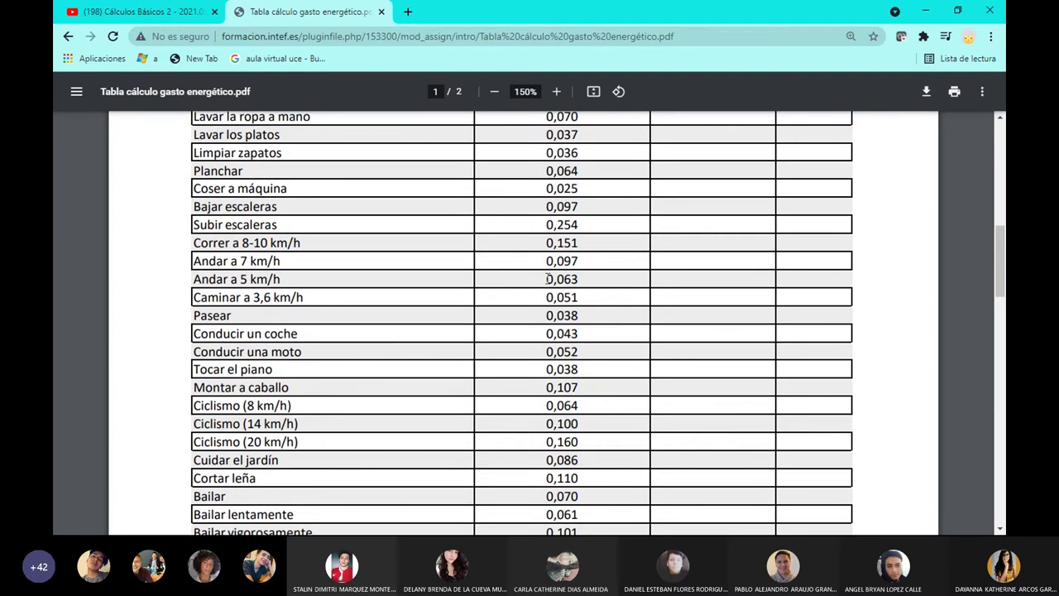
left_click_drag(547, 279, 598, 277)
left_click(602, 281)
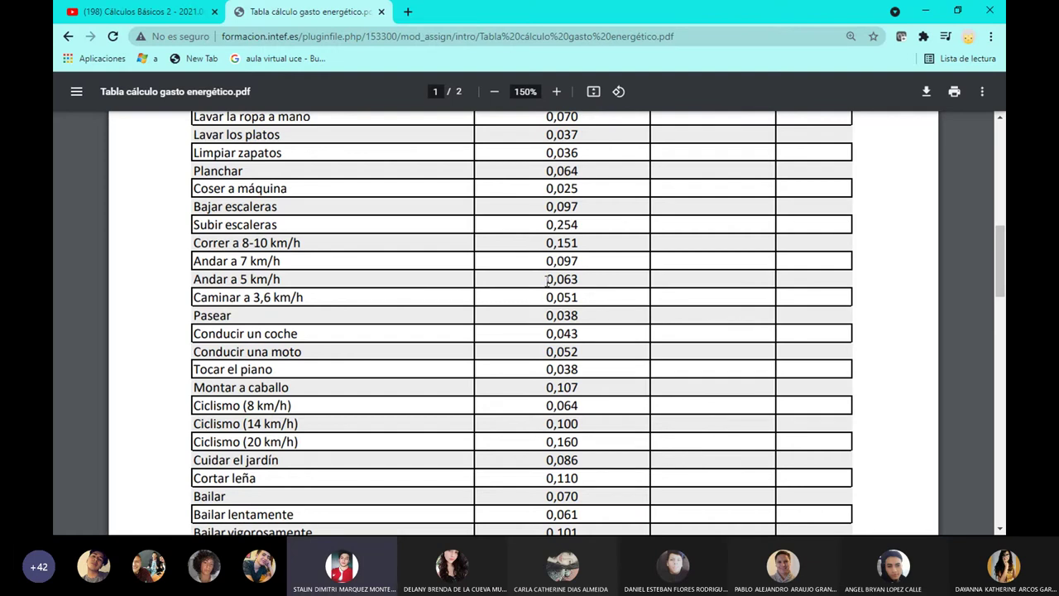
left_click_drag(547, 279, 587, 278)
left_click(588, 278)
key("alt+Tab")
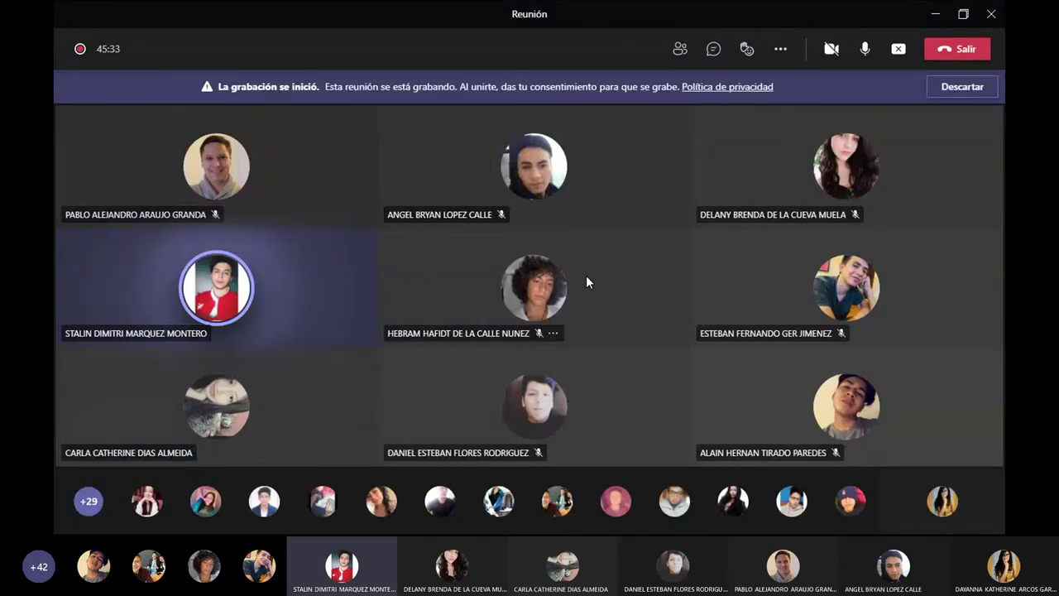
- Flip to the energy PDF and back to Teams, then stop sharing the screen
key("alt+Tab")
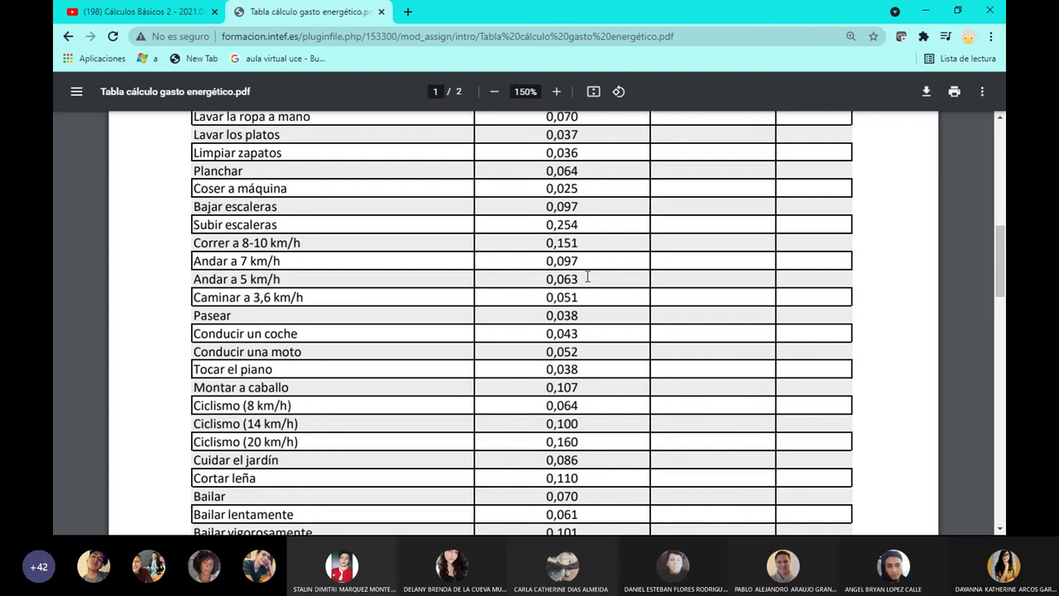
key("alt+Tab")
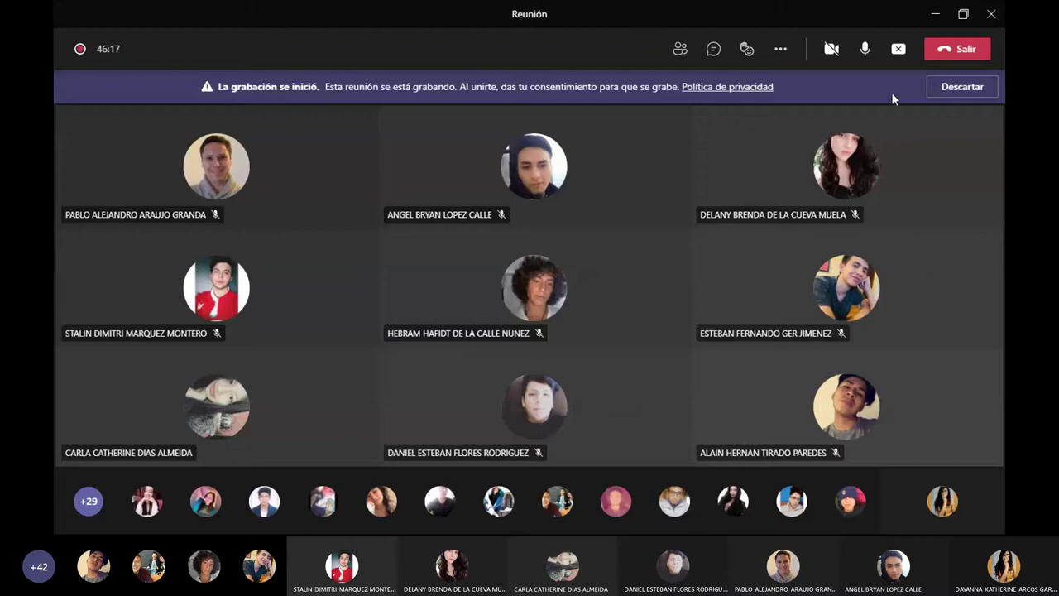
left_click(898, 49)
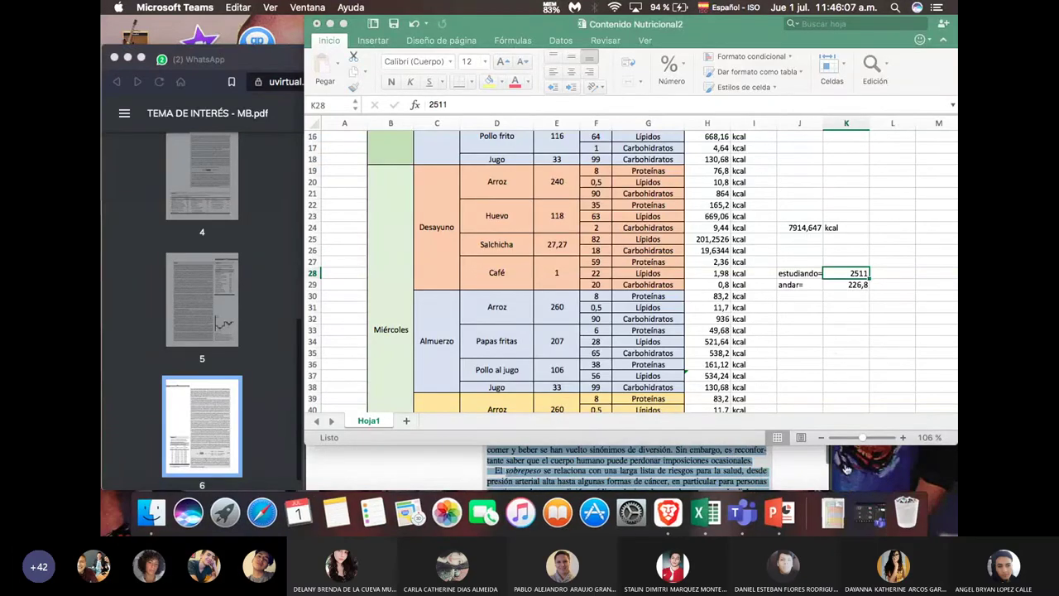
- Add 'kcal' unit labels beside the andar and estudiando values, ending on J30
left_click(830, 343)
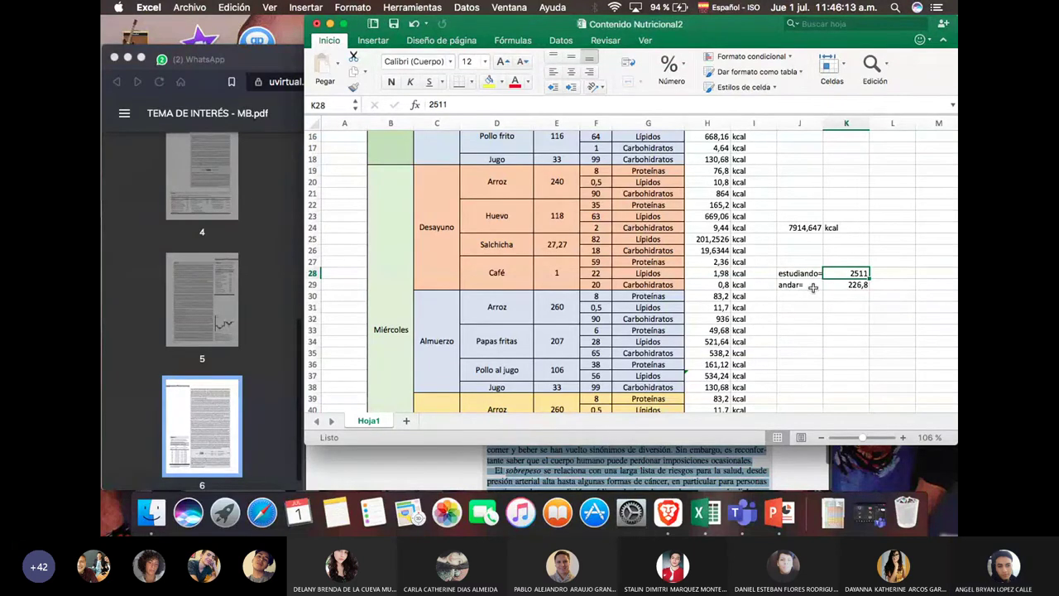
left_click(885, 283)
type("kcal")
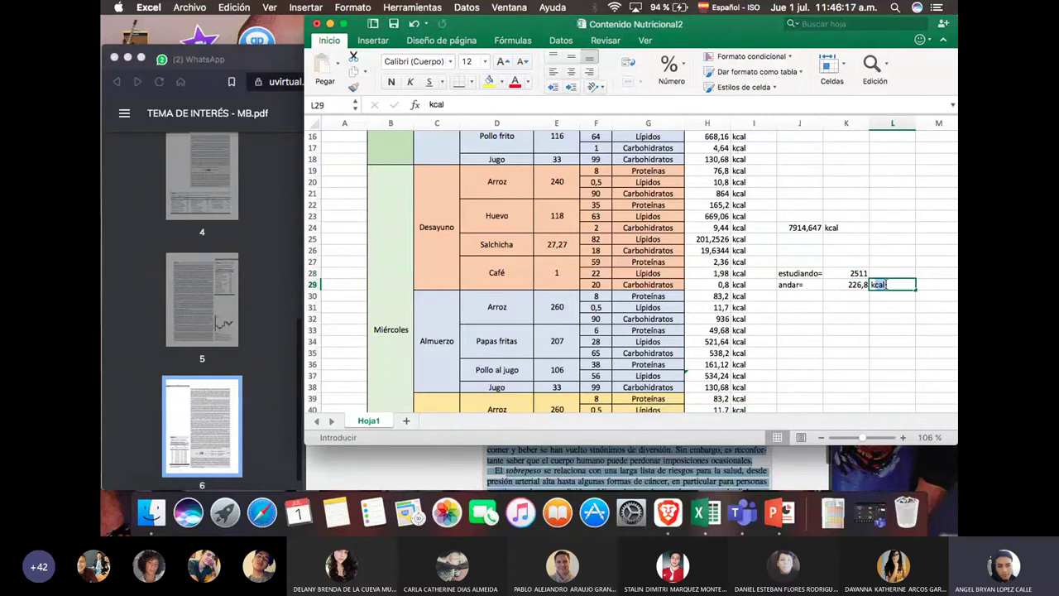
key("Return")
key("Up")
key("Up")
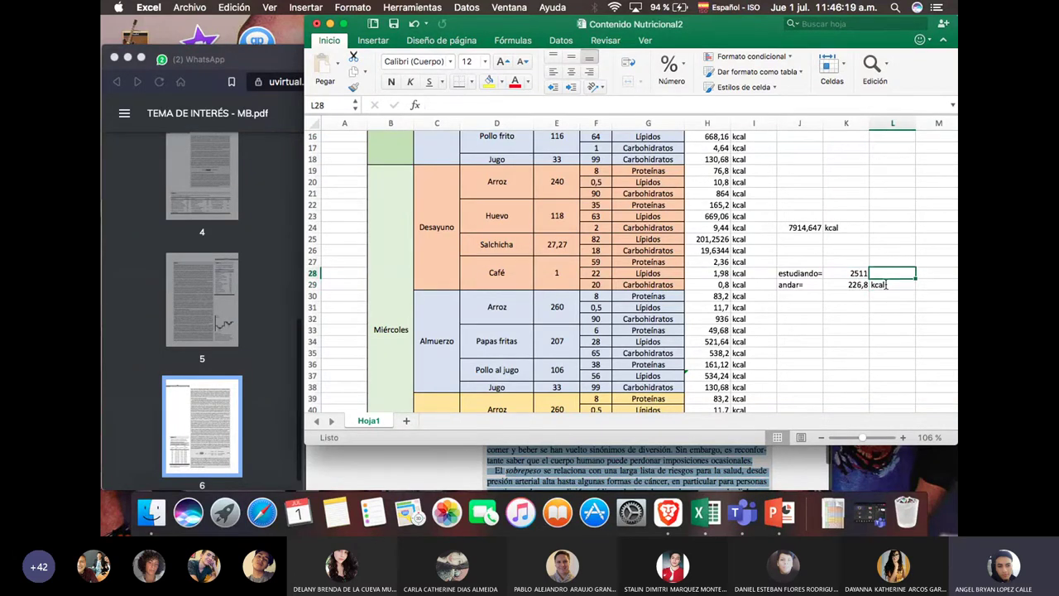
type("k")
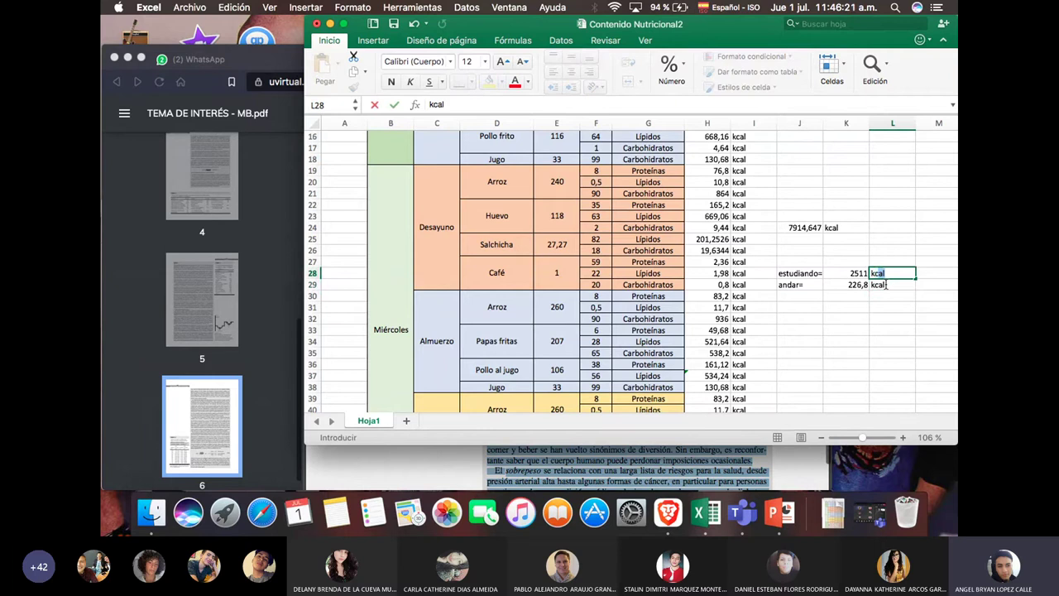
key("Escape")
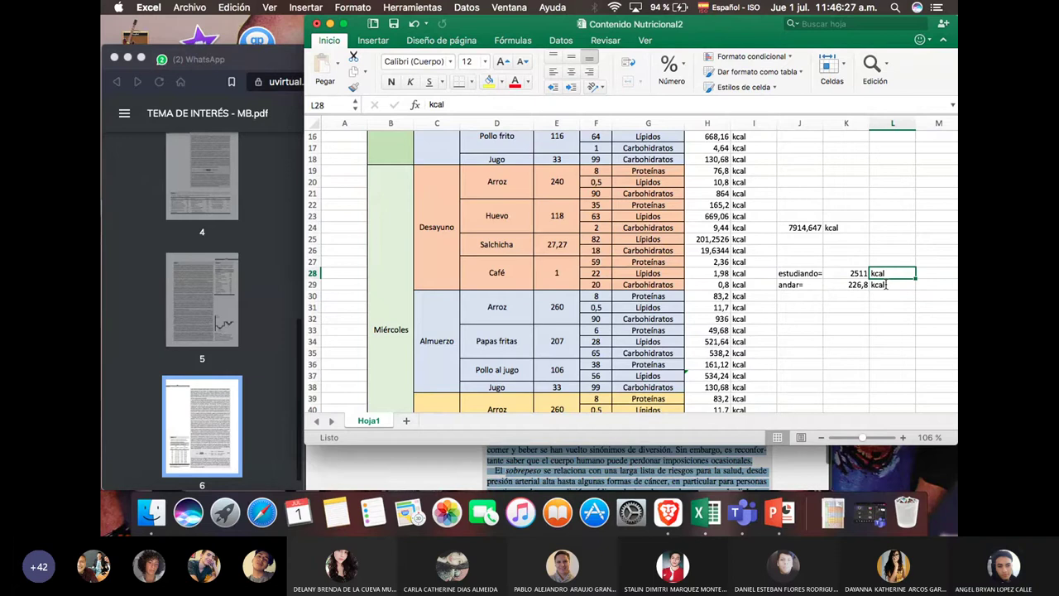
key("Down")
key("Left")
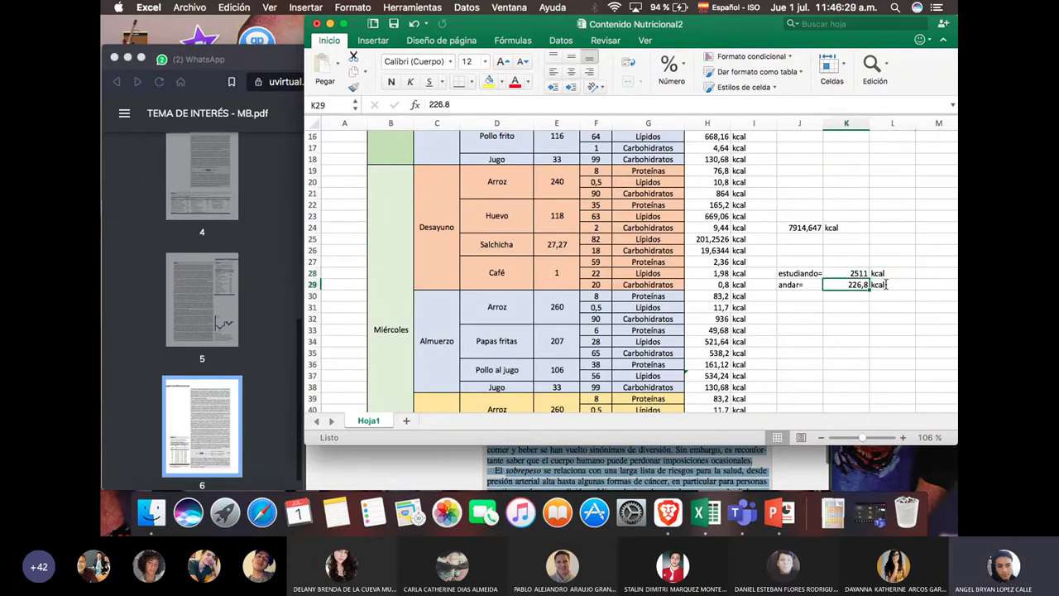
key("Down")
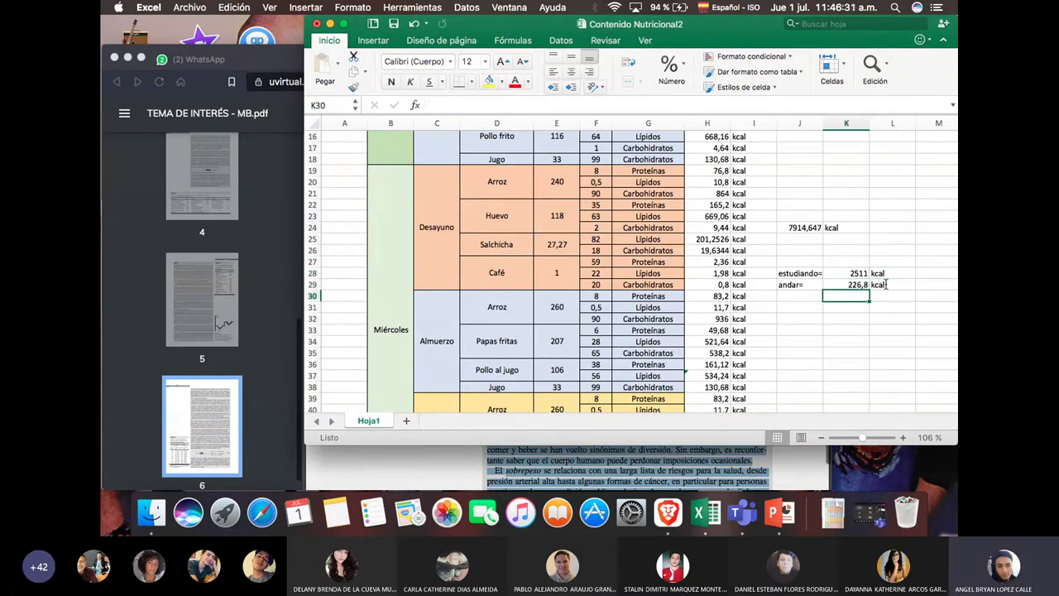
key("Left")
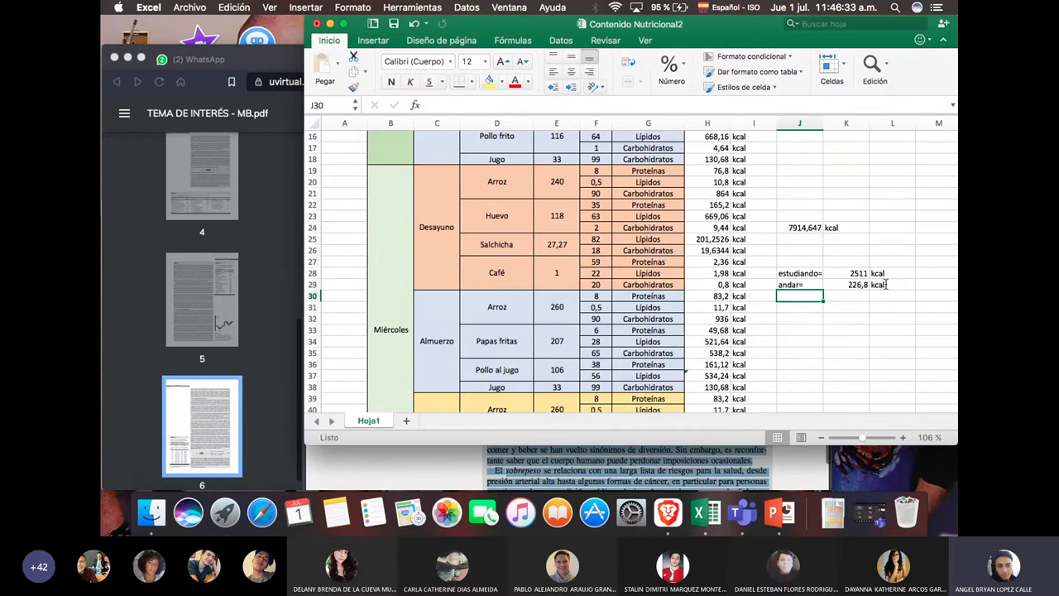
- Fill J30:L30 with MB=, 1544,955 and kcal, then select K33
type("mB")
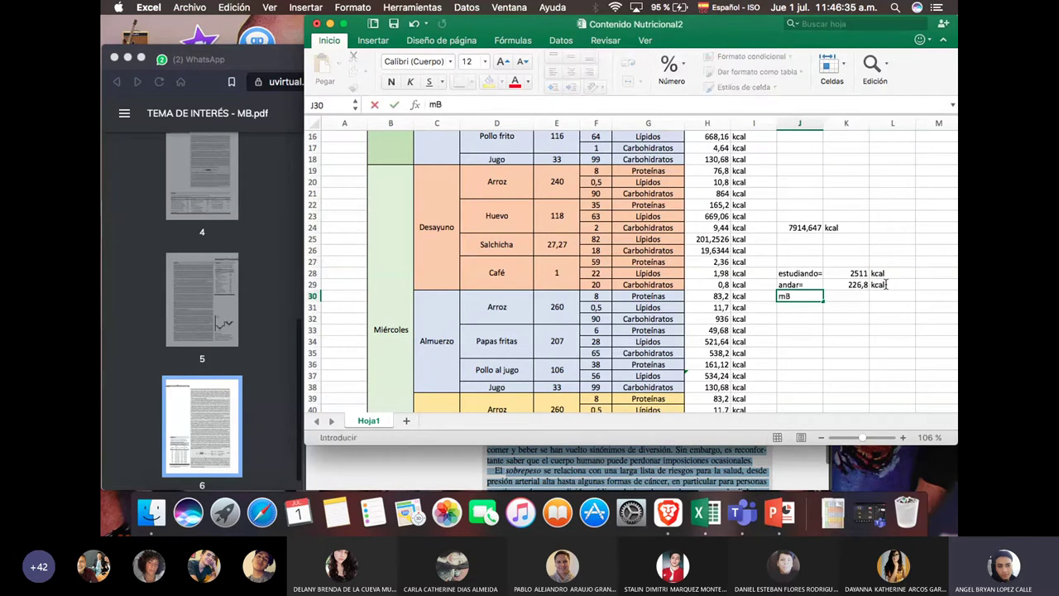
key("BackSpace")
key("BackSpace")
type("MB")
key("Tab")
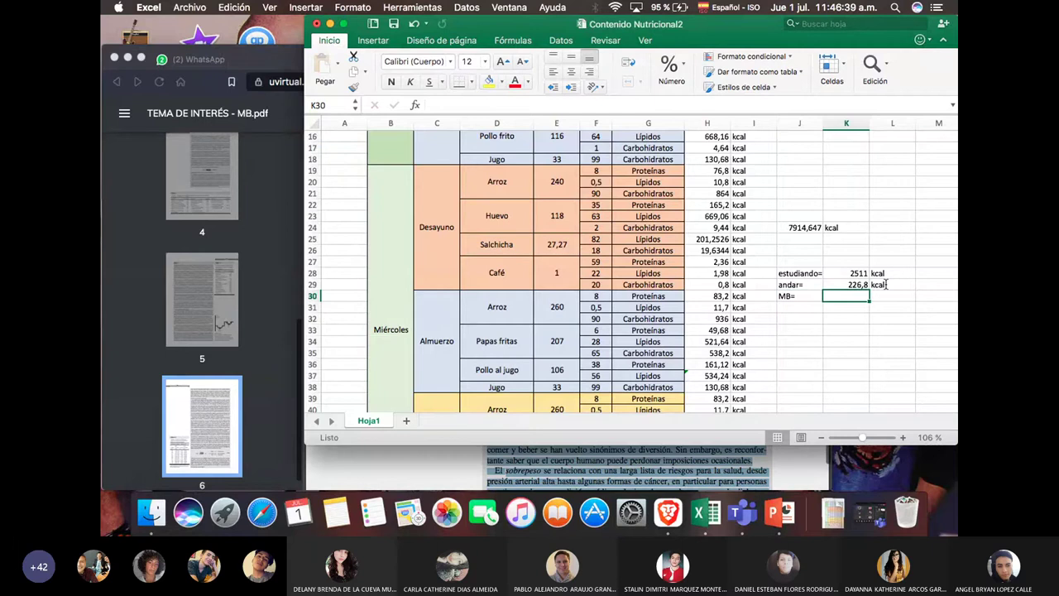
type("1544")
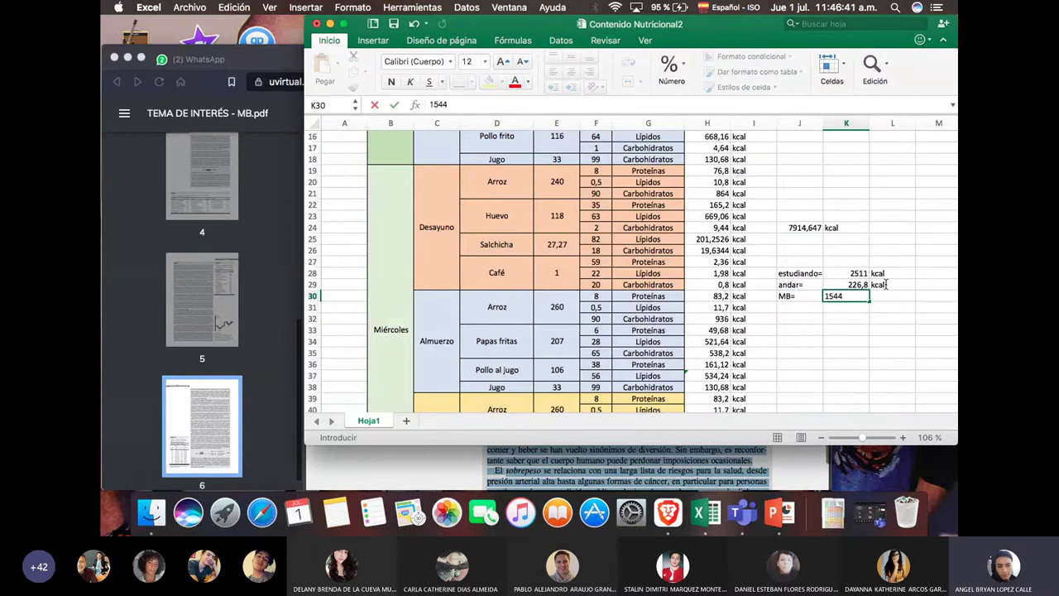
type(",955")
key("Tab")
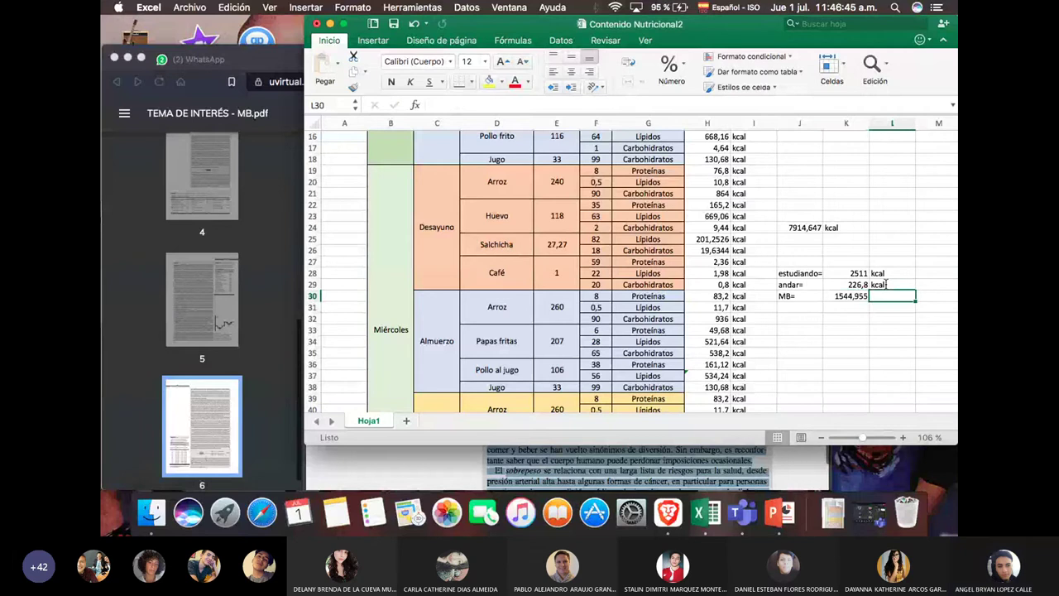
type("kcal")
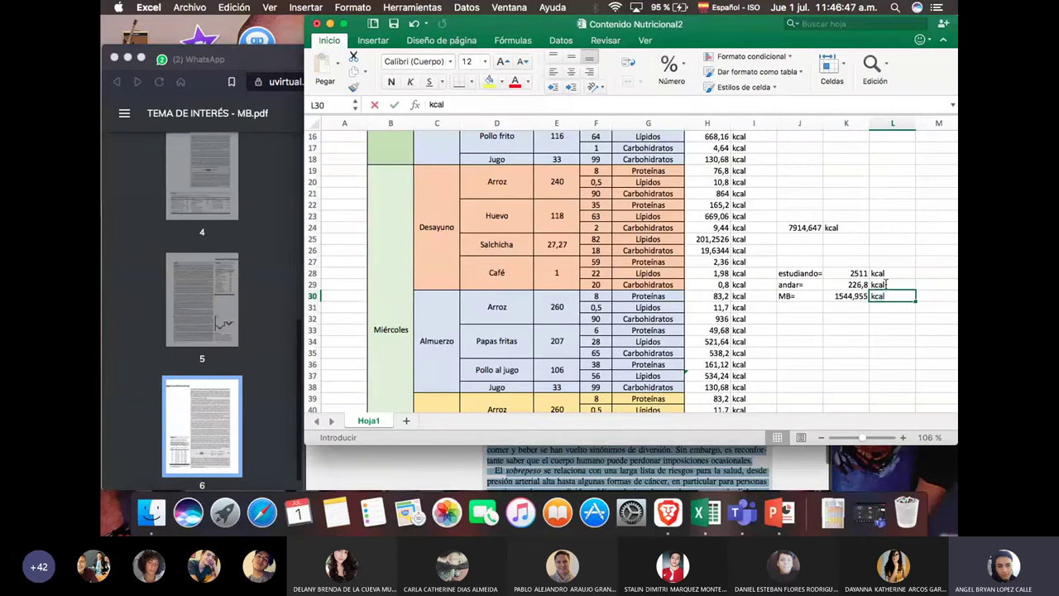
key("Return")
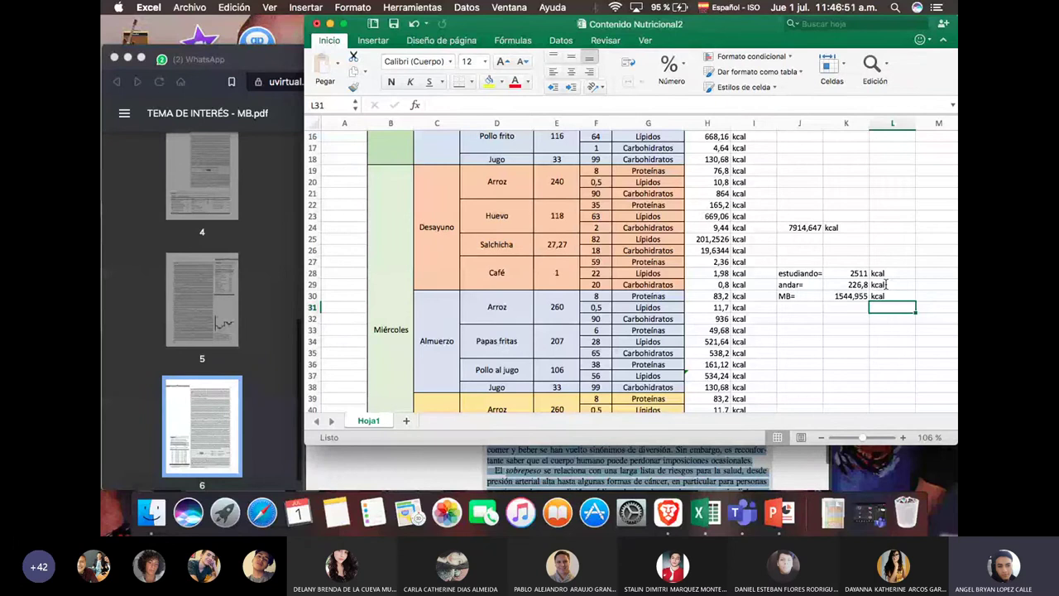
key("Down")
key("Down")
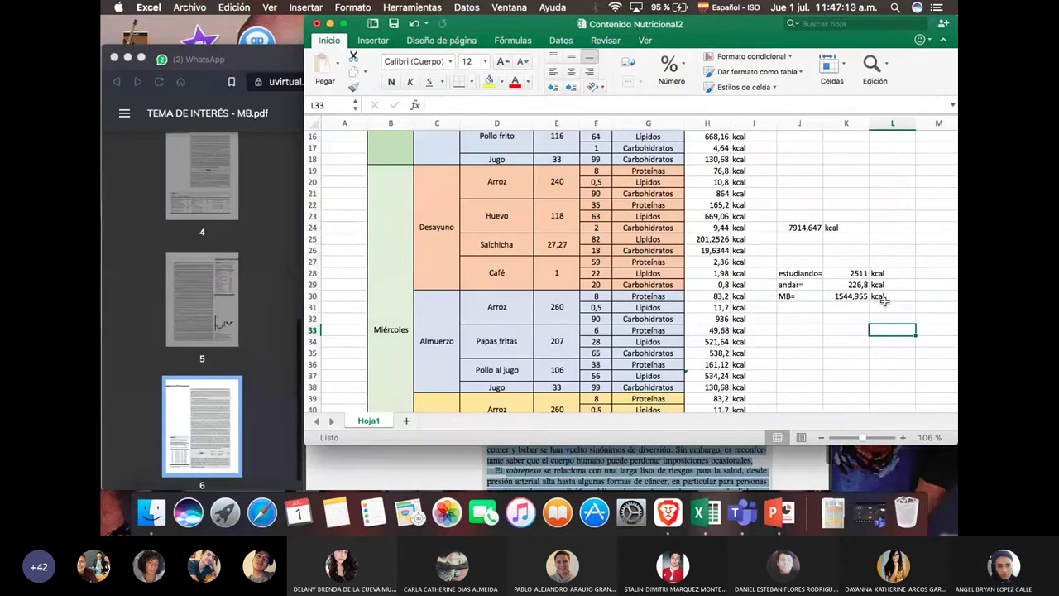
left_click(838, 335)
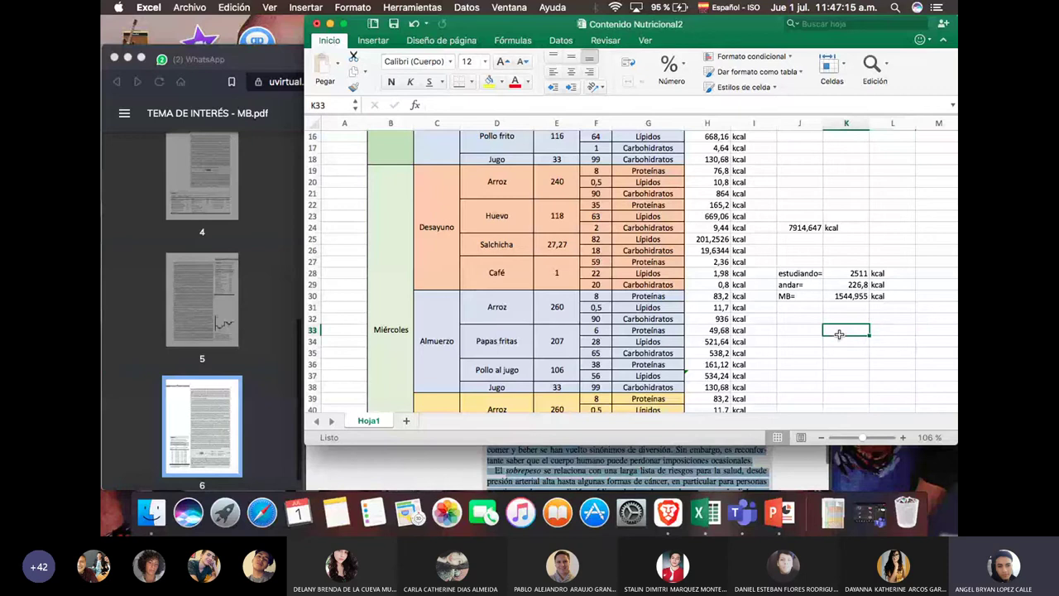
scroll(840, 337, "down", 3)
- Enter the entrada heading in K33 with 7914,647 beneath it
type("entrada")
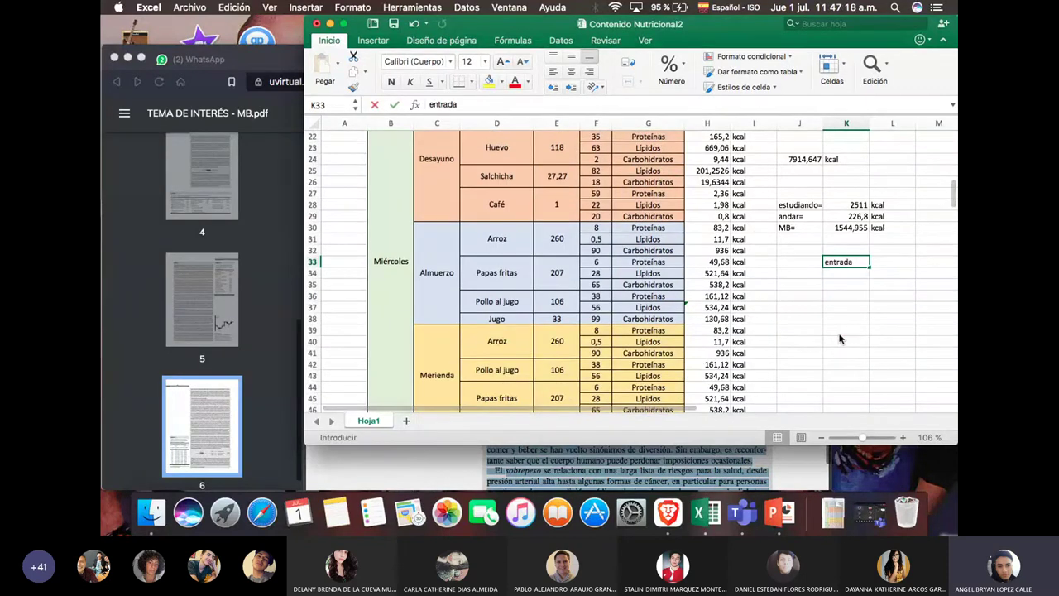
key("Return")
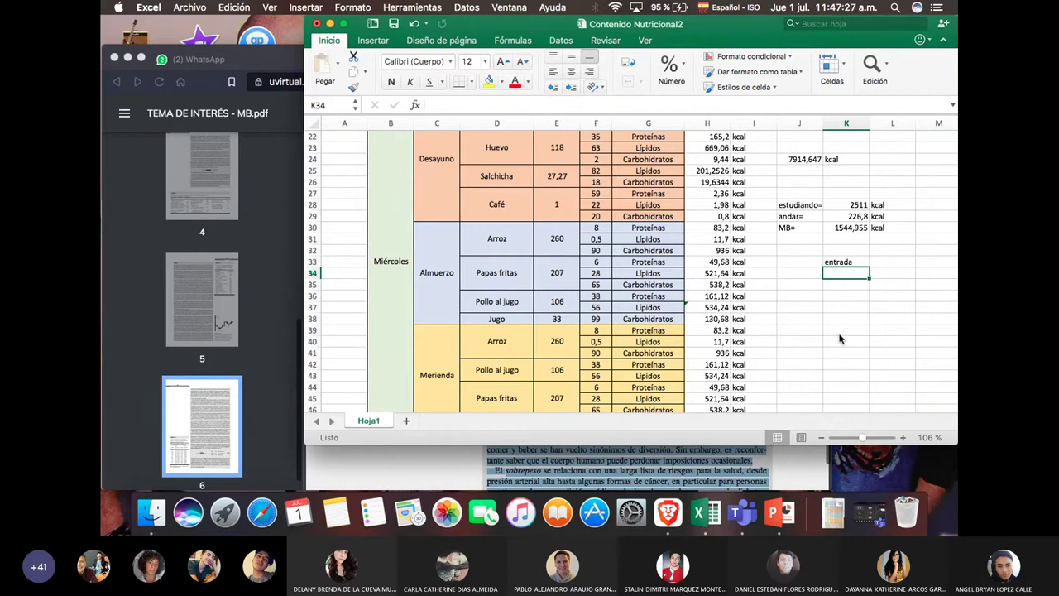
type("7914")
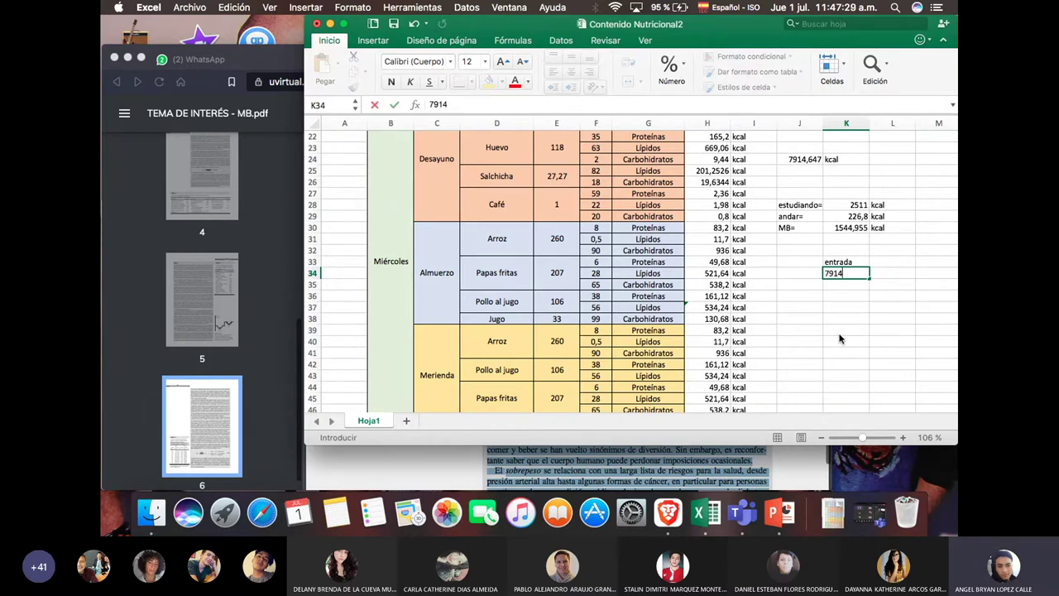
type(",647")
key("Return")
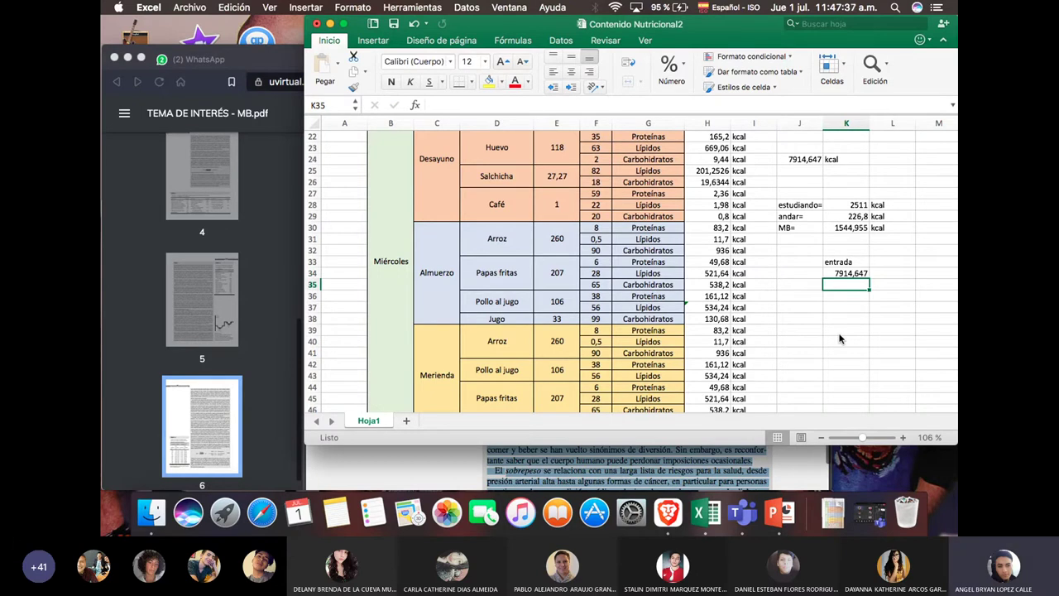
- Enter the salidas heading in L33 with 2511, 226,8 and 1544,955 below it
key("Up")
key("Up")
key("Right")
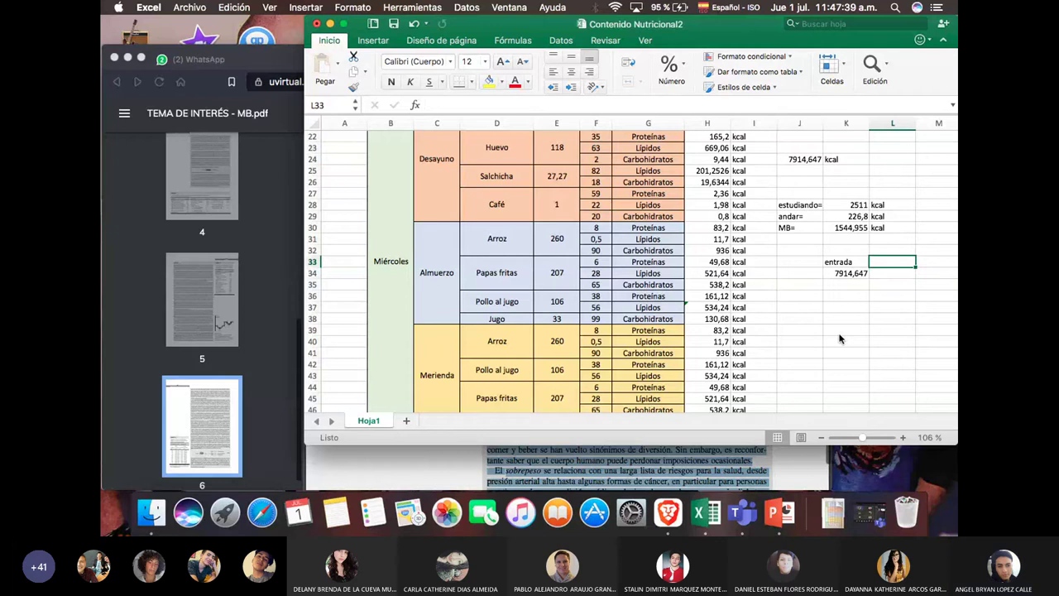
type("salidas")
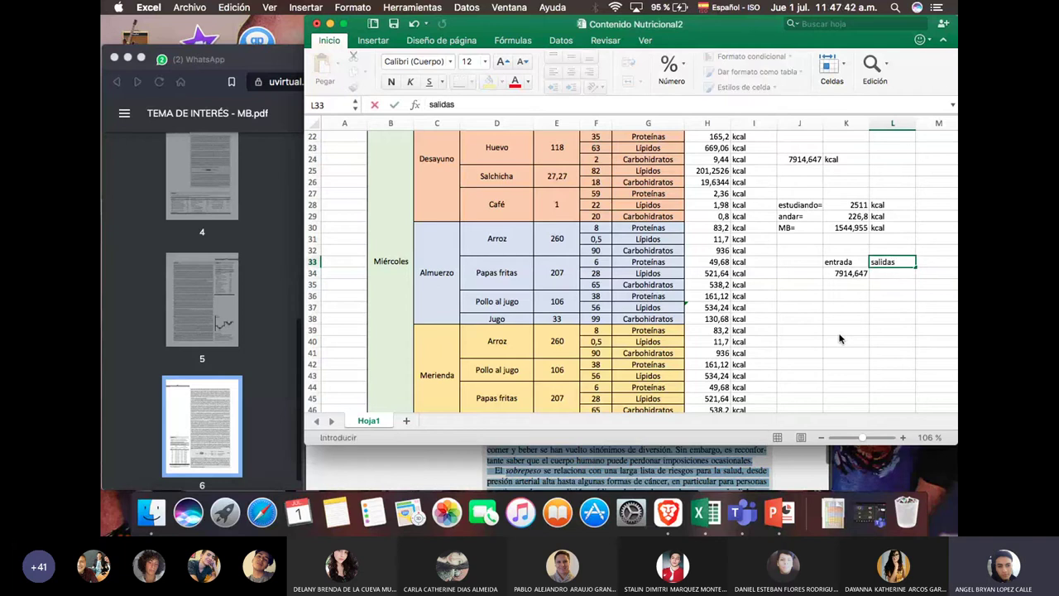
key("Return")
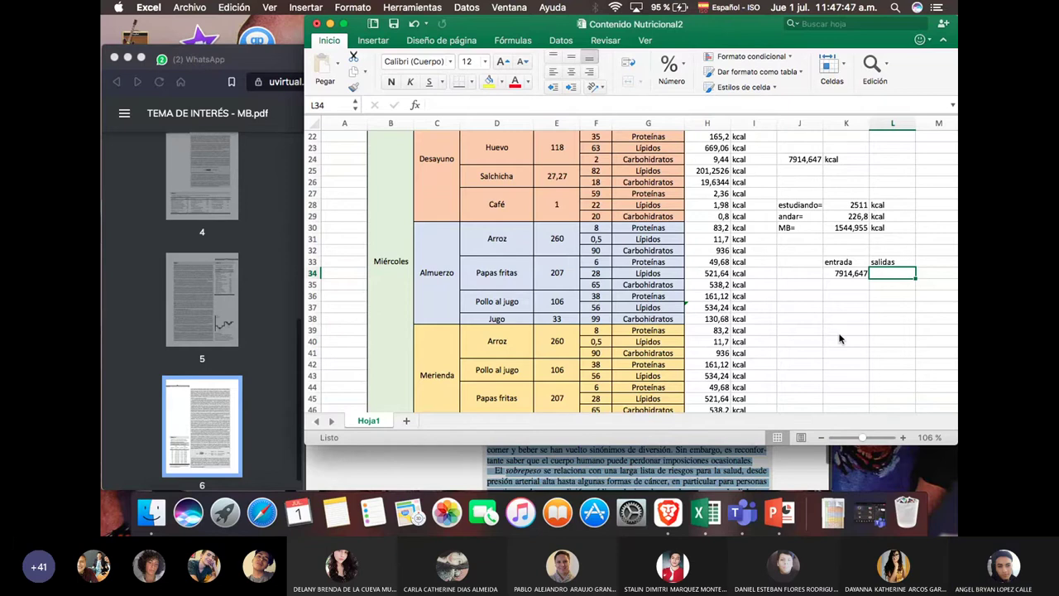
type("2511")
key("Return")
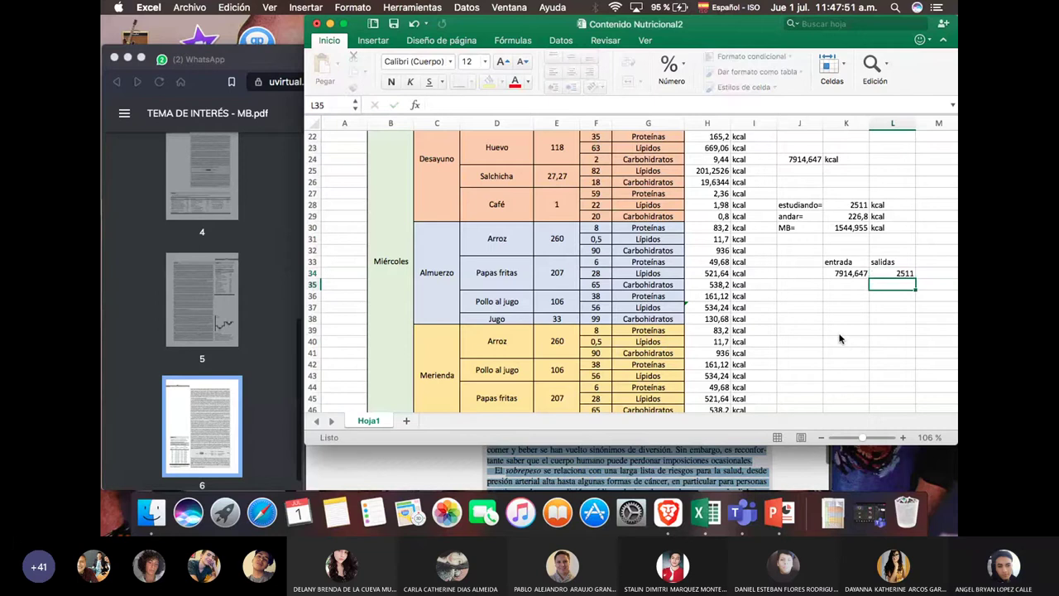
type("226,8")
key("Return")
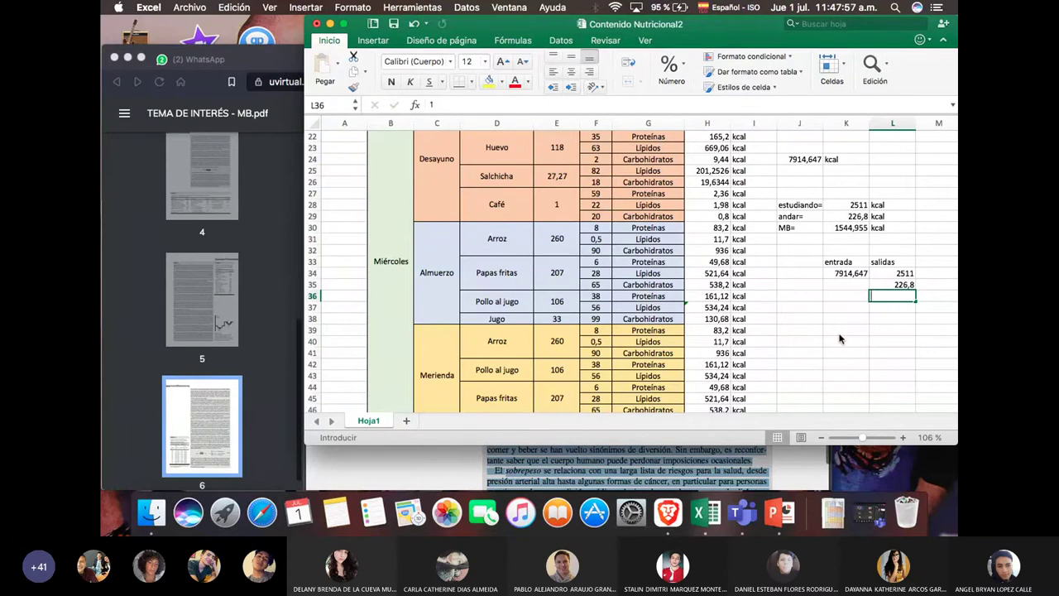
type("1544")
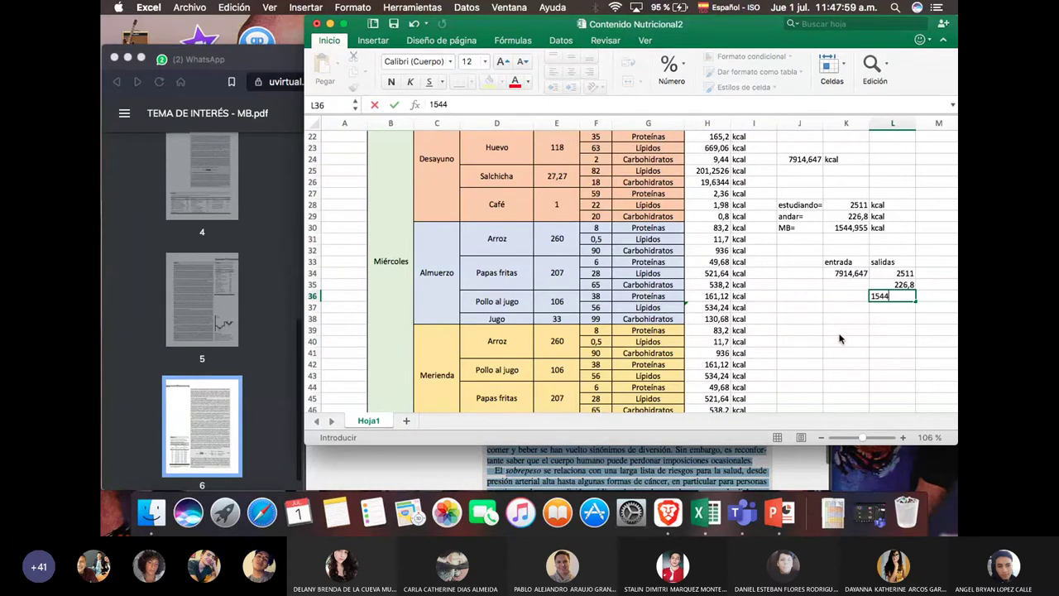
type(",955")
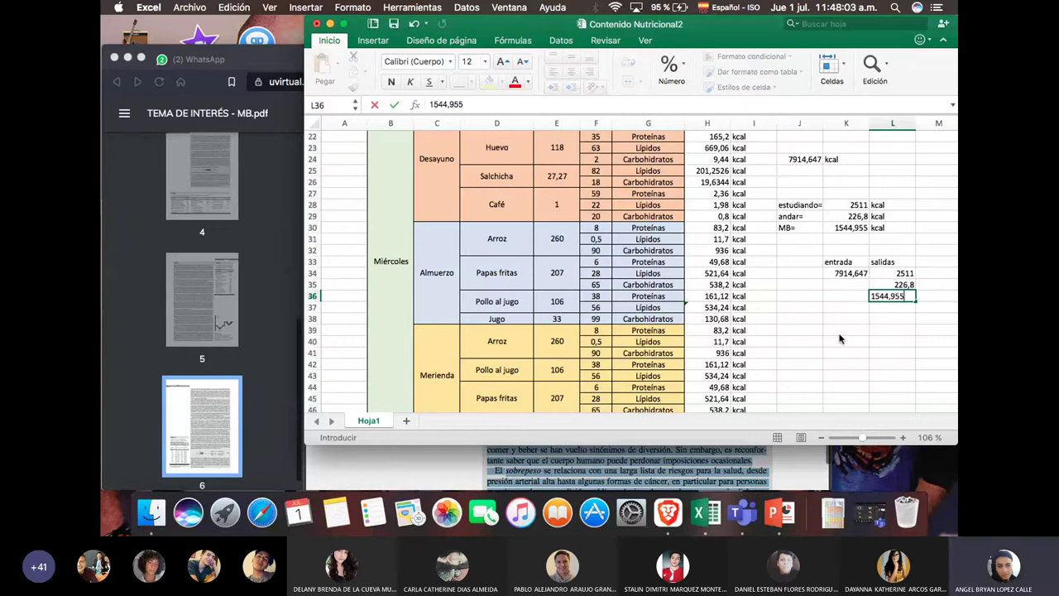
key("Return")
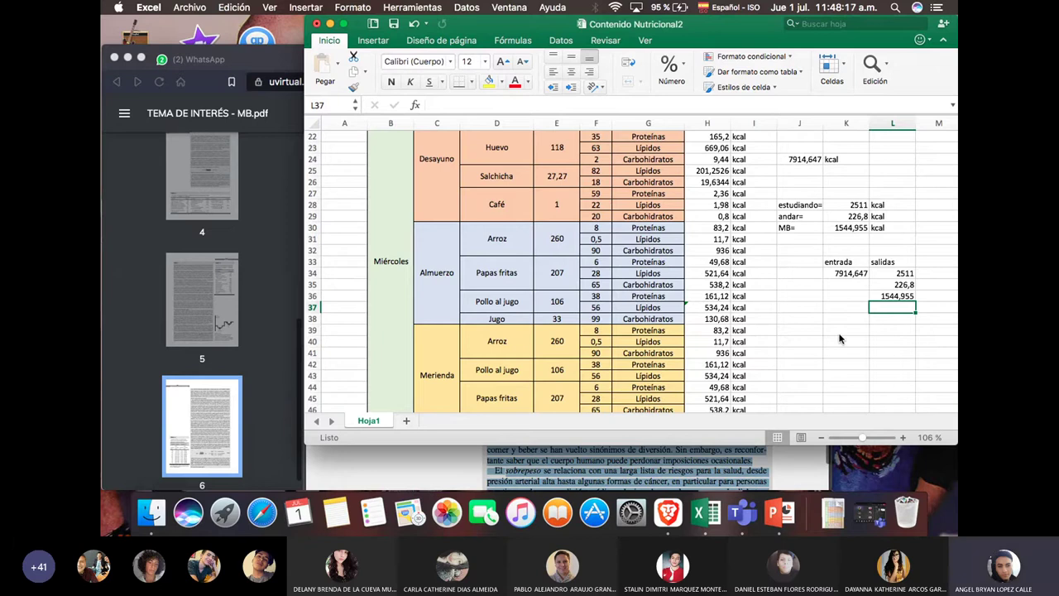
- Clear L35 and L34, then enter =SUMA(K28:K29) in L34 to get 2737,8
left_click(896, 284)
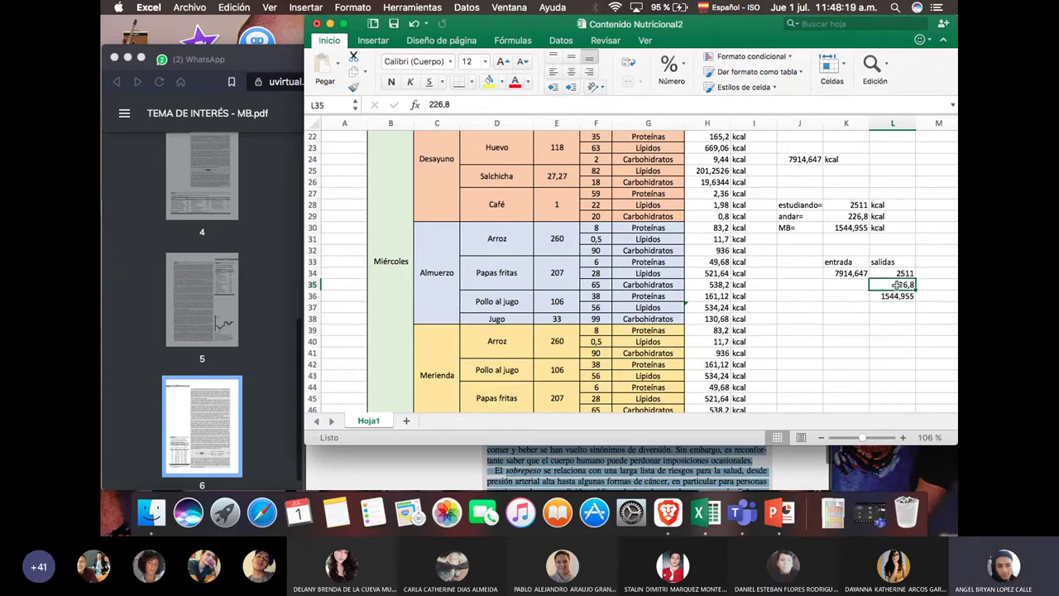
key("Delete")
left_click(895, 275)
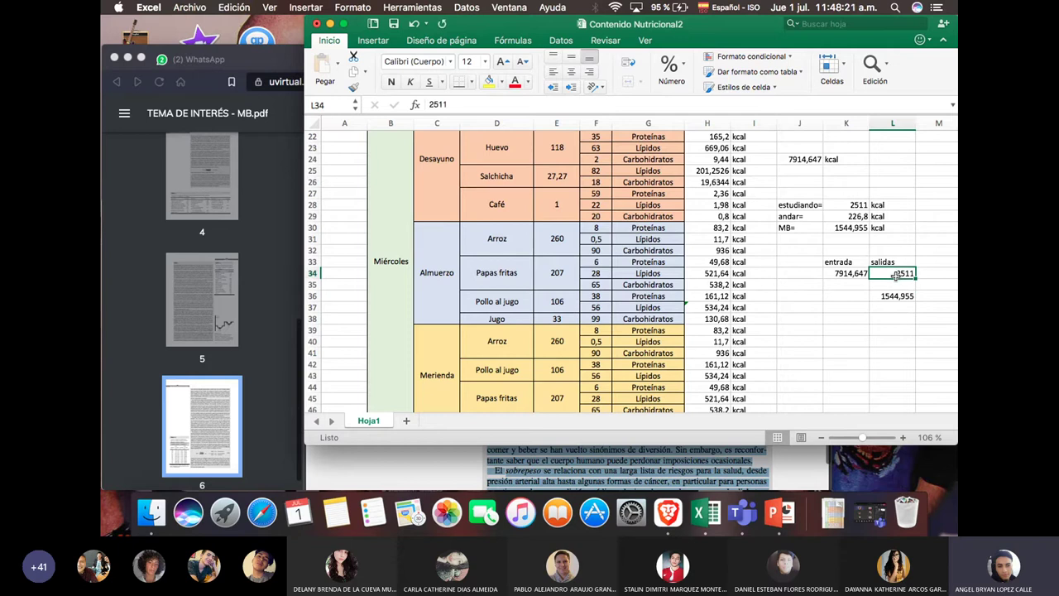
key("Delete")
type("=Su")
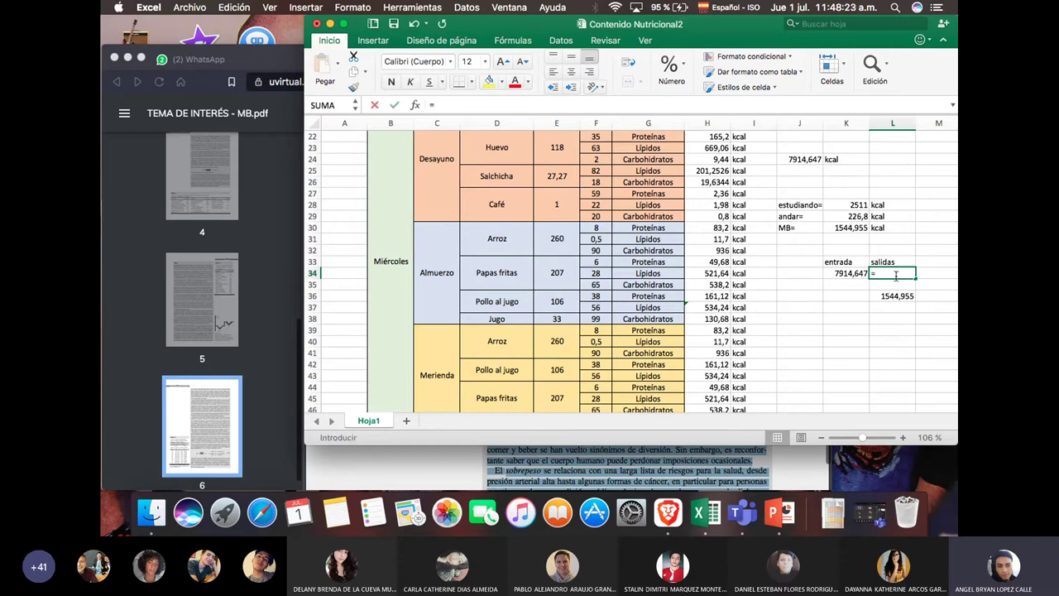
double_click(893, 299)
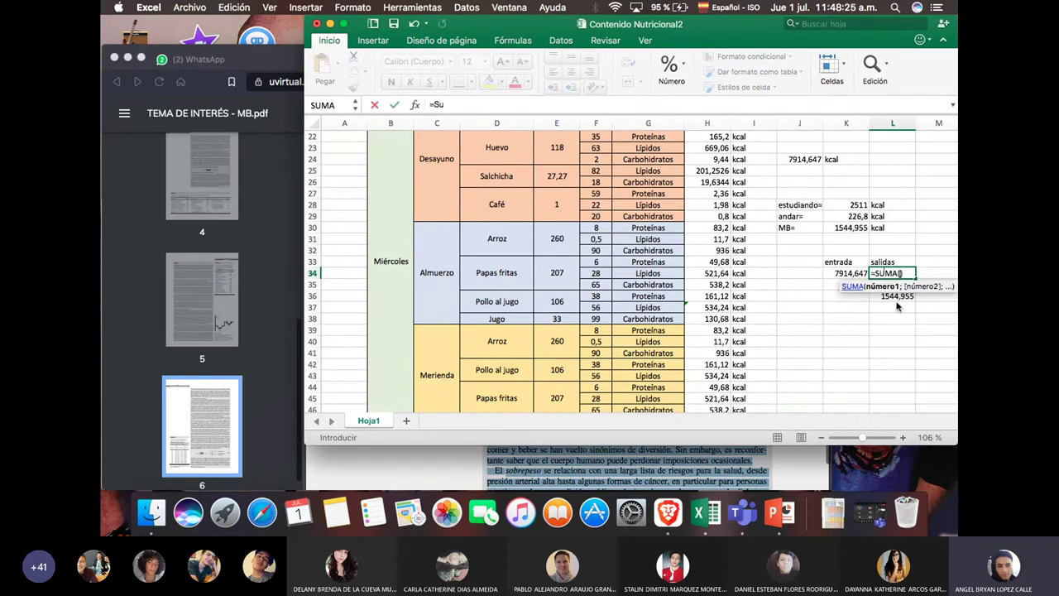
left_click_drag(847, 206, 850, 216)
key("Return")
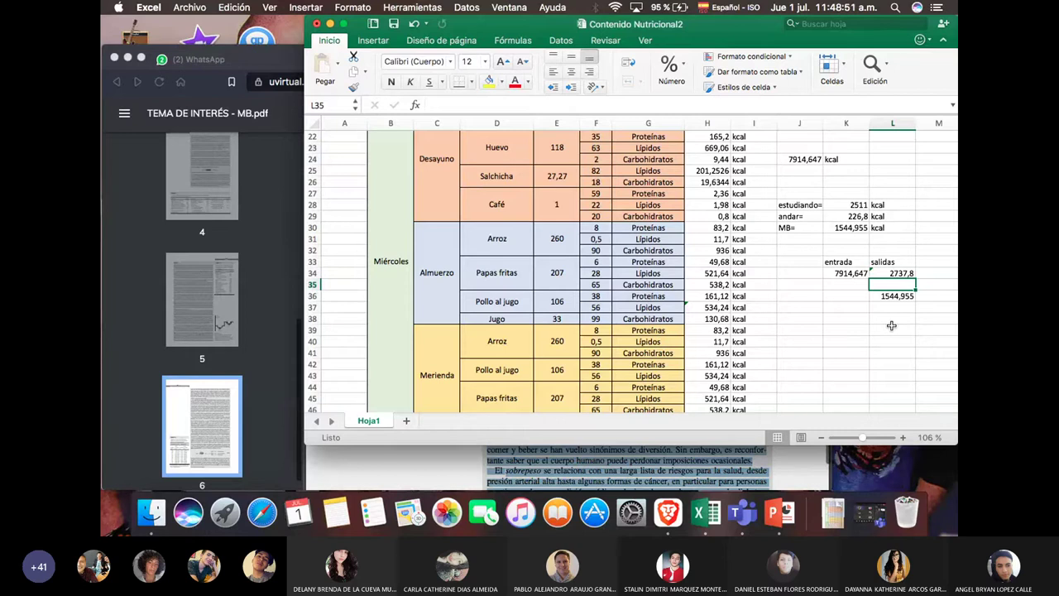
- Begin a SUMA formula in L35 referencing L34 and L38, then abandon it
type("=s")
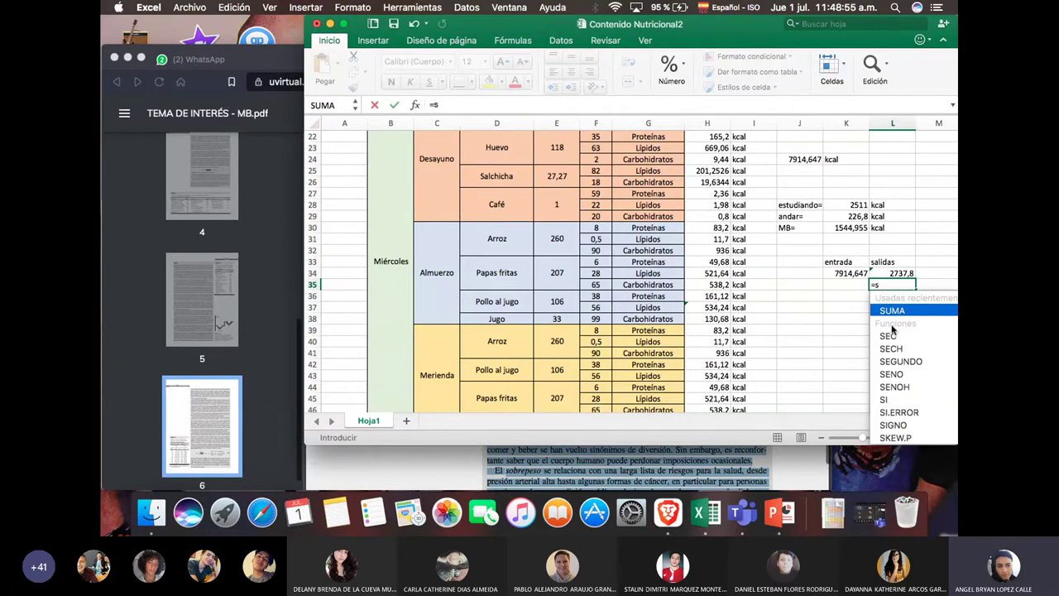
type("u")
double_click(894, 313)
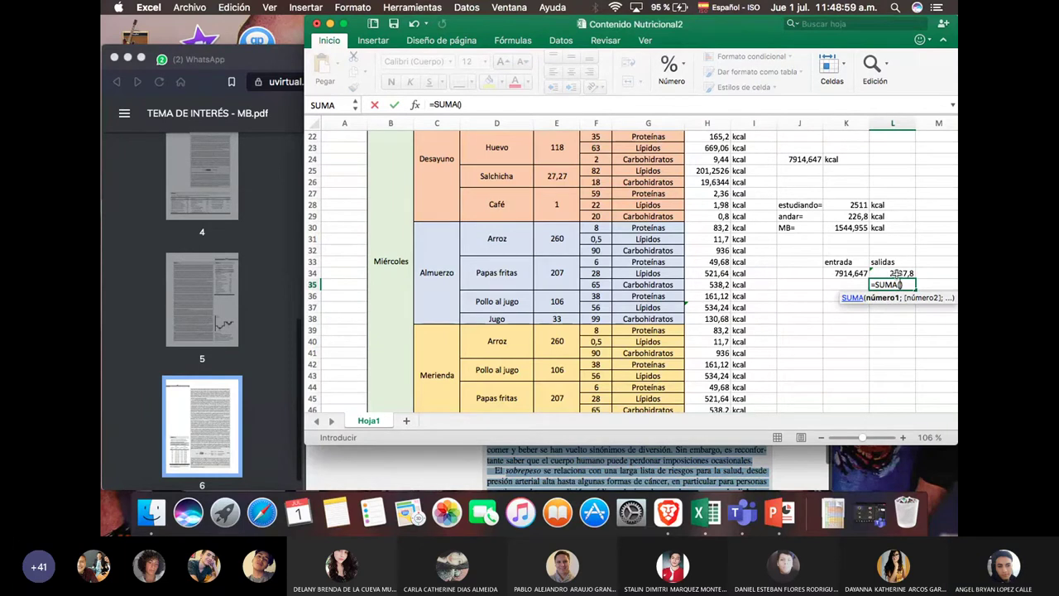
key("BackSpace")
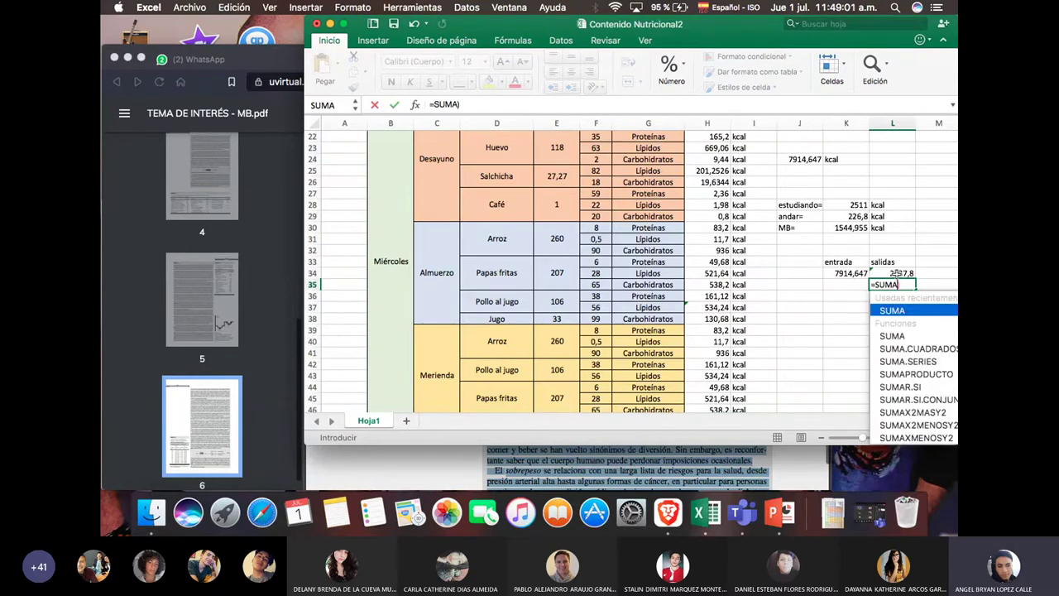
type("(")
left_click(896, 273)
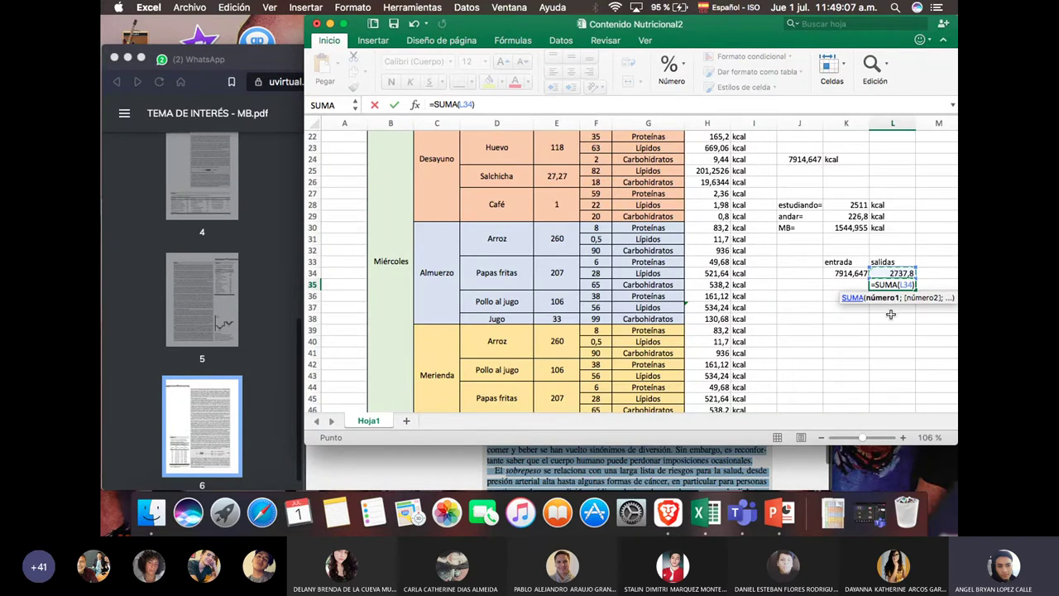
left_click(903, 318)
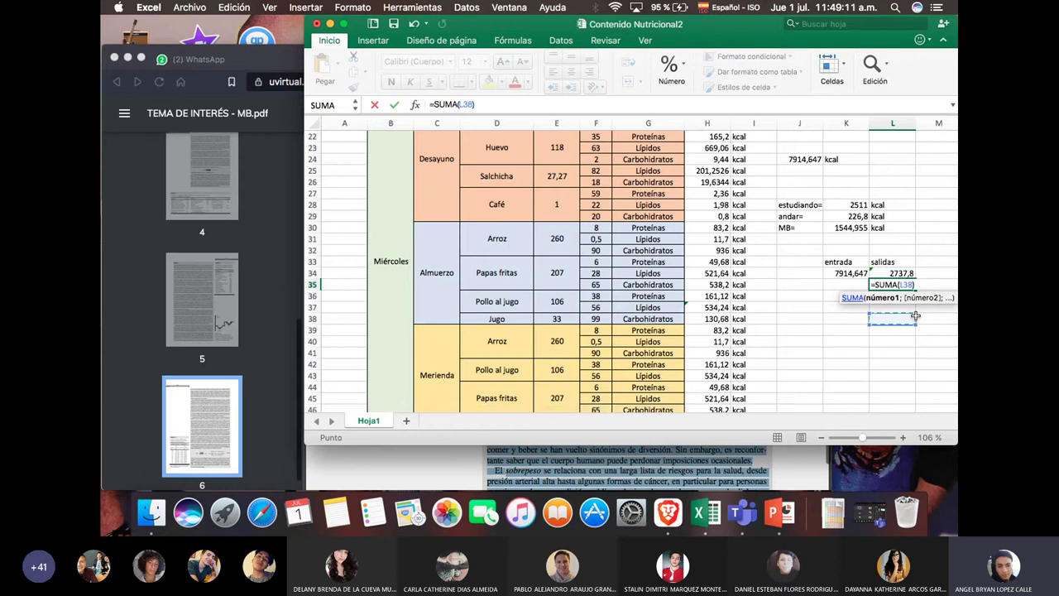
key("Escape")
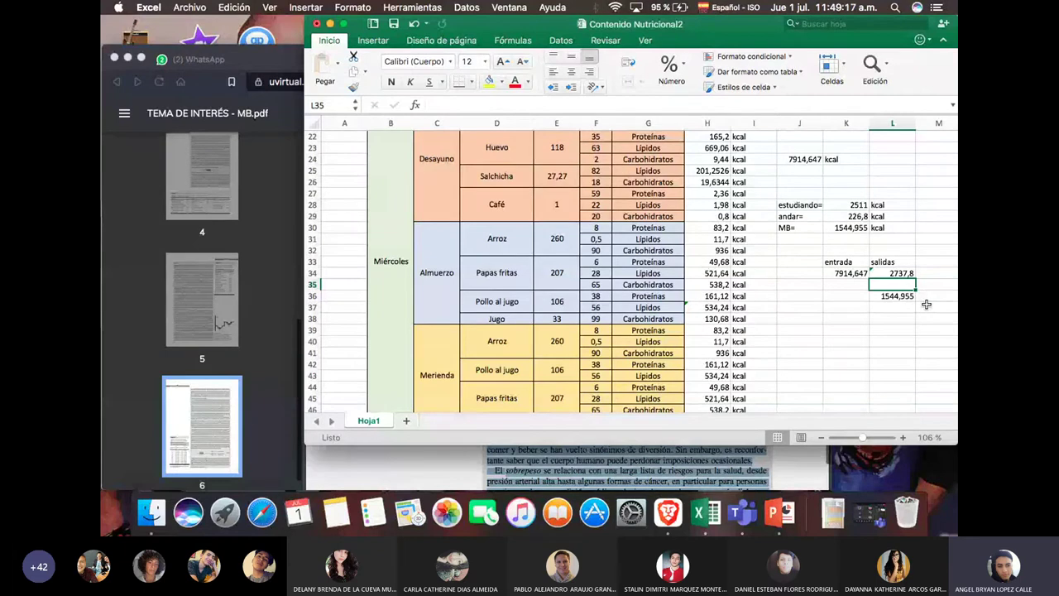
- Enter =(L34+L36)*0,1 in L35, giving 428,2755
type("=")
left_click(902, 273)
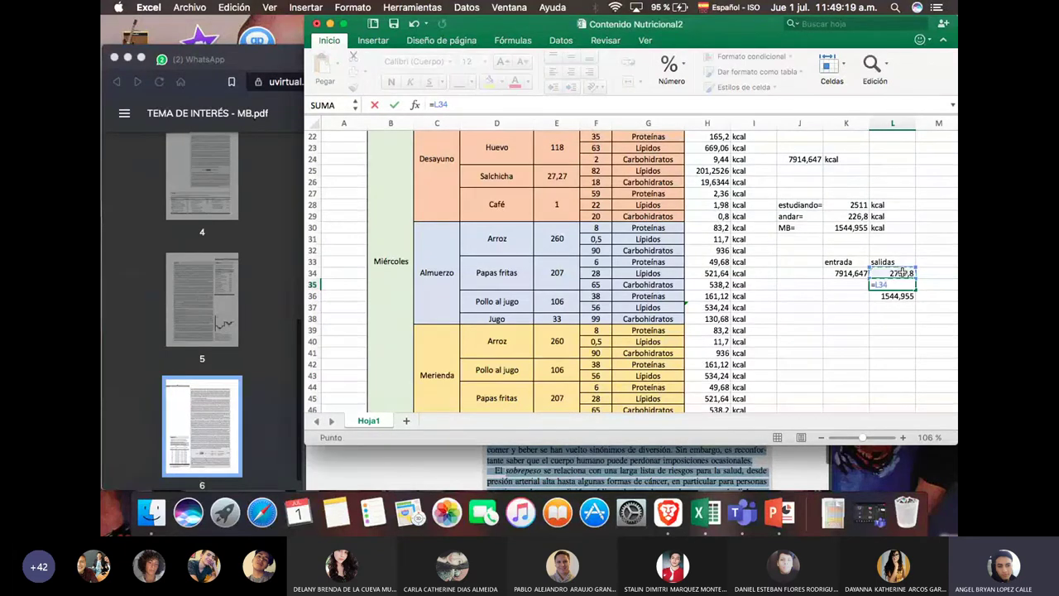
type("+")
left_click(896, 296)
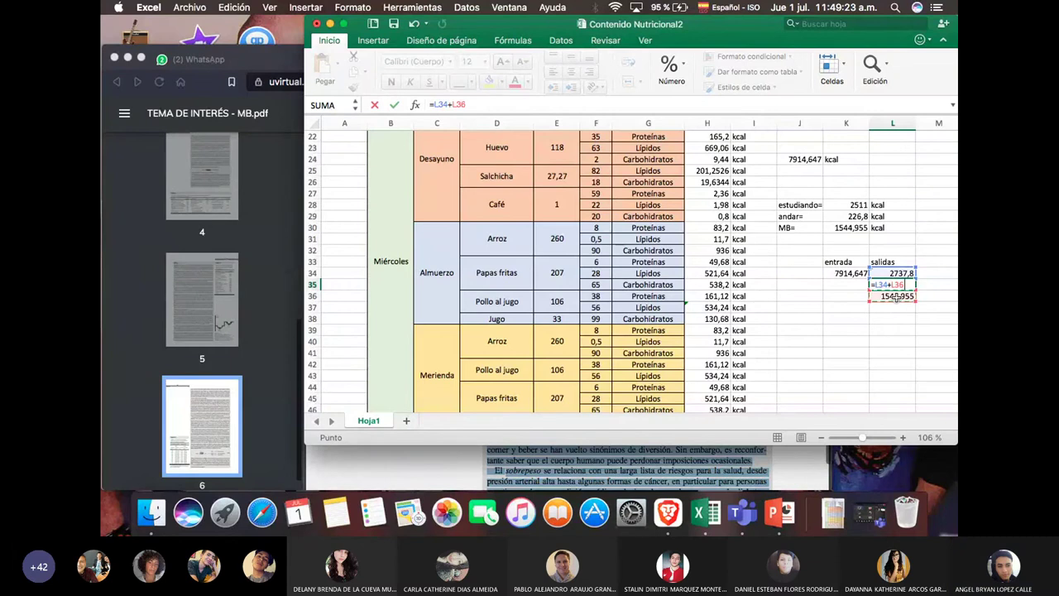
type("*")
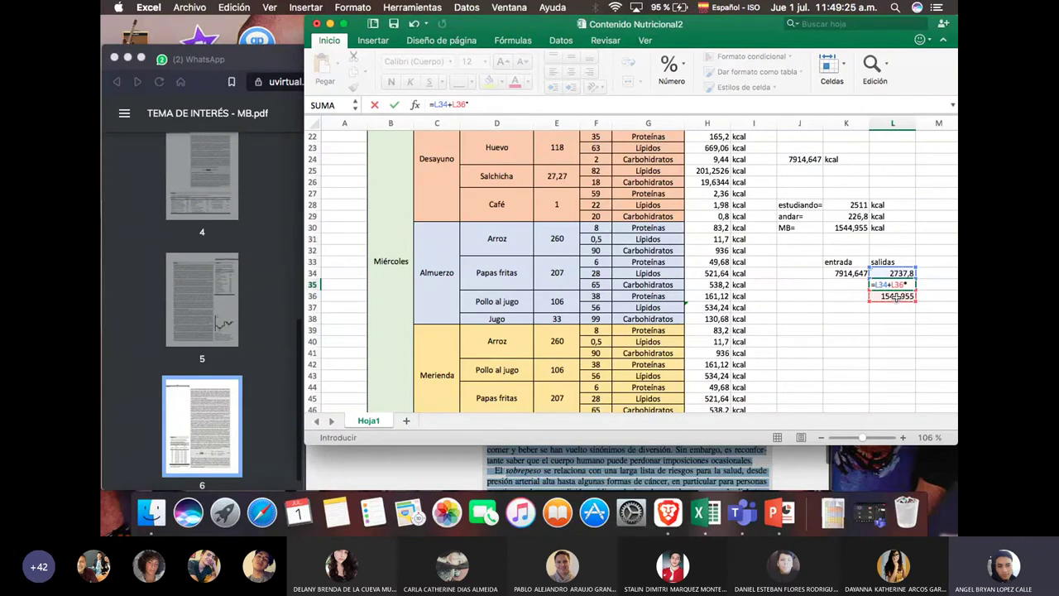
key("BackSpace")
left_click(448, 103)
type("(")
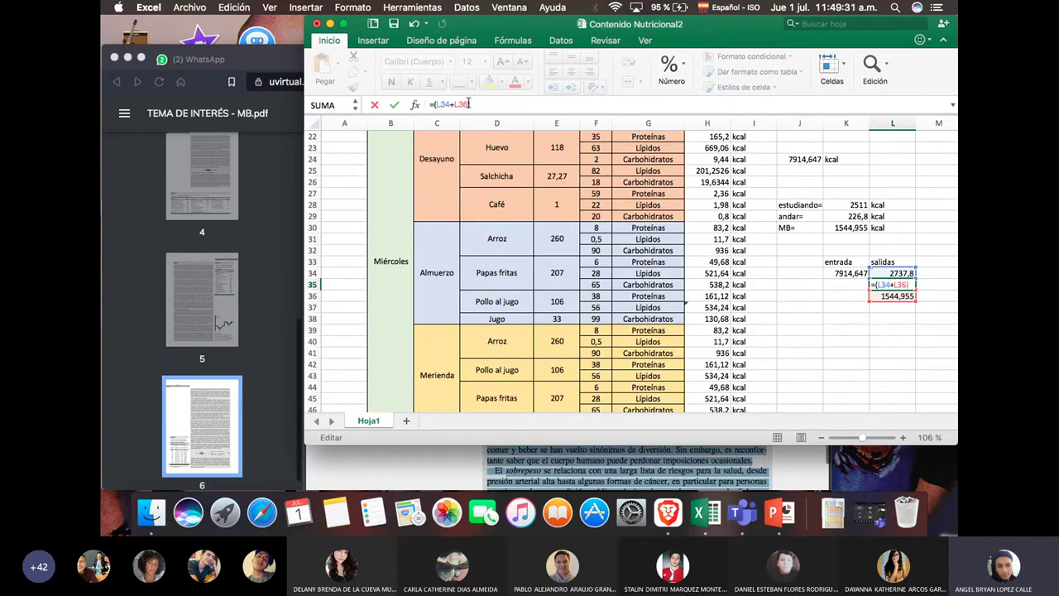
type(")*0,1")
key("Return")
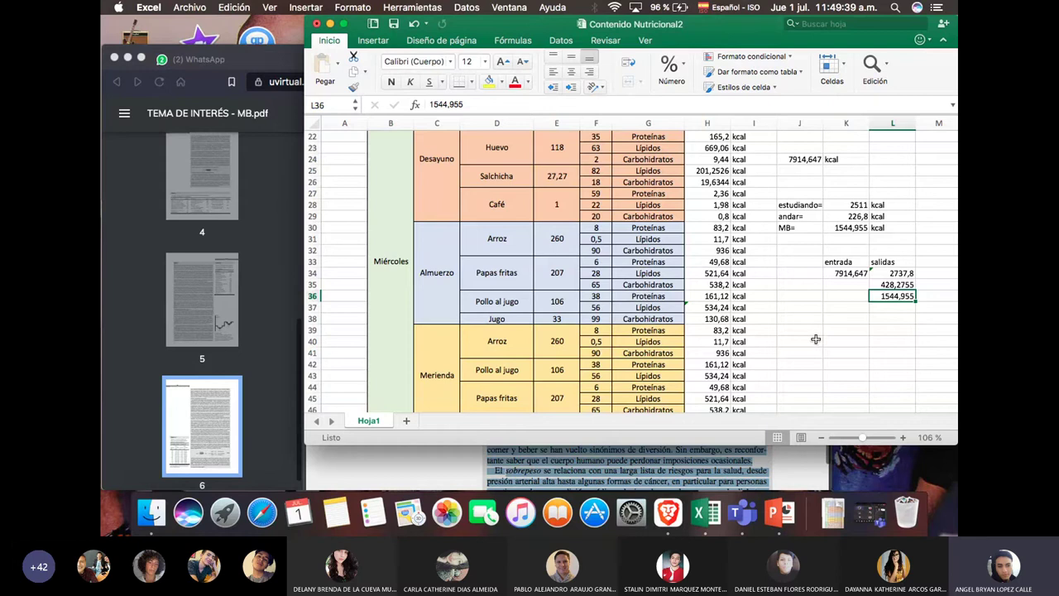
- Label K38 'total=' and sum the salidas with =SUMA(L34:L36) in L38, giving 4711,0305
left_click(857, 318)
type("total=")
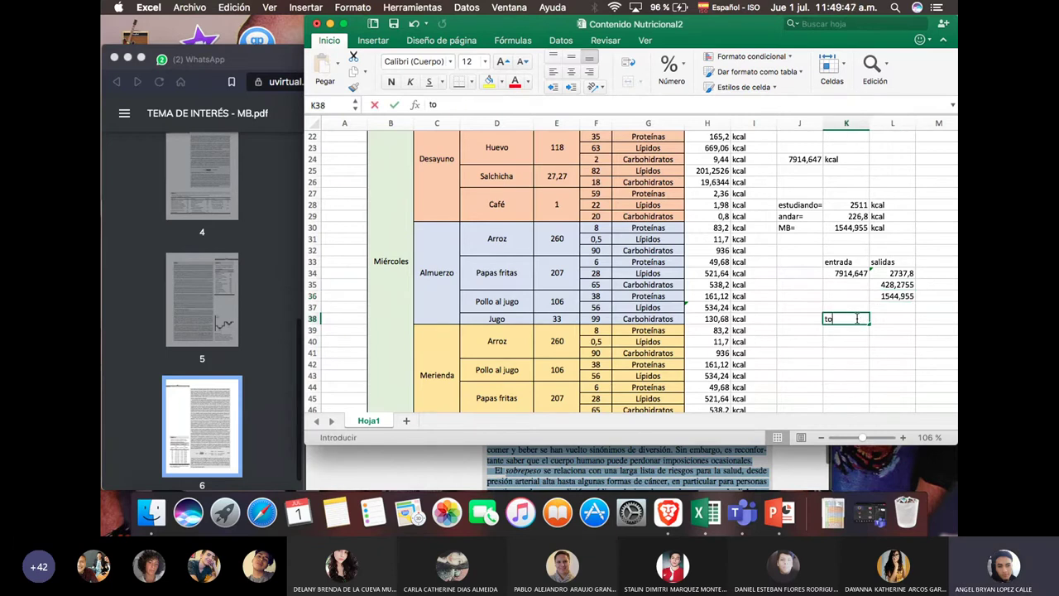
key("Return")
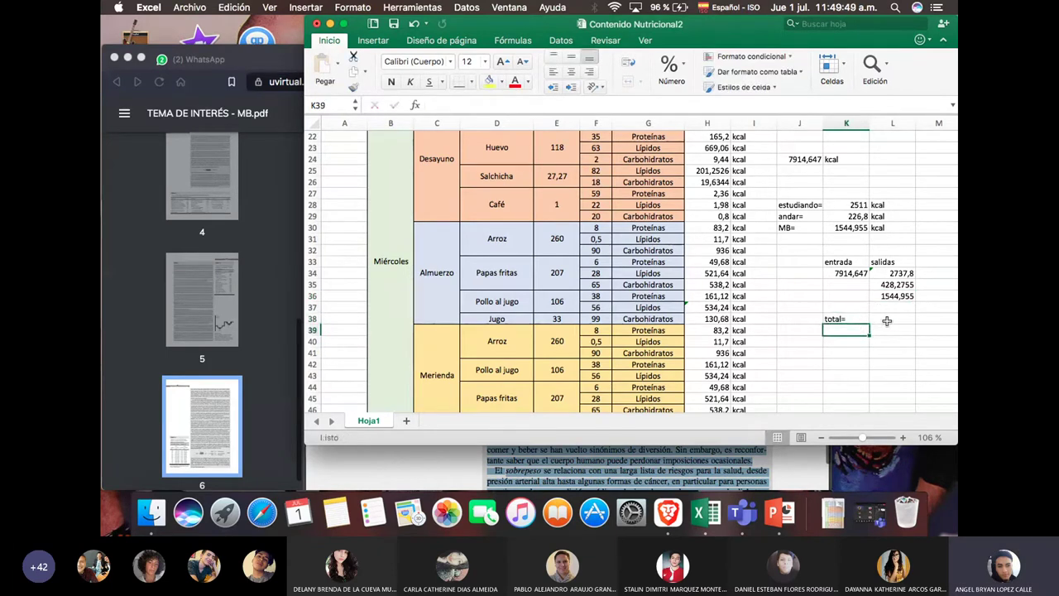
left_click(887, 320)
type("=s")
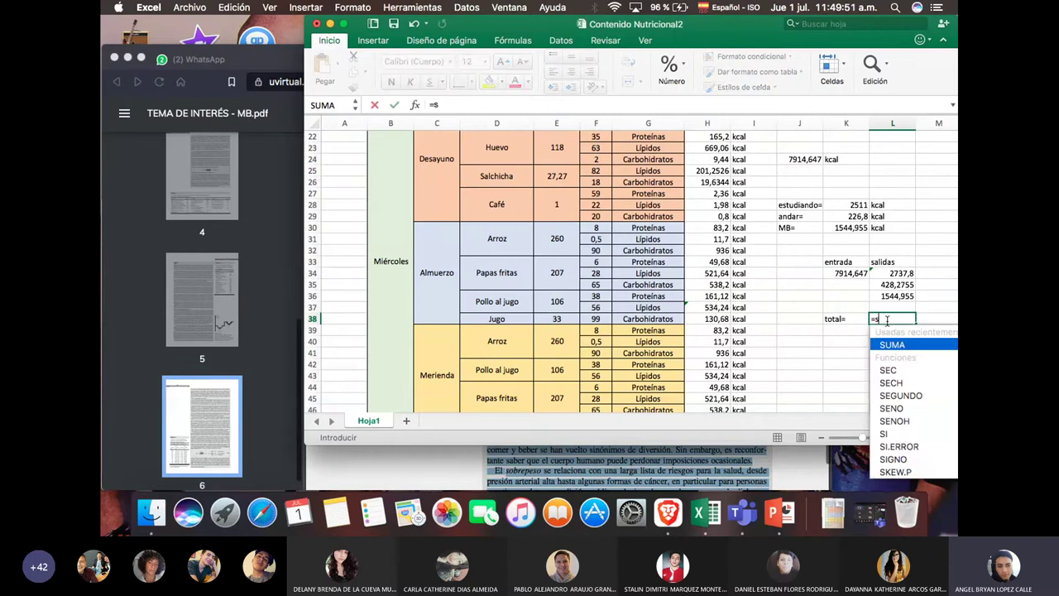
double_click(897, 339)
left_click_drag(894, 273, 894, 296)
key("Return")
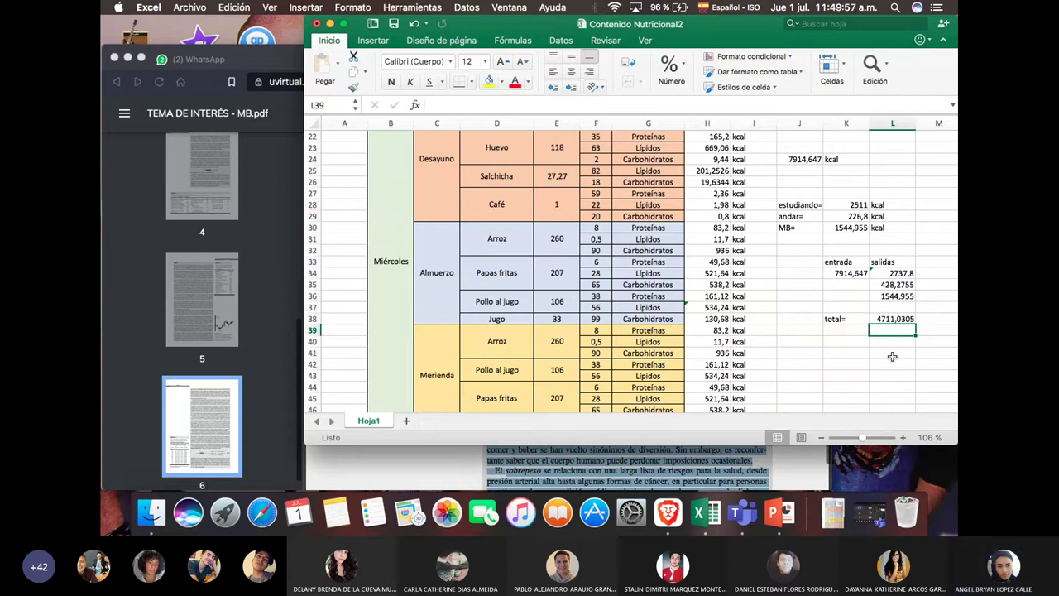
- Label K40 'diferencia=' and enter =K34-L38 in L40, giving 3203,6165
left_click(840, 341)
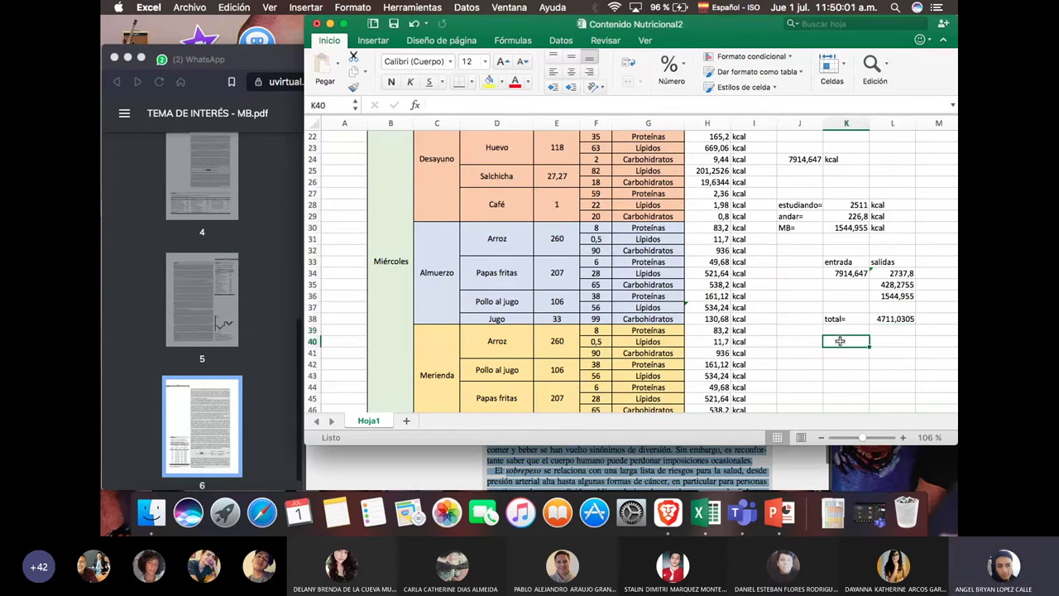
type("diferencia=")
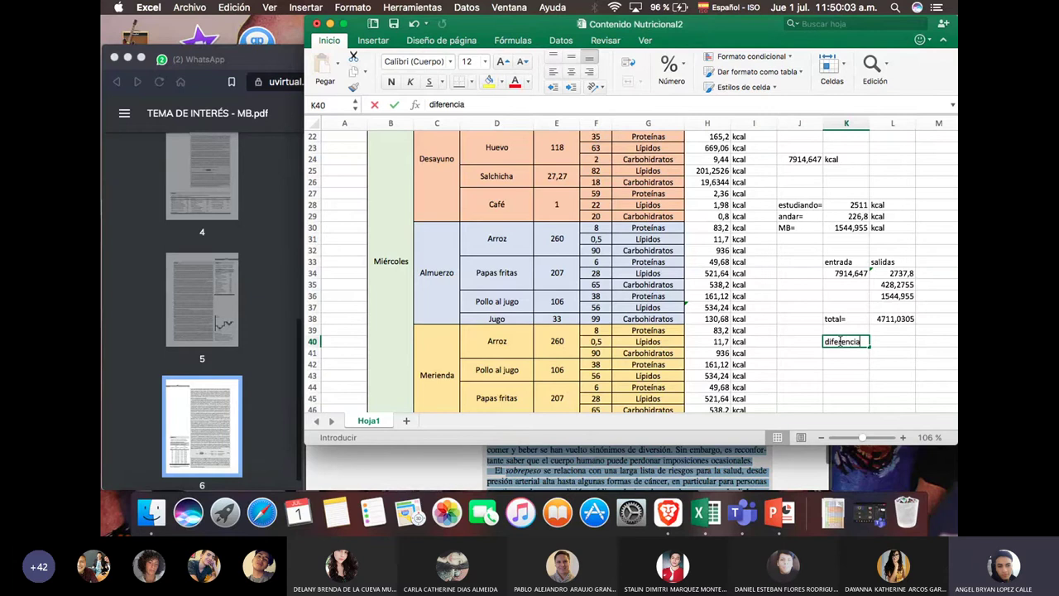
left_click(883, 341)
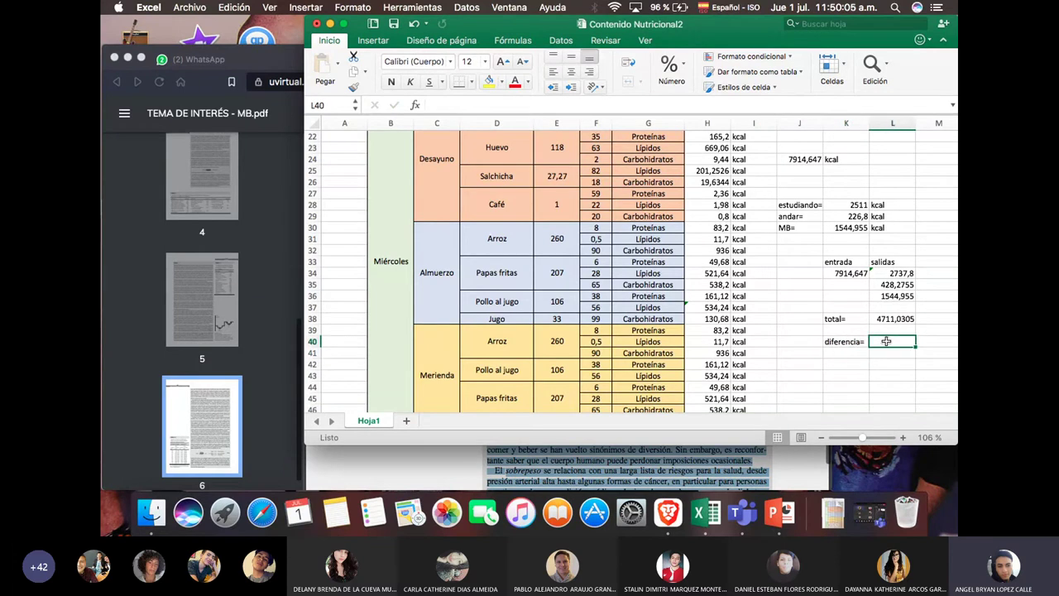
type("=")
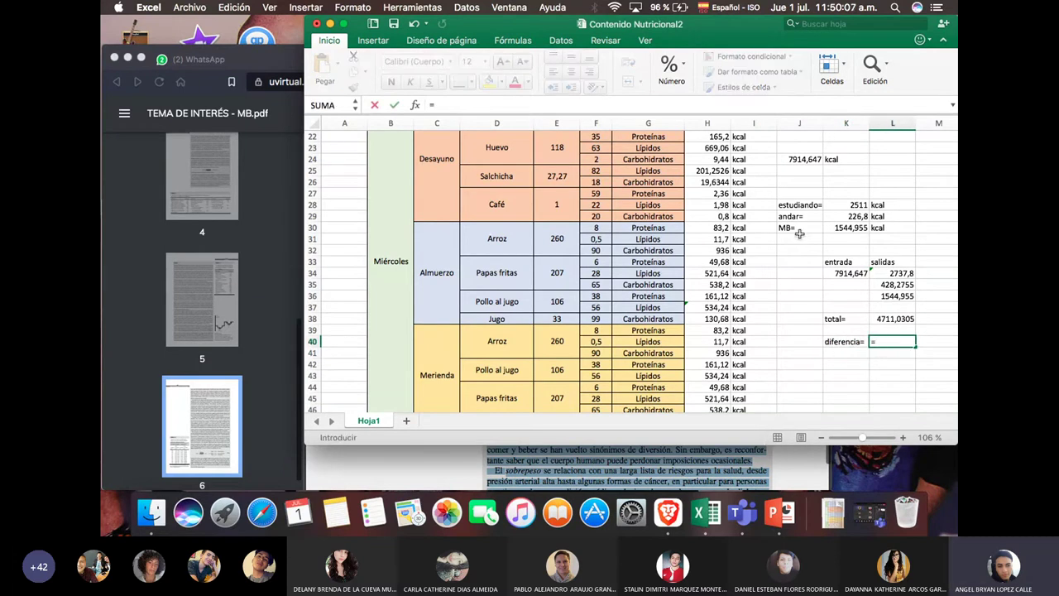
left_click(853, 276)
type("-")
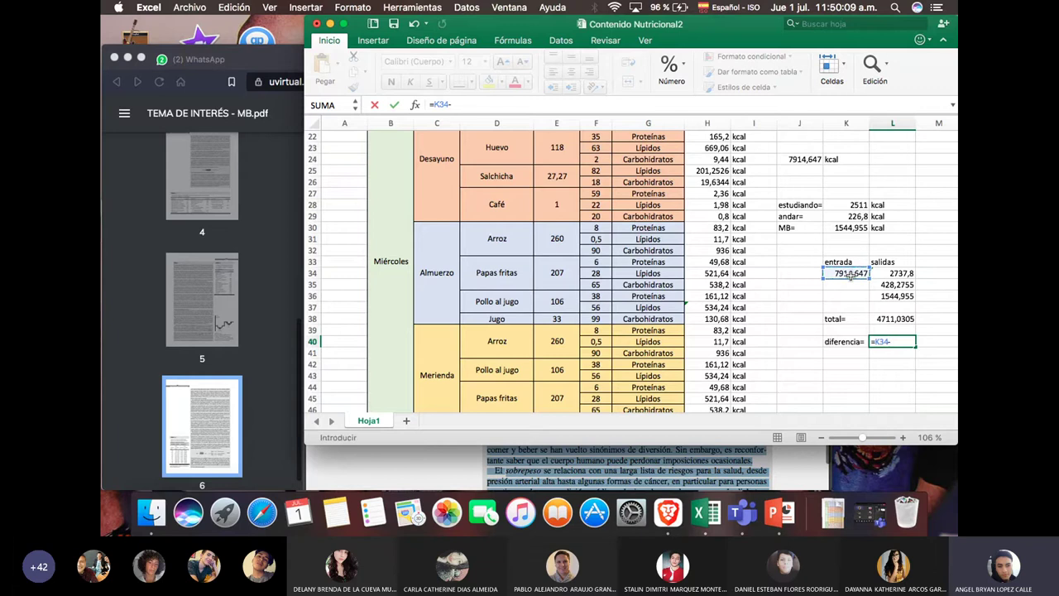
left_click(895, 318)
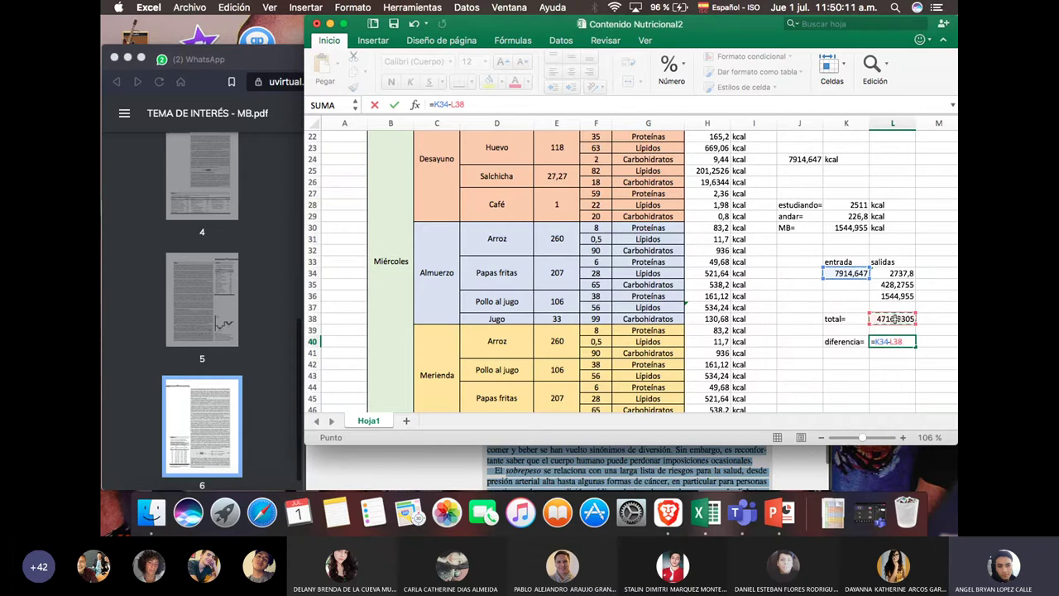
key("Return")
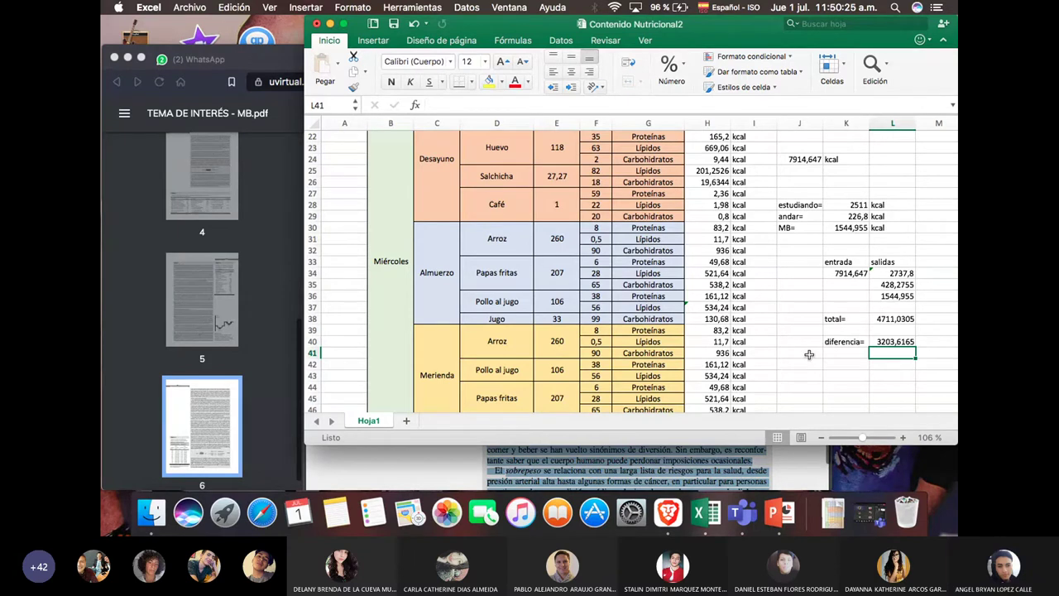
- Scroll the Contenido Nutricional2 sheet down and bring the Microsoft Teams meeting to the front
scroll(808, 354, "down", 1)
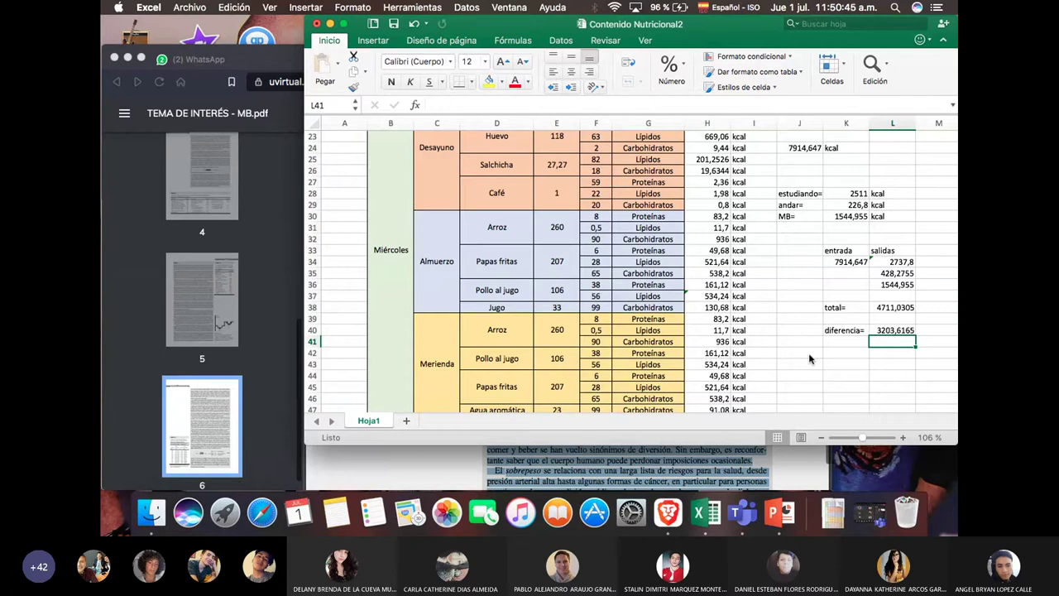
left_click(845, 465)
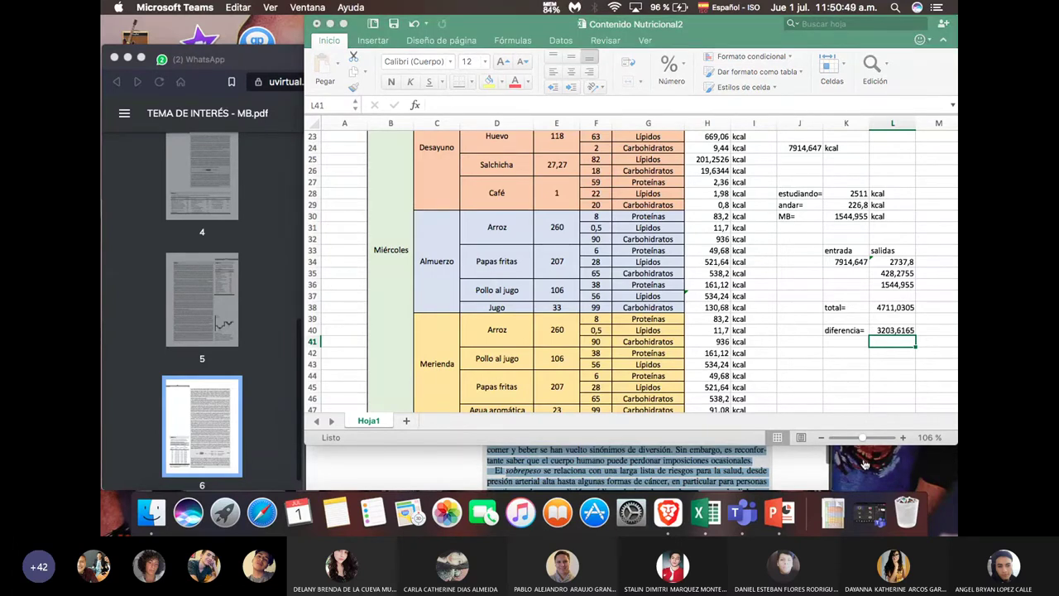
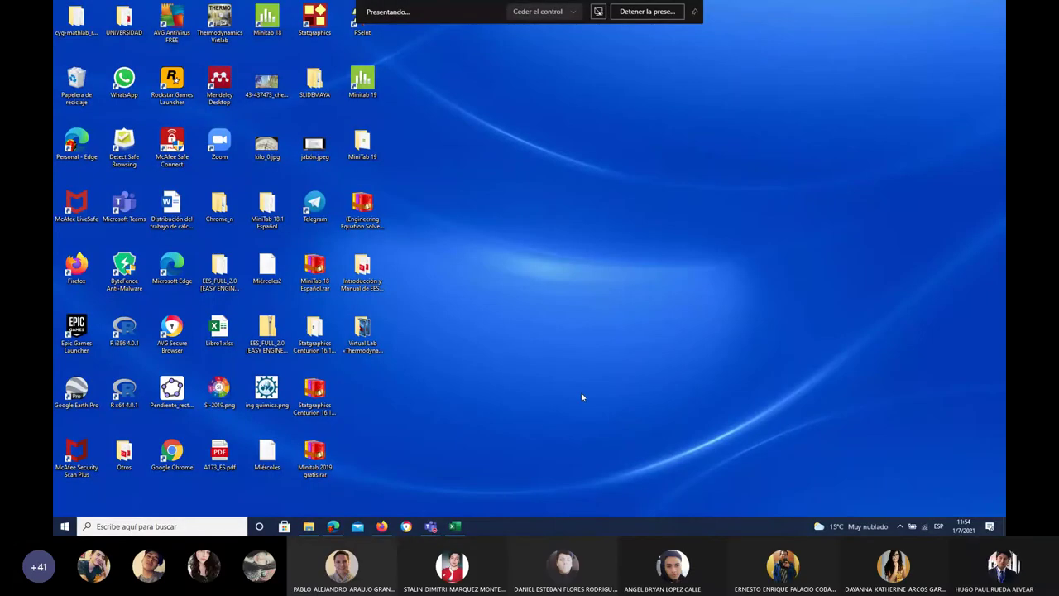
- Bring the PAE_1.xlsx workbook to the front and select its energy summary range I44:M48
mouse_move(453, 534)
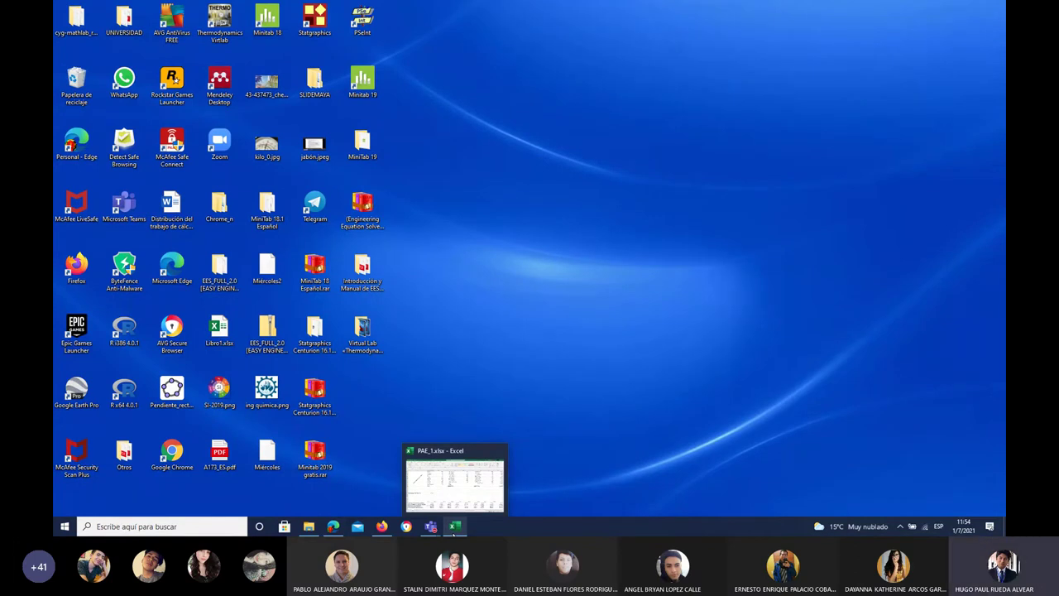
left_click(454, 534)
left_click_drag(178, 414, 529, 470)
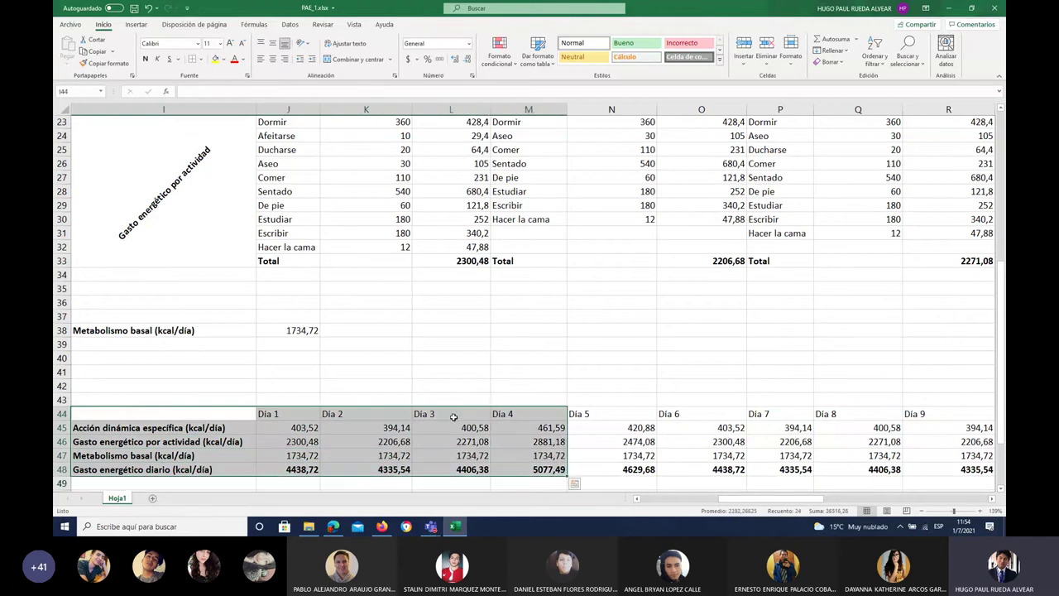
scroll(320, 370, "down", 2)
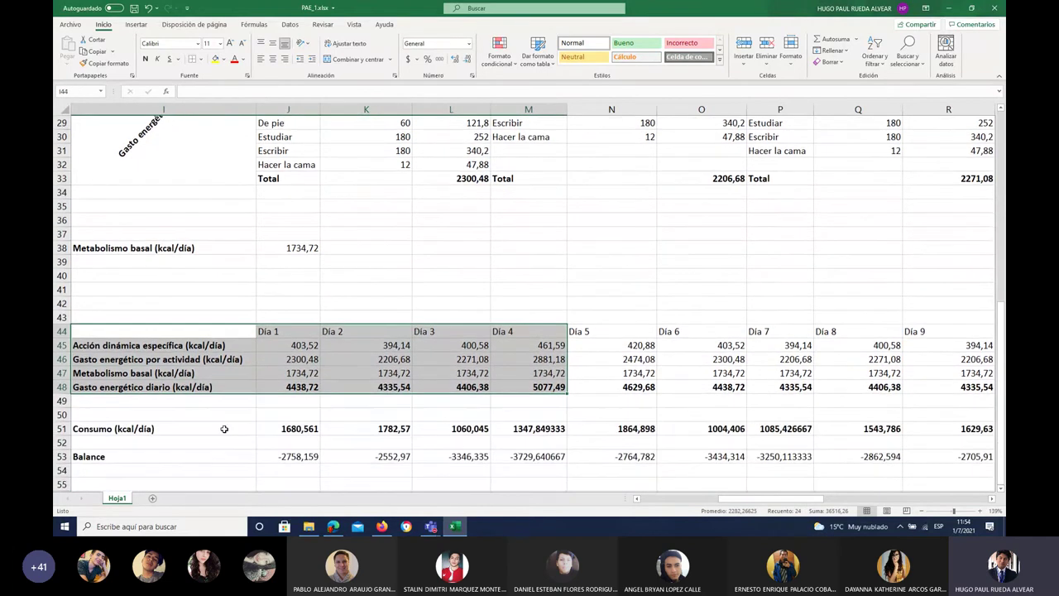
left_click(174, 428)
left_click_drag(282, 427, 380, 428)
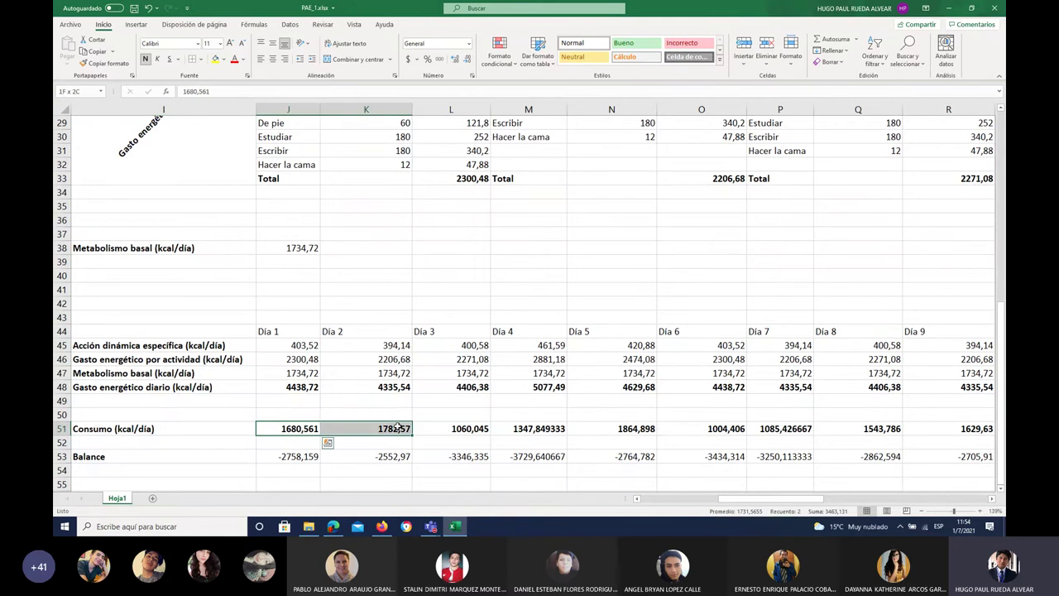
left_click(395, 428)
left_click(211, 447)
left_click_drag(212, 456, 347, 453)
scroll(326, 449, "right", 15)
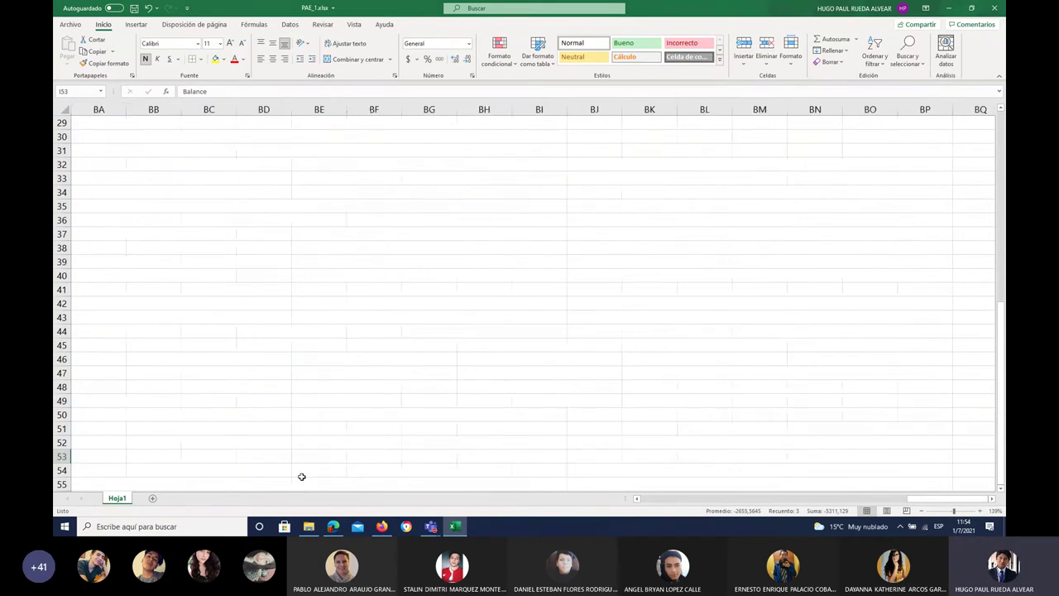
scroll(302, 477, "left", 10)
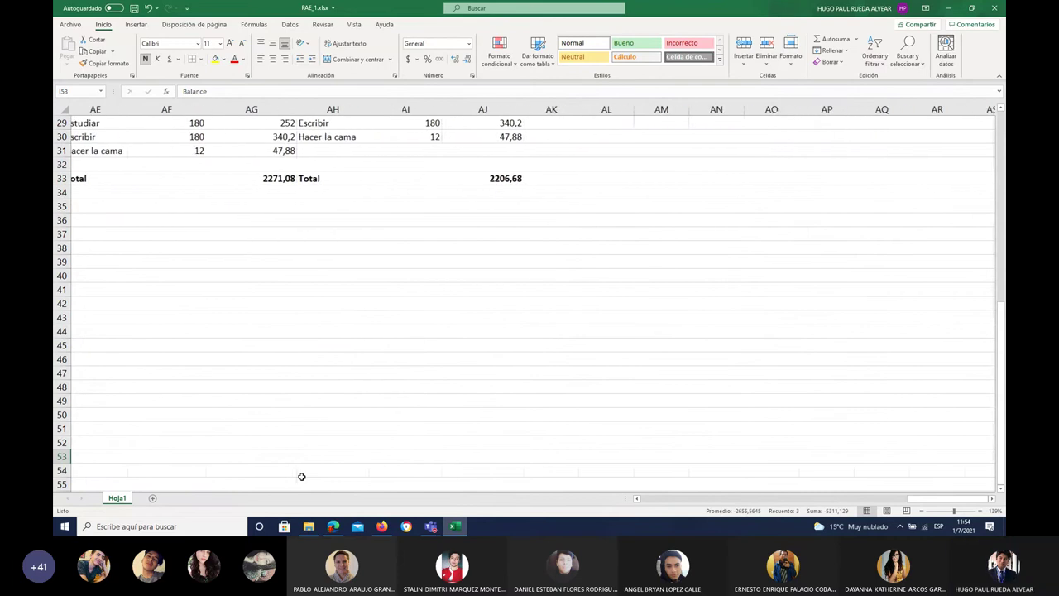
left_click(247, 206)
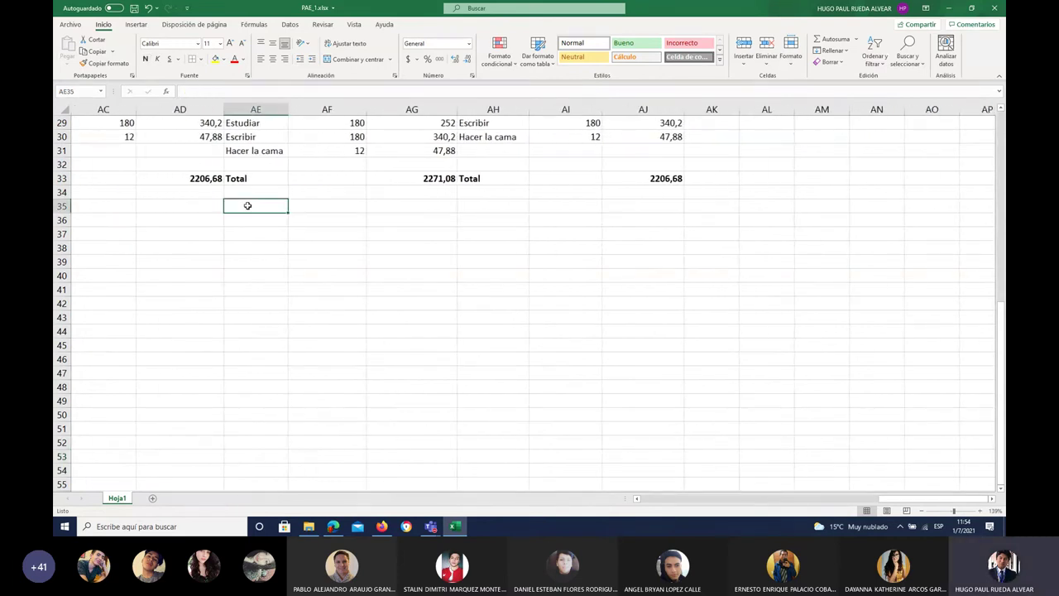
scroll(222, 227, "up", 3)
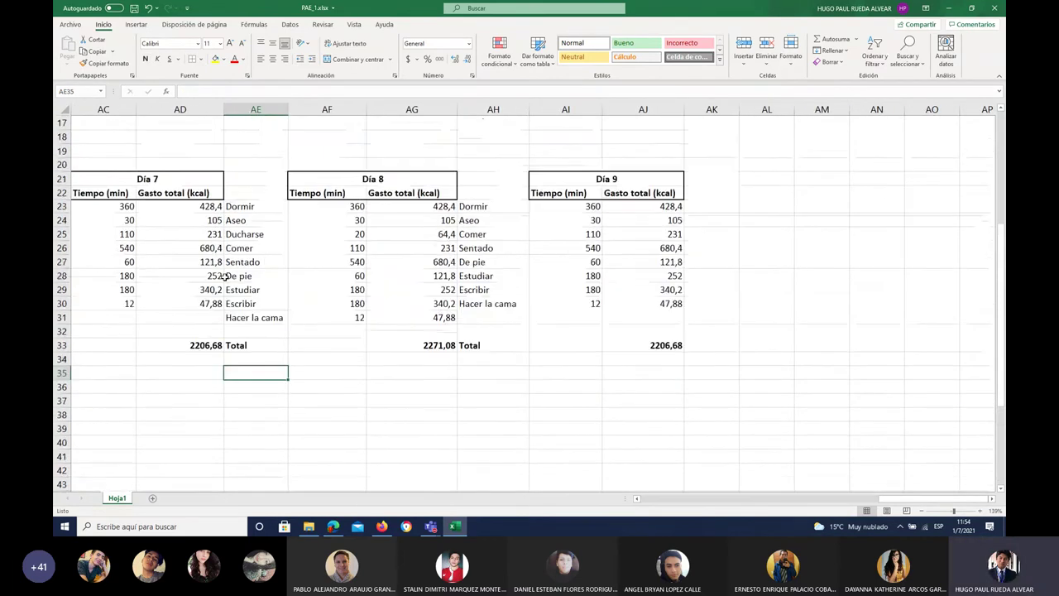
scroll(267, 253, "down", 11)
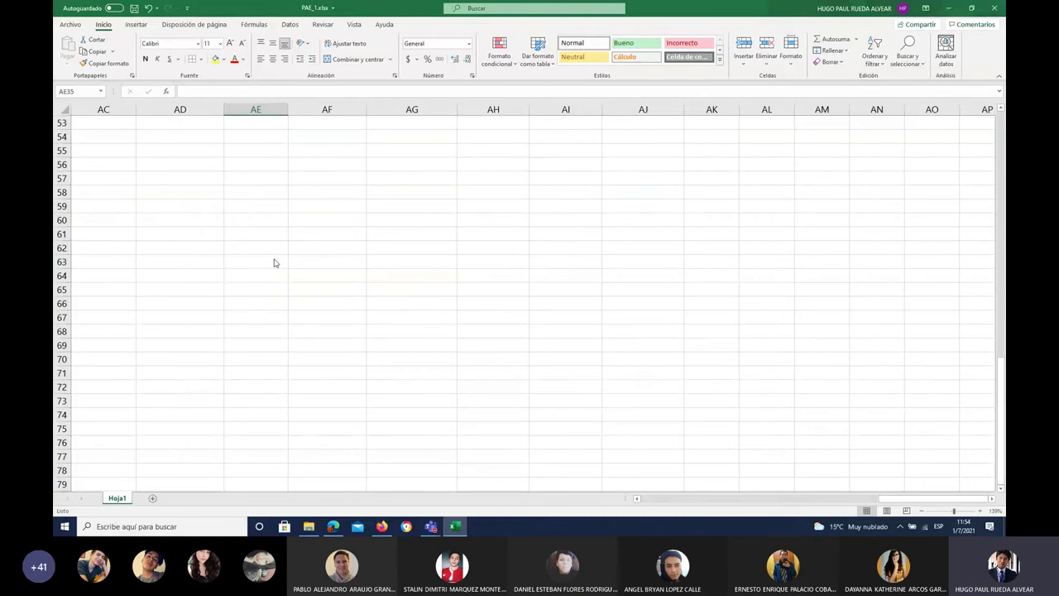
key("alt+Tab")
key("alt+Tab")
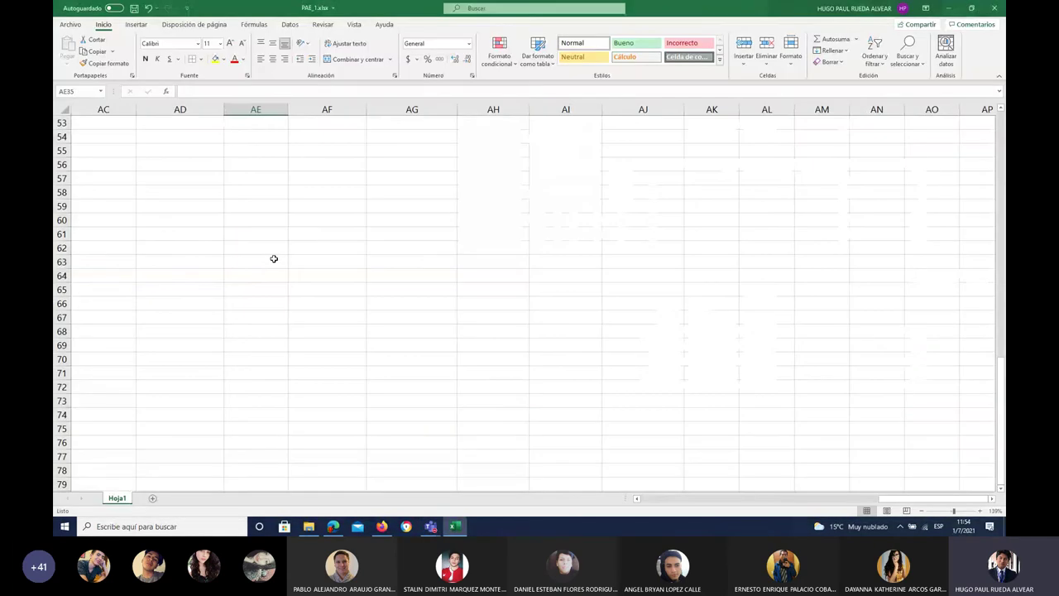
left_click(273, 257)
key("Left")
key("Left")
key("Left")
key("Left")
key("Left")
key("Left")
key("Left")
key("Left")
key("Left")
key("Left")
key("Left")
key("Left")
key("Left")
key("Left")
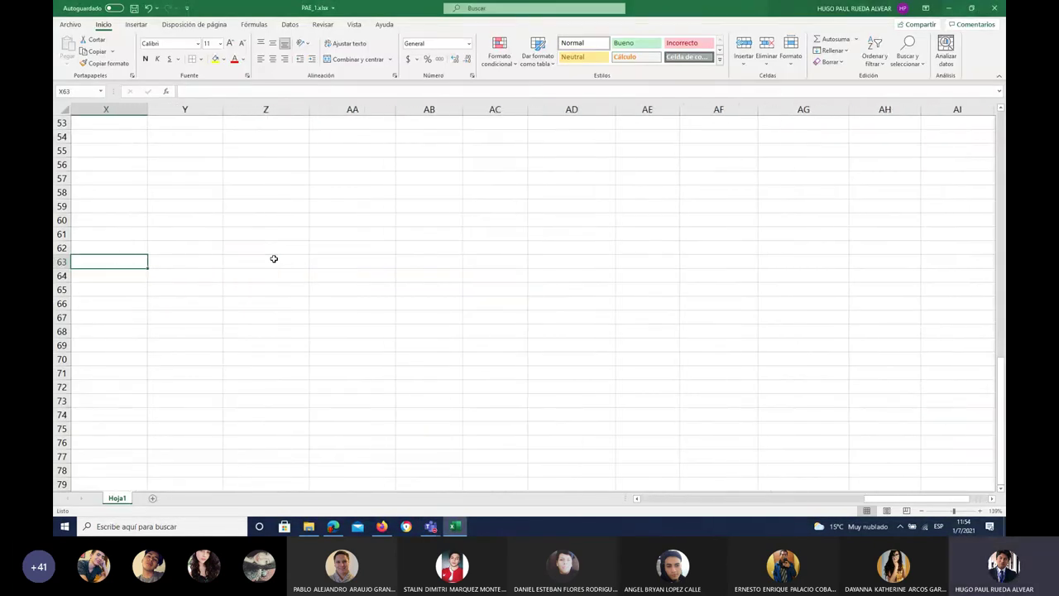
key("Left")
key("Left")
key("Left")
key("Left")
key("Left")
key("Left")
key("Up")
key("Up")
key("Up")
key("Up")
key("Up")
key("Up")
key("Up")
key("Up")
key("Up")
key("Up")
key("Up")
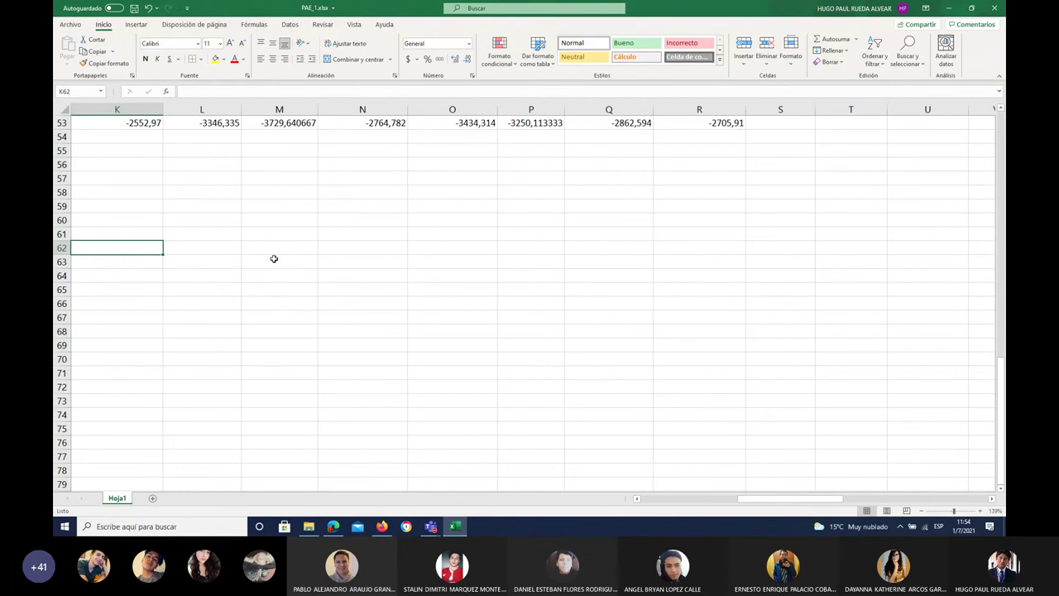
key("Up")
key("Up")
key("Up")
key("Up")
key("Up")
key("Up")
key("Up")
key("Up")
key("Up")
key("Up")
key("Up")
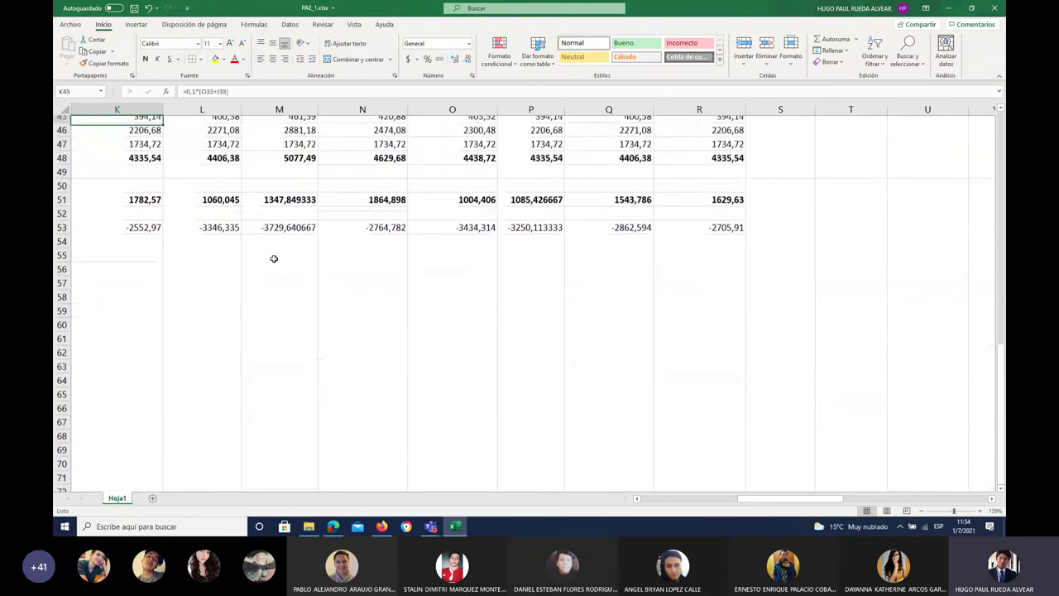
key("Left")
key("Left")
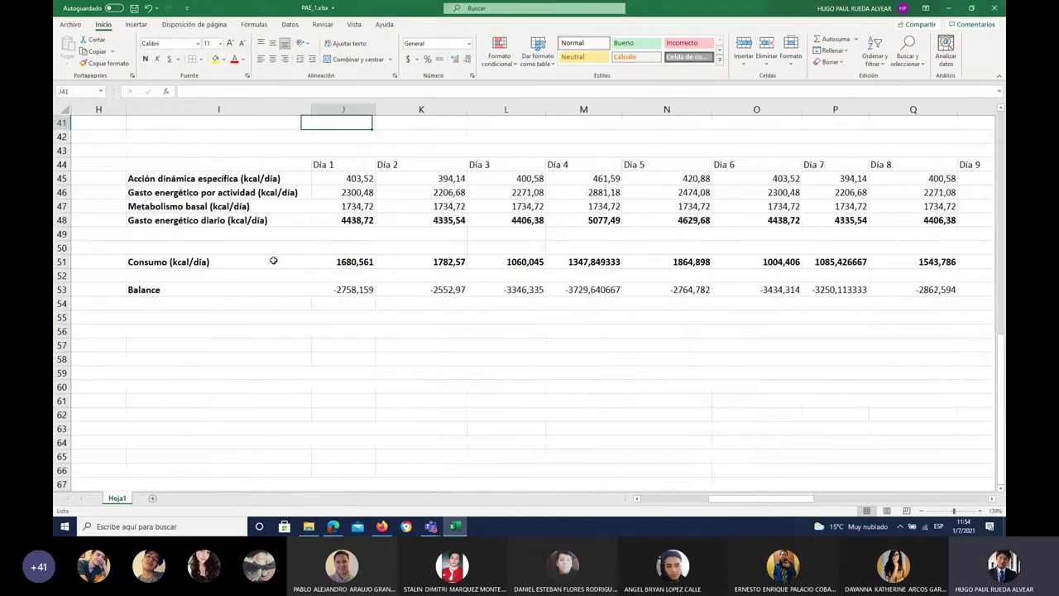
key("Down")
key("Down")
key("Down")
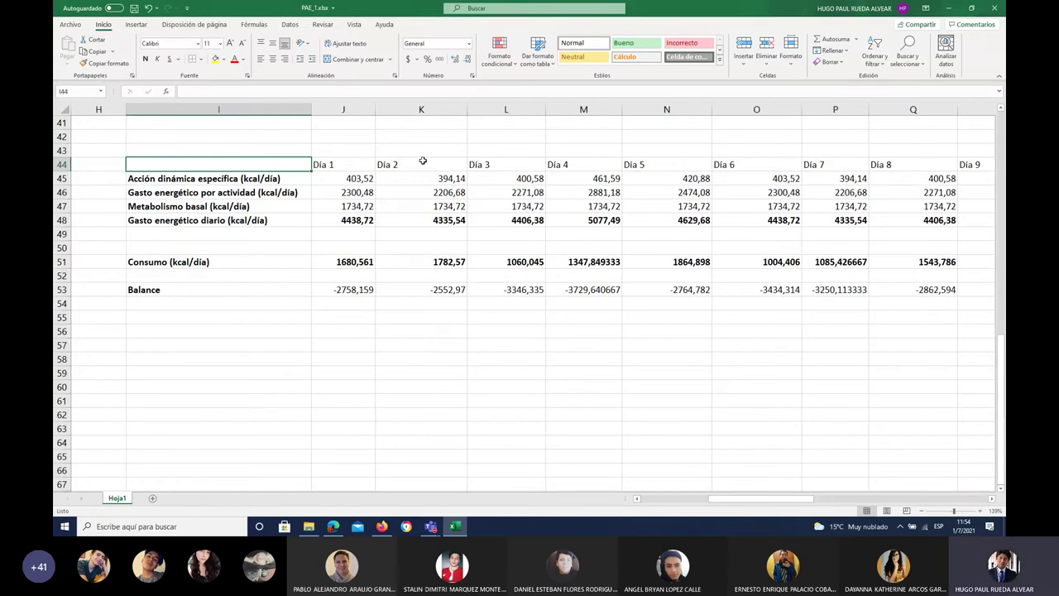
- Inspect the formula behind the Día 1 dynamic action value, leaving it unchanged
double_click(370, 178)
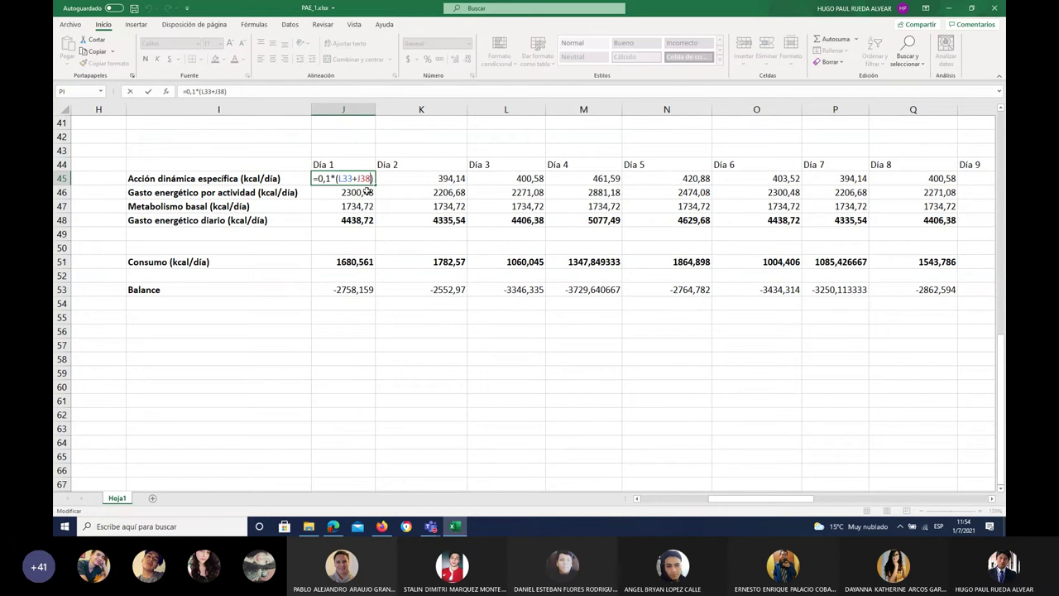
key("Return")
scroll(438, 265, "up", 1)
scroll(439, 247, "up", 4)
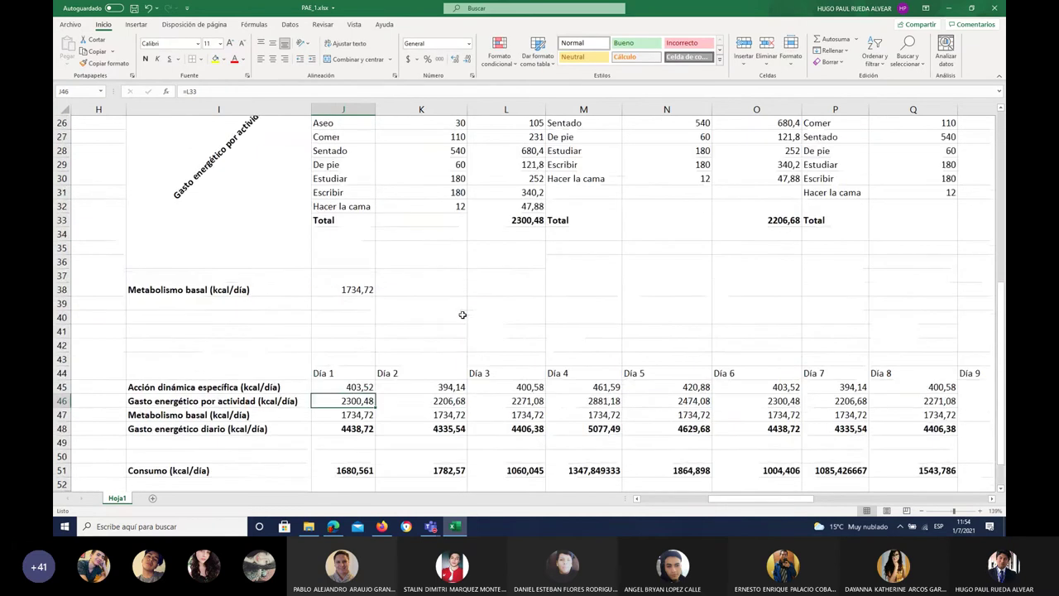
scroll(462, 315, "up", 2)
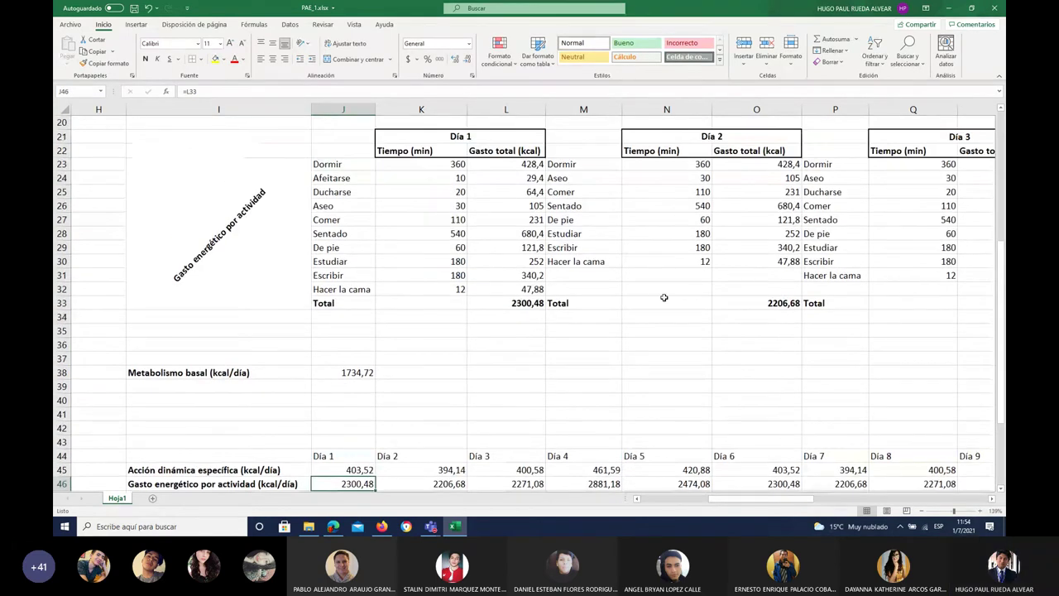
- Check the Día 1 sleep minutes, the Día 1 and Día 2 activity lists, and Día 2's Hacer la cama minutes
left_click(446, 165)
left_click_drag(348, 163, 351, 288)
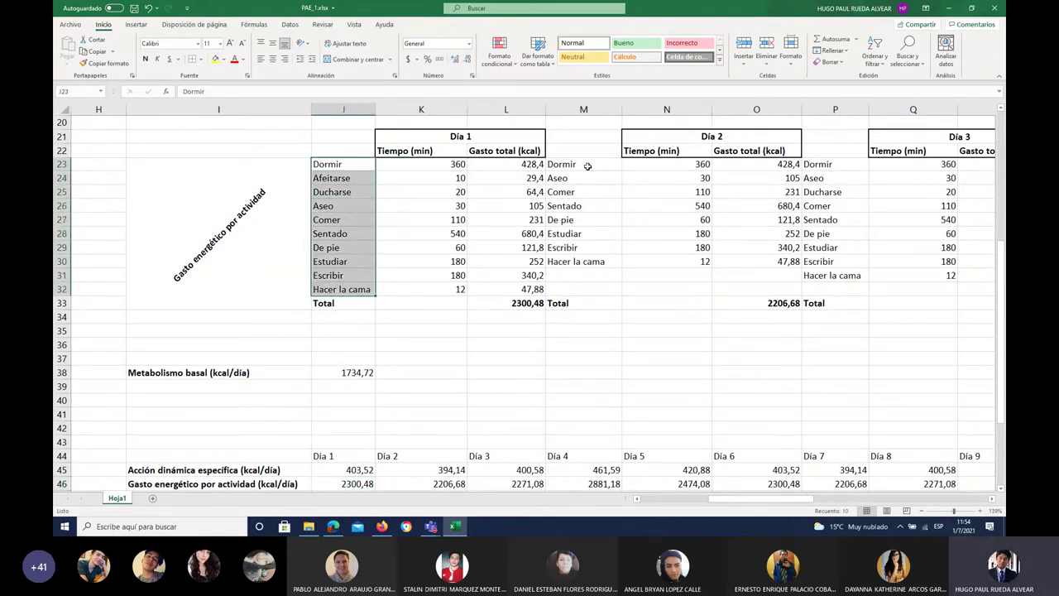
left_click_drag(587, 164, 596, 260)
left_click(664, 262)
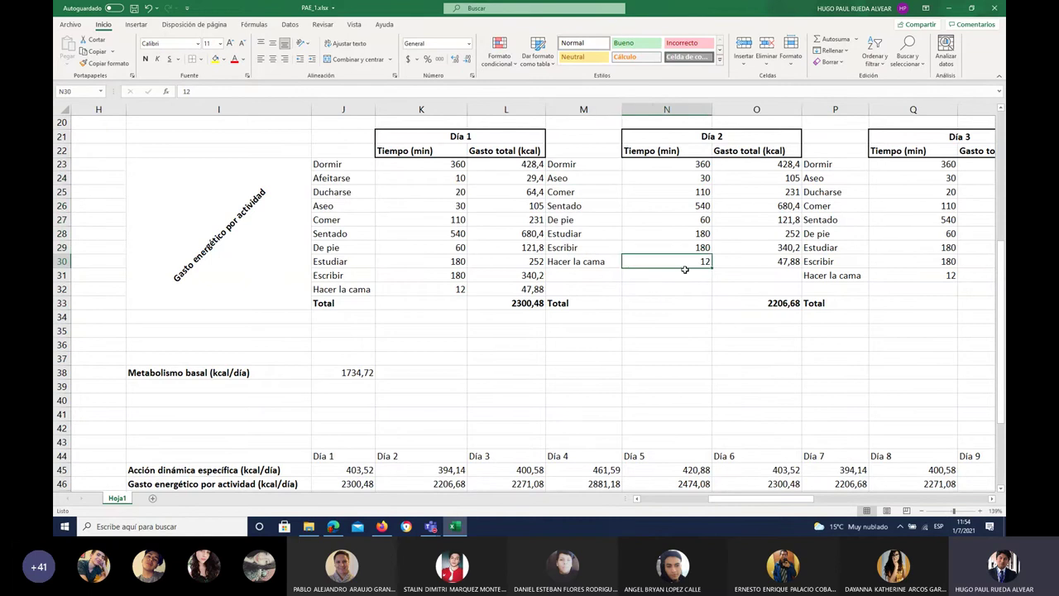
- Review activity minutes across the Día 4 to Día 6 tables, including Lavar ropa's 150
key("Right")
key("Right")
key("Right")
key("Right")
key("Right")
key("Right")
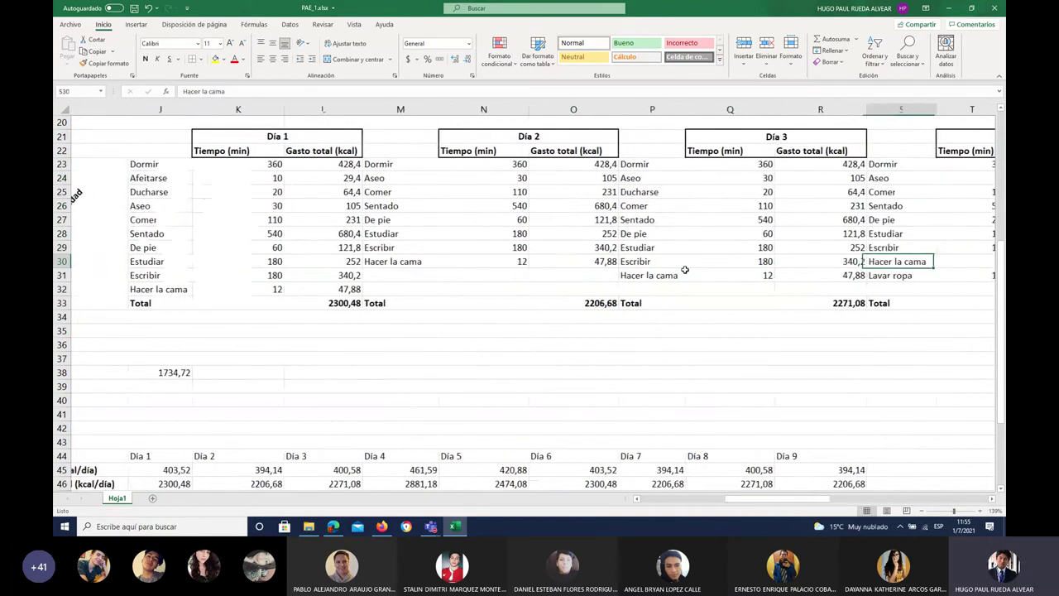
key("Right")
key("Right")
key("Right")
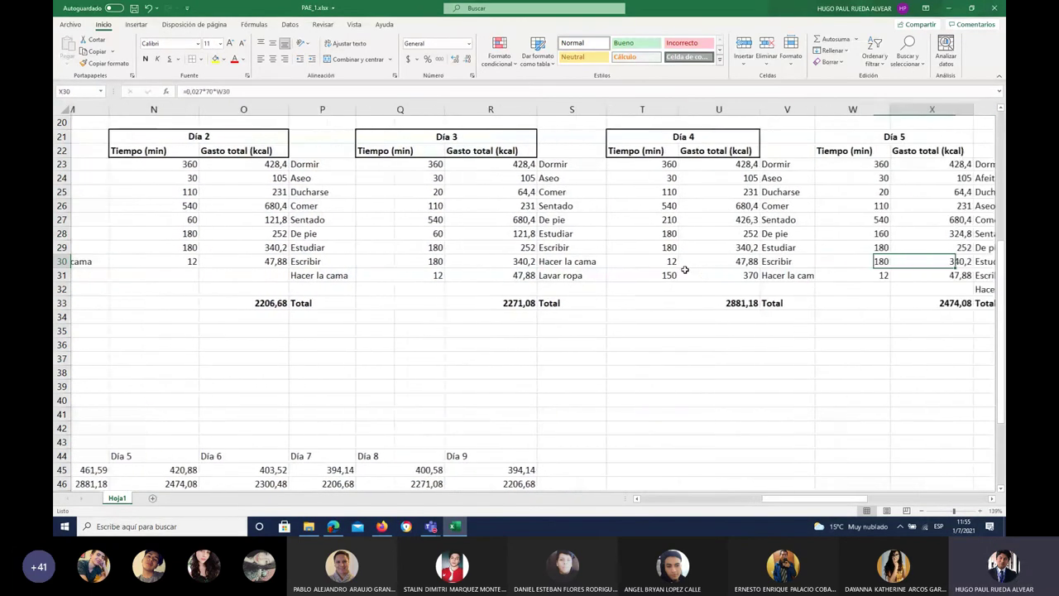
key("Left")
key("Left")
key("Left")
key("Left")
key("Left")
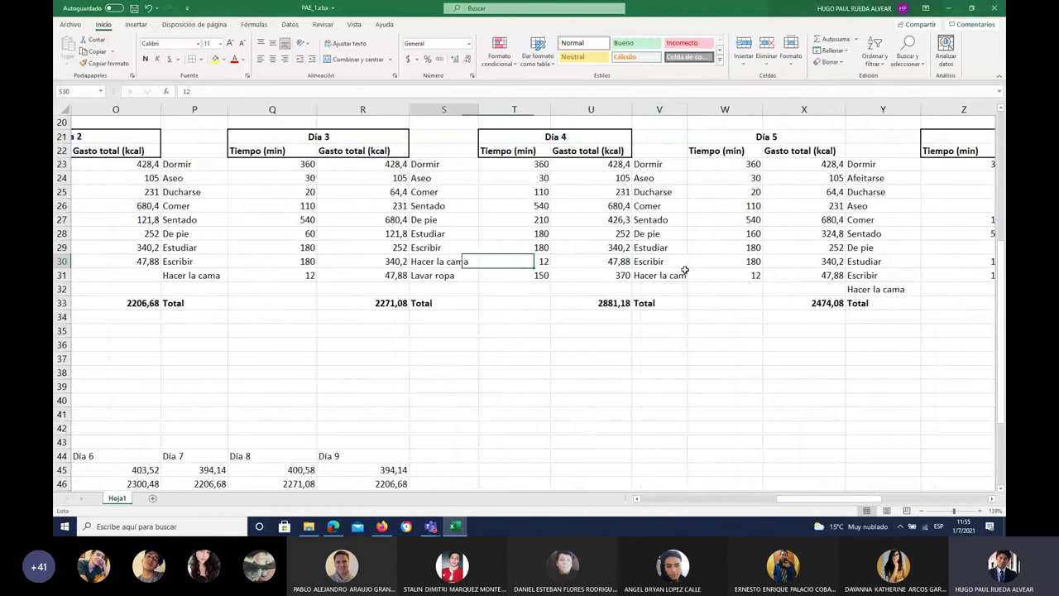
key("Down")
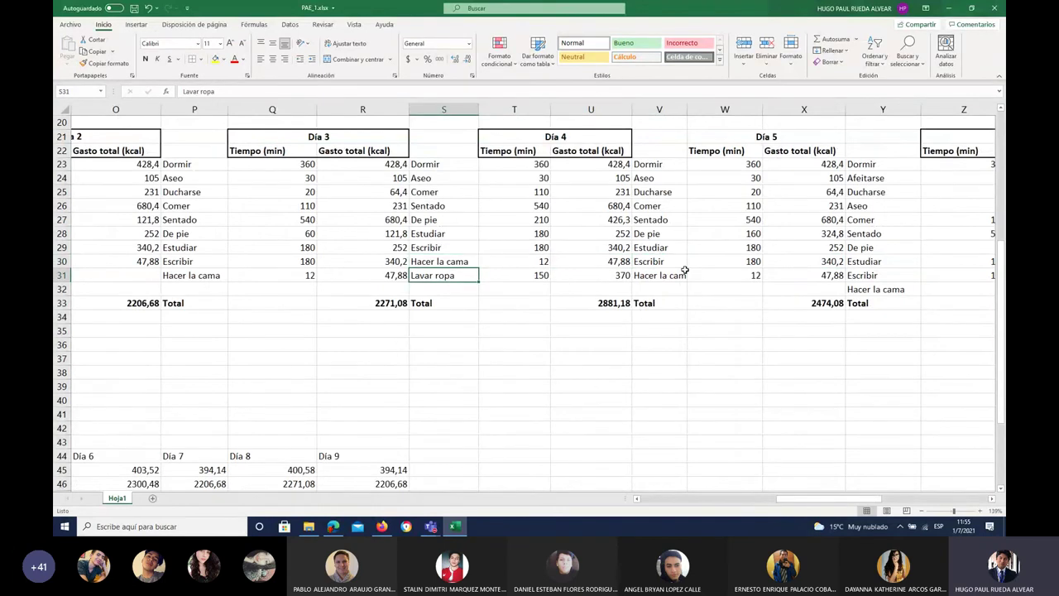
key("Right")
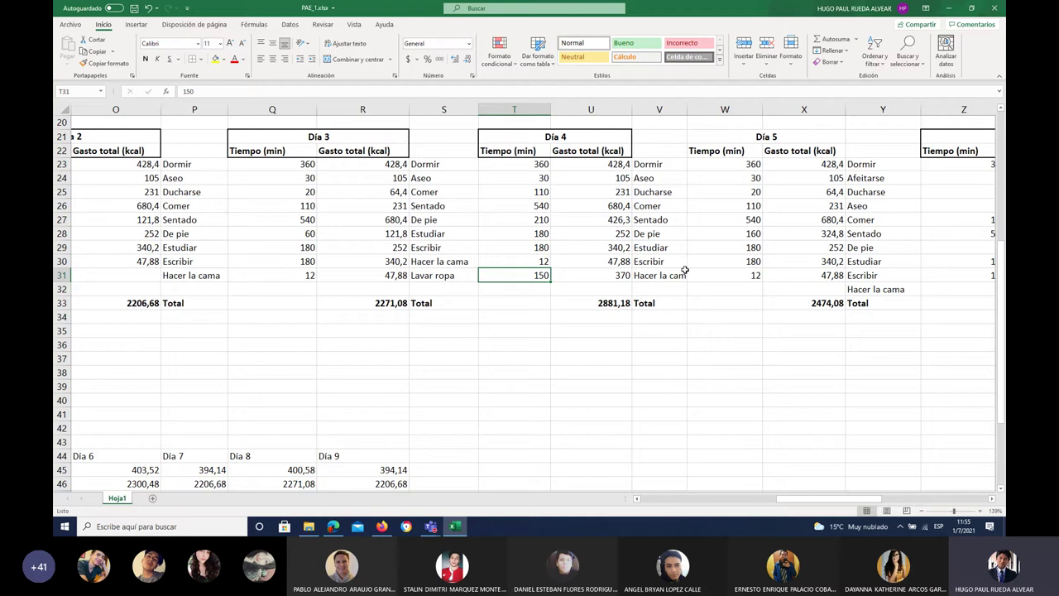
key("Right")
key("Right")
key("Right")
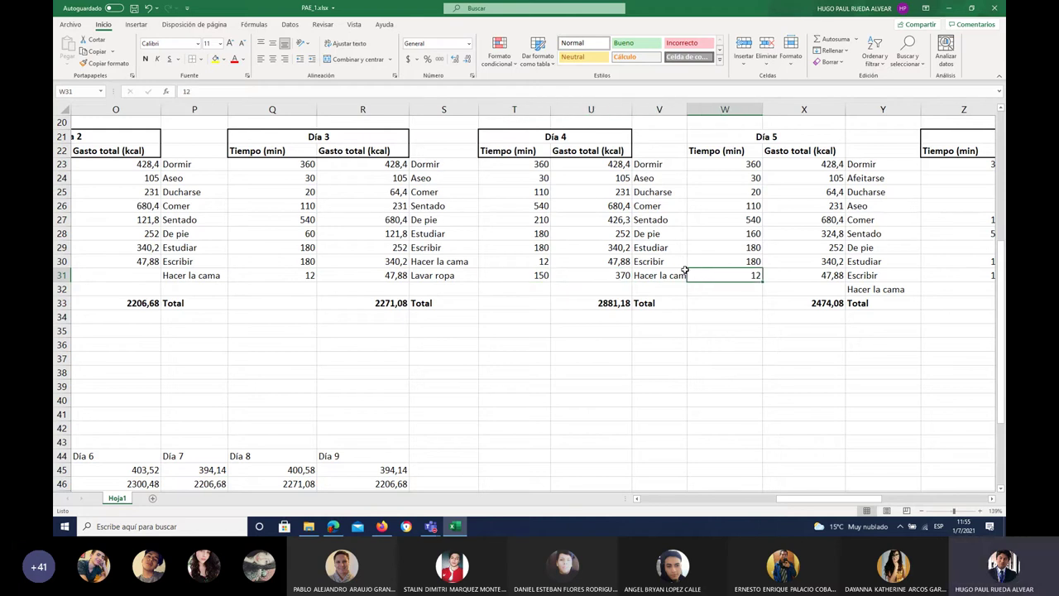
key("Right")
key("Right")
key("Right")
key("Right")
key("Right")
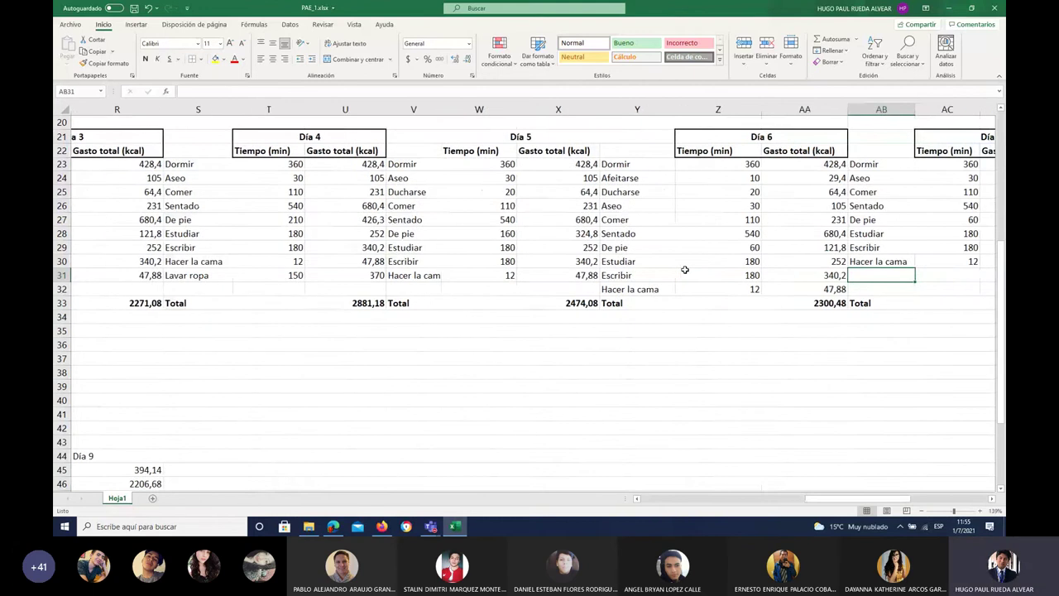
key("Right")
key("Left")
key("Left")
key("Left")
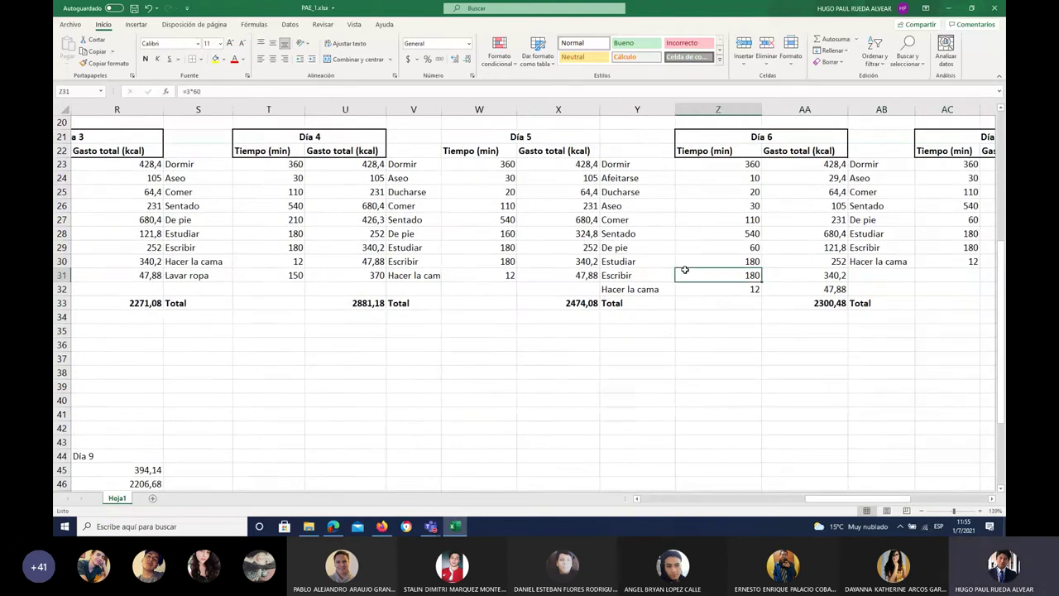
key("Left")
key("Left")
key("Left")
key("Left")
key("Left")
- Check the Total row sum formulas for Día 4 (2881,18), Día 5 and Día 6
key("Down")
key("Down")
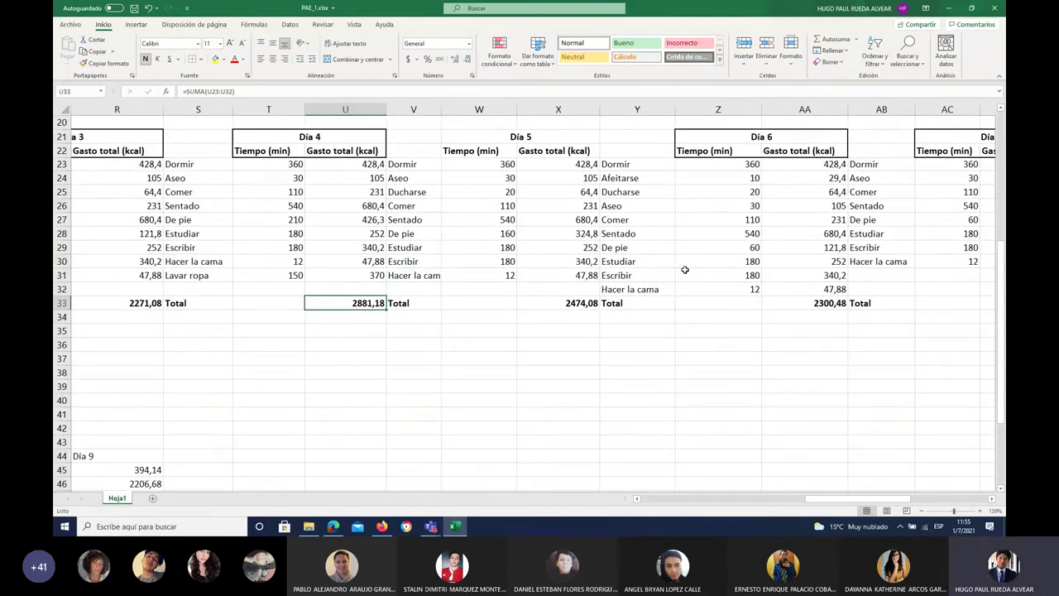
key("Left")
key("Left")
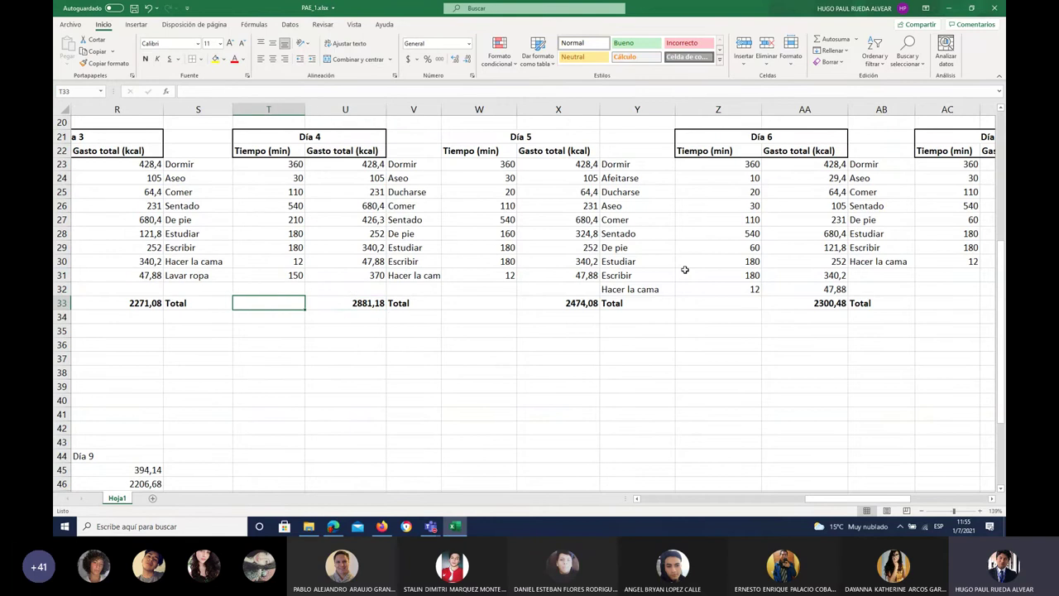
key("Up")
key("Up")
key("Down")
key("Down")
key("Right")
key("Right")
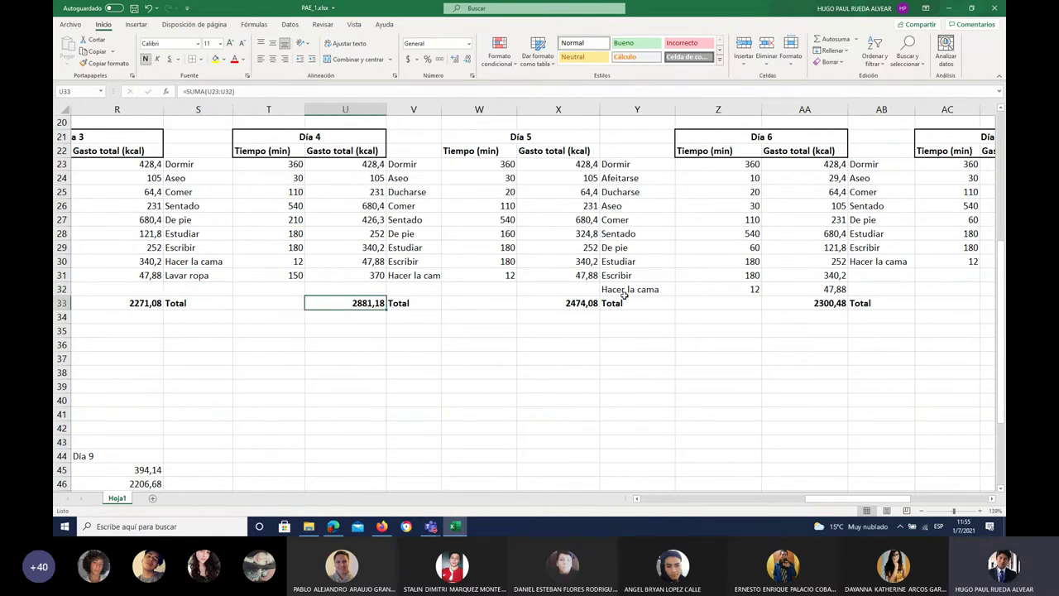
key("Right")
key("Right")
key("Right")
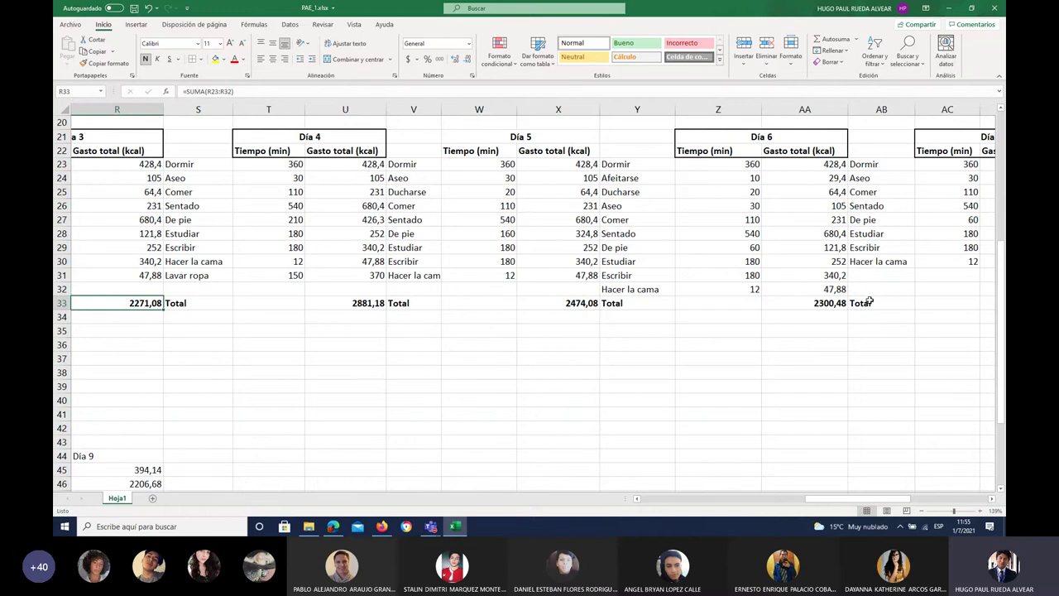
left_click(823, 308)
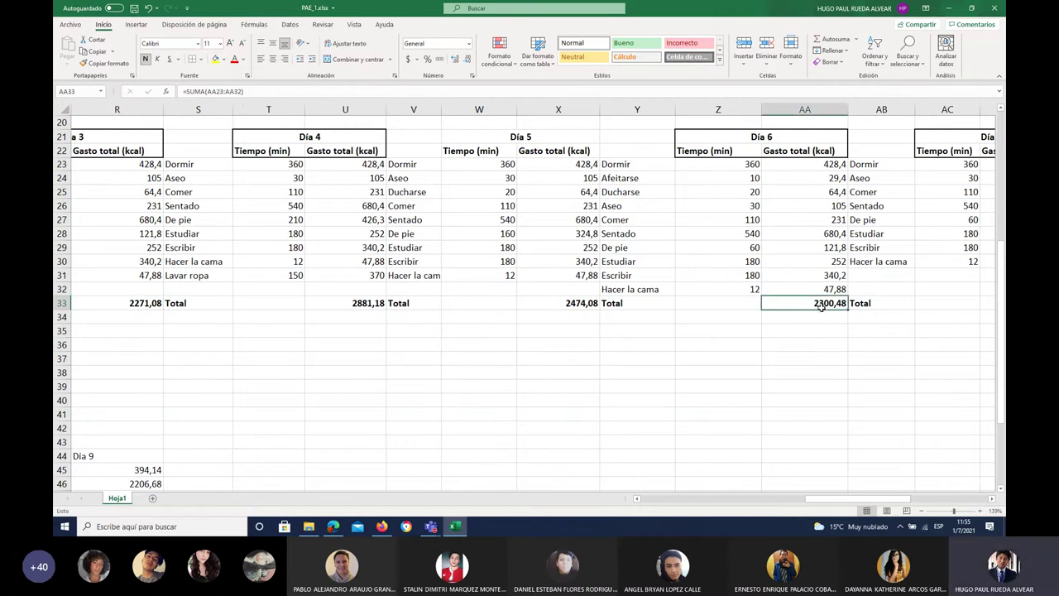
- Inspect the Día 9 energy sum and go to the summary's Balance row
left_click(137, 471)
key("Down")
key("Down")
key("Down")
key("Down")
key("Down")
key("Down")
key("Down")
key("Down")
key("Down")
key("Down")
key("Down")
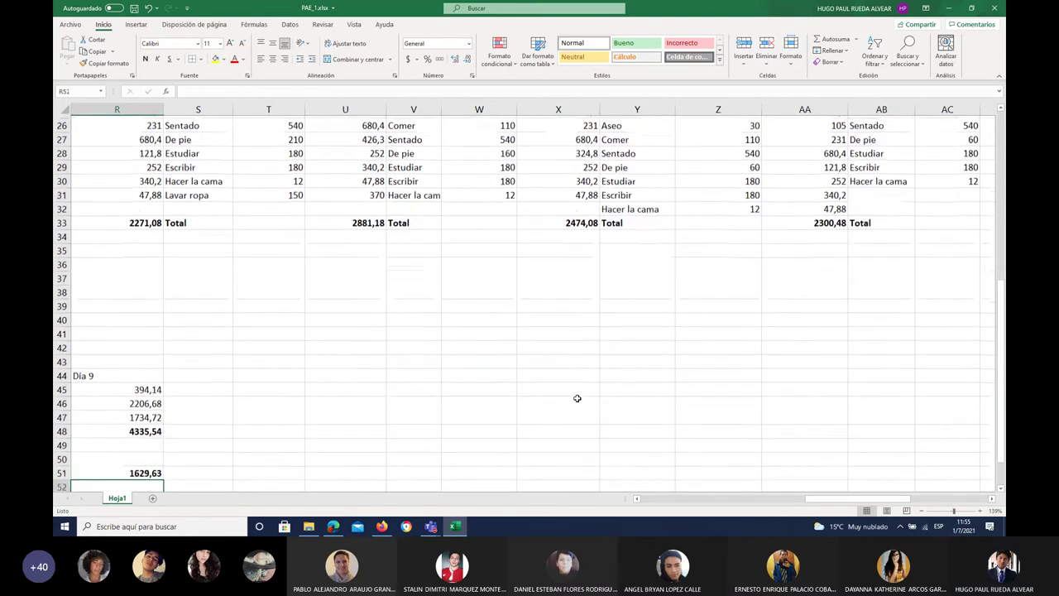
key("Left")
key("Left")
key("Left")
key("Left")
key("Left")
key("Left")
key("Left")
key("Left")
key("Left")
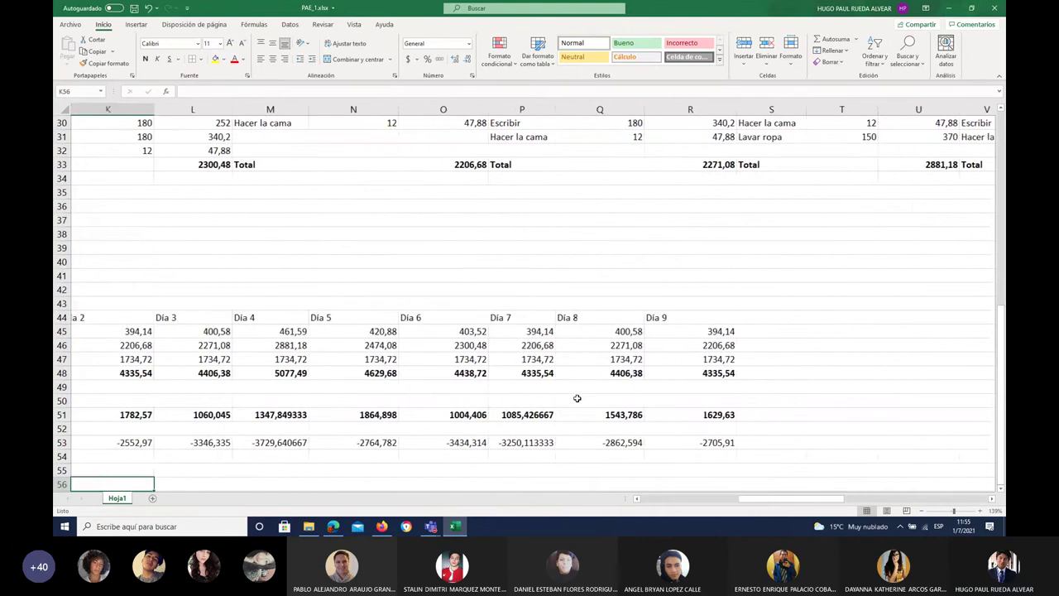
key("Up")
key("Up")
key("Up")
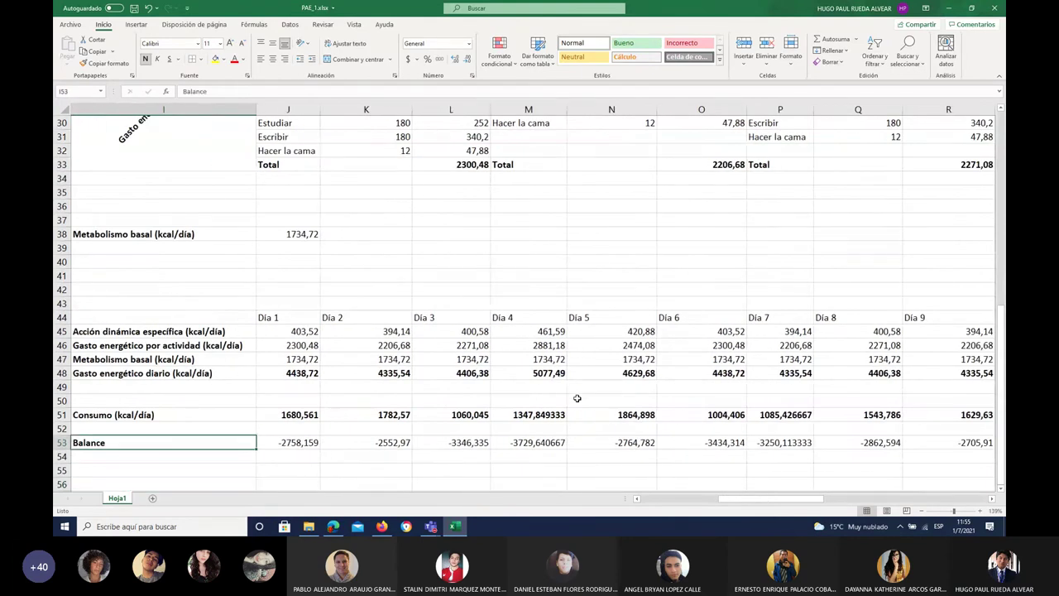
left_click(69, 445)
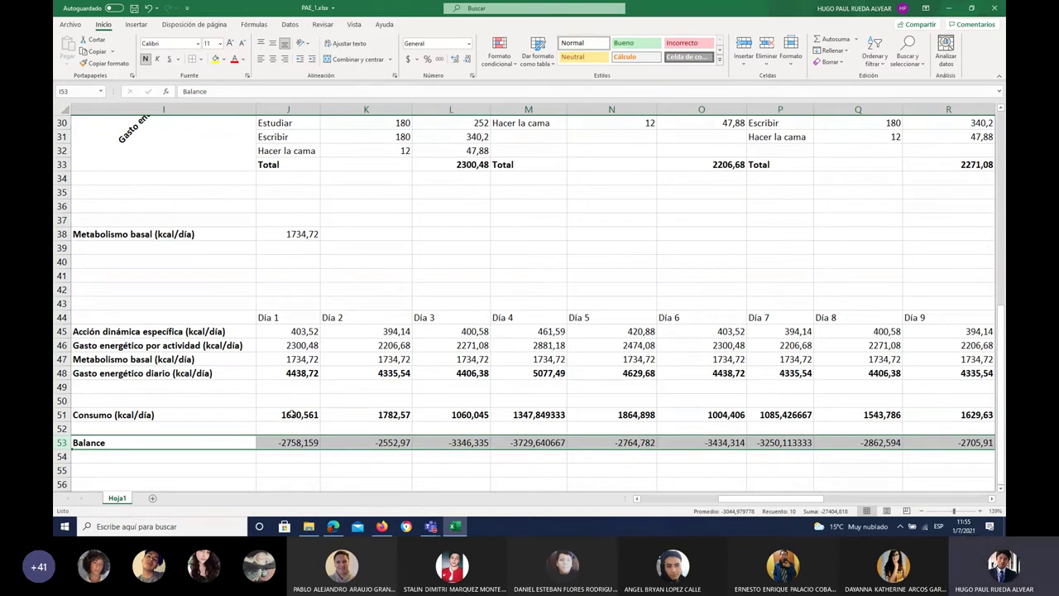
left_click(292, 415)
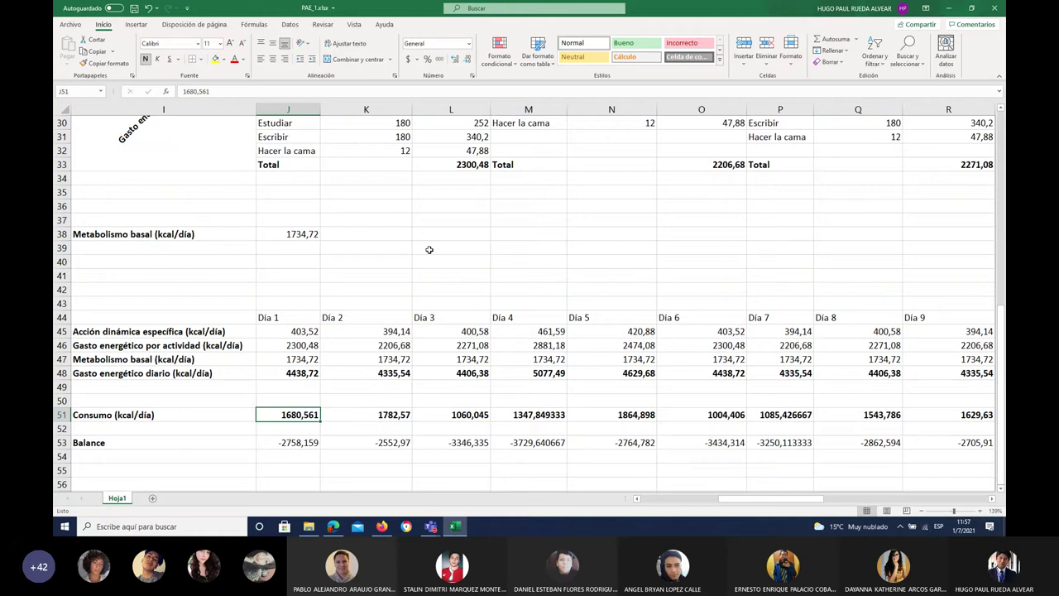
mouse_move(431, 531)
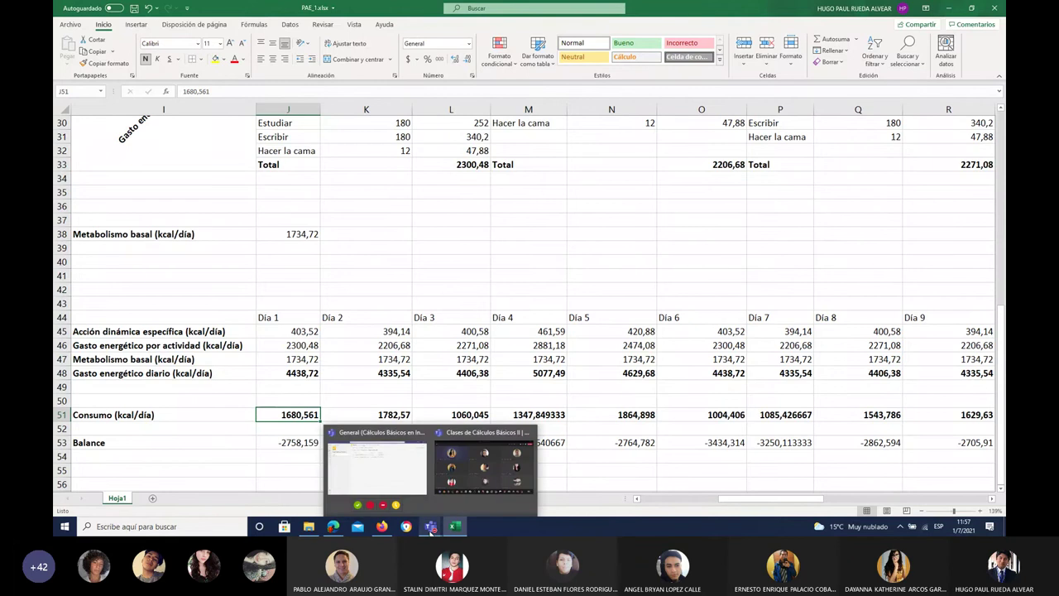
- Return to the Teams meeting, mute the microphone and stop screen sharing
left_click(484, 463)
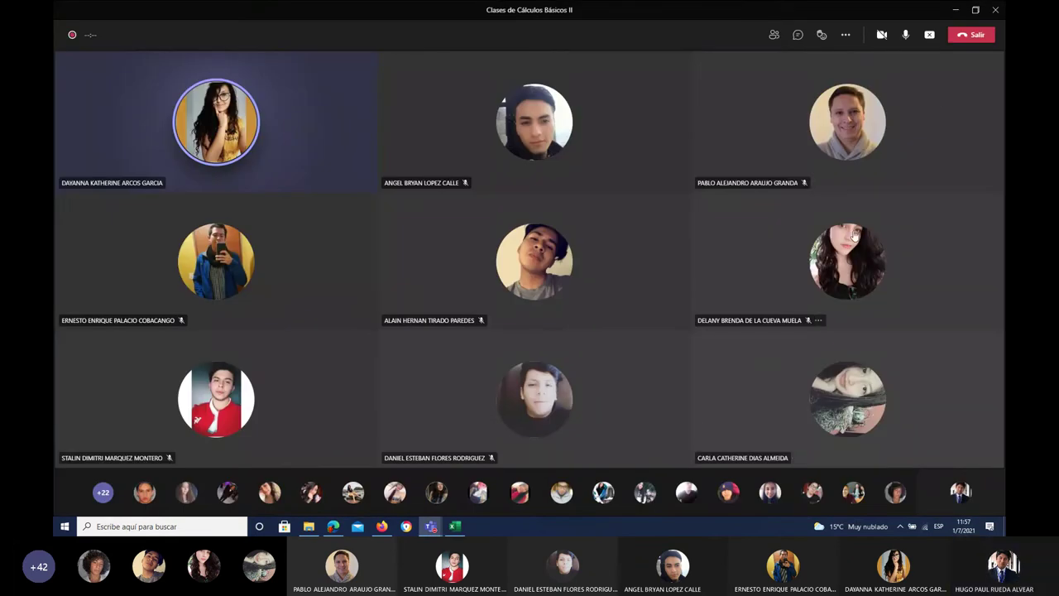
left_click(905, 35)
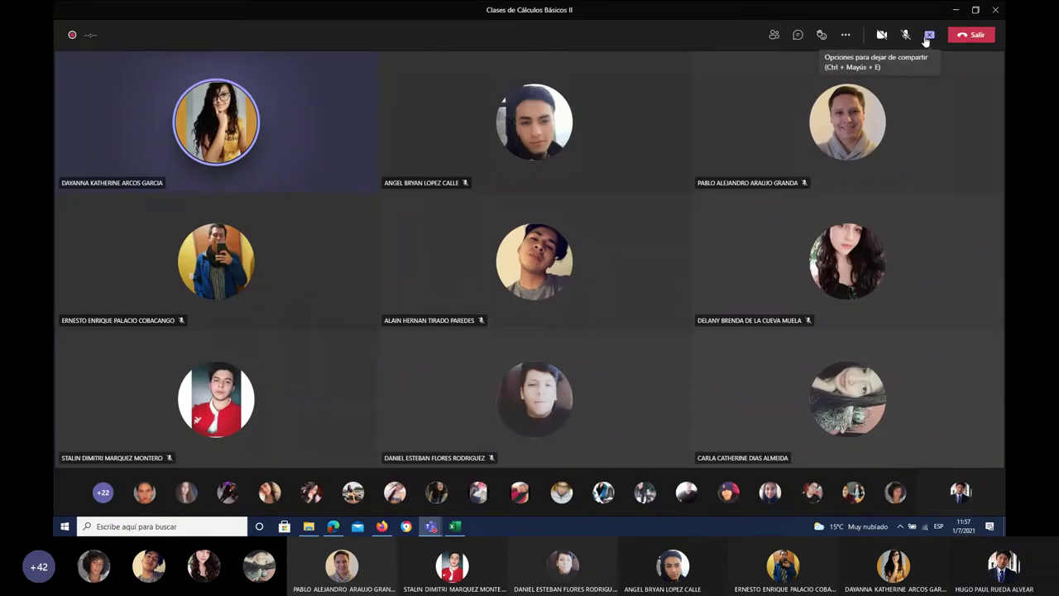
left_click(927, 36)
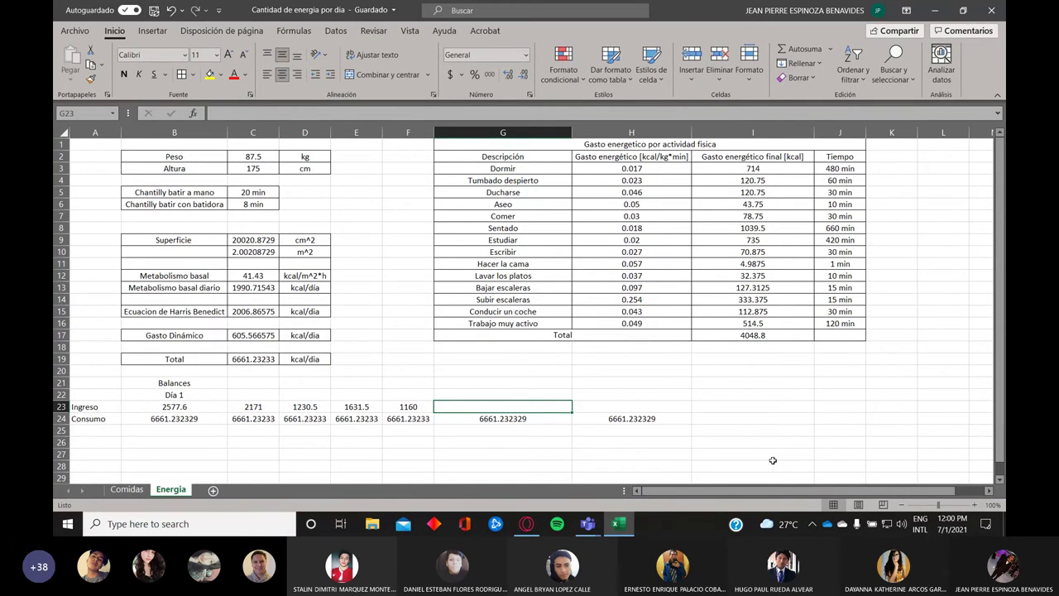
left_click(126, 489)
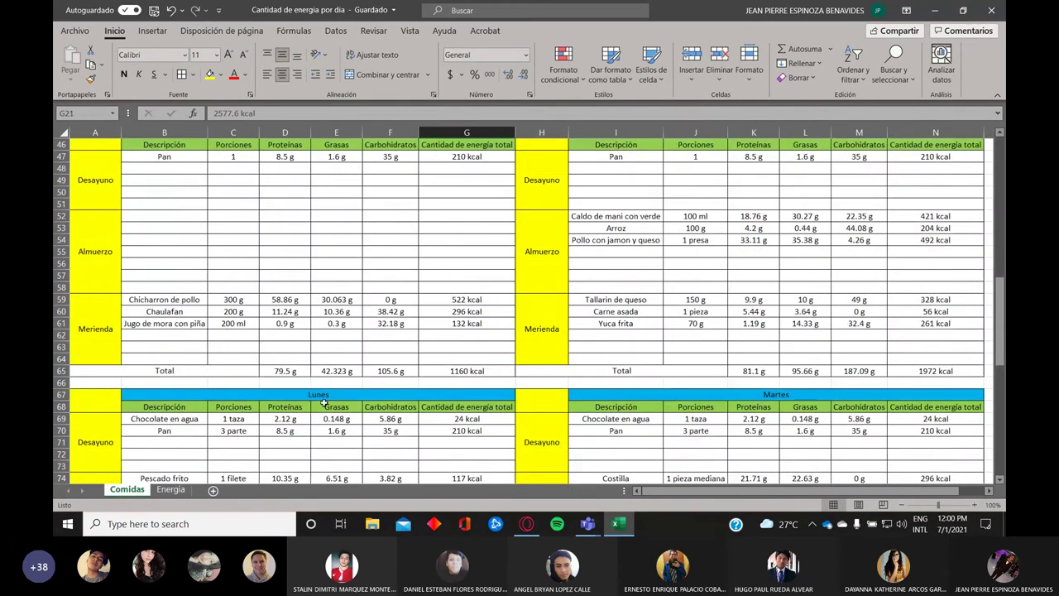
scroll(333, 390, "down", 1)
scroll(333, 390, "up", 9)
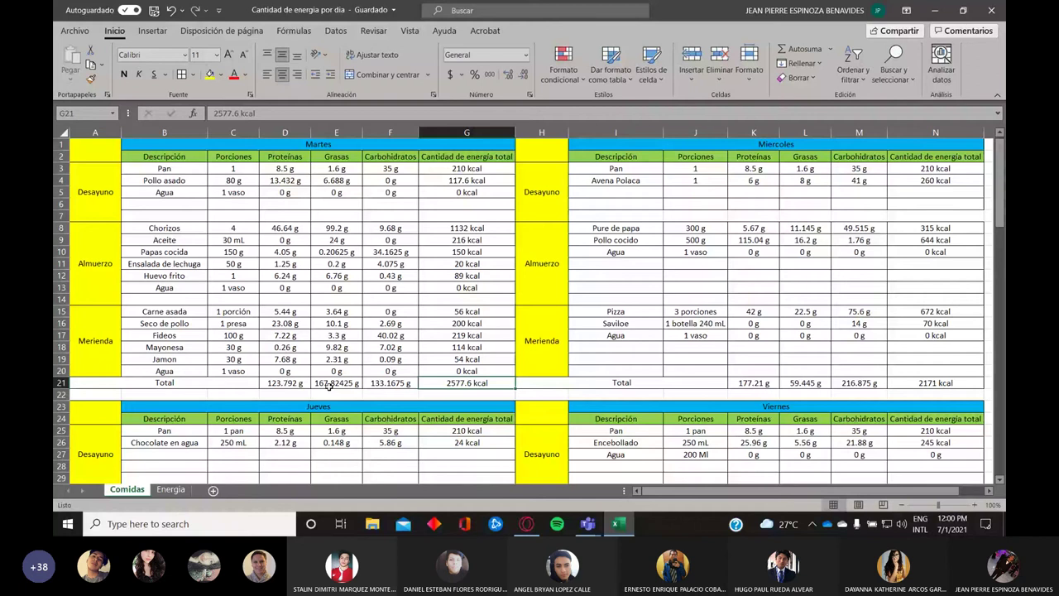
left_click(171, 489)
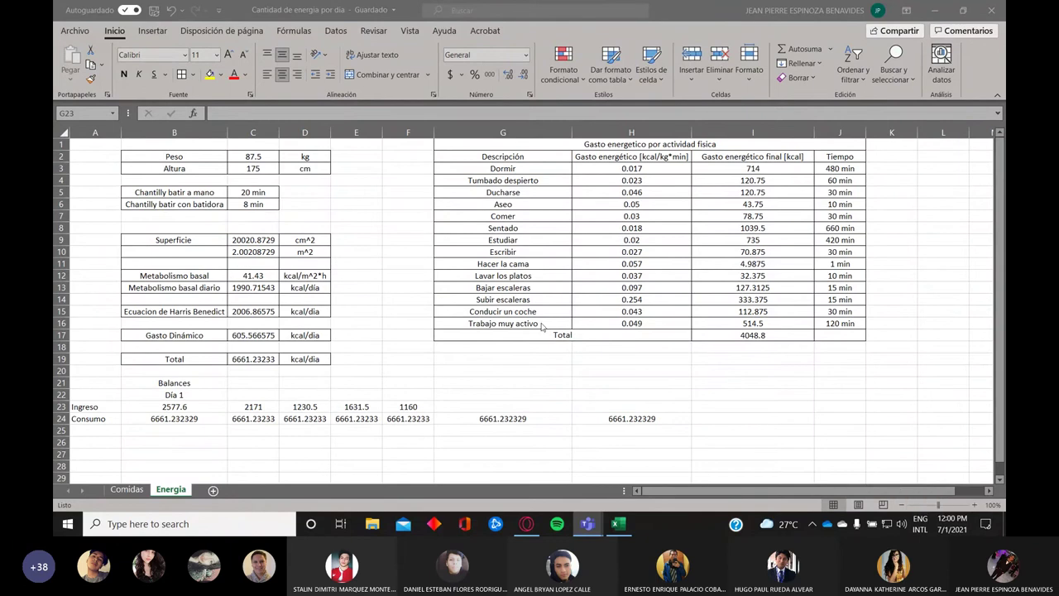
- Delete 'muy' from the Trabajo muy activo label, then view the Comidas sheet
left_click(509, 322)
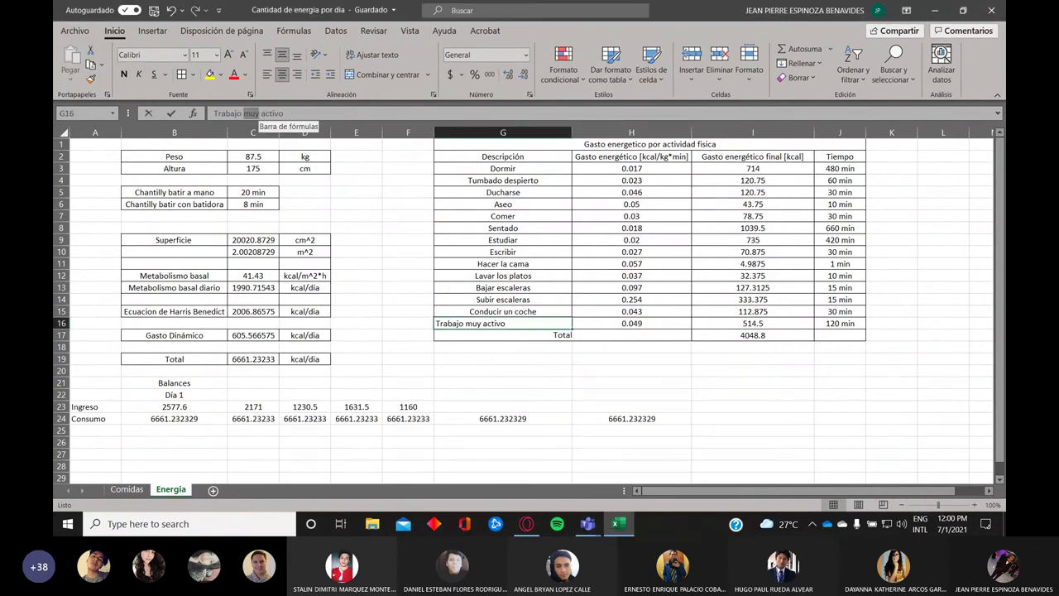
double_click(249, 114)
key("BackSpace")
key("Return")
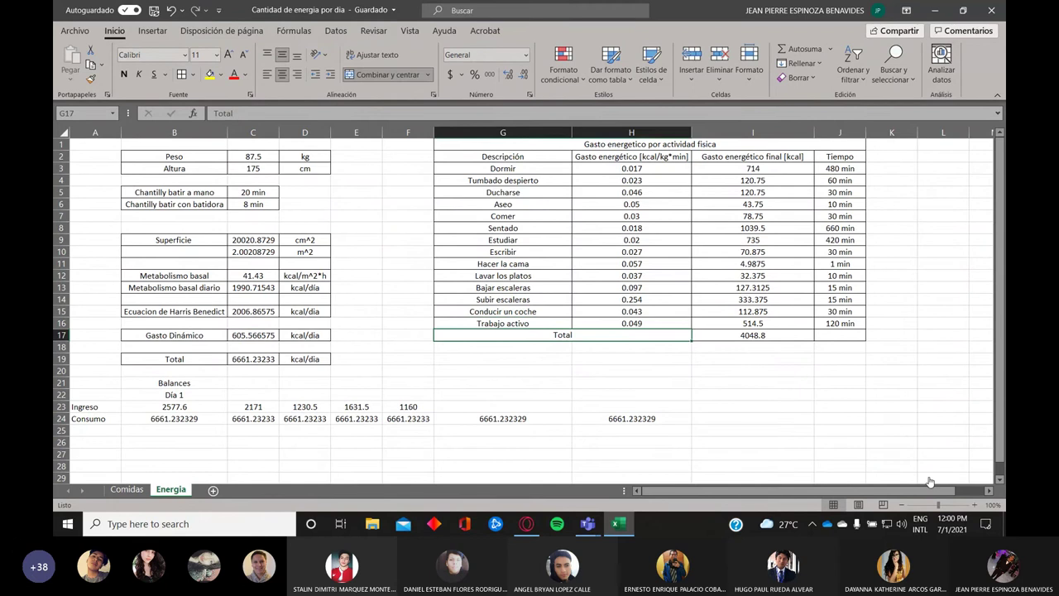
left_click(327, 373)
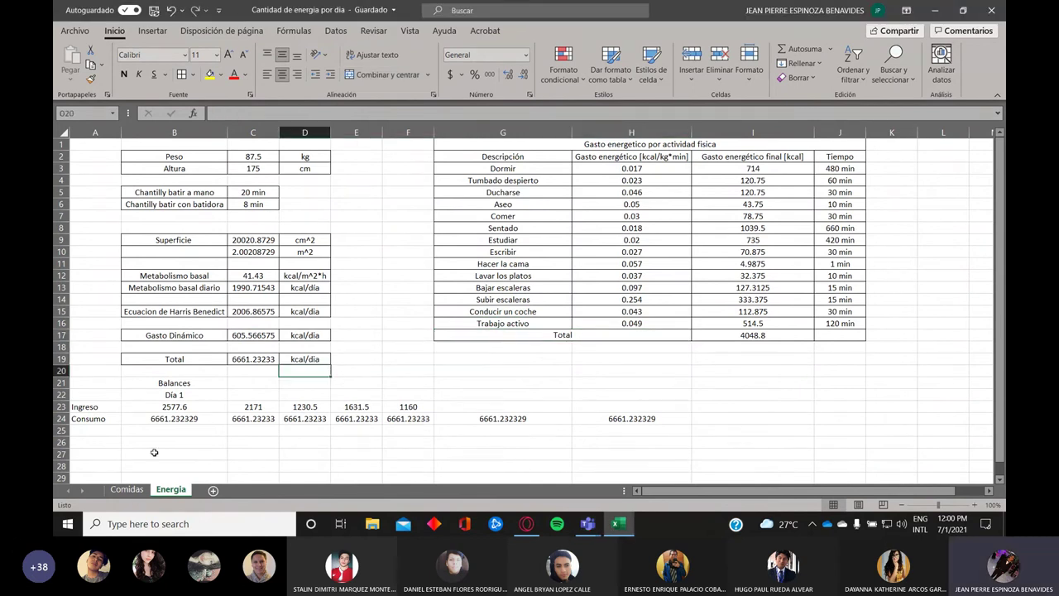
left_click(127, 489)
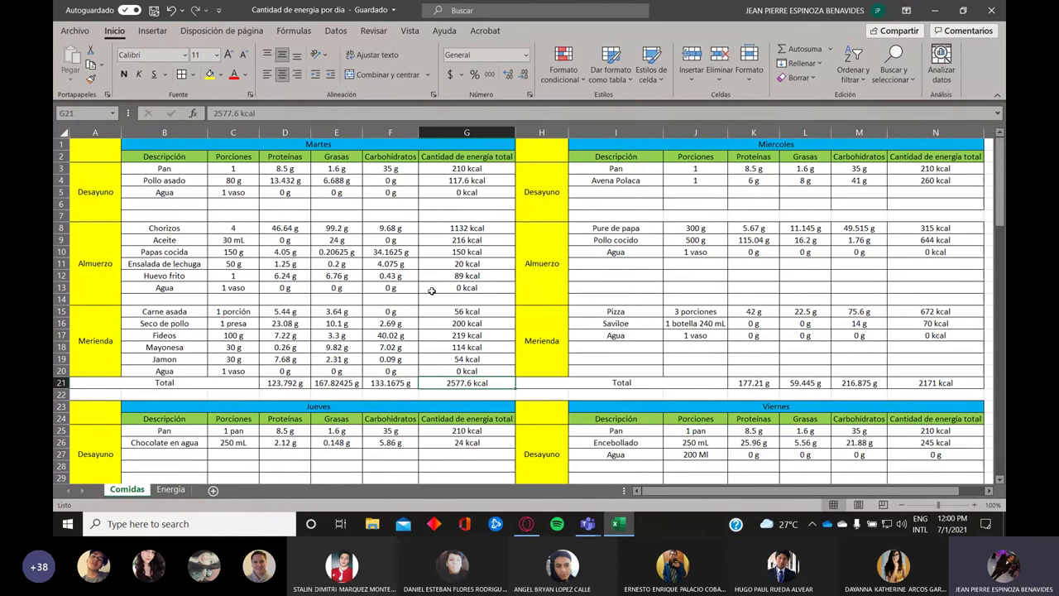
- Scroll through the Comidas meal tables down to the Jueves lunch rows and back
scroll(431, 291, "down", 5)
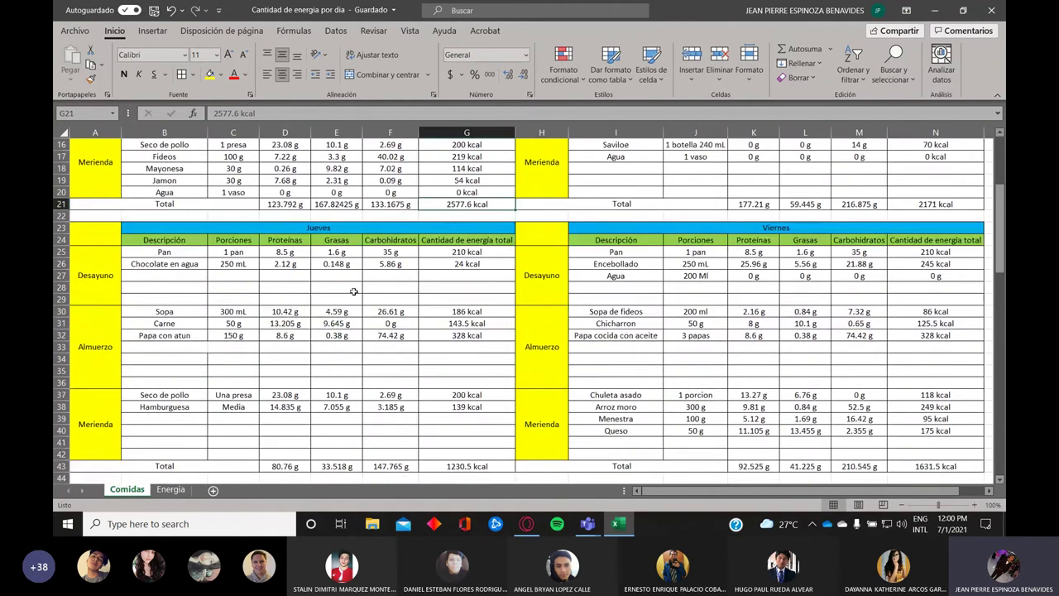
scroll(353, 292, "down", 20)
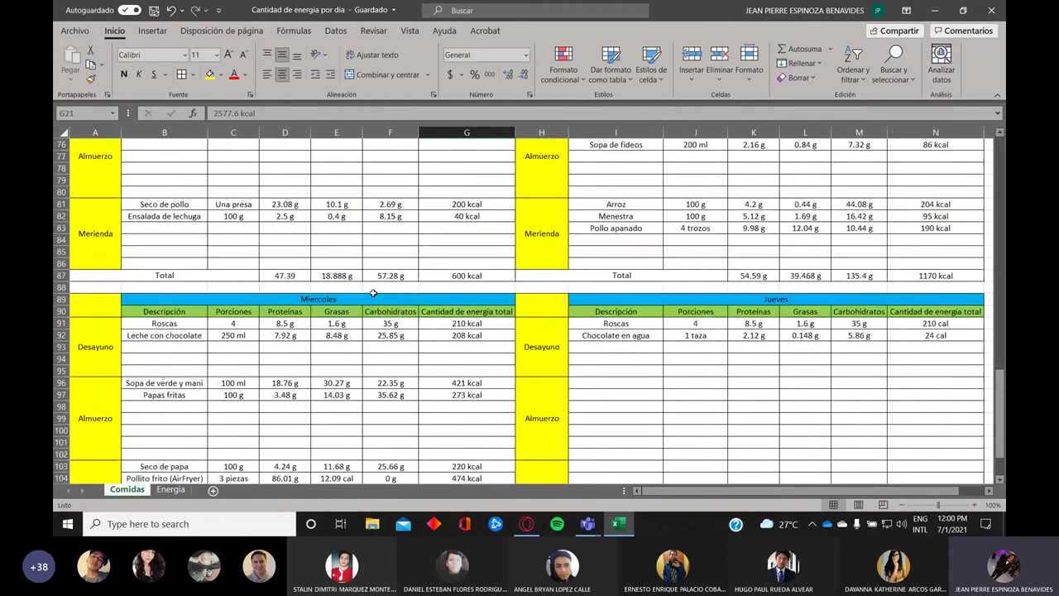
scroll(373, 292, "down", 4)
left_click_drag(615, 177, 748, 276)
left_click(692, 278)
scroll(280, 278, "up", 3)
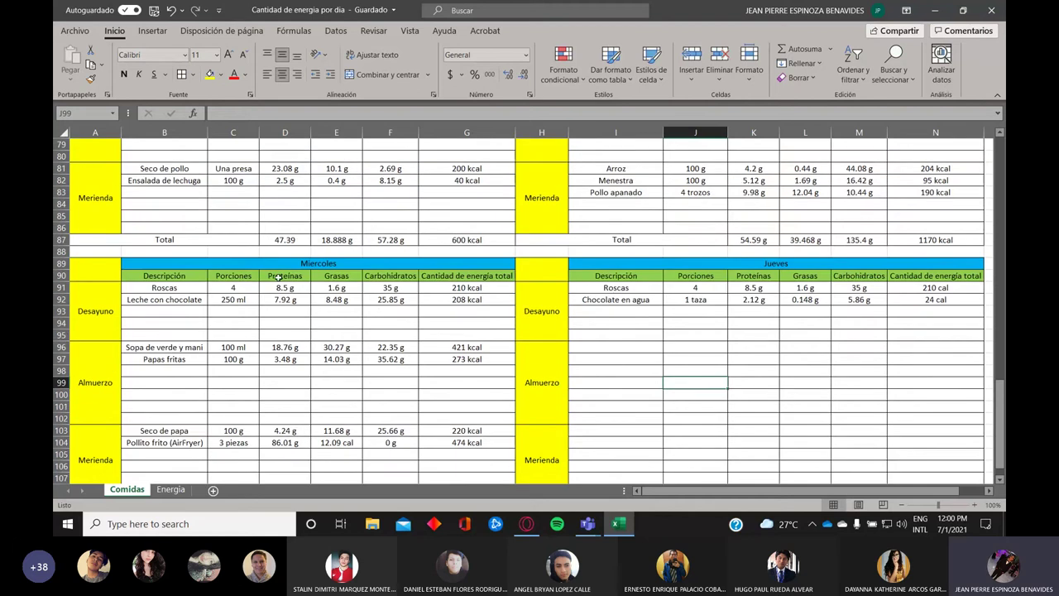
scroll(279, 278, "up", 20)
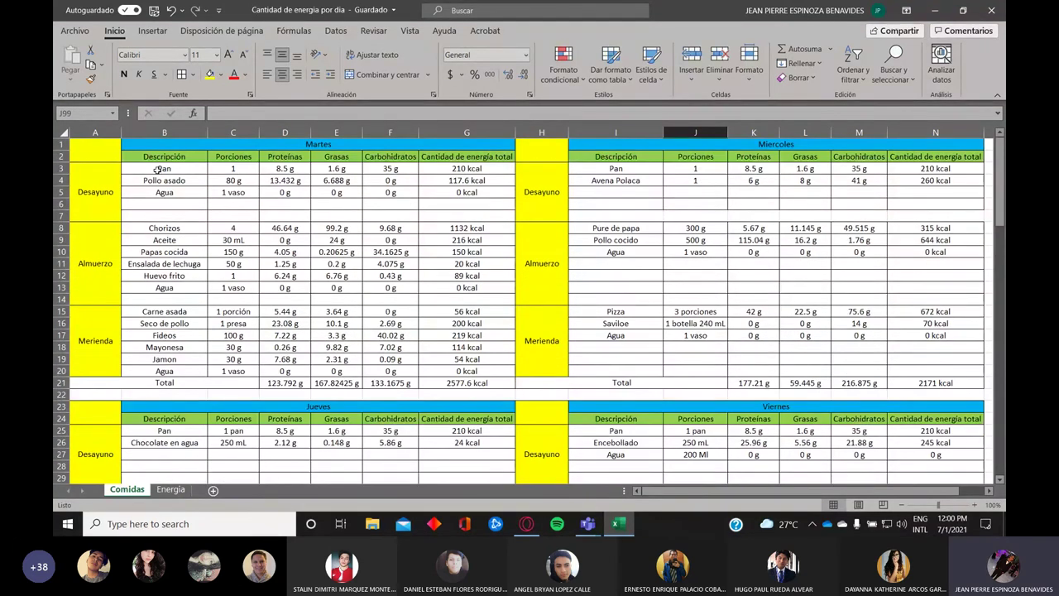
- Inspect Pan's portion, protein, fat, carbohydrate and 210 kcal total in the Martes breakfast table
left_click(279, 171)
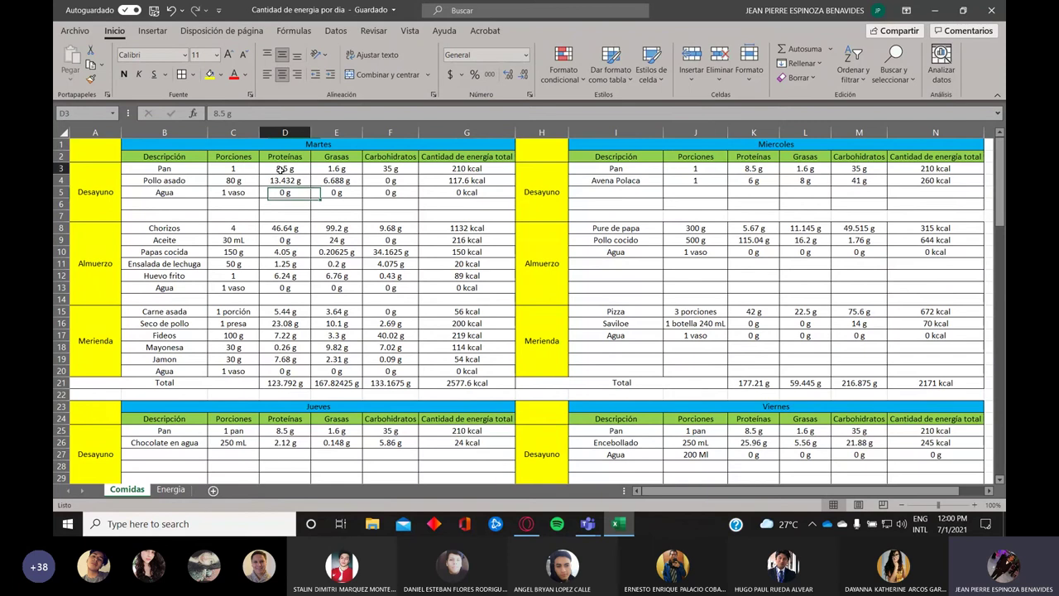
key("Right")
key("Right")
key("Right")
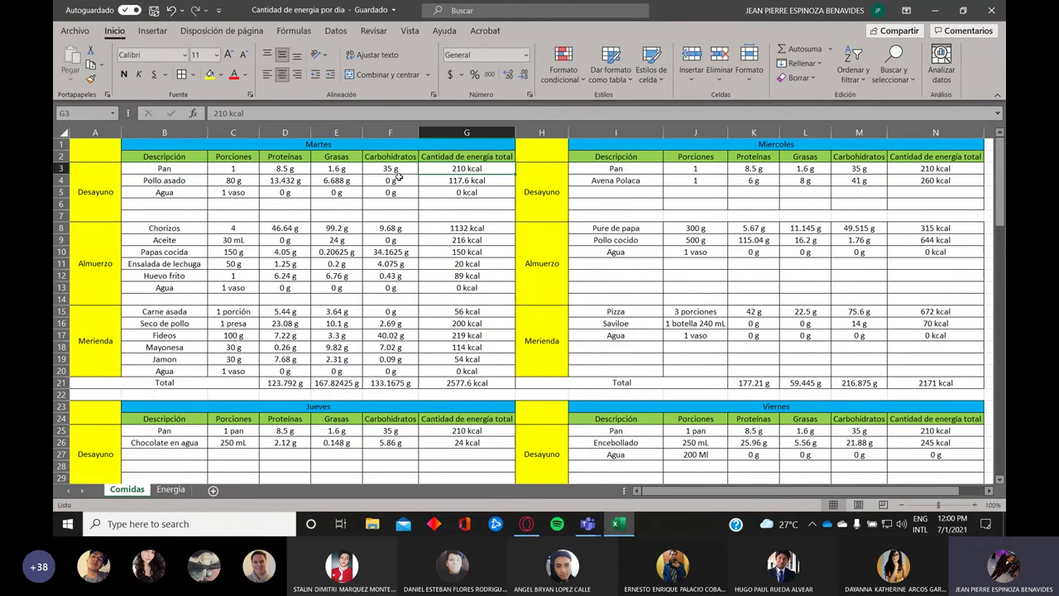
left_click(375, 170)
left_click_drag(375, 170, 301, 172)
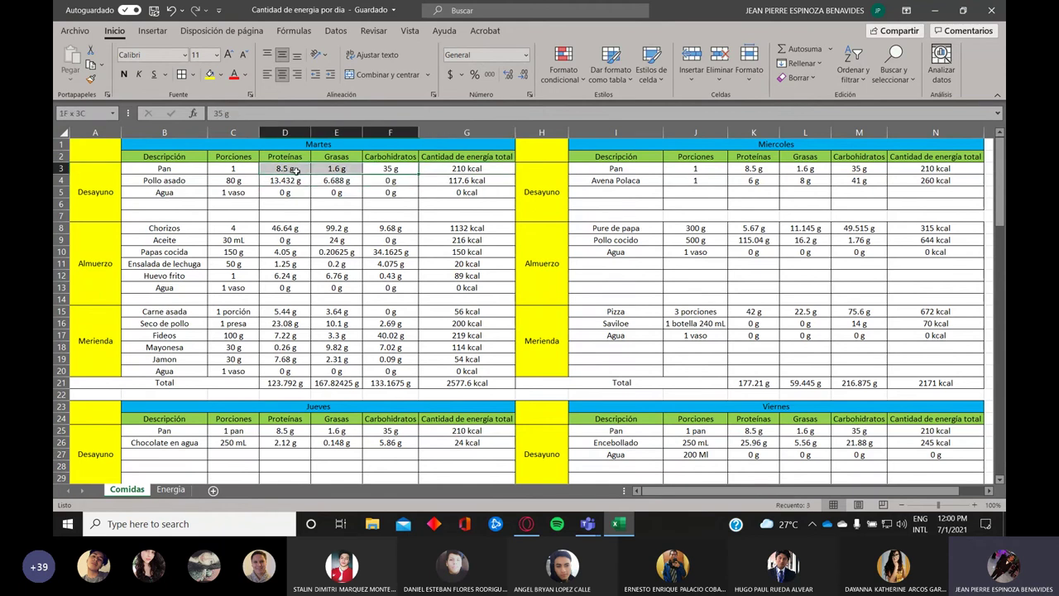
left_click(448, 173)
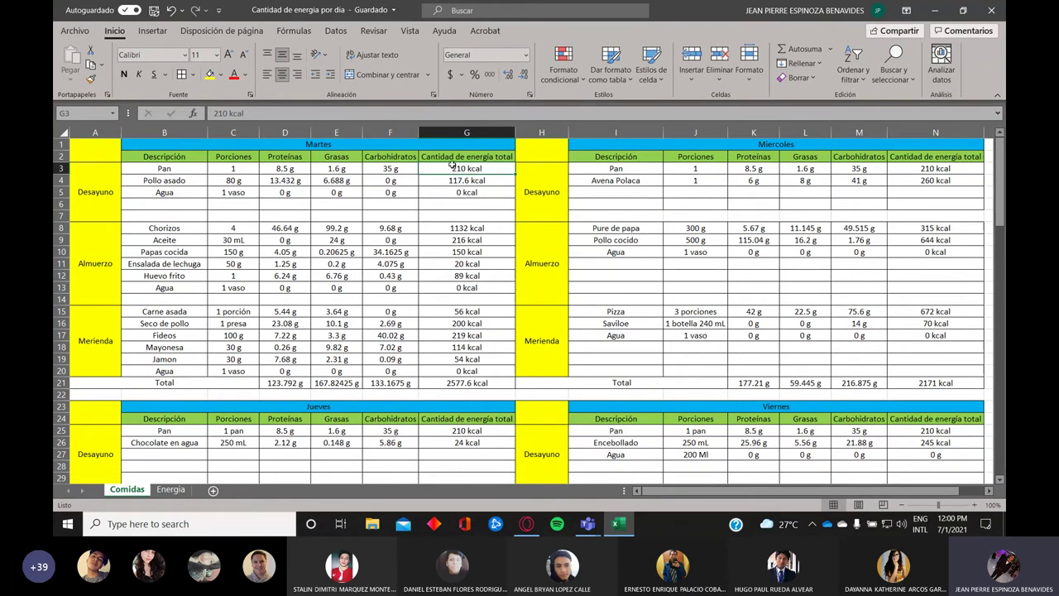
left_click(233, 168)
left_click_drag(232, 169, 234, 192)
left_click(233, 216)
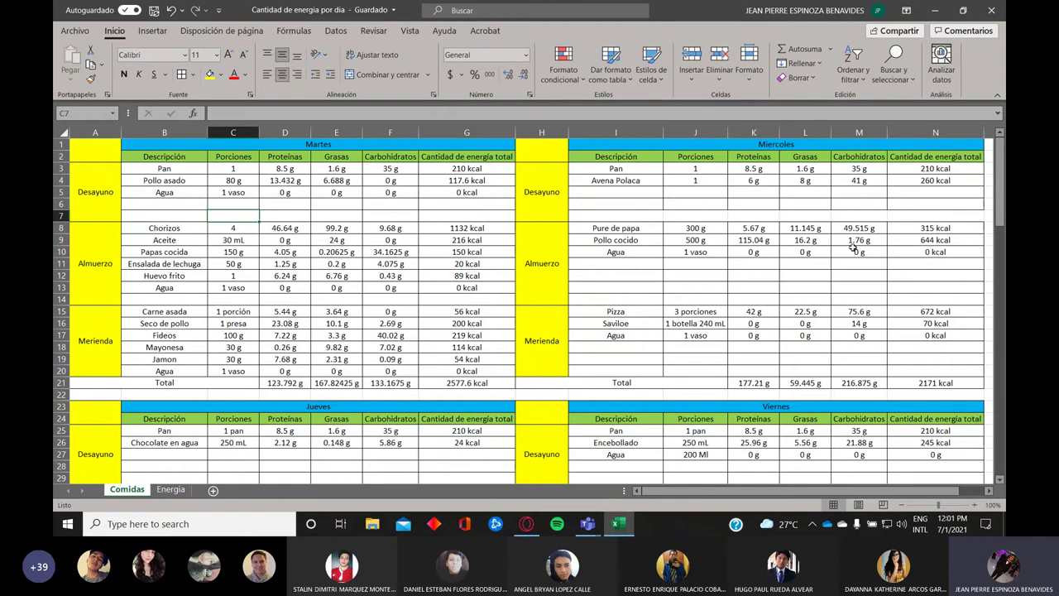
- Check the Martes daily energy total of 2577.6 kcal, then move to the Energía sheet
scroll(415, 411, "down", 1)
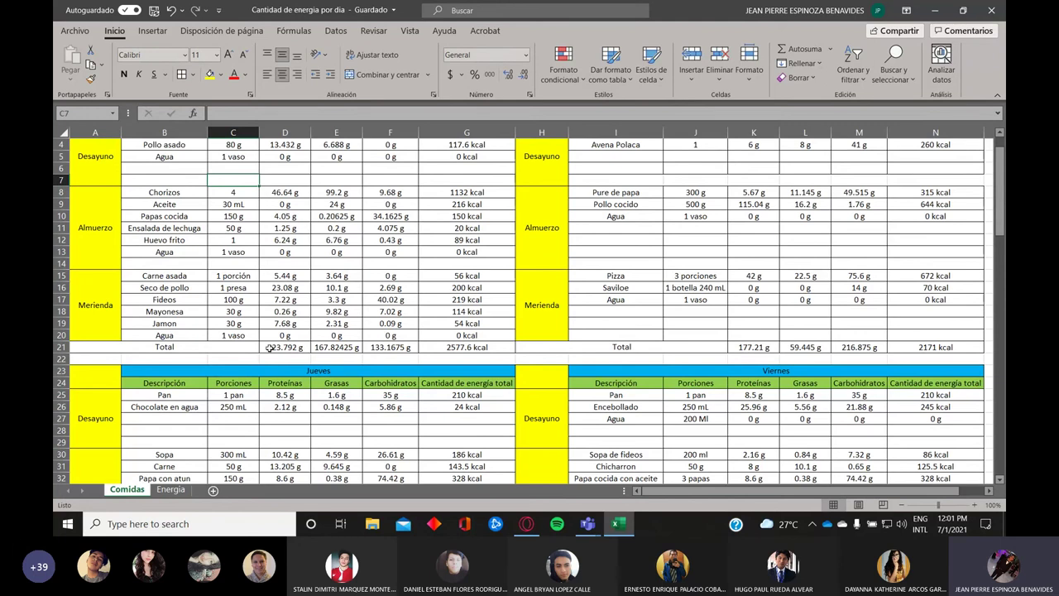
scroll(240, 256, "up", 1)
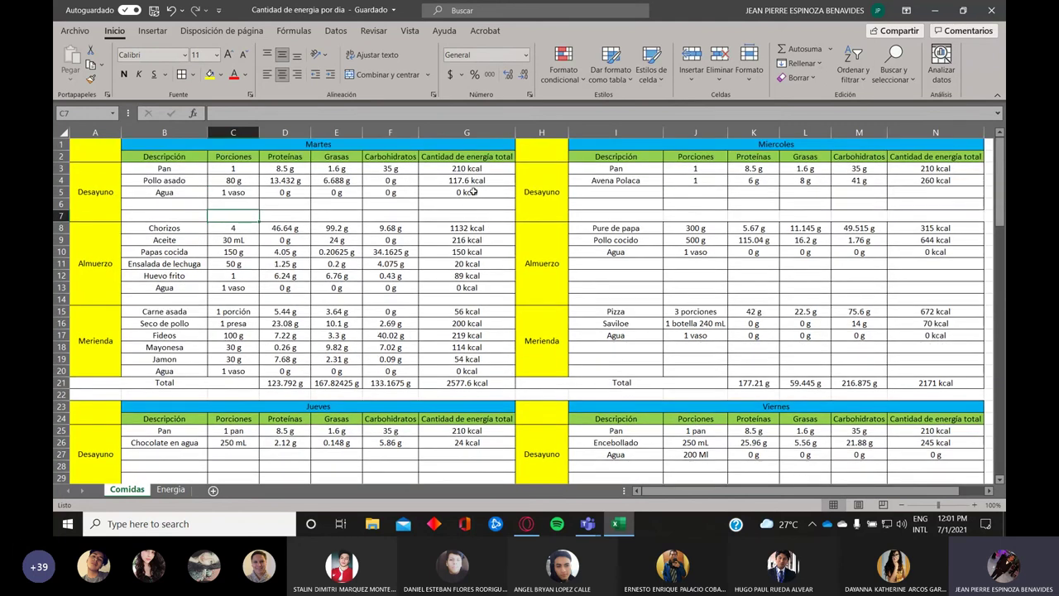
scroll(470, 348, "down", 1)
left_click(471, 348)
scroll(471, 349, "down", 10)
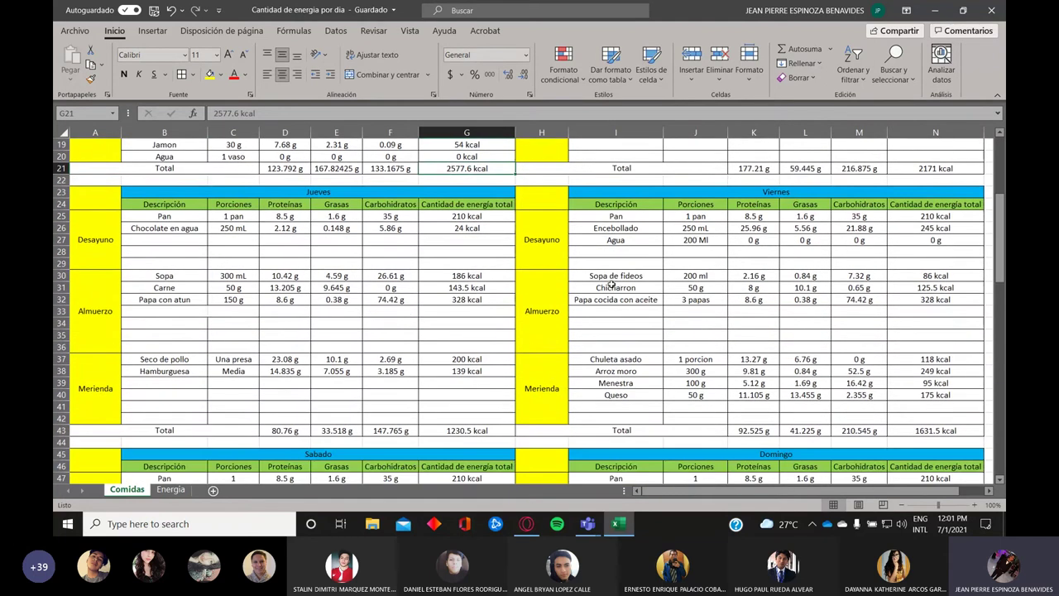
scroll(473, 382, "down", 14)
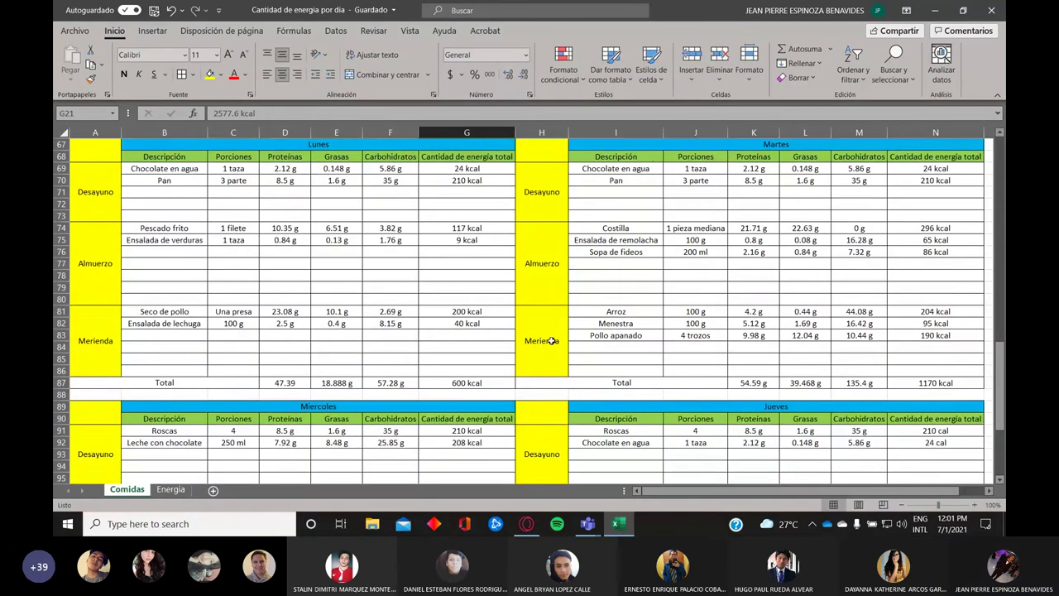
scroll(473, 382, "down", 1)
key("ctrl+Page_Down")
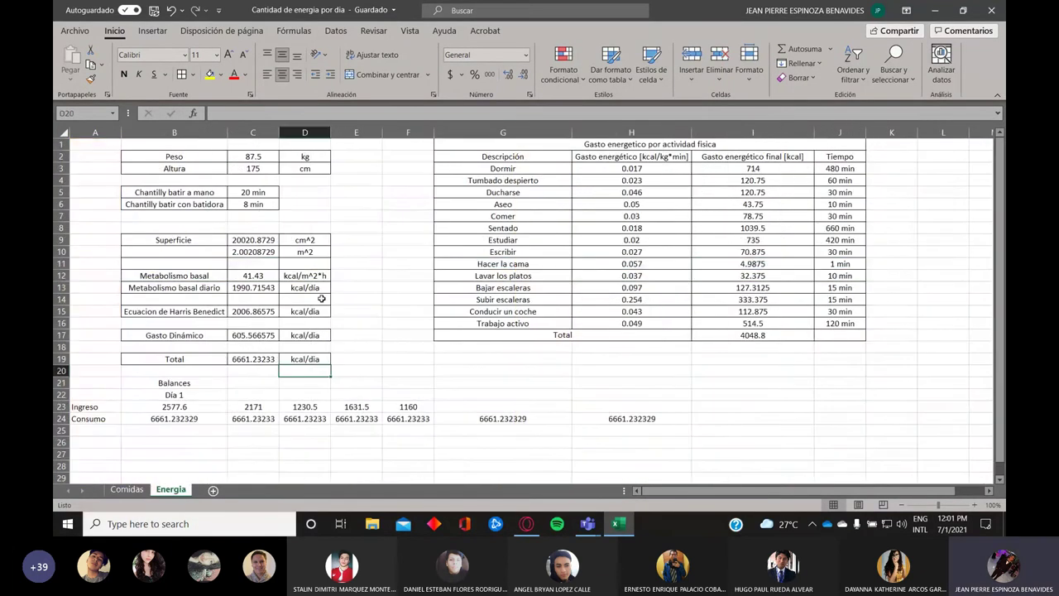
left_click(351, 250)
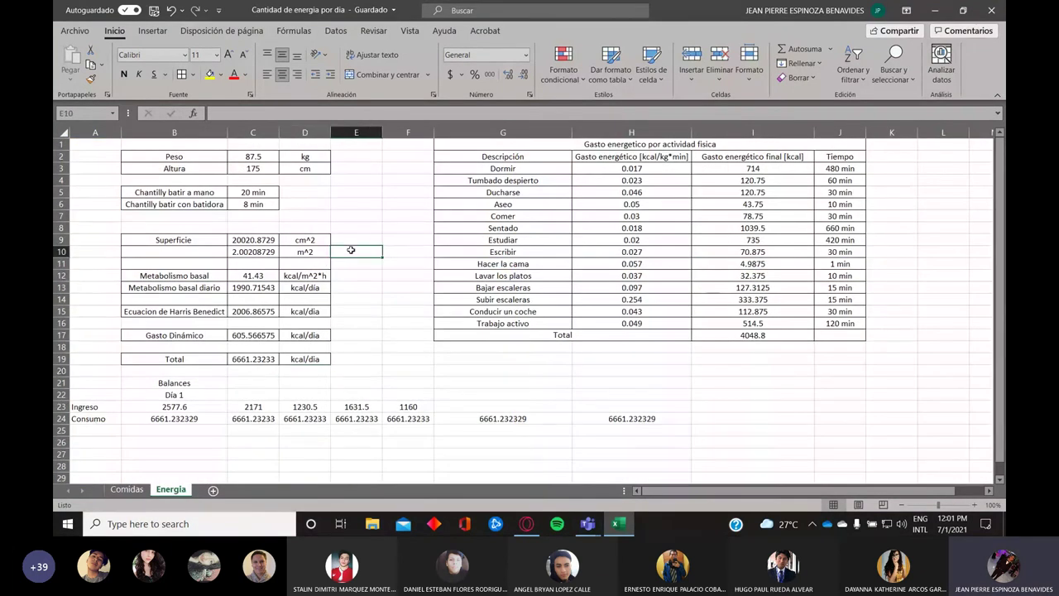
left_click_drag(207, 197, 246, 203)
left_click(306, 191)
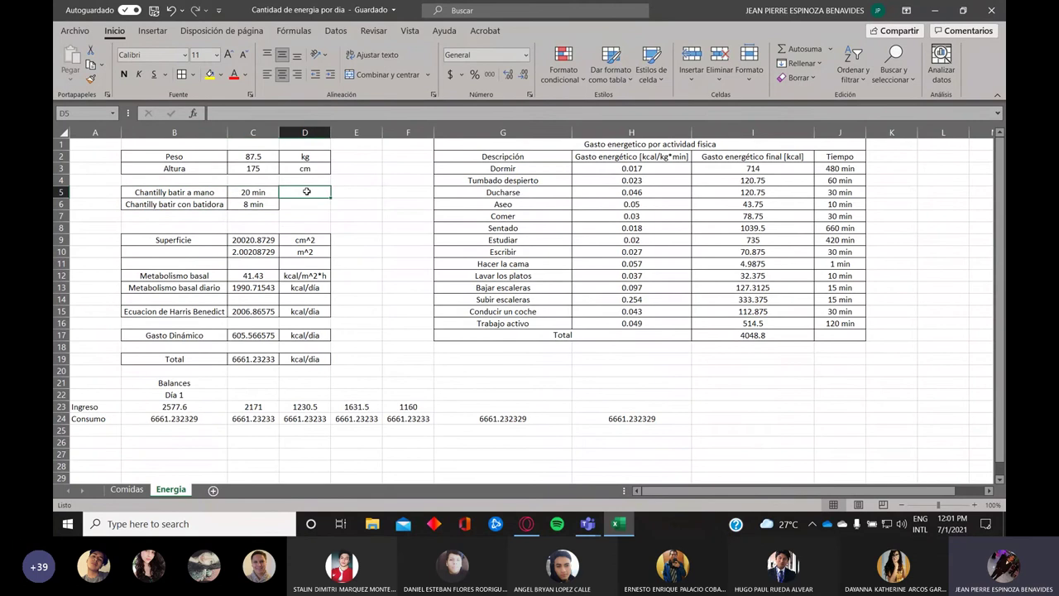
left_click(212, 192)
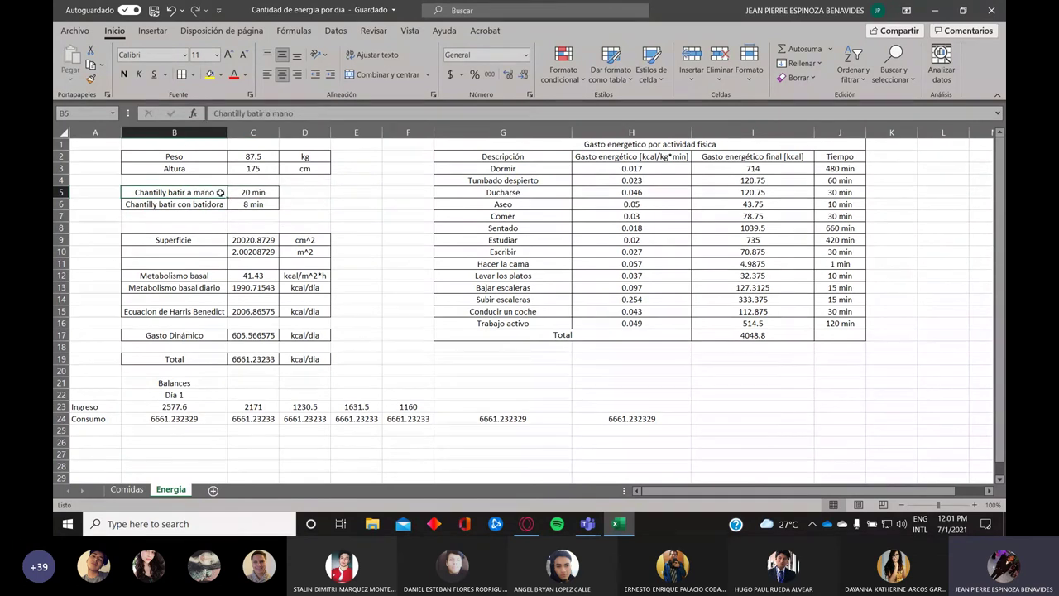
mouse_move(228, 200)
left_mouse_down()
mouse_move(273, 207)
mouse_move(210, 192)
left_mouse_up()
left_click(253, 192)
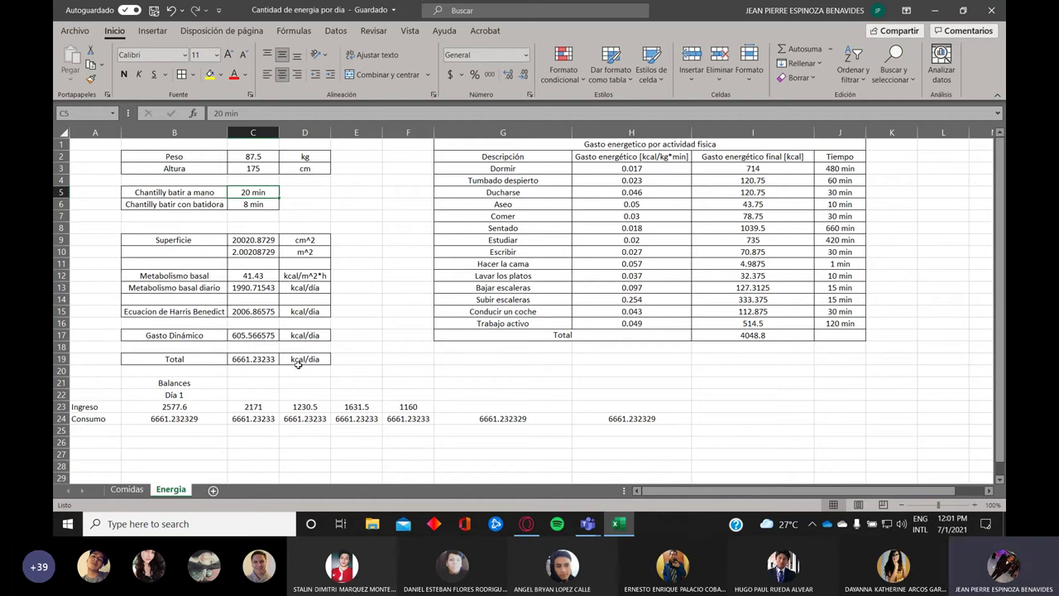
left_click(286, 263)
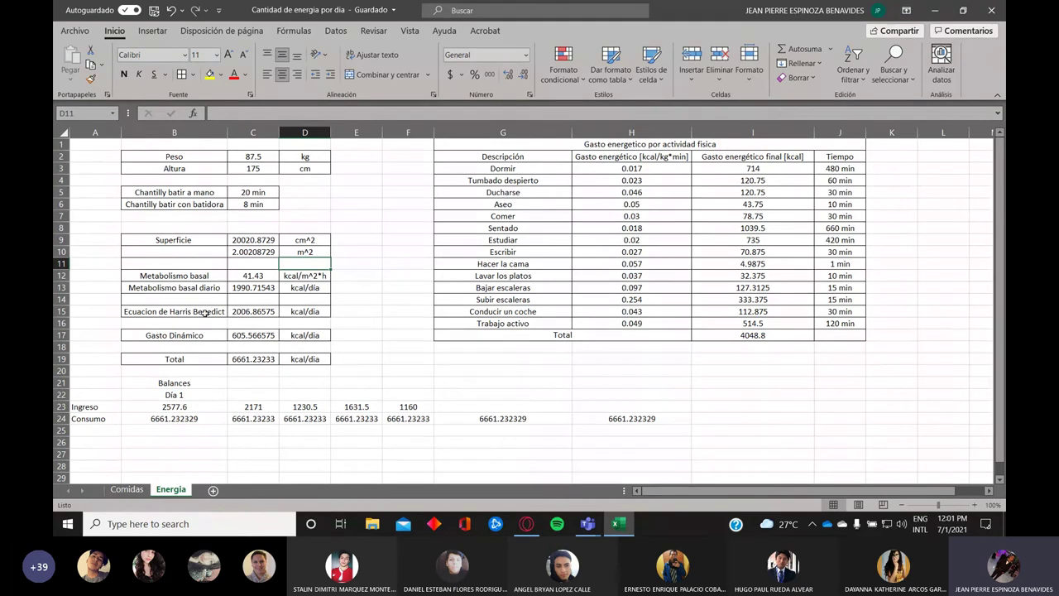
left_click(190, 312)
left_click(245, 313)
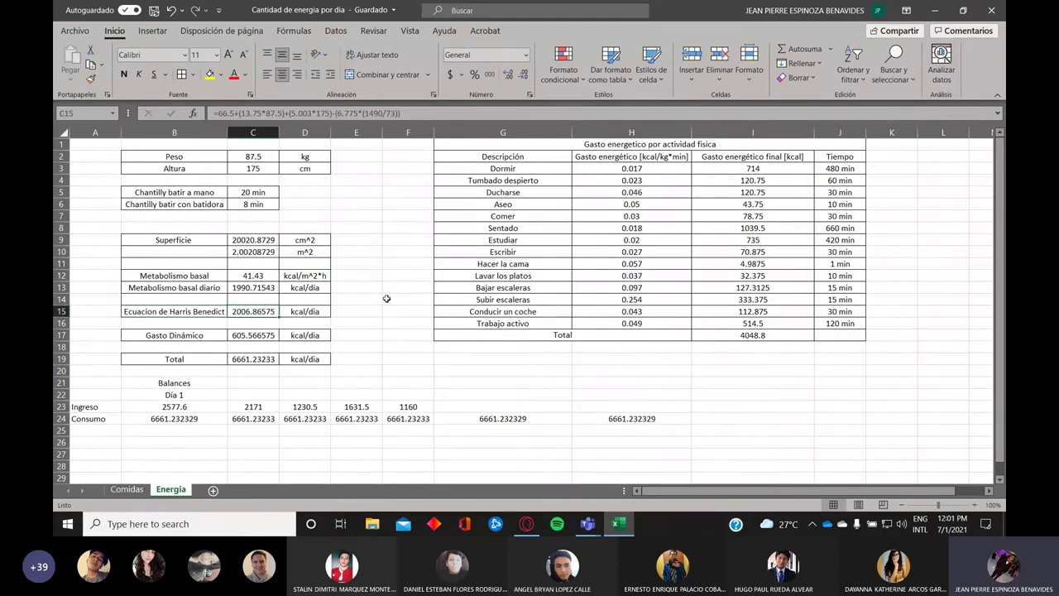
left_click(264, 335)
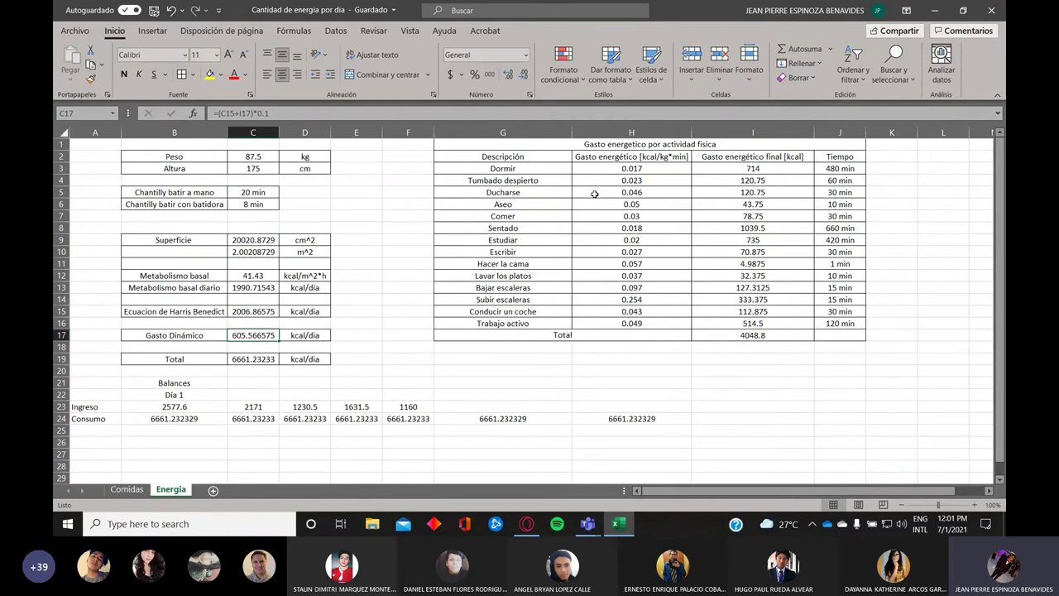
left_click_drag(543, 169, 591, 170)
left_click(546, 181)
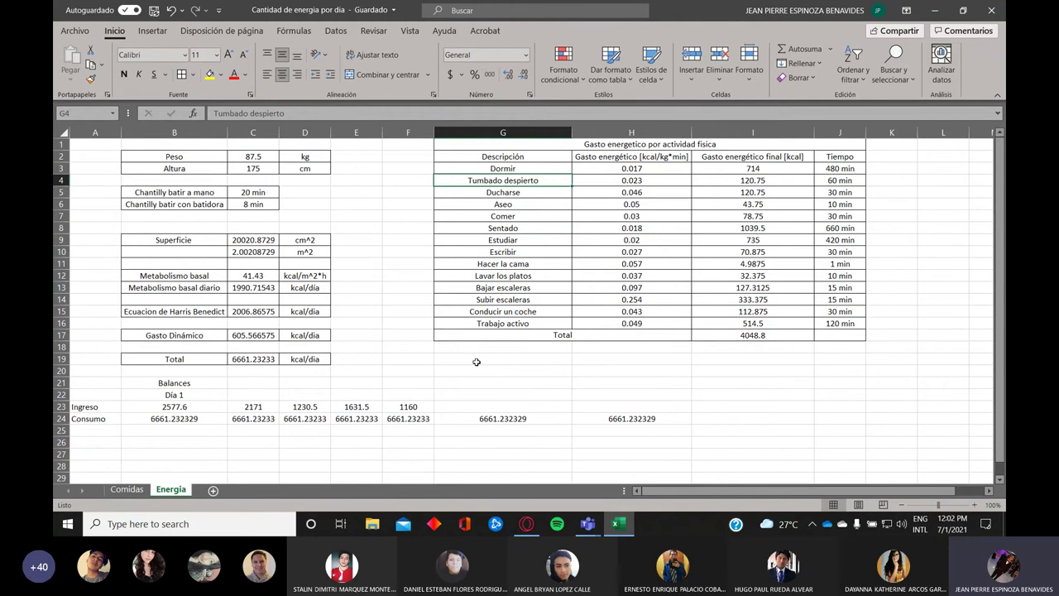
left_click(256, 358)
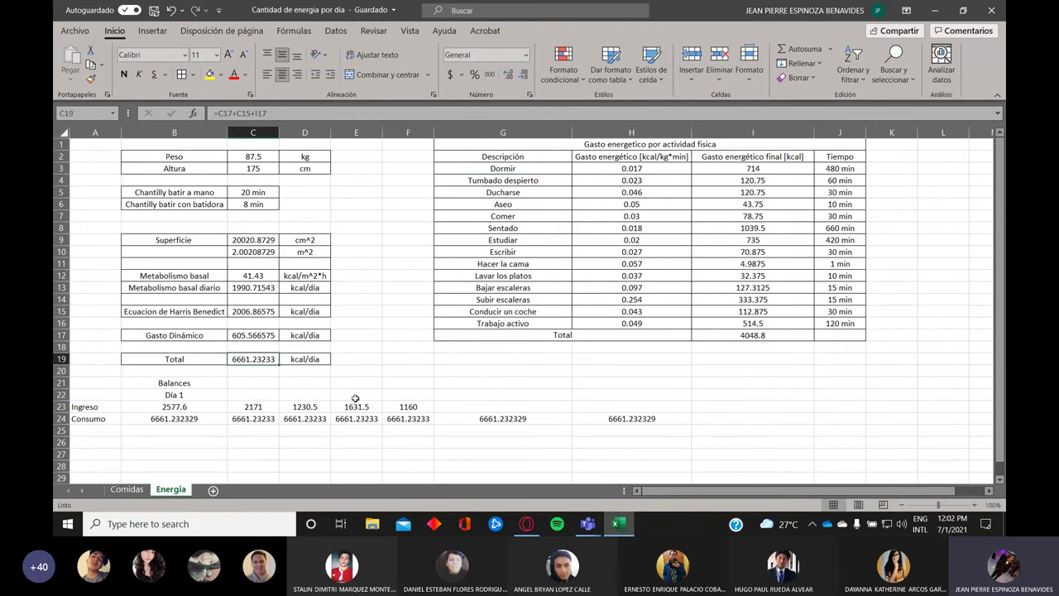
left_click(99, 430)
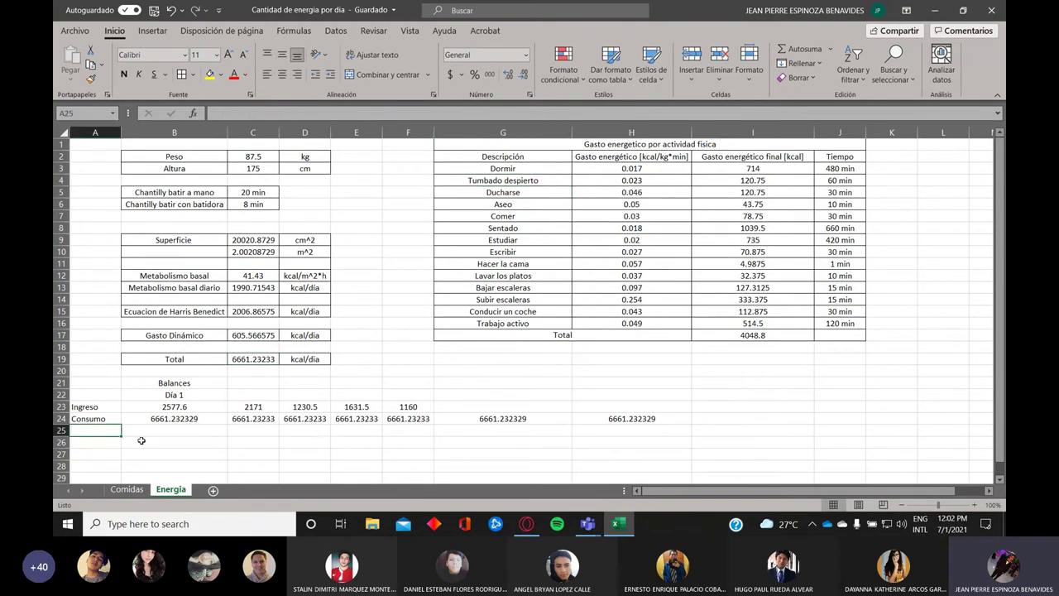
- Label the new Balances row 'Total' in A25 and move to its day 1 cell
type("T")
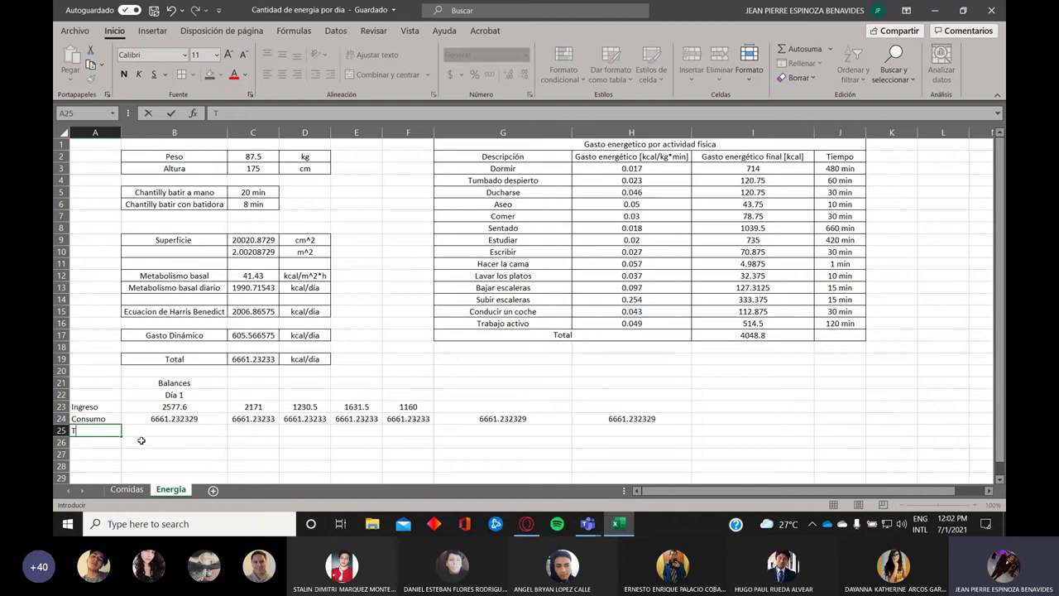
type("otal")
key("Tab")
key("Up")
key("Right")
key("Up")
key("Up")
key("Up")
key("Up")
key("Up")
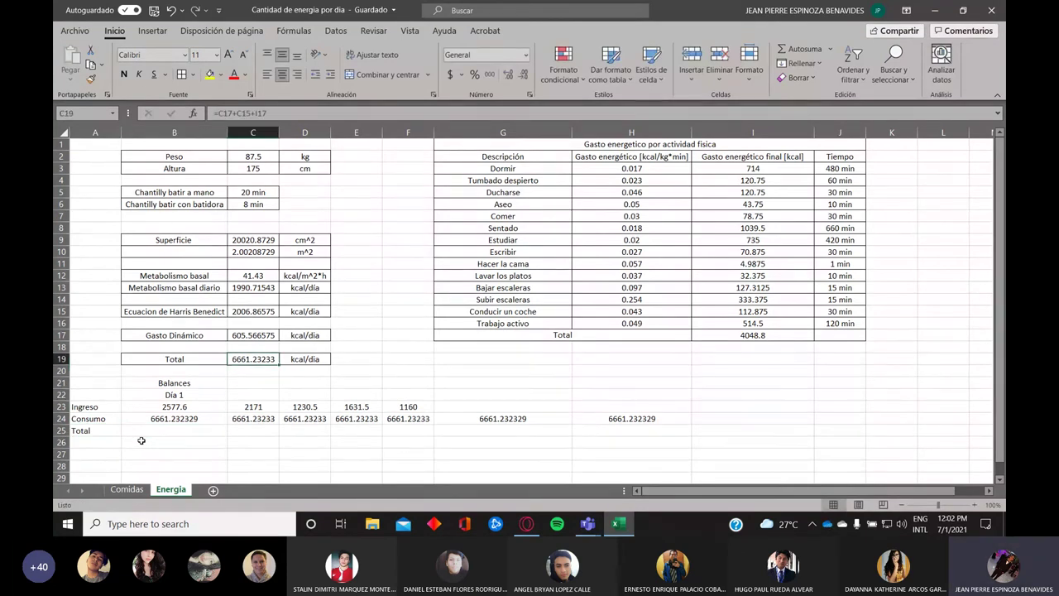
key("Down")
key("Down")
key("Left")
key("Down")
key("Down")
key("Down")
key("Down")
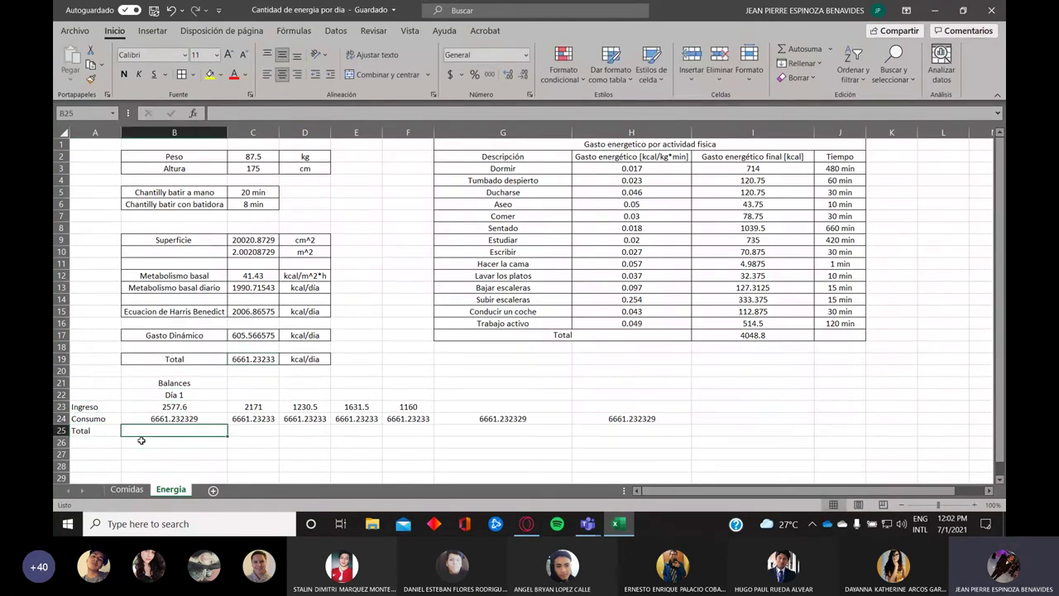
- Enter the balance formula =B23-B24 in B25 and fill it across to F25
type("=")
key("Up")
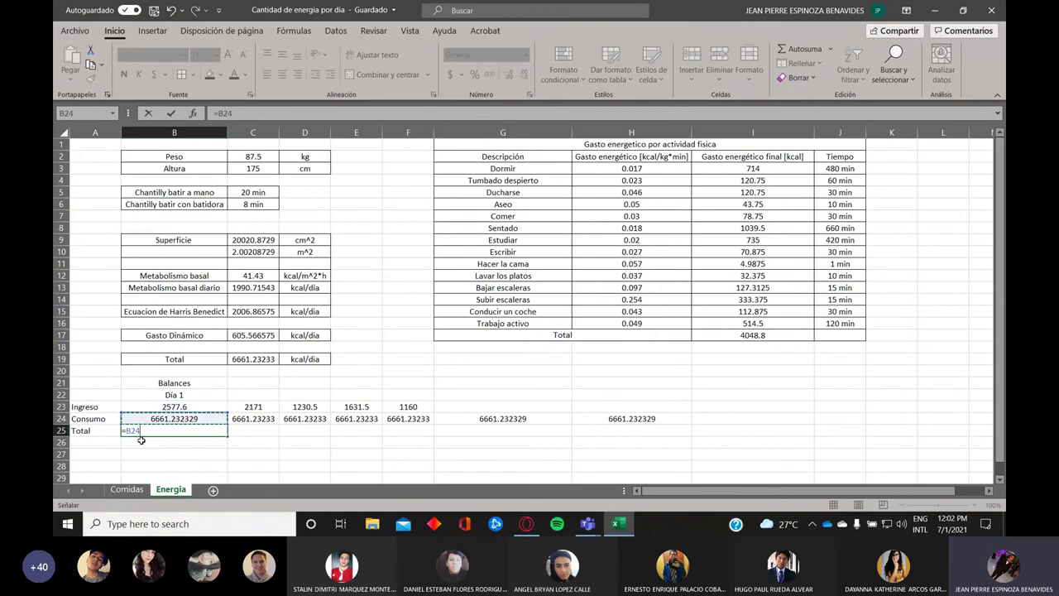
key("Up")
type("-")
key("Up")
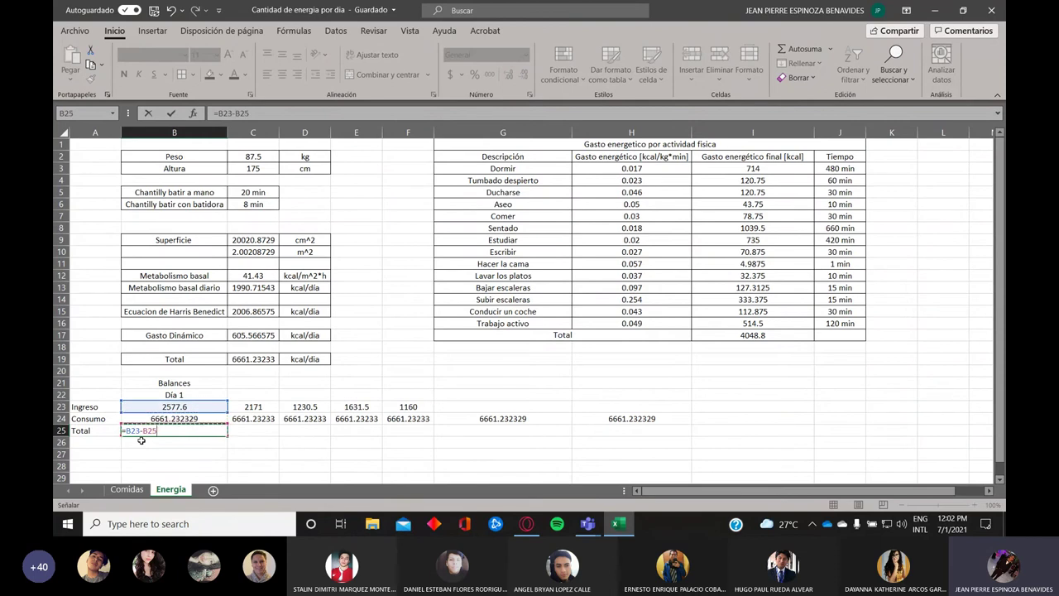
key("Return")
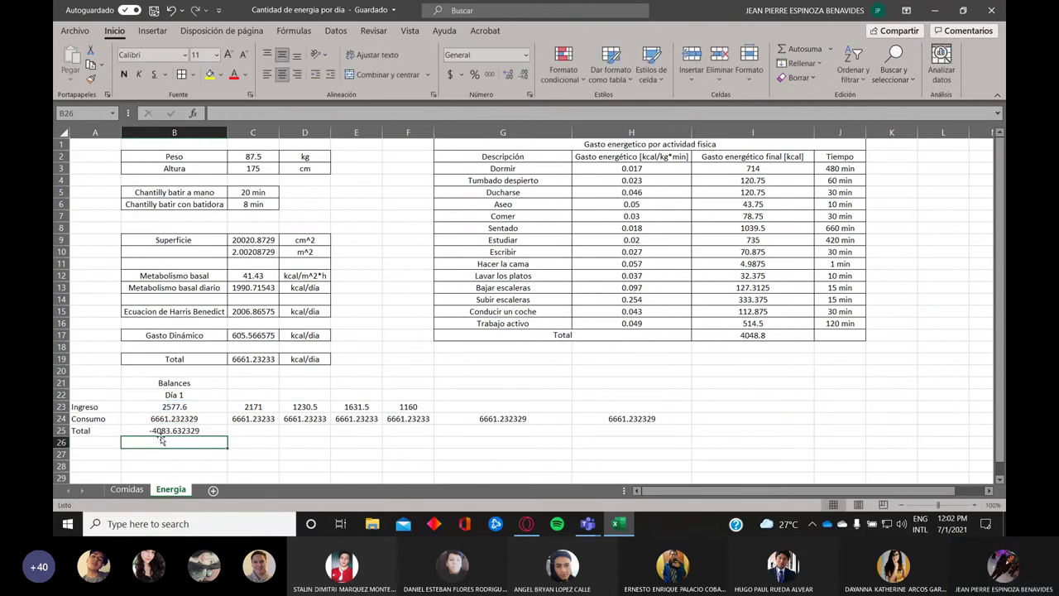
left_click(209, 431)
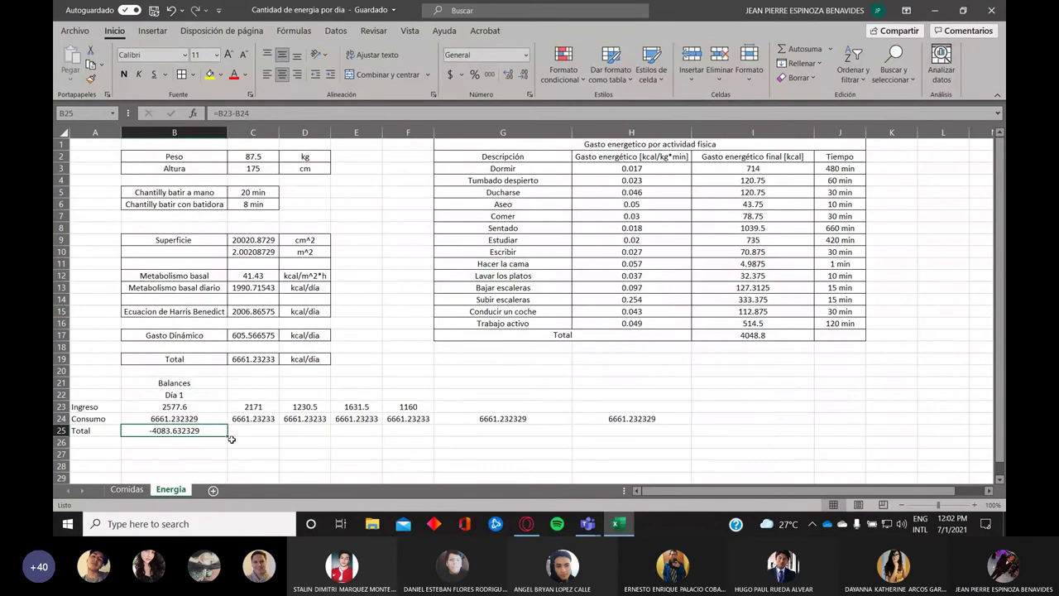
left_click_drag(228, 436, 452, 431)
left_click(295, 444)
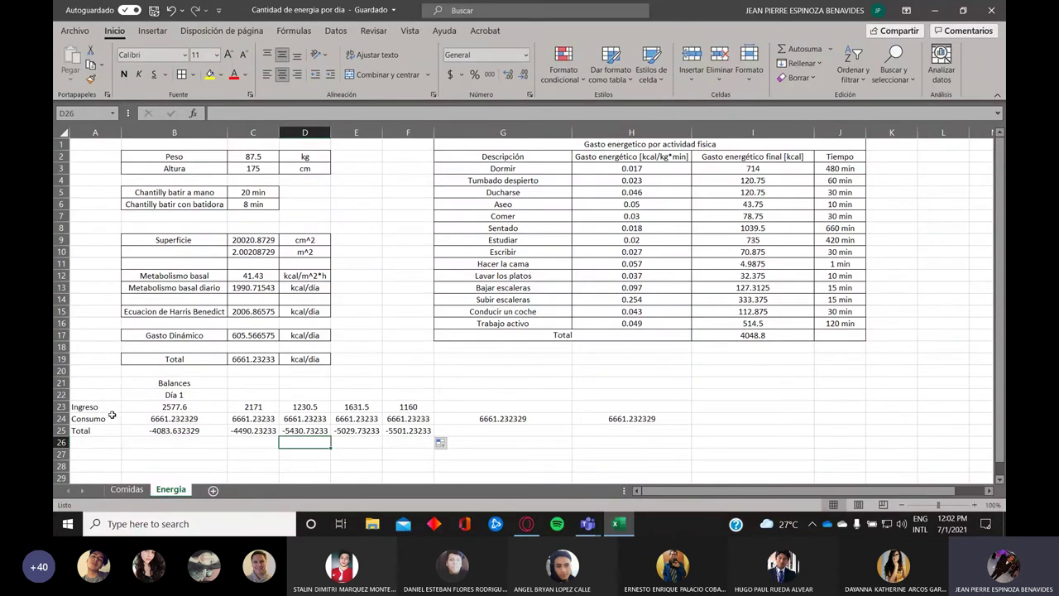
- Verify the day 1 intake, balance and consumption formulas, the body weight, and column G cells
left_click(140, 404)
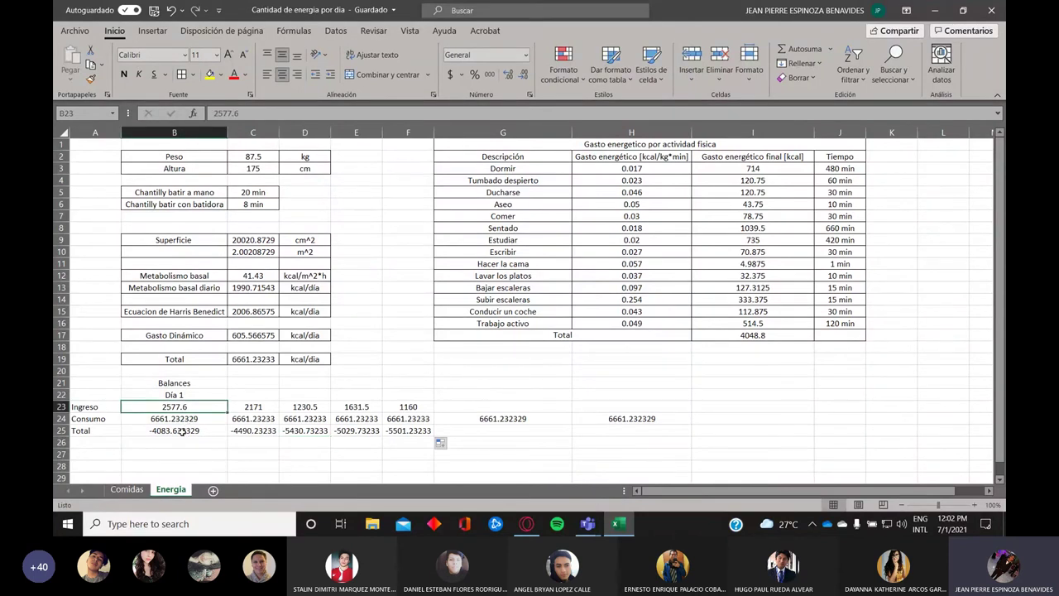
left_click(178, 433)
left_click(123, 420)
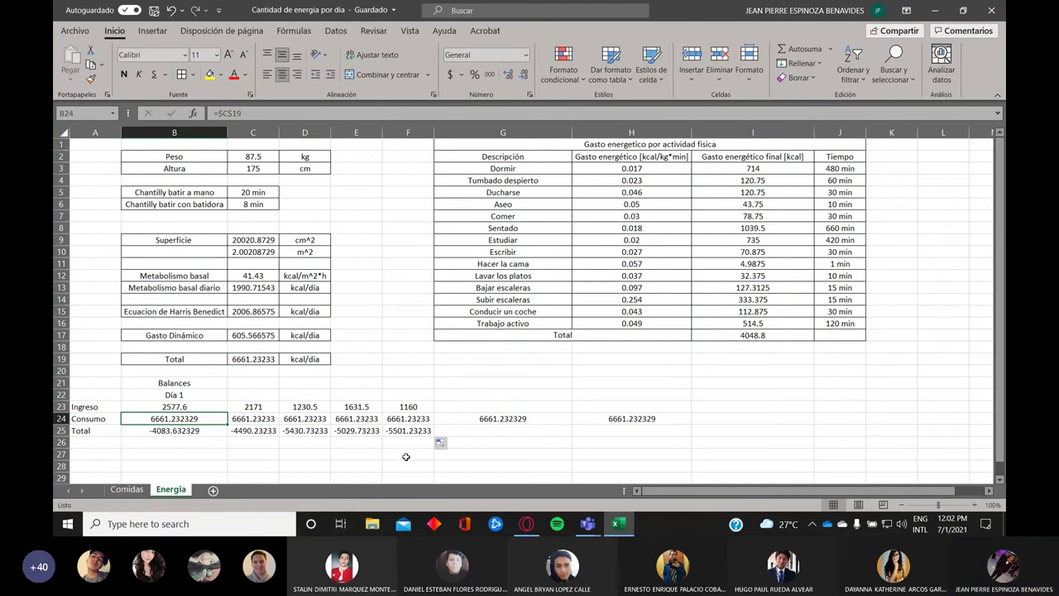
left_click(226, 408)
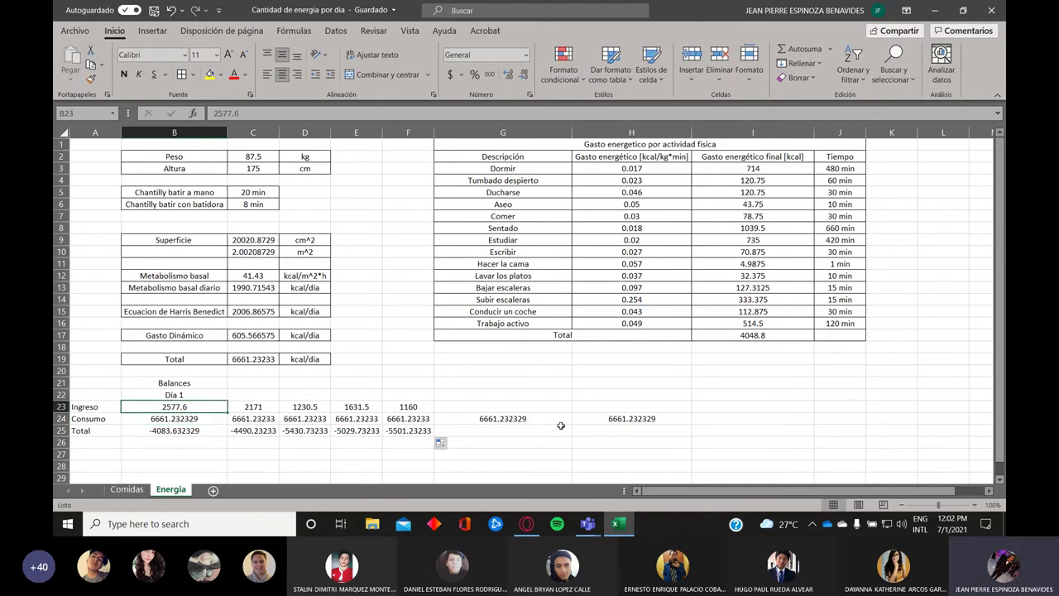
left_click(476, 408)
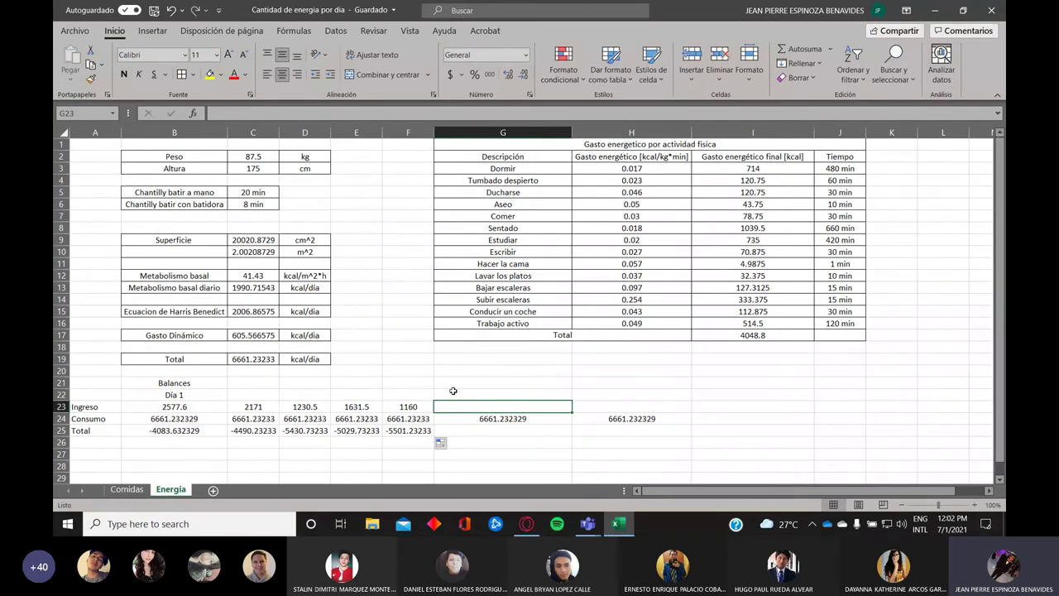
left_click(269, 157)
left_click(444, 415)
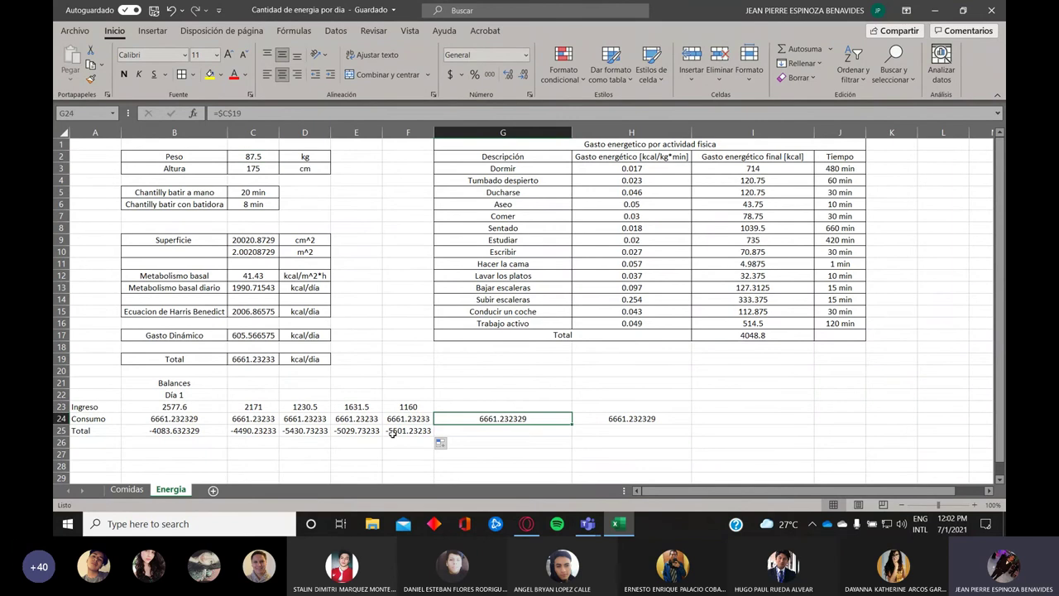
left_click(443, 408)
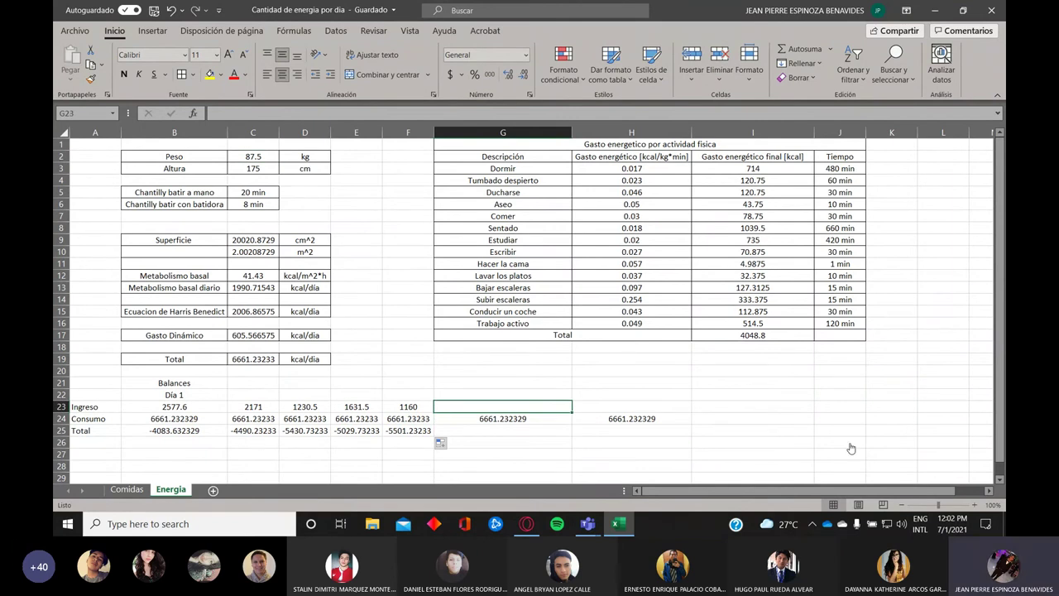